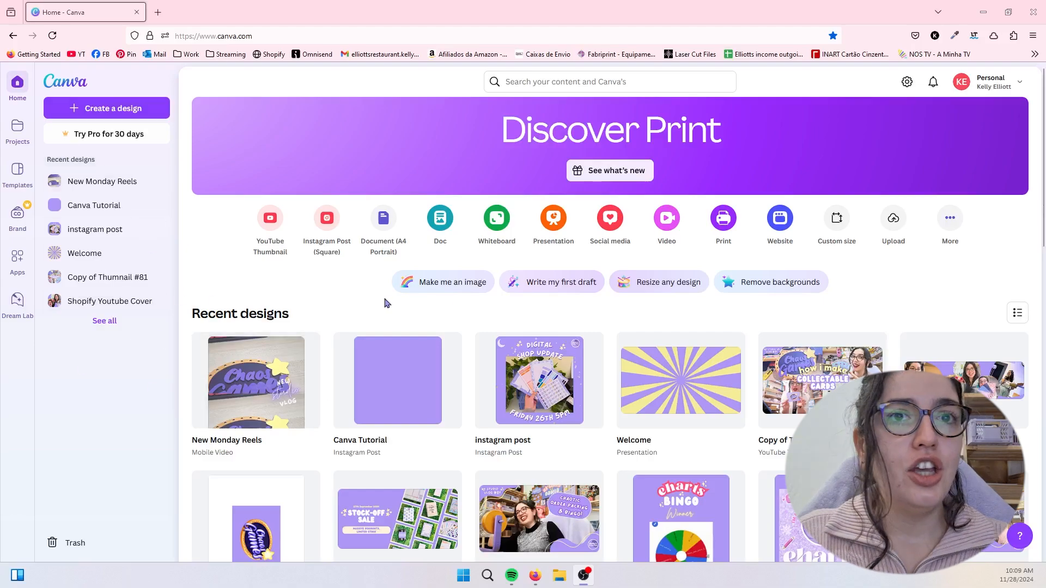
- Examine the recent designs, the custom size units and the suggested formats for creating a new design, leaving without creating one
{"action": "scroll", "coordinate": [822, 353], "scroll_direction": "down", "scroll_amount": 20}
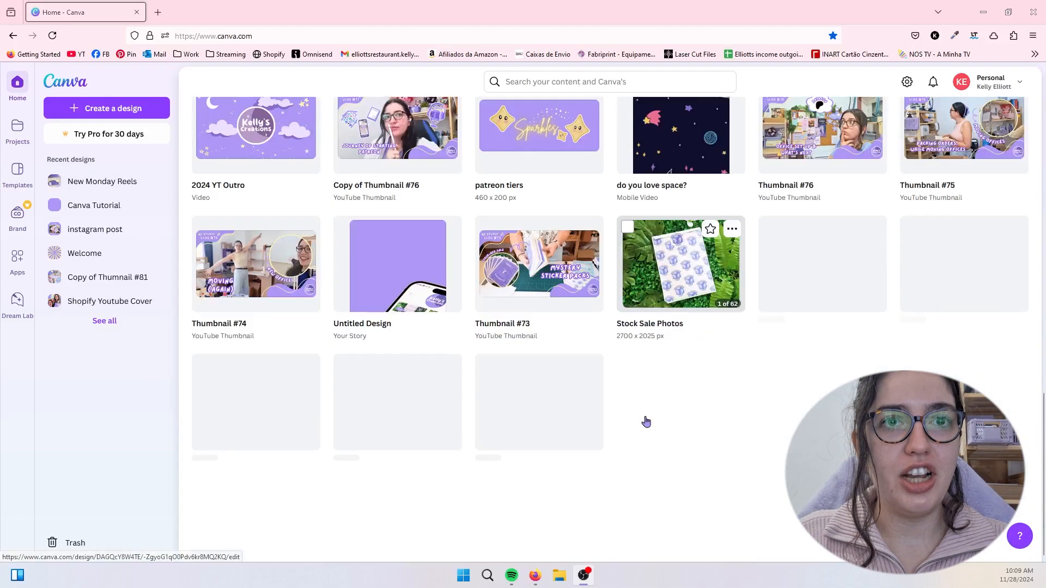
{"action": "scroll", "coordinate": [646, 423], "scroll_direction": "up", "scroll_amount": 20}
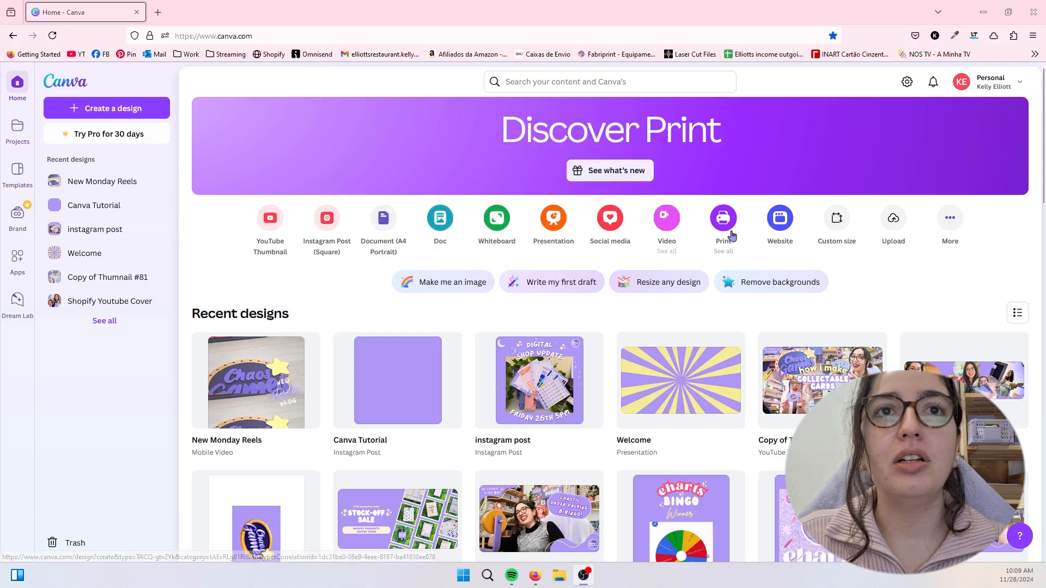
{"action": "left_click", "coordinate": [829, 223]}
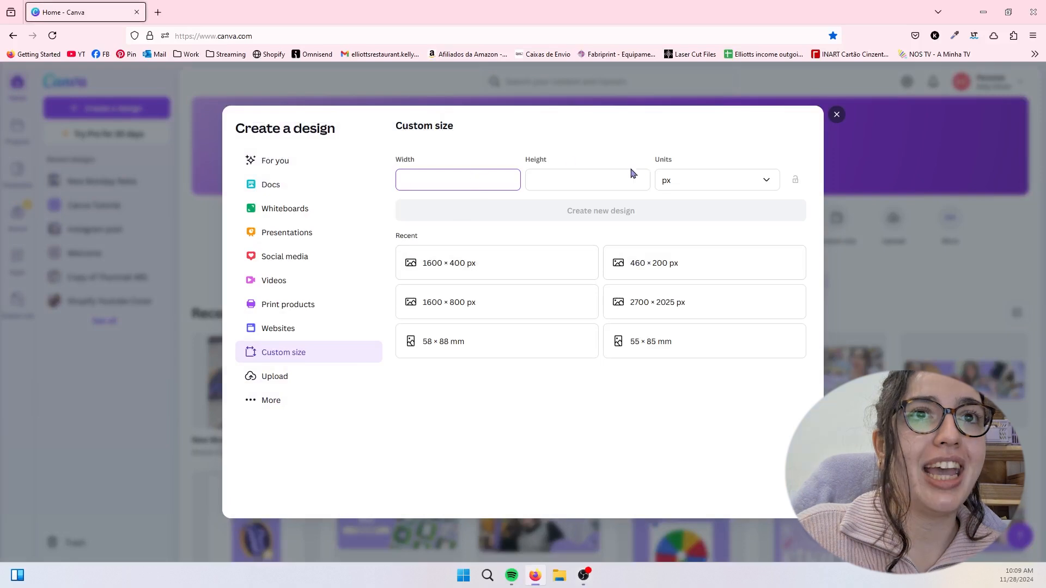
{"action": "left_click", "coordinate": [698, 177]}
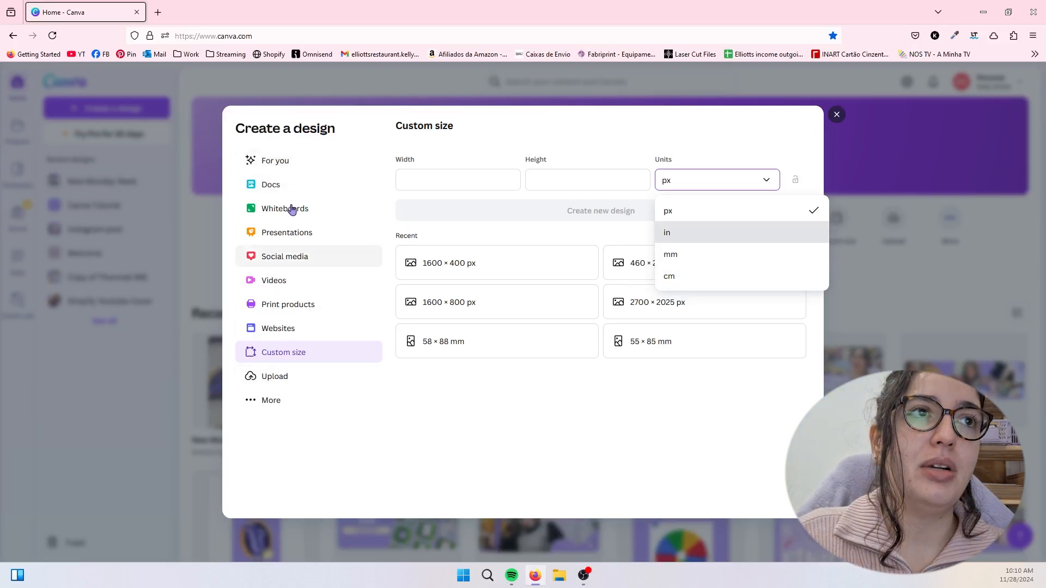
{"action": "left_click", "coordinate": [278, 172]}
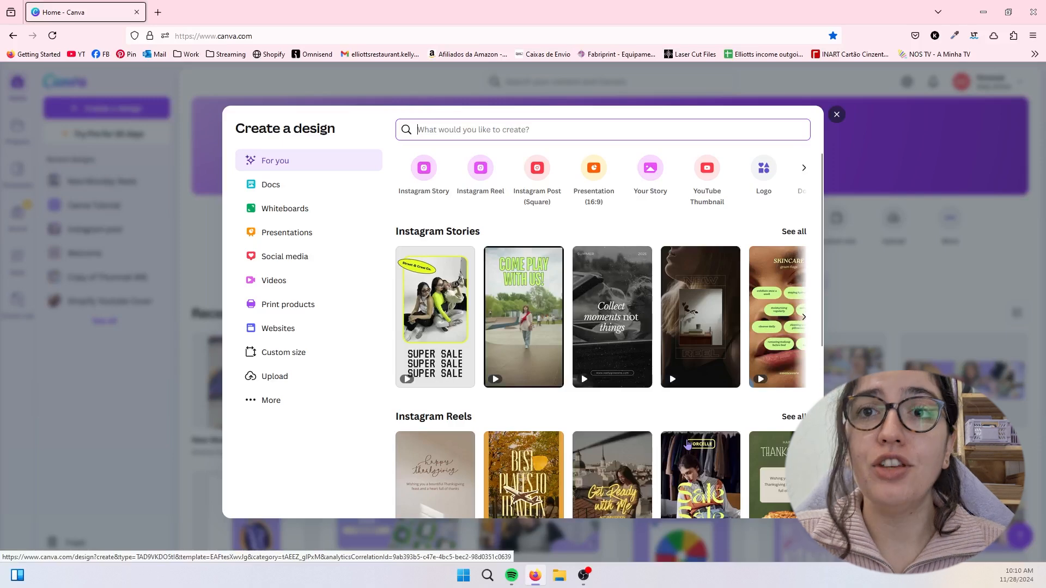
{"action": "left_click", "coordinate": [891, 122]}
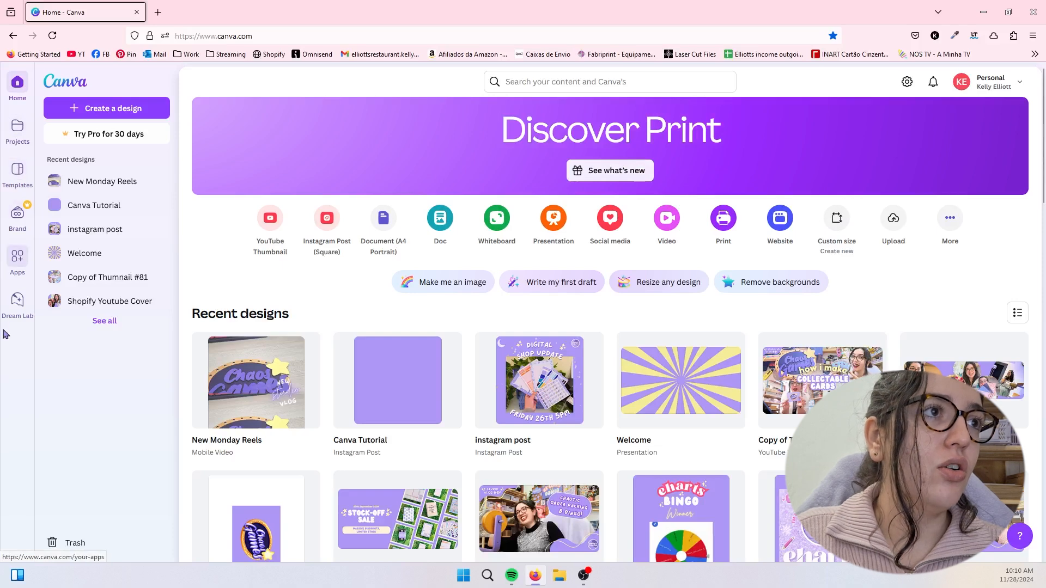
- Browse the template library by category, from upcoming events and Instagram posts to presentations, and check the suggested template searches
{"action": "left_click", "coordinate": [15, 174]}
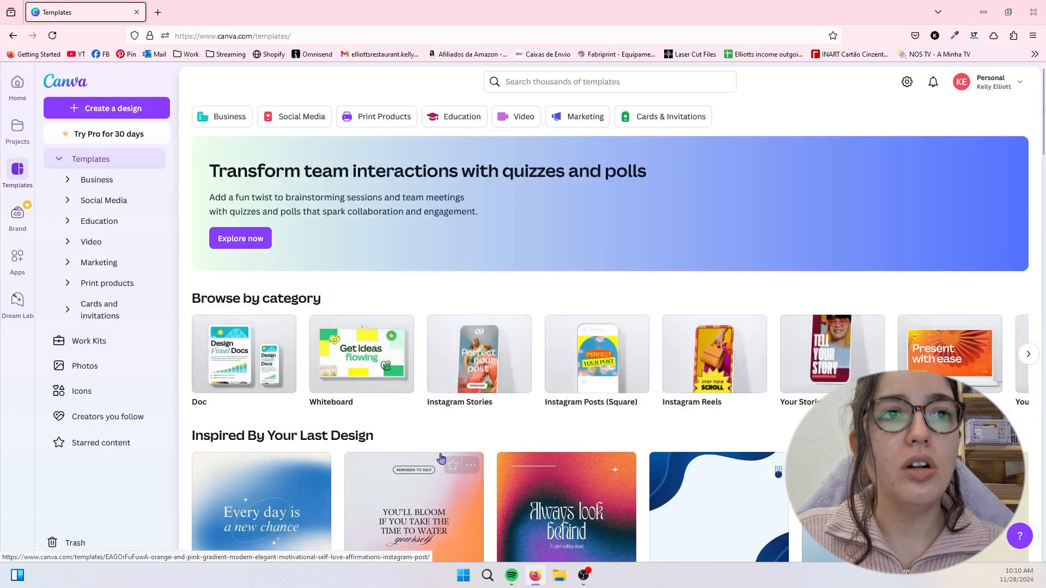
{"action": "scroll", "coordinate": [442, 458], "scroll_direction": "down", "scroll_amount": 2}
{"action": "scroll", "coordinate": [441, 457], "scroll_direction": "down", "scroll_amount": 6}
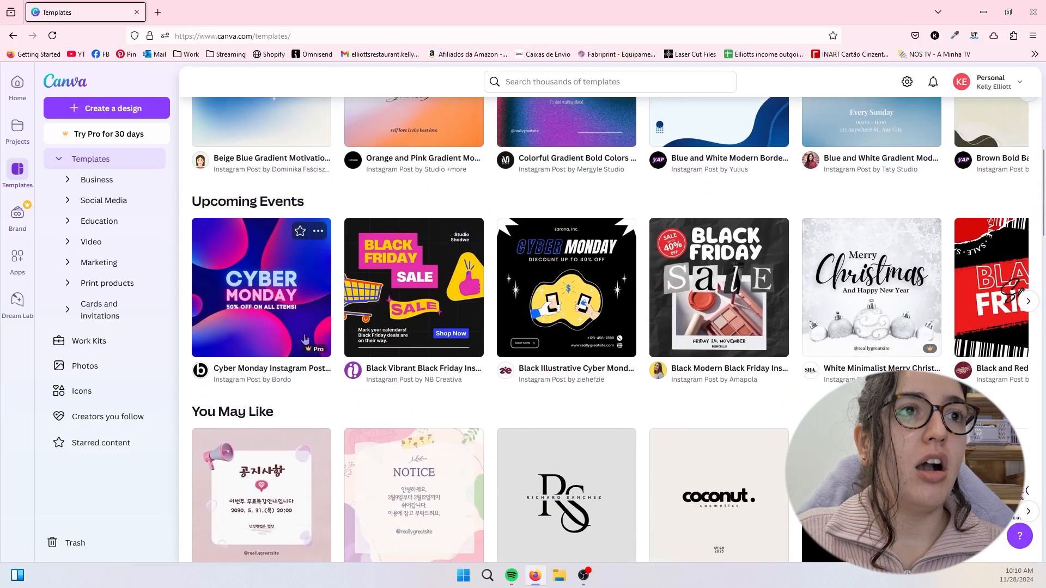
{"action": "scroll", "coordinate": [419, 309], "scroll_direction": "down", "scroll_amount": 2}
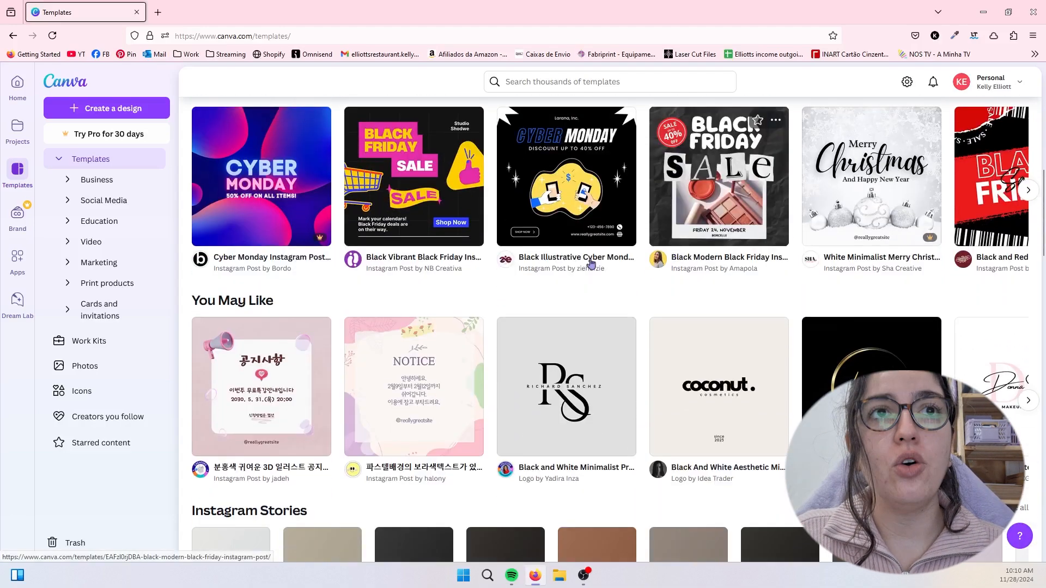
{"action": "scroll", "coordinate": [504, 347], "scroll_direction": "down", "scroll_amount": 6}
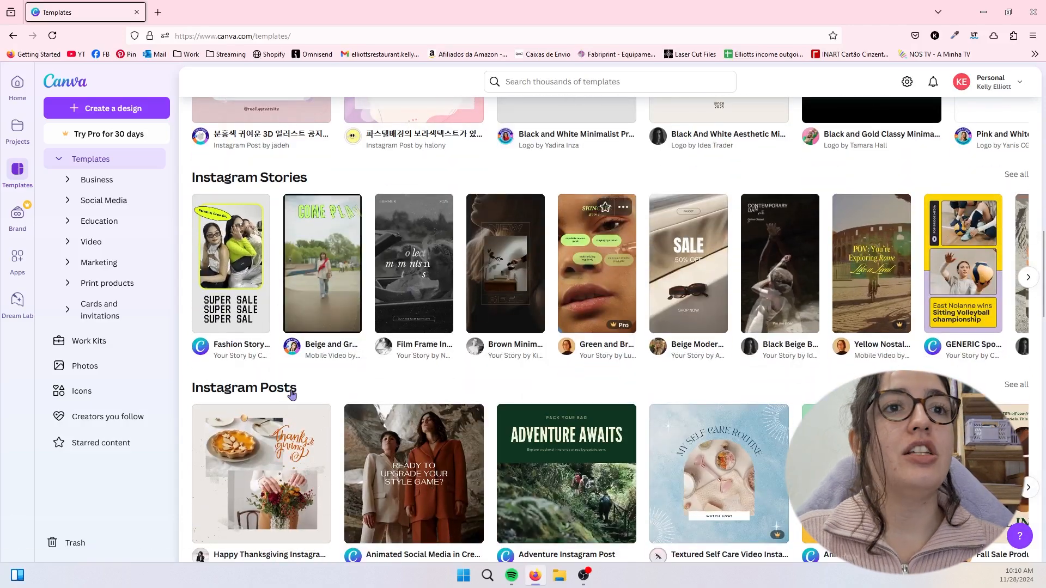
{"action": "scroll", "coordinate": [249, 461], "scroll_direction": "down", "scroll_amount": 2}
{"action": "scroll", "coordinate": [249, 460], "scroll_direction": "down", "scroll_amount": 2}
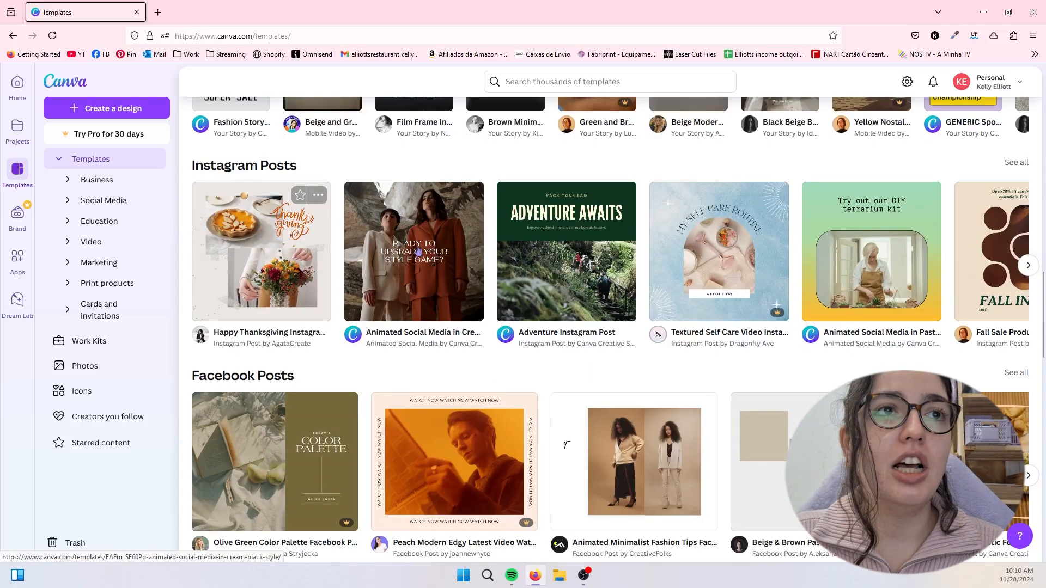
{"action": "scroll", "coordinate": [569, 395], "scroll_direction": "down", "scroll_amount": 2}
{"action": "scroll", "coordinate": [569, 395], "scroll_direction": "down", "scroll_amount": 10}
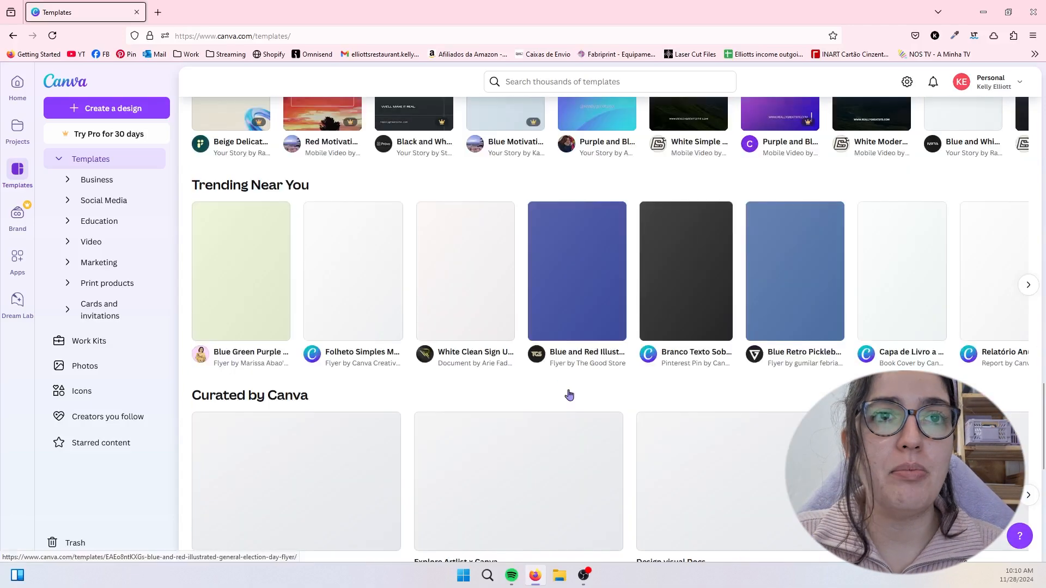
{"action": "scroll", "coordinate": [569, 395], "scroll_direction": "down", "scroll_amount": 6}
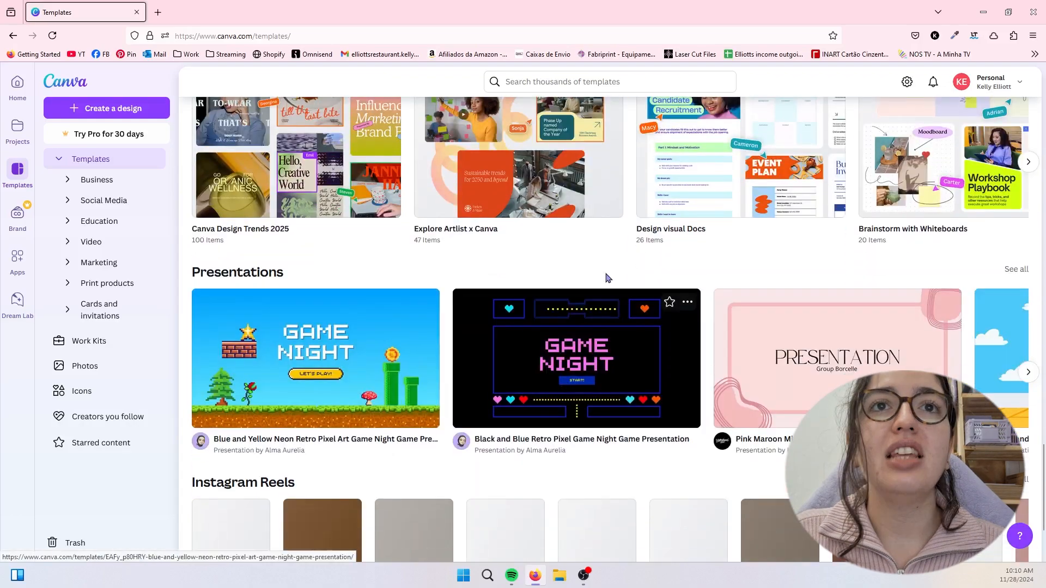
{"action": "scroll", "coordinate": [632, 283], "scroll_direction": "up", "scroll_amount": 15}
{"action": "scroll", "coordinate": [655, 304], "scroll_direction": "up", "scroll_amount": 10}
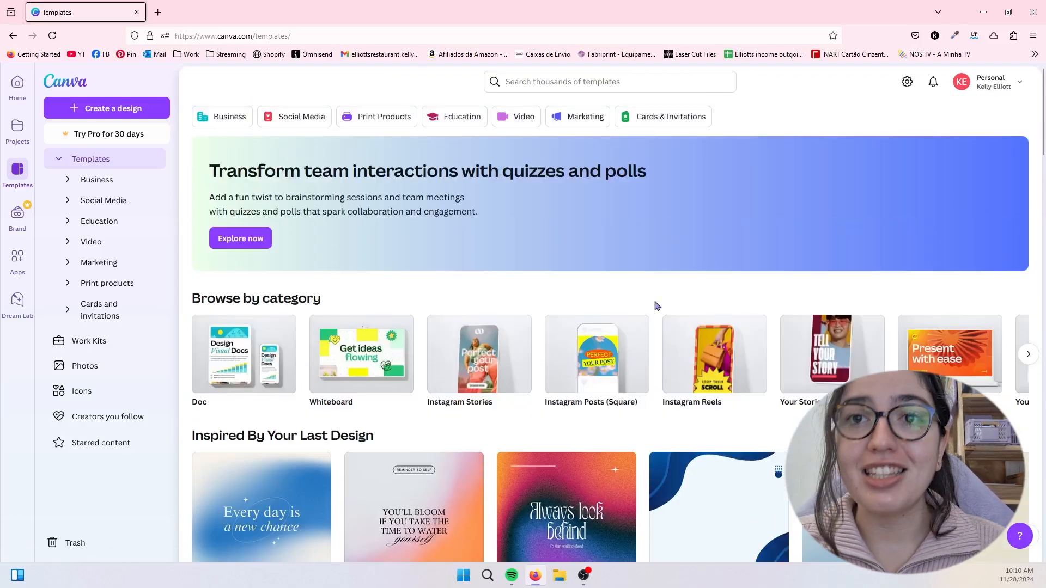
{"action": "left_click", "coordinate": [544, 83]}
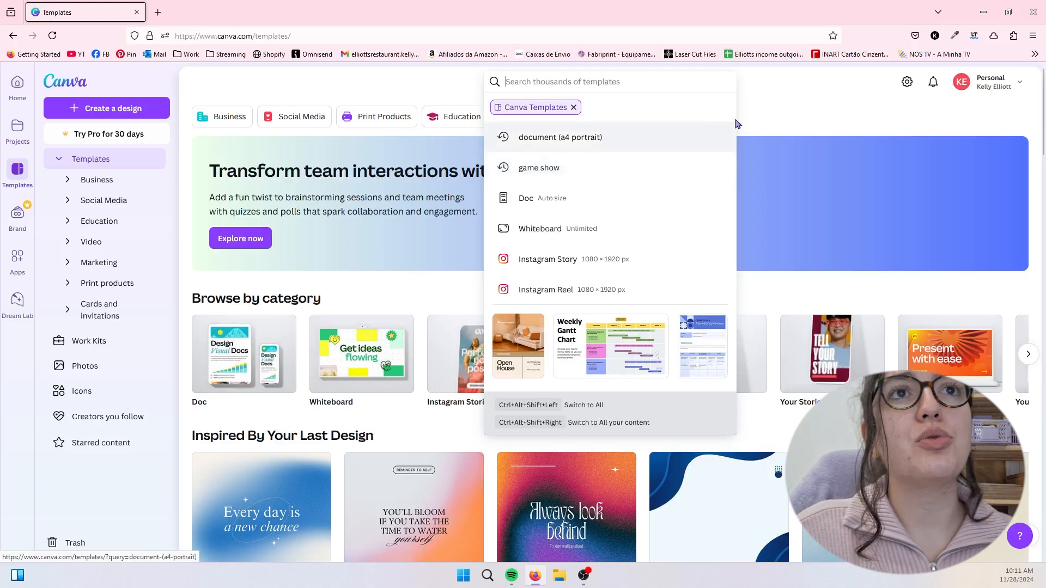
{"action": "left_click", "coordinate": [760, 116]}
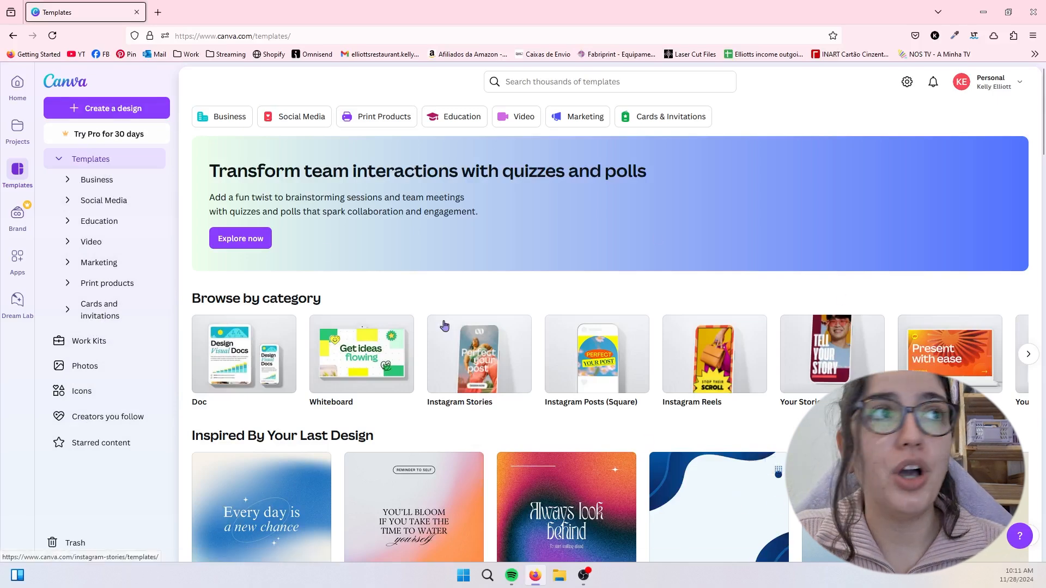
- Return to the home page, select the New Monday Reels and Canva Tutorial designs together, and clear the selection
{"action": "left_click", "coordinate": [18, 84]}
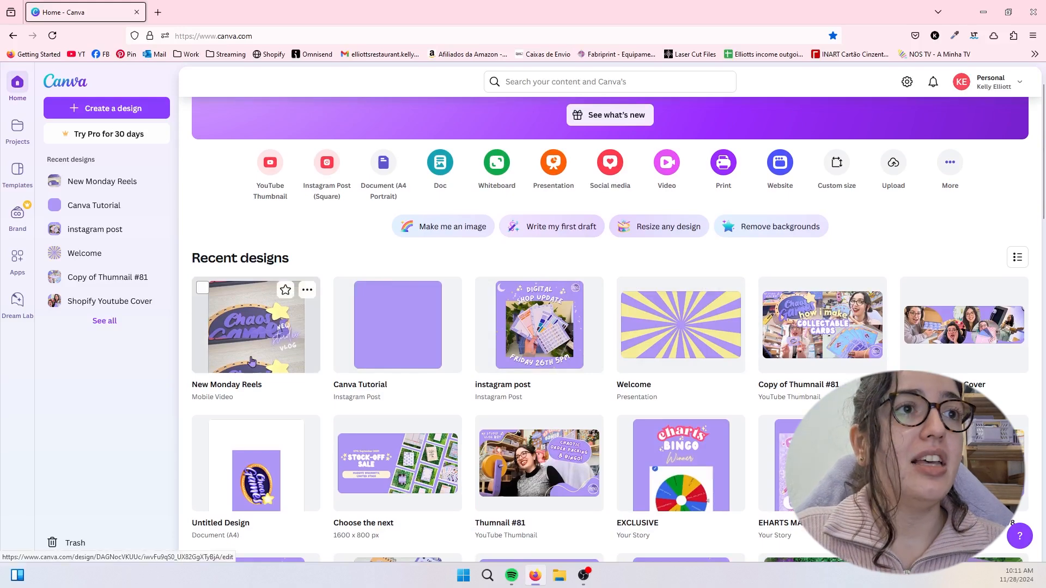
{"action": "left_click", "coordinate": [206, 290]}
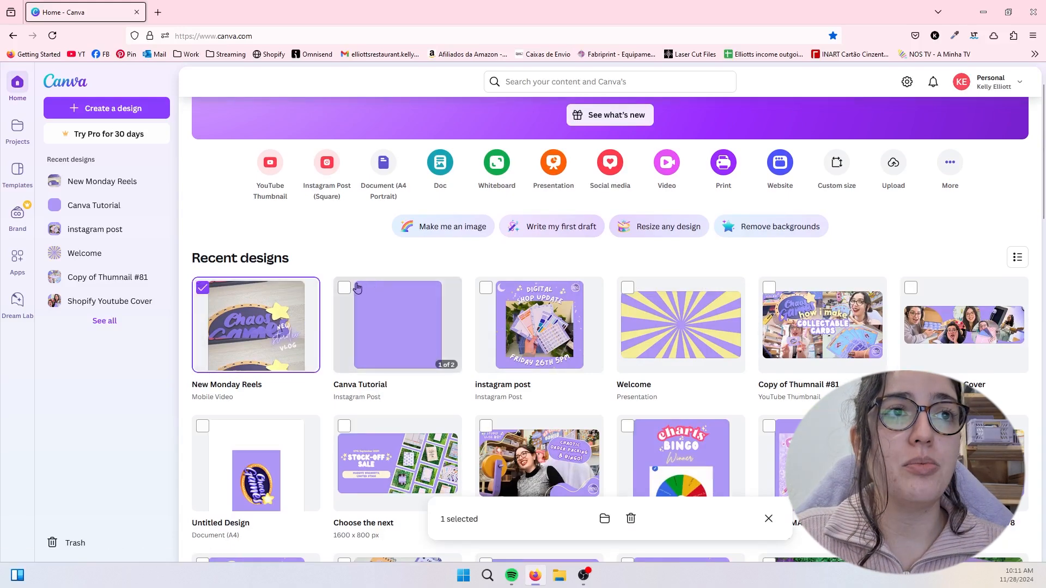
{"action": "left_click", "coordinate": [344, 287]}
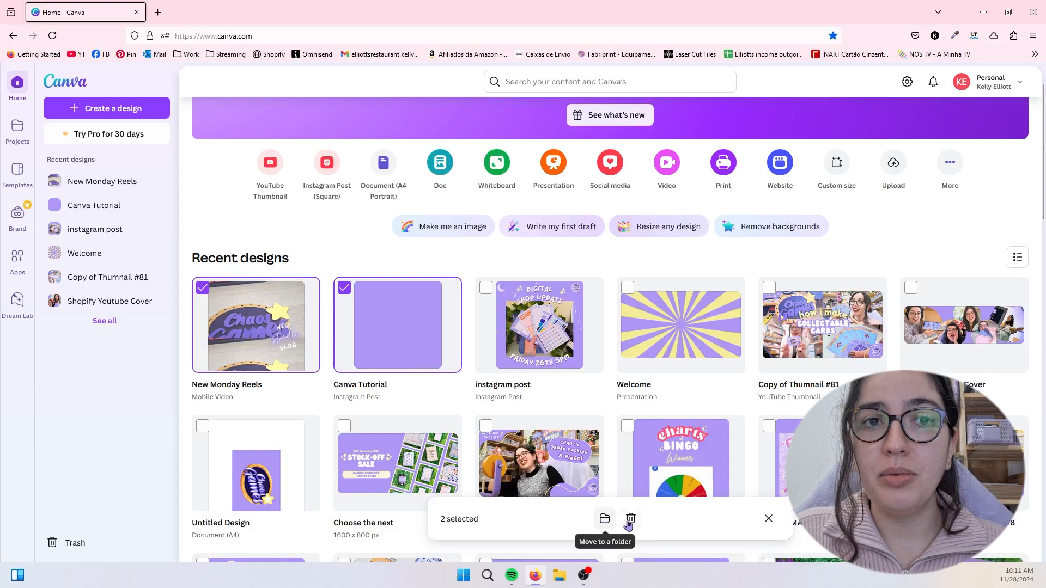
{"action": "left_click", "coordinate": [759, 521]}
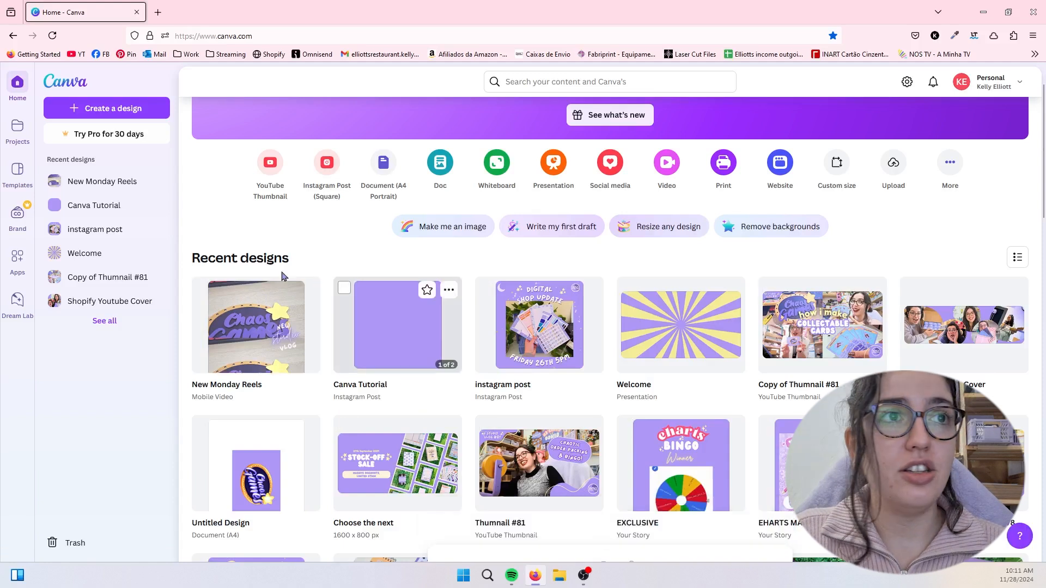
- Star the New Monday Reels design, check the starred list, and remove the star again
{"action": "left_click", "coordinate": [286, 290]}
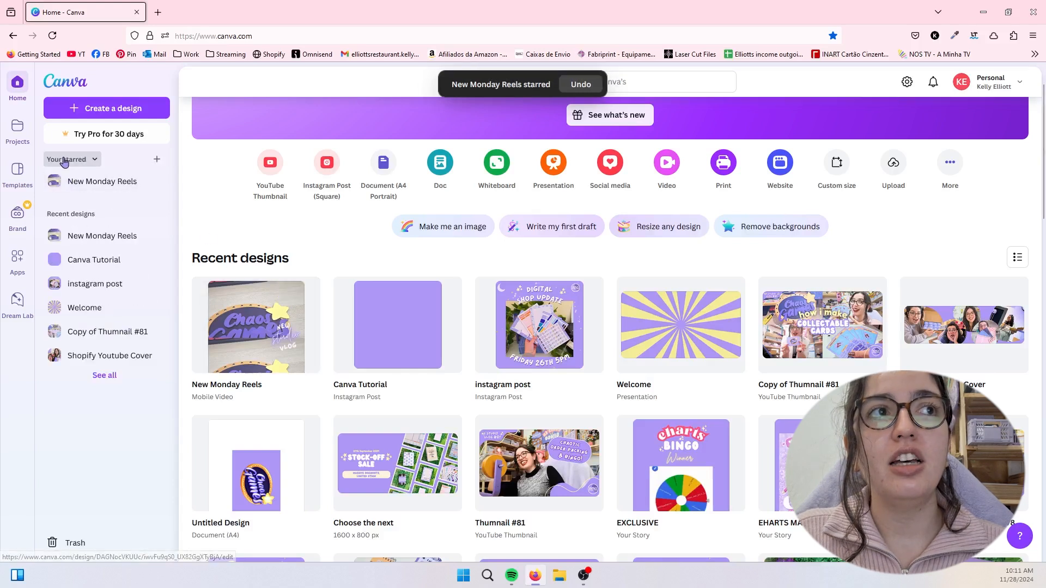
{"action": "left_click", "coordinate": [94, 160]}
{"action": "left_click", "coordinate": [94, 162]}
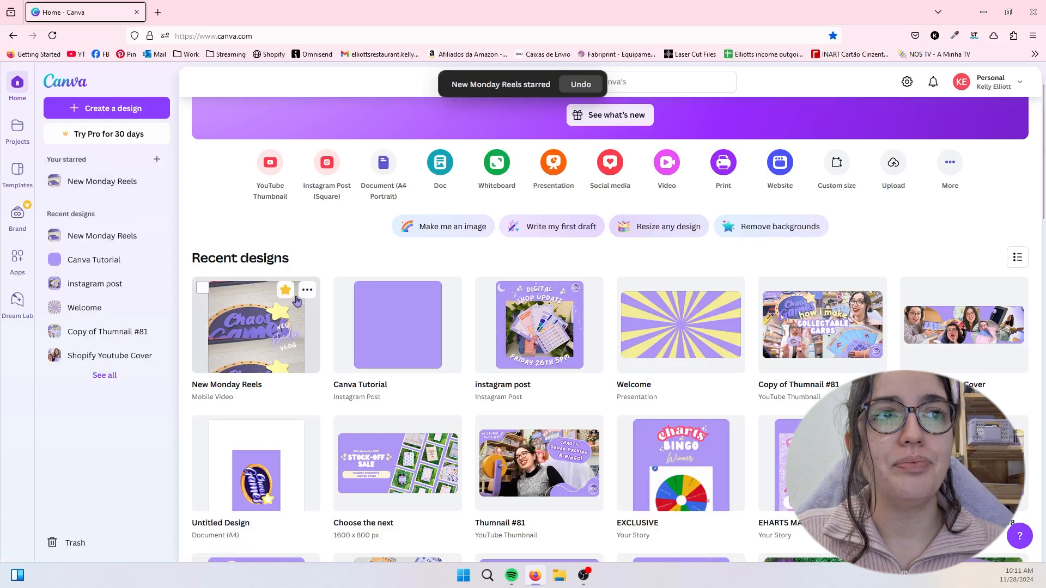
{"action": "left_click", "coordinate": [285, 291]}
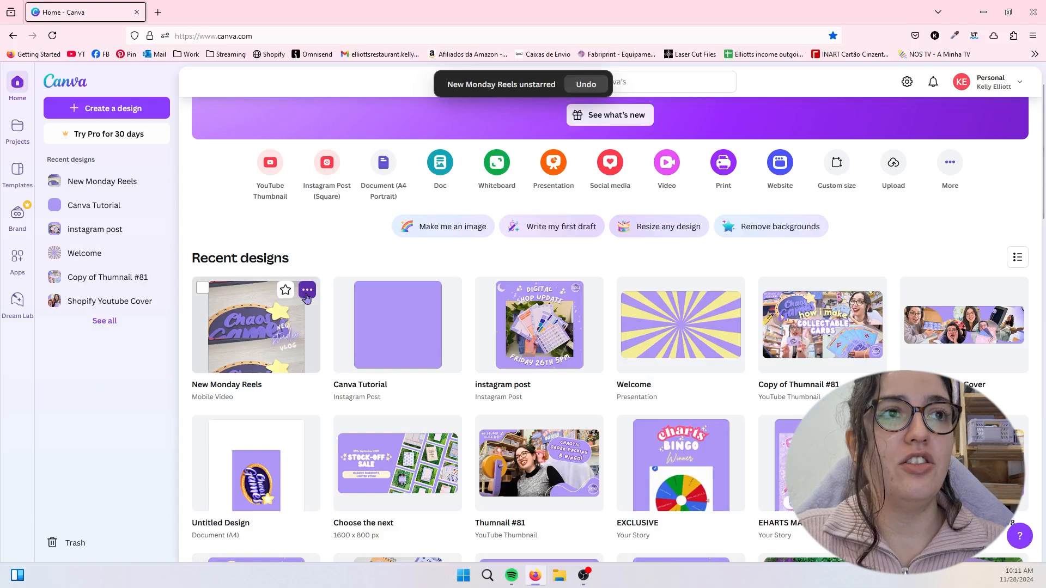
- Examine the available actions for the New Monday Reels design and look through the recent designs on the home page
{"action": "left_click", "coordinate": [307, 291]}
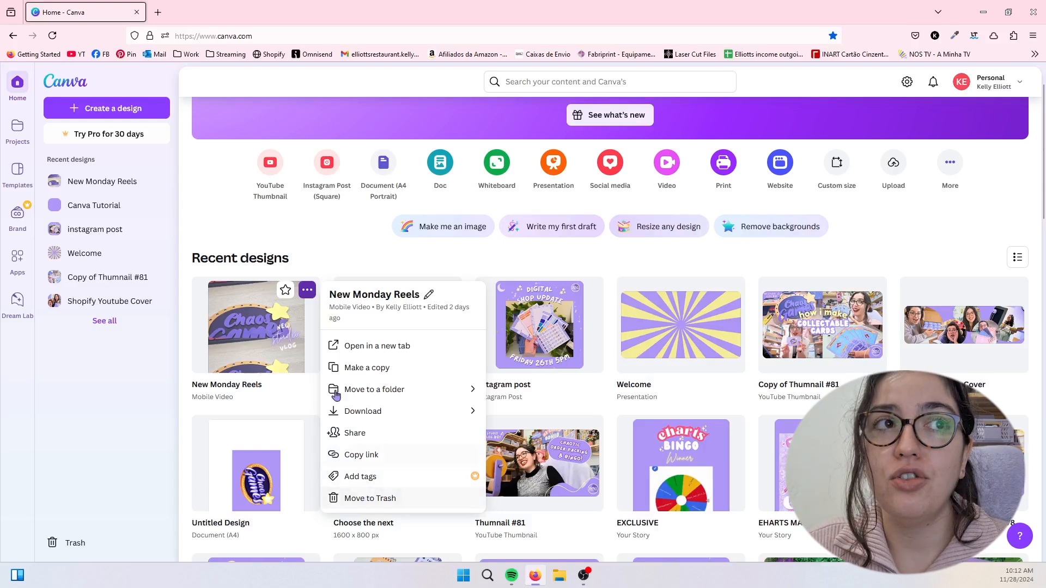
{"action": "left_click", "coordinate": [324, 347]}
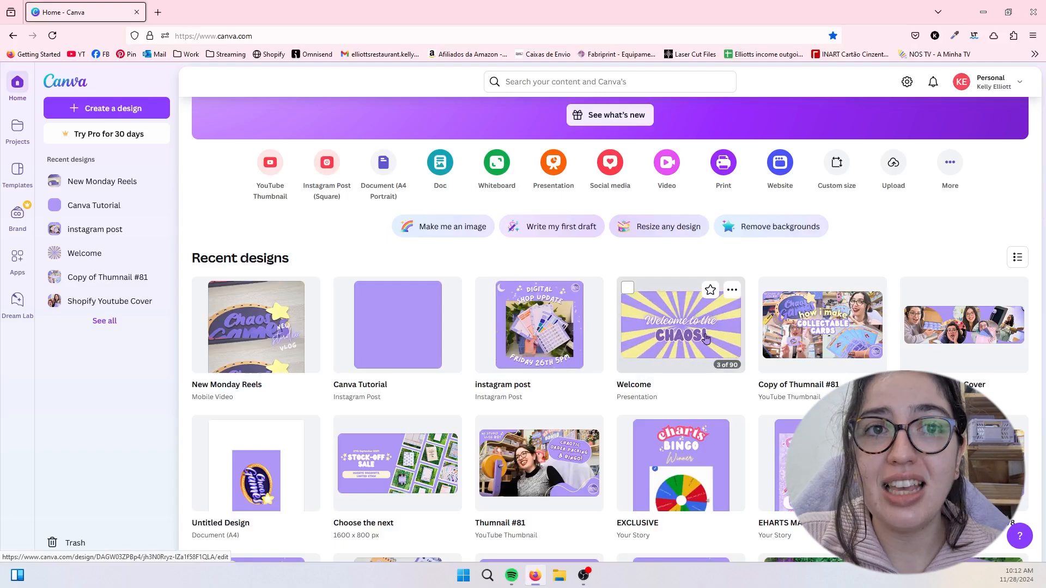
{"action": "scroll", "coordinate": [706, 338], "scroll_direction": "down", "scroll_amount": 6}
{"action": "scroll", "coordinate": [311, 357], "scroll_direction": "up", "scroll_amount": 8}
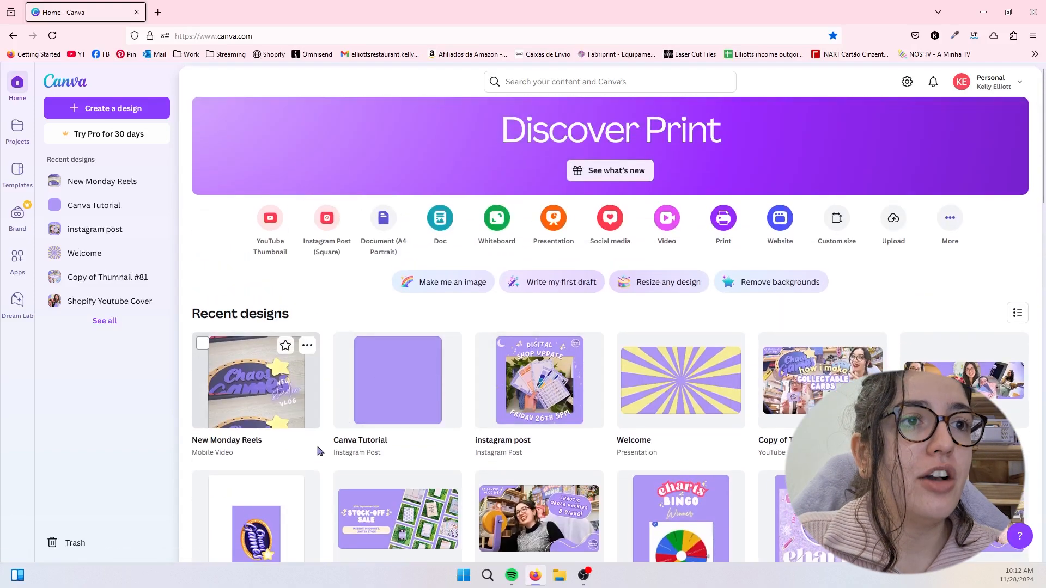
{"action": "scroll", "coordinate": [320, 451], "scroll_direction": "down", "scroll_amount": 2}
{"action": "mouse_move", "coordinate": [374, 345]}
{"action": "left_mouse_down"}
{"action": "mouse_move", "coordinate": [344, 345]}
{"action": "mouse_move", "coordinate": [354, 351]}
{"action": "left_mouse_up"}
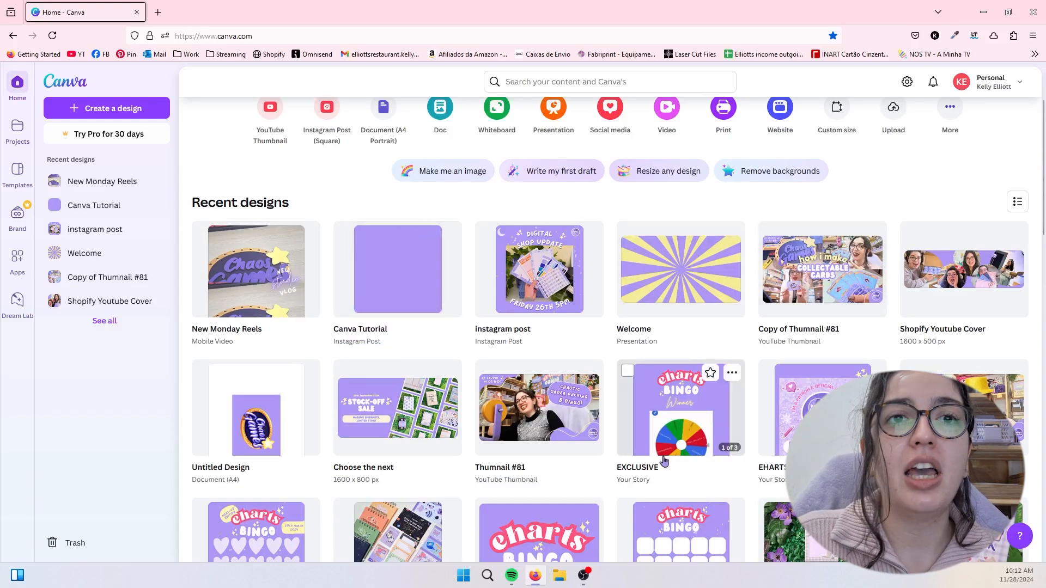
{"action": "scroll", "coordinate": [434, 484], "scroll_direction": "down", "scroll_amount": 2}
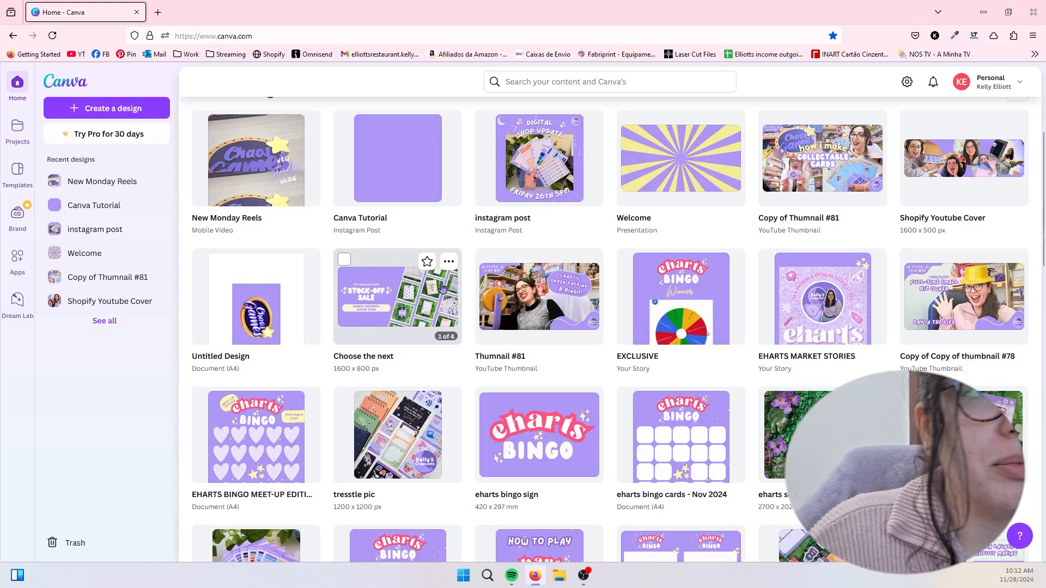
{"action": "scroll", "coordinate": [443, 287], "scroll_direction": "up", "scroll_amount": 4}
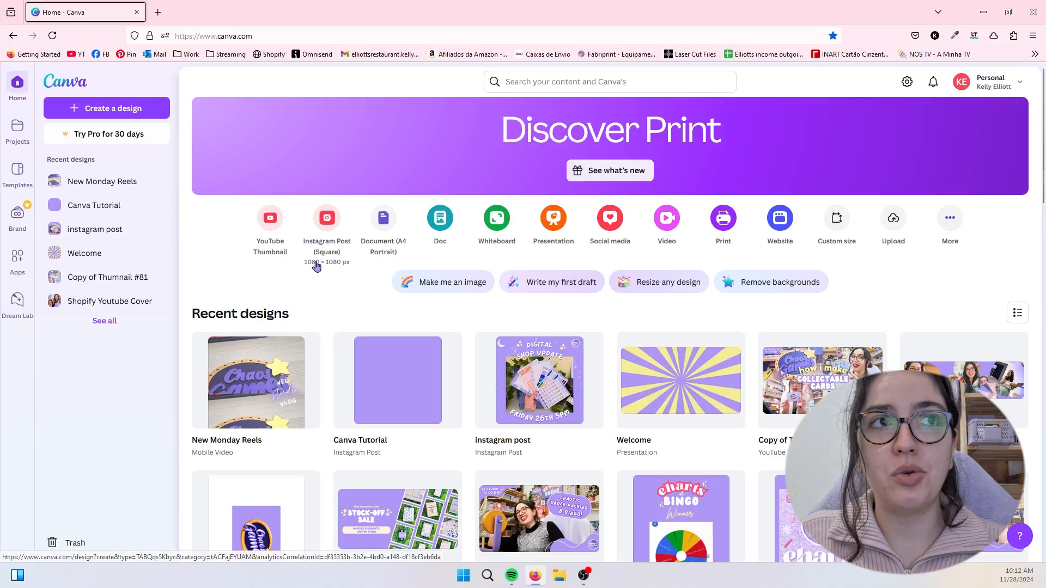
- Create a blank Instagram Post (Square) design and look at the elements available for it
{"action": "left_click", "coordinate": [324, 221]}
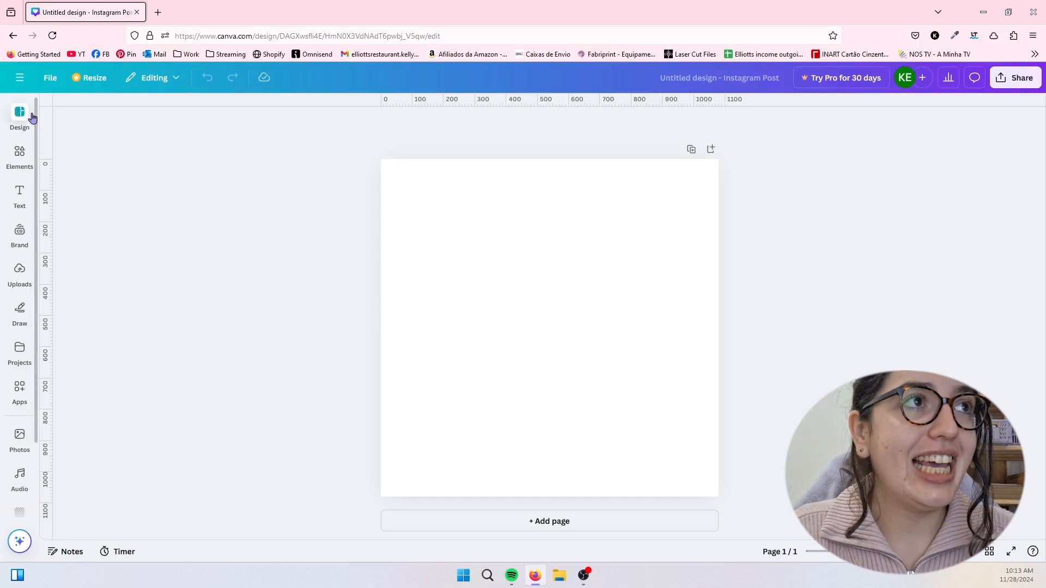
{"action": "left_click", "coordinate": [20, 155]}
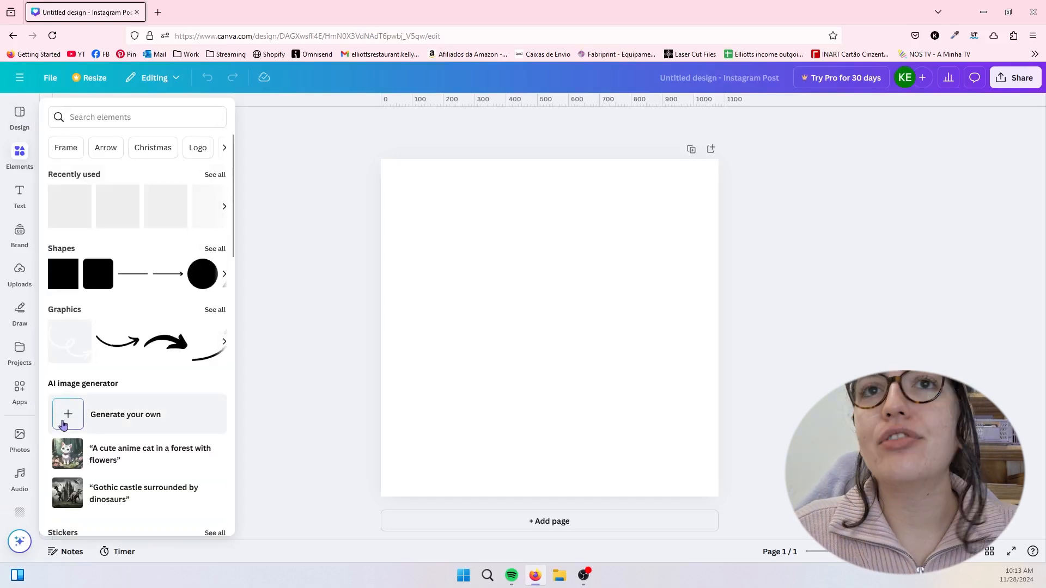
{"action": "left_click", "coordinate": [21, 442]}
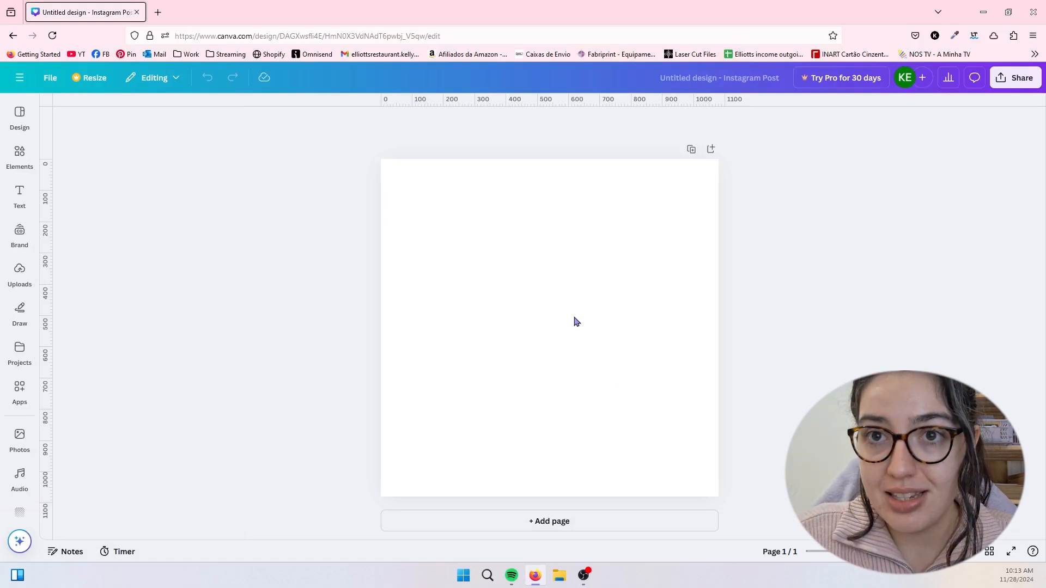
- Look through the post templates and the options for applying the "CREATE your future" red gradient template
{"action": "mouse_move", "coordinate": [20, 115]}
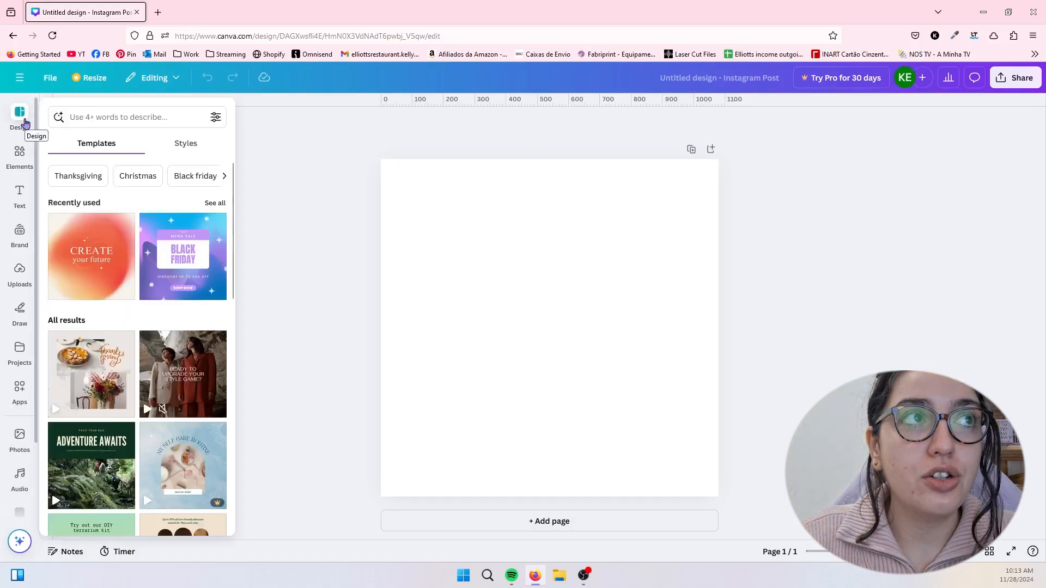
{"action": "left_click", "coordinate": [126, 222]}
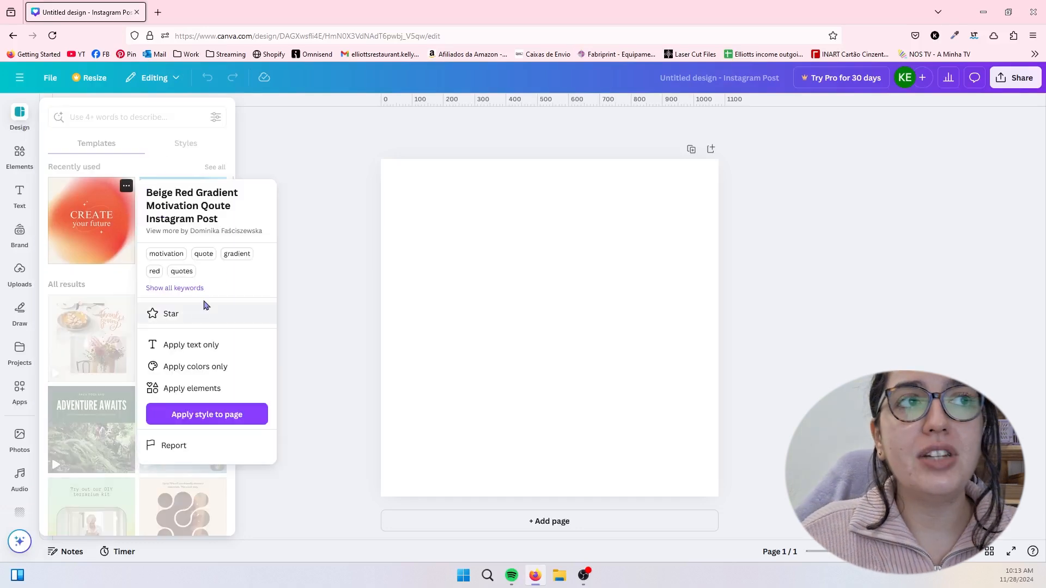
{"action": "scroll", "coordinate": [148, 317], "scroll_direction": "down", "scroll_amount": 15}
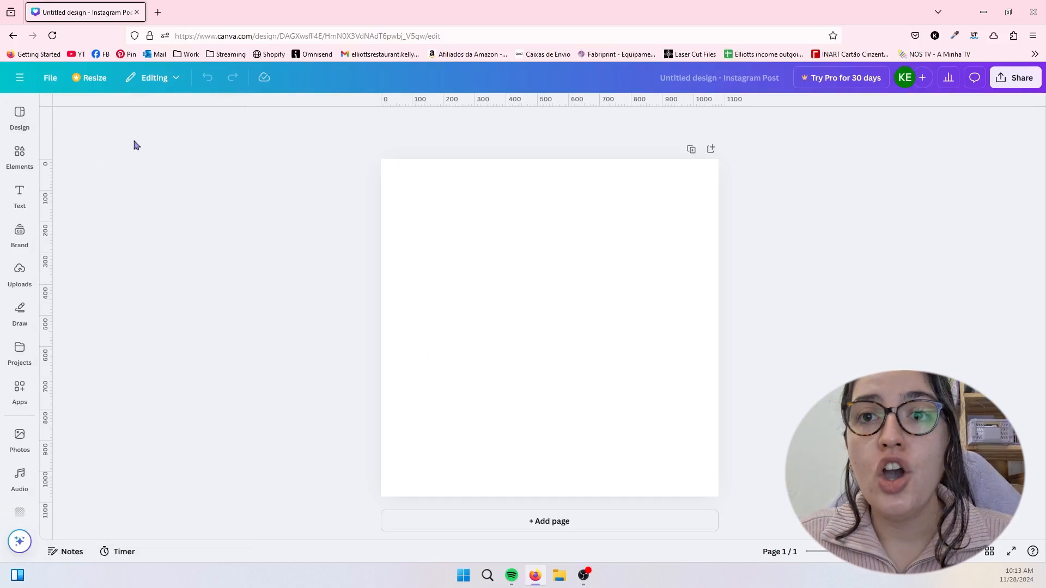
- Try the "Super Lunch Bowl" page of the brown beige animated template on the blank post, select its heading, and undo the template
{"action": "mouse_move", "coordinate": [19, 115]}
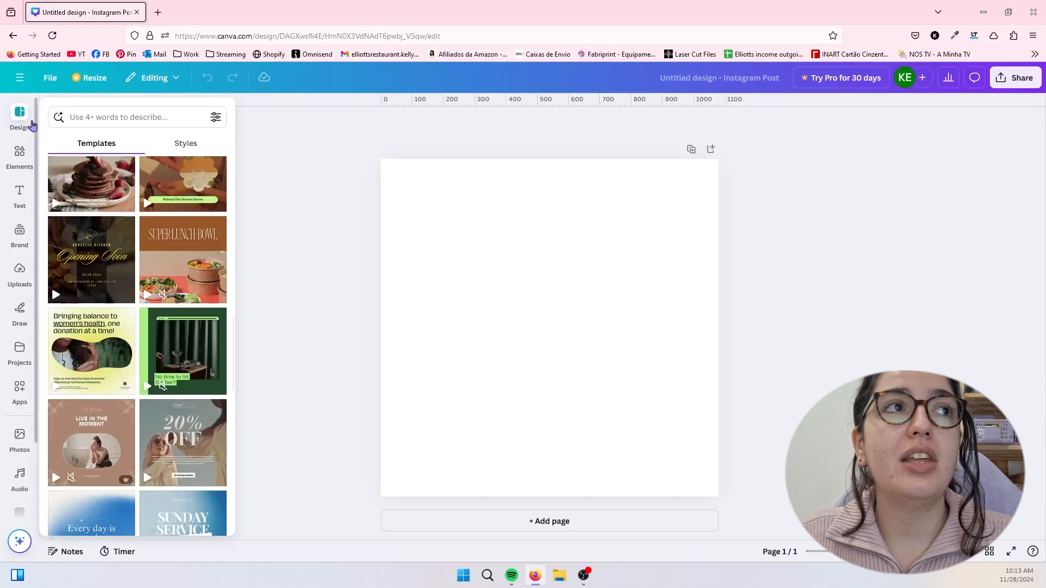
{"action": "left_click", "coordinate": [173, 249]}
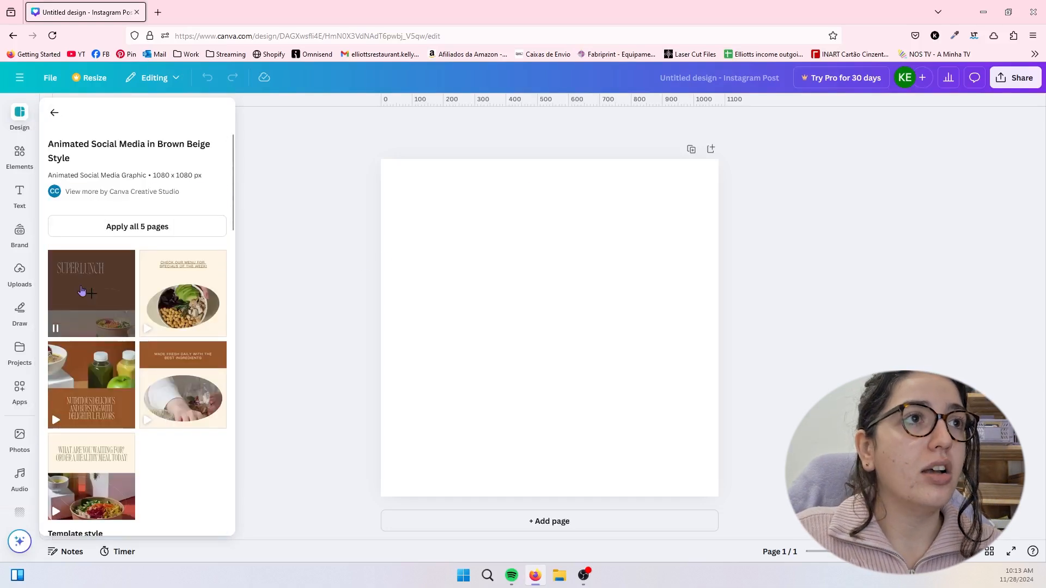
{"action": "left_click", "coordinate": [82, 292]}
{"action": "left_click", "coordinate": [578, 240]}
{"action": "left_click", "coordinate": [589, 236]}
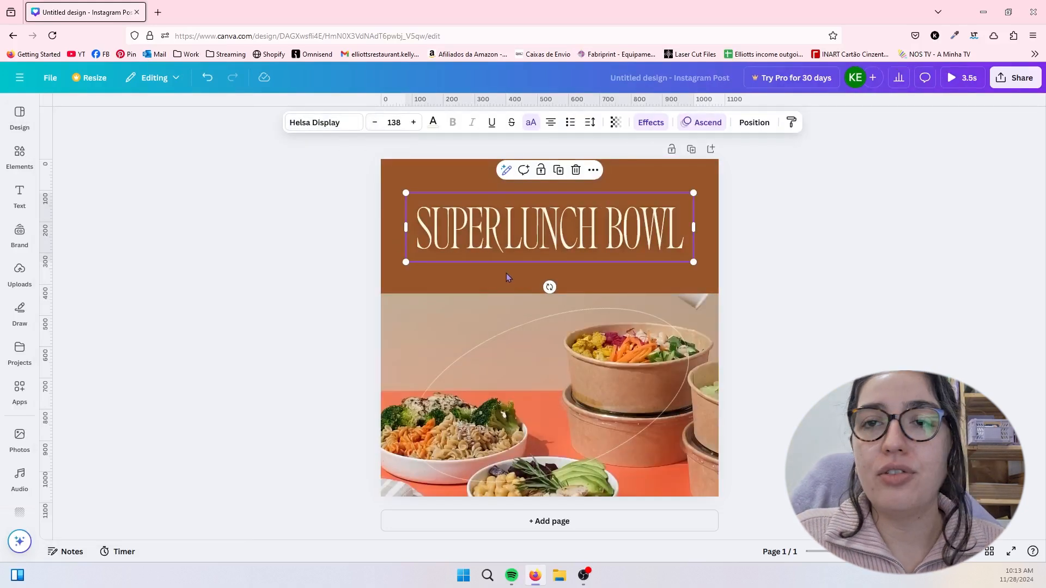
{"action": "key", "text": "ctrl+z"}
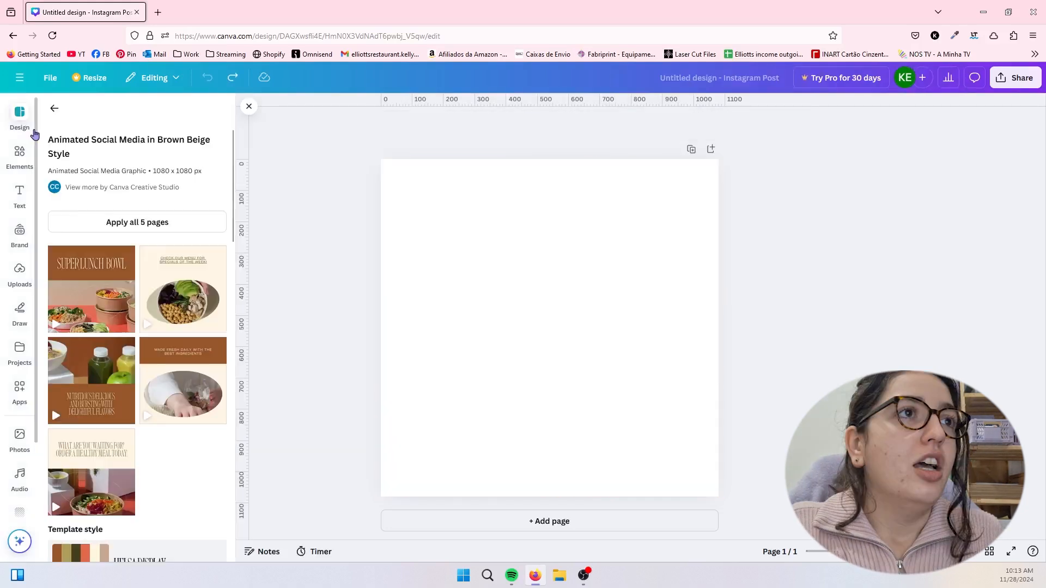
- Look through the available design styles, including the brand kit, combinations, color palettes and font sets
{"action": "left_click", "coordinate": [52, 106]}
{"action": "left_click", "coordinate": [186, 140]}
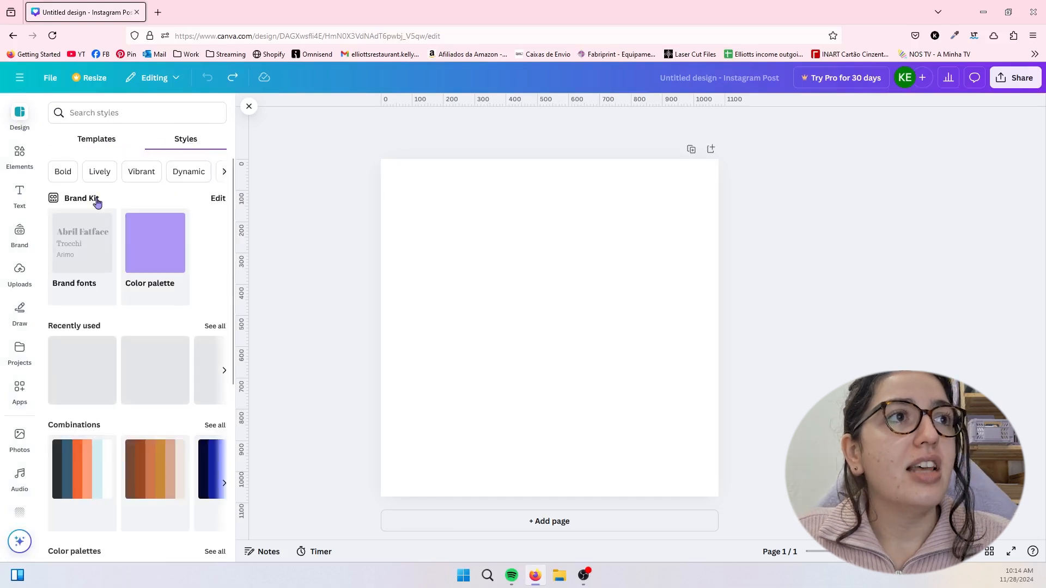
{"action": "scroll", "coordinate": [129, 368], "scroll_direction": "down", "scroll_amount": 5}
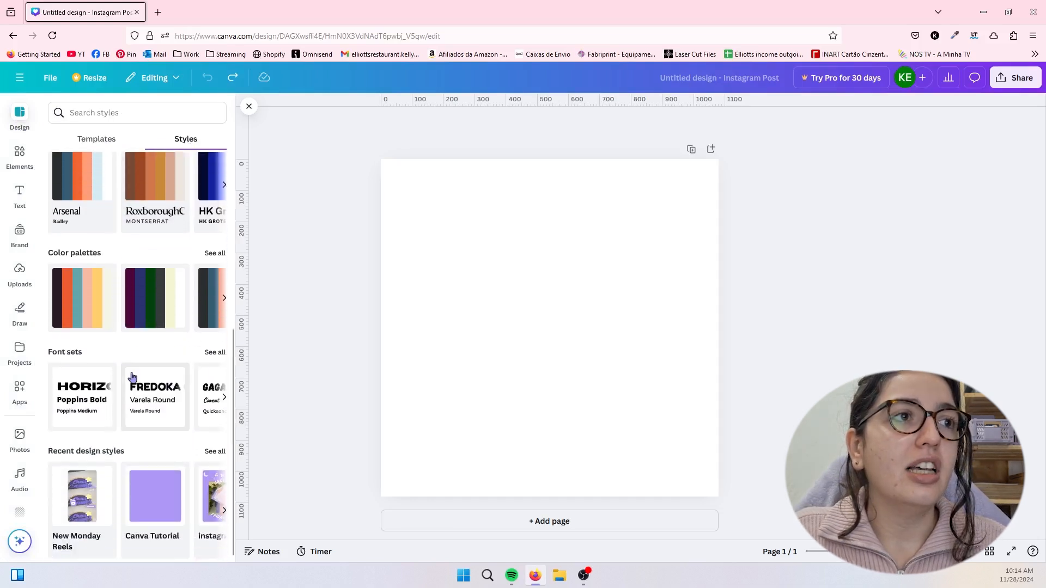
{"action": "left_click", "coordinate": [224, 400]}
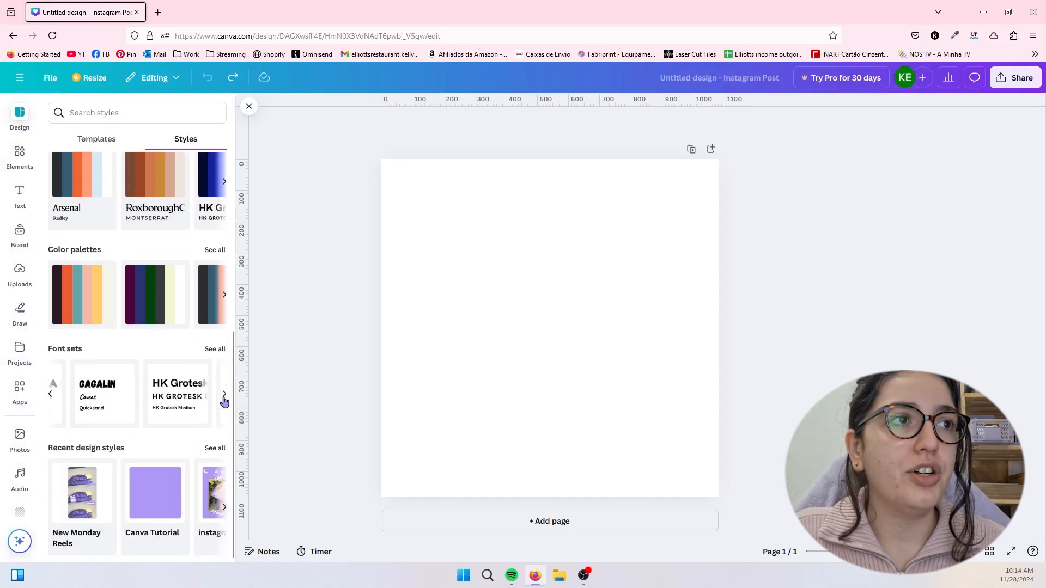
{"action": "left_click", "coordinate": [224, 399]}
{"action": "scroll", "coordinate": [76, 395], "scroll_direction": "up", "scroll_amount": 4}
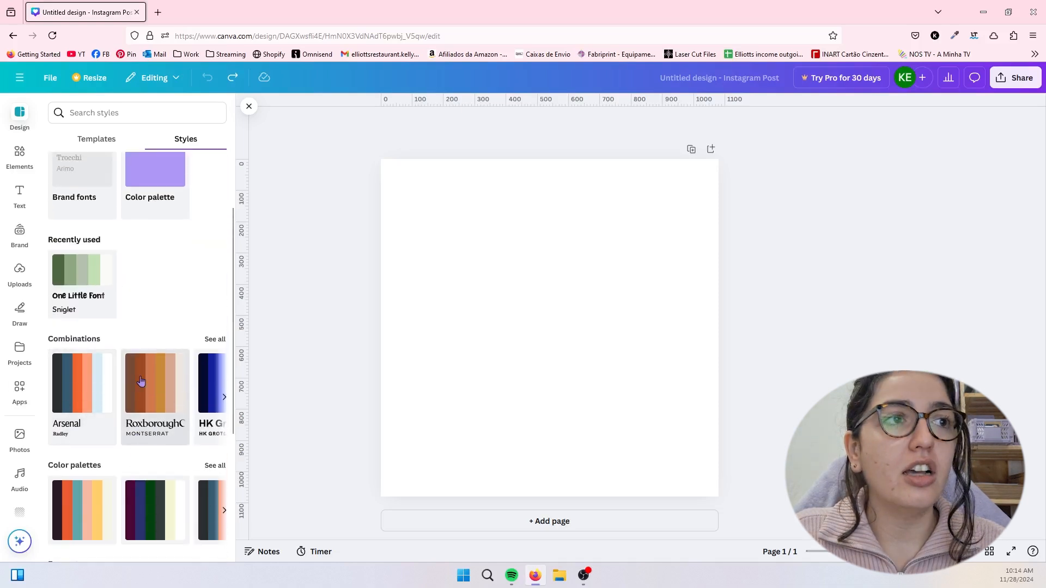
{"action": "scroll", "coordinate": [172, 415], "scroll_direction": "up", "scroll_amount": 2}
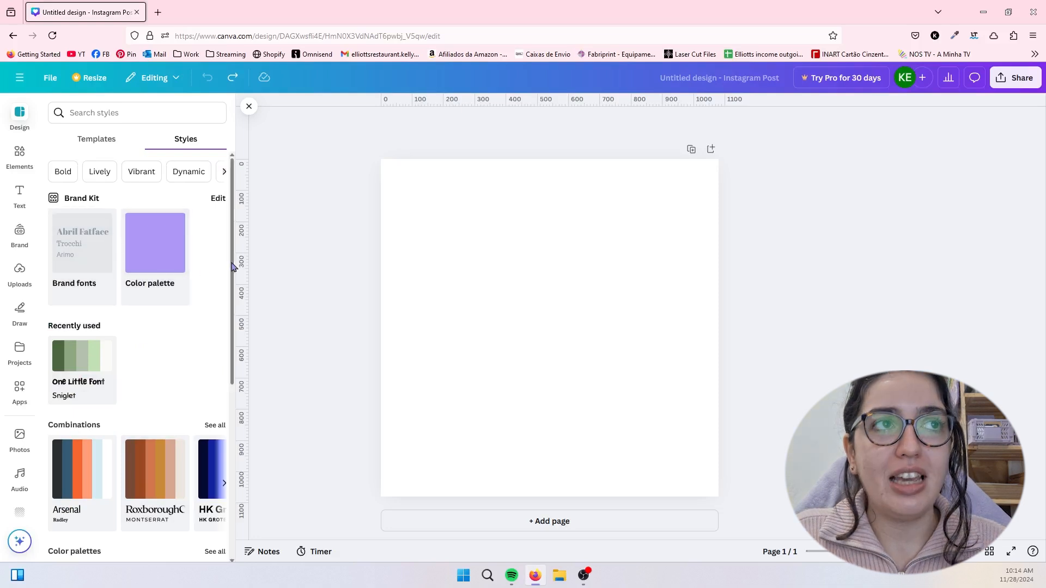
- Examine the full collection of lines and shapes among the elements
{"action": "left_click", "coordinate": [20, 157]}
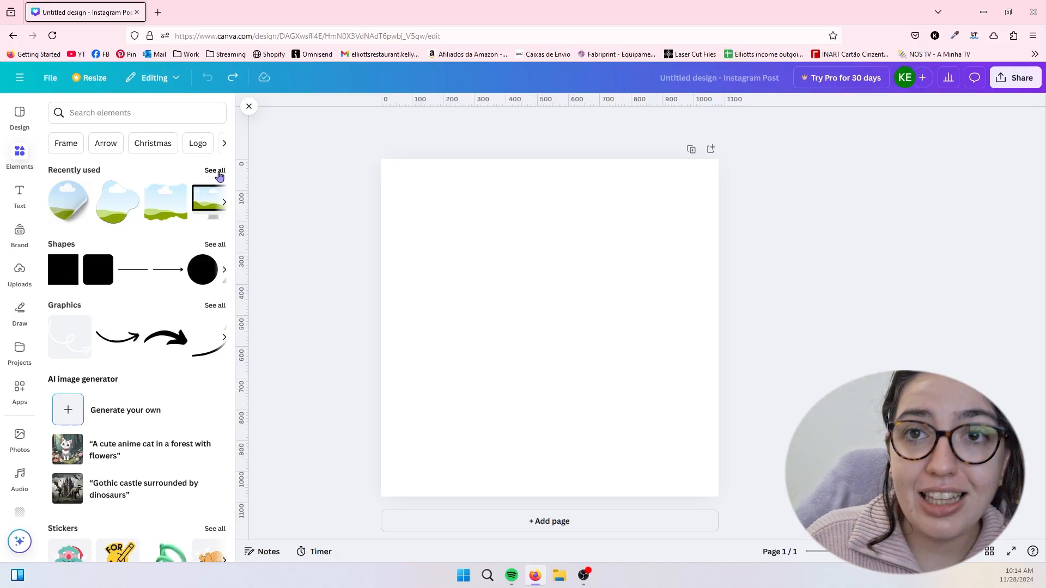
{"action": "left_click", "coordinate": [214, 245]}
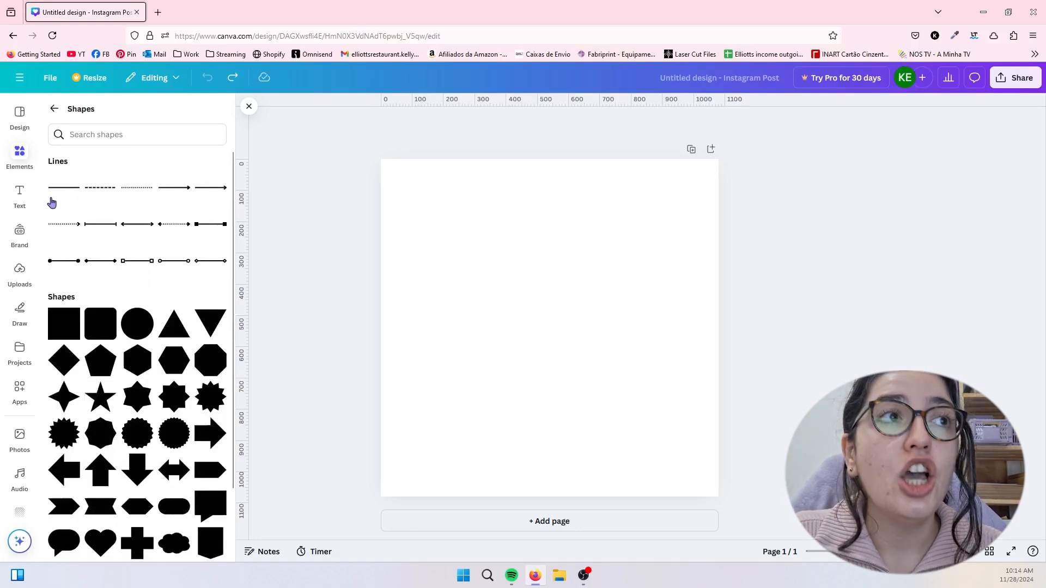
{"action": "scroll", "coordinate": [143, 301], "scroll_direction": "down", "scroll_amount": 2}
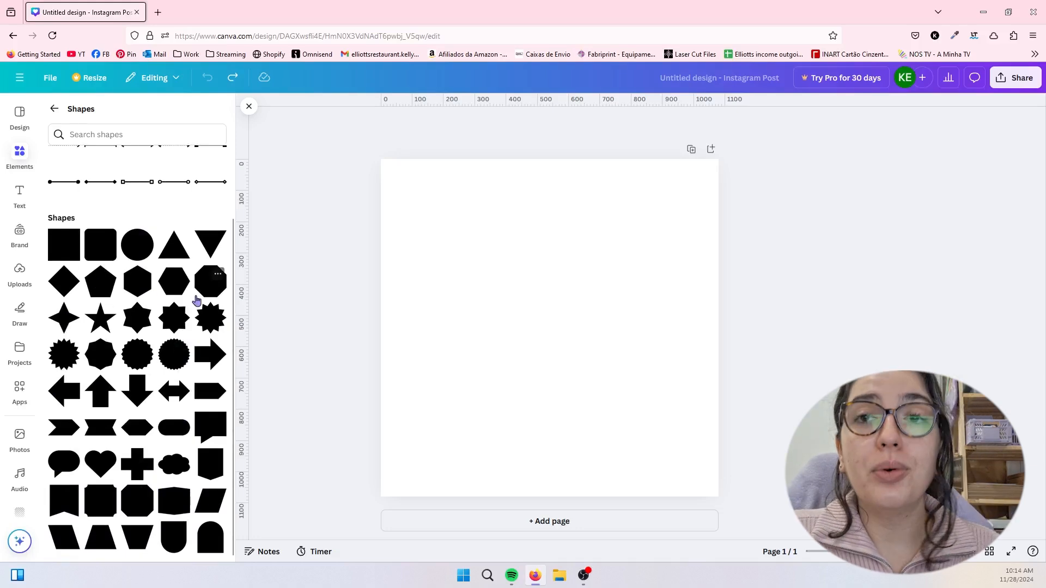
{"action": "scroll", "coordinate": [197, 301], "scroll_direction": "up", "scroll_amount": 2}
{"action": "left_click", "coordinate": [55, 109]}
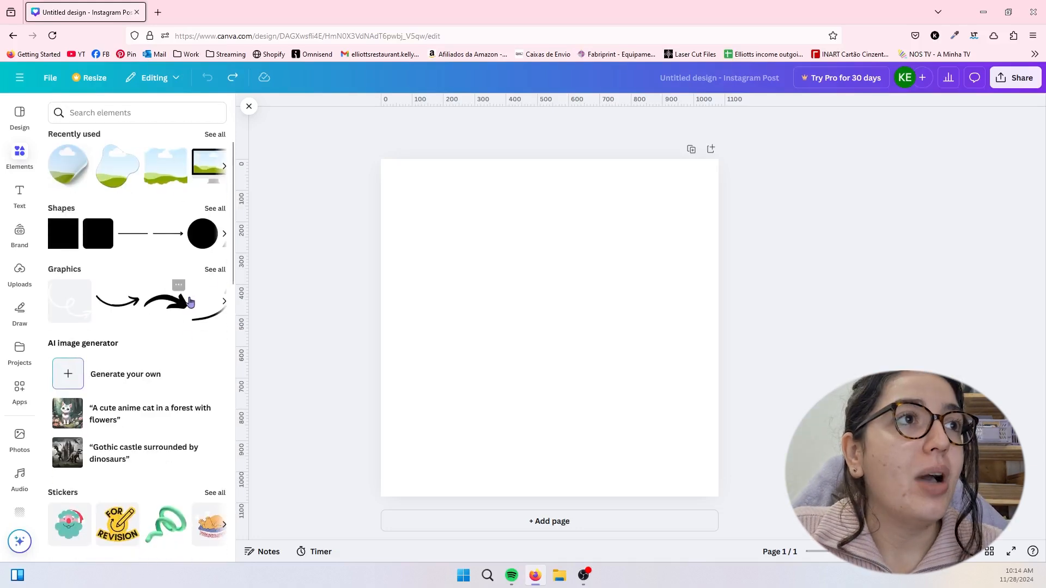
- Search the graphics library for "lavender" using the recent search and look through the matching graphics
{"action": "left_click", "coordinate": [219, 271]}
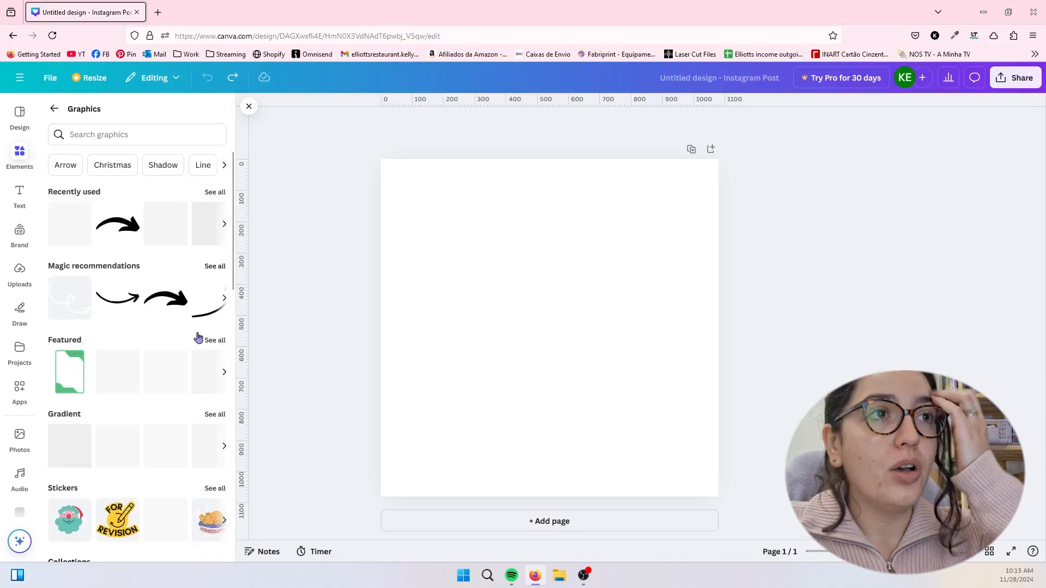
{"action": "left_click", "coordinate": [76, 136]}
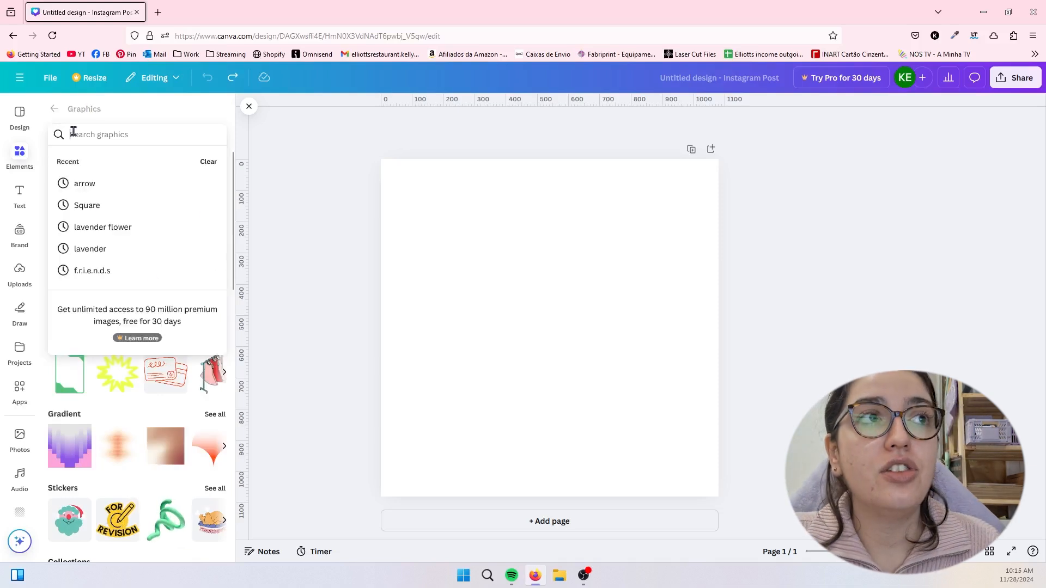
{"action": "left_click", "coordinate": [101, 248]}
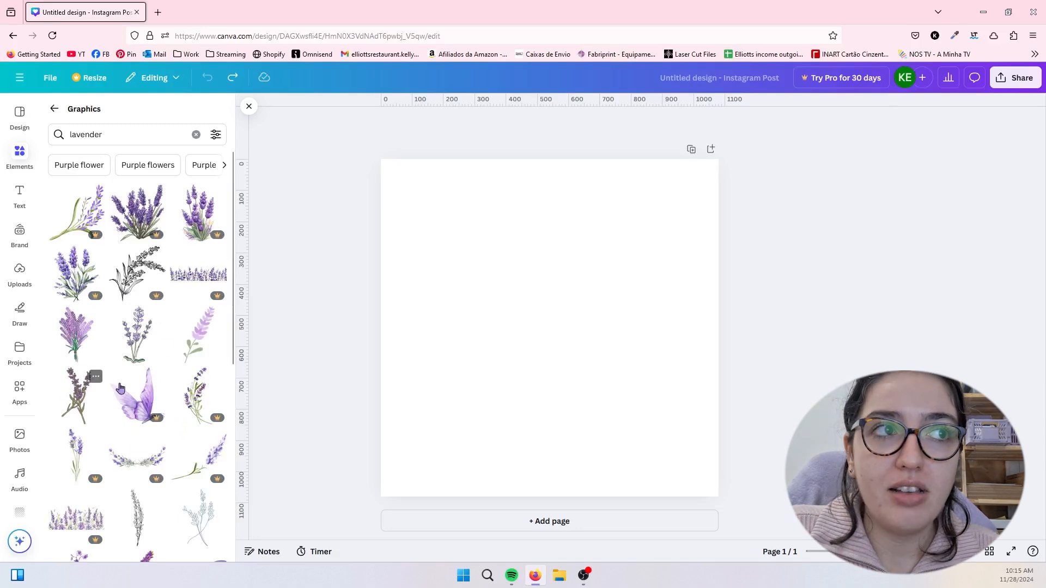
{"action": "scroll", "coordinate": [128, 340], "scroll_direction": "down", "scroll_amount": 1}
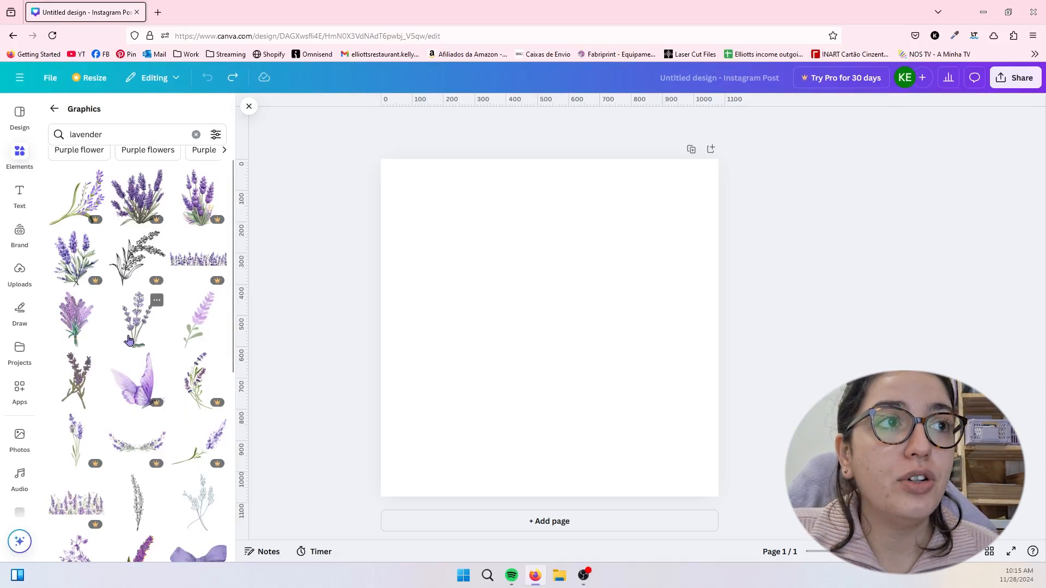
{"action": "scroll", "coordinate": [136, 371], "scroll_direction": "down", "scroll_amount": 6}
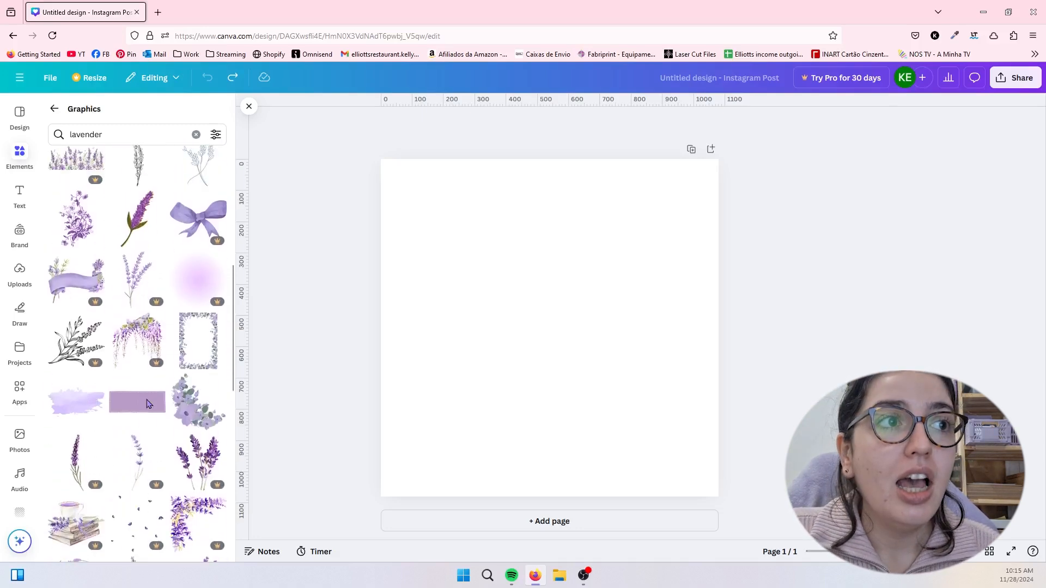
{"action": "scroll", "coordinate": [148, 403], "scroll_direction": "up", "scroll_amount": 8}
- Search the graphics for "youtube" and add the red square YouTube logo with rounded corners to the page
{"action": "left_click", "coordinate": [112, 134]}
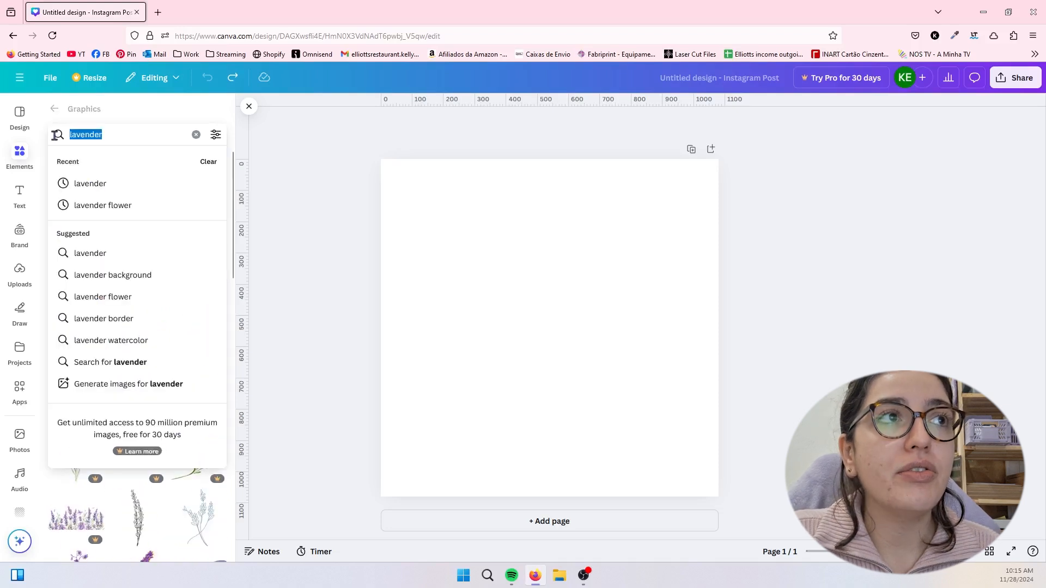
{"action": "type", "text": "youtube"}
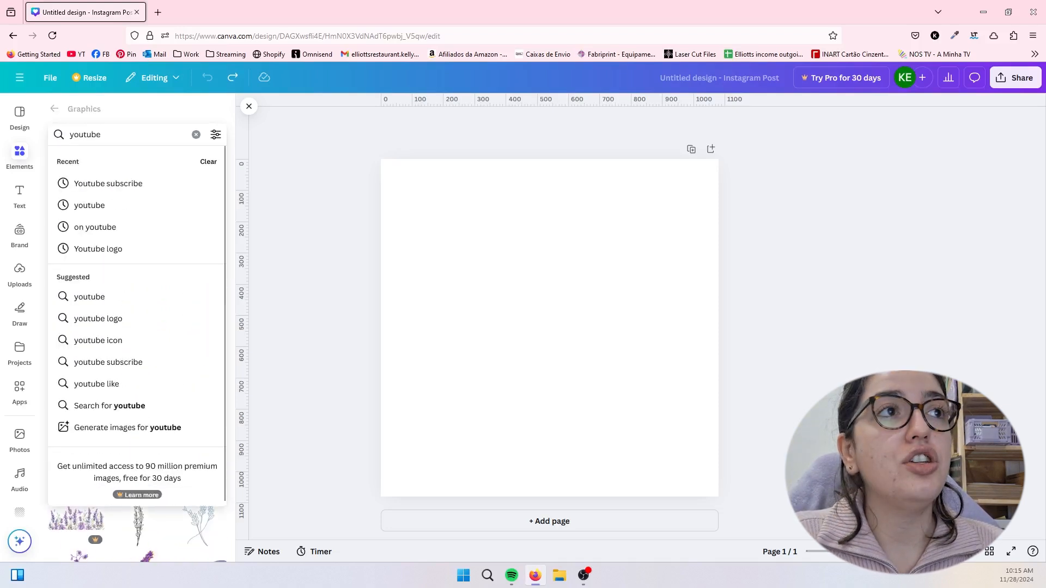
{"action": "key", "text": "Return"}
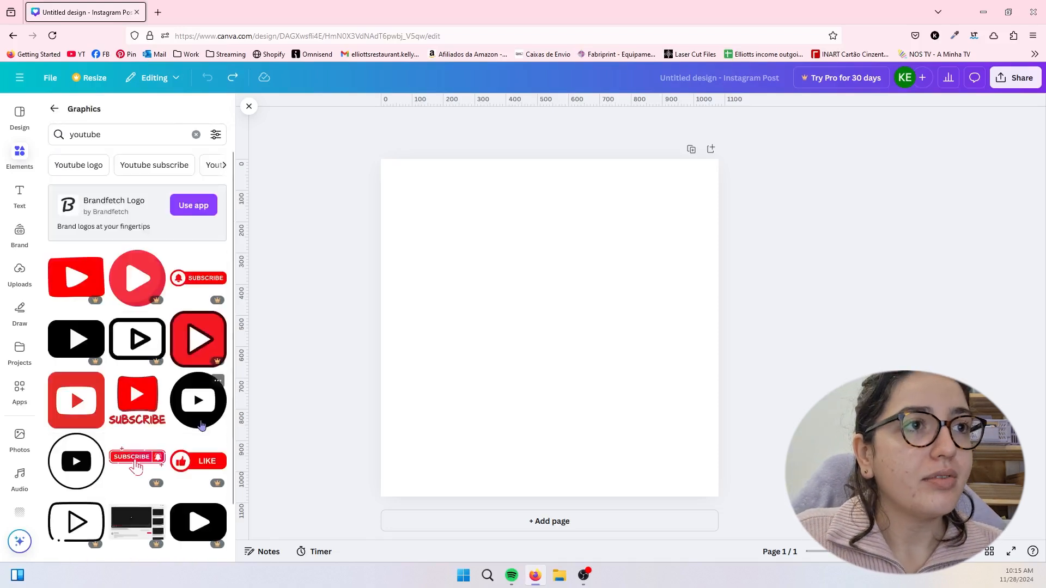
{"action": "scroll", "coordinate": [72, 360], "scroll_direction": "down", "scroll_amount": 1}
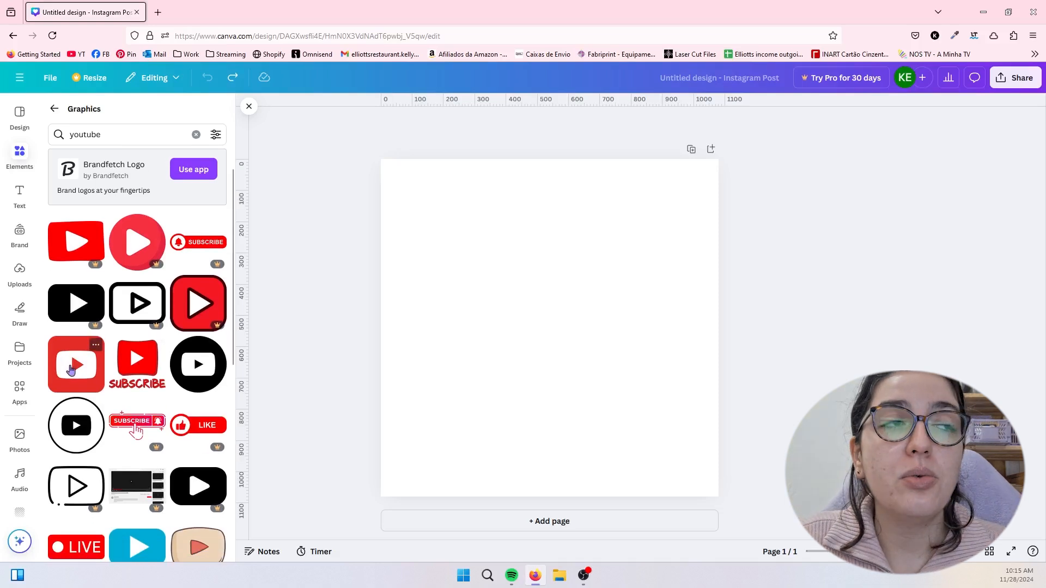
{"action": "left_click", "coordinate": [71, 370]}
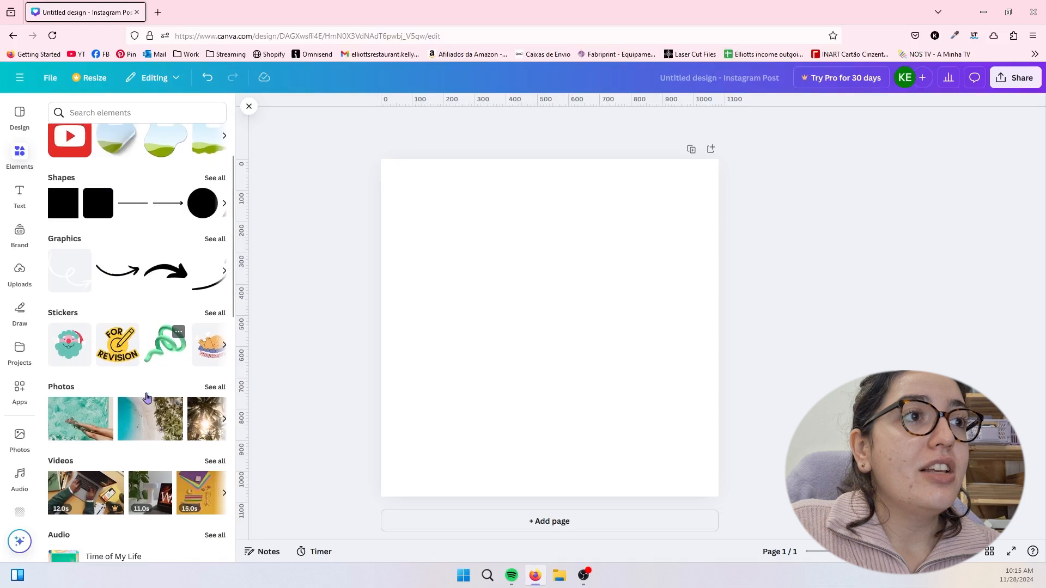
- Try a stacked bar chart from the chart elements on the page, look over its data options, and delete it
{"action": "scroll", "coordinate": [147, 398], "scroll_direction": "down", "scroll_amount": 3}
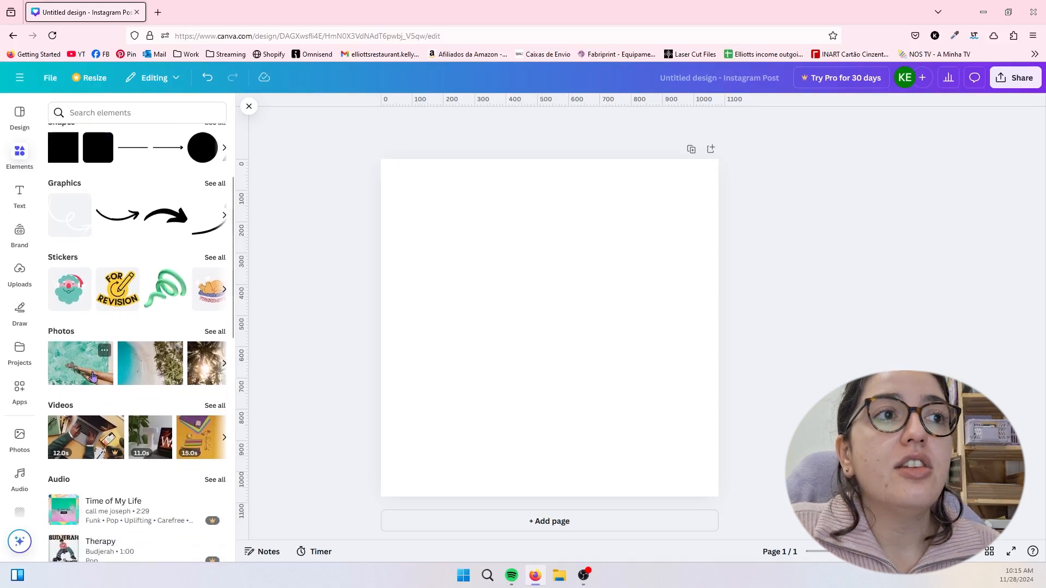
{"action": "scroll", "coordinate": [92, 376], "scroll_direction": "down", "scroll_amount": 3}
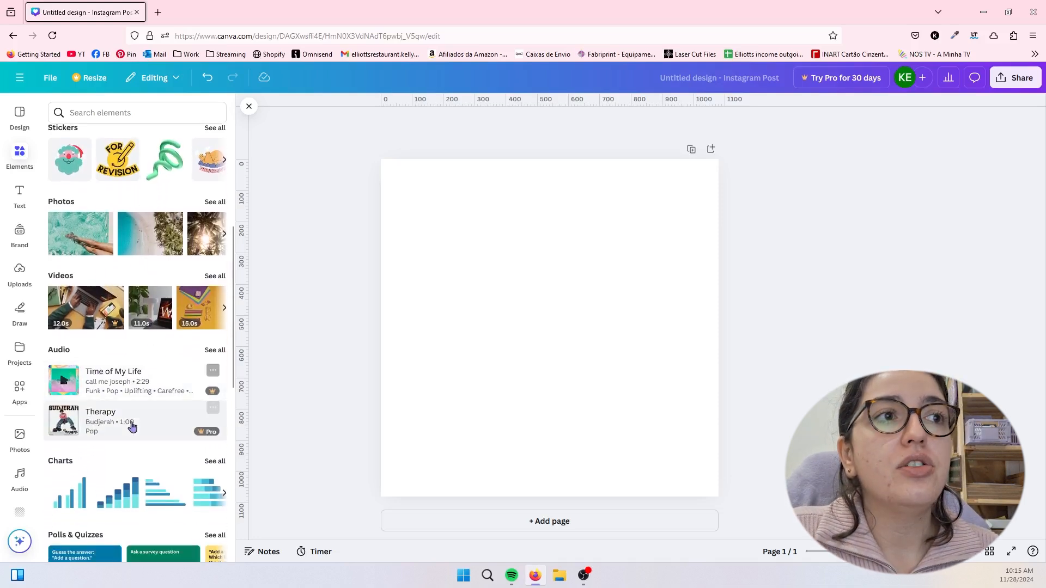
{"action": "scroll", "coordinate": [133, 434], "scroll_direction": "down", "scroll_amount": 1}
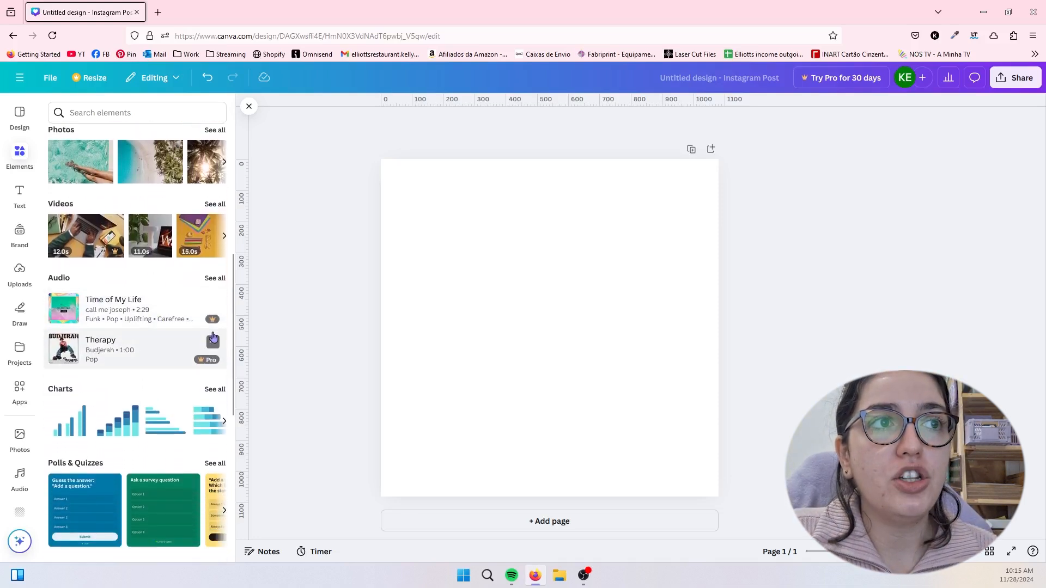
{"action": "scroll", "coordinate": [128, 412], "scroll_direction": "down", "scroll_amount": 2}
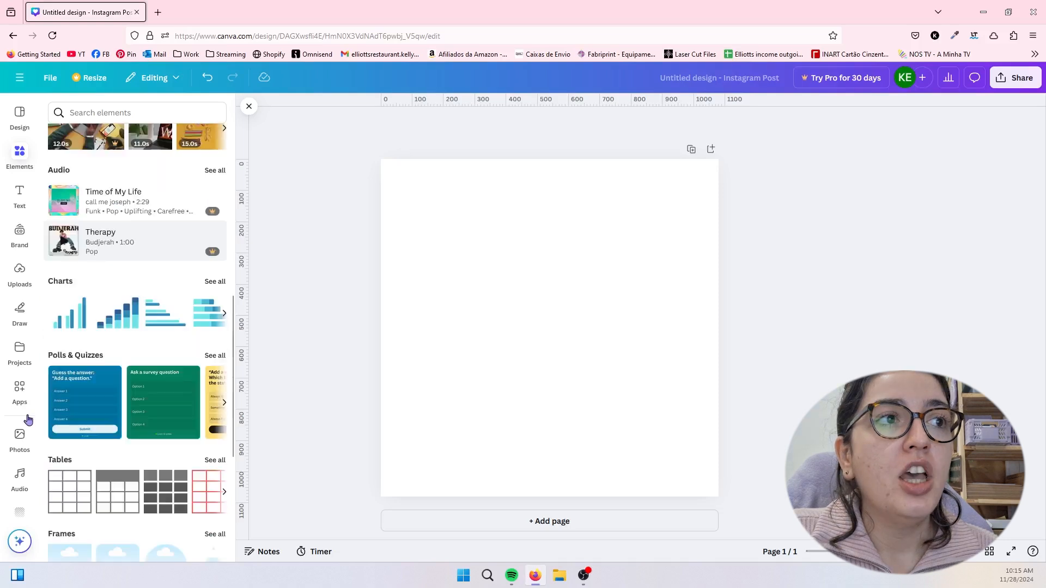
{"action": "left_click", "coordinate": [62, 323]}
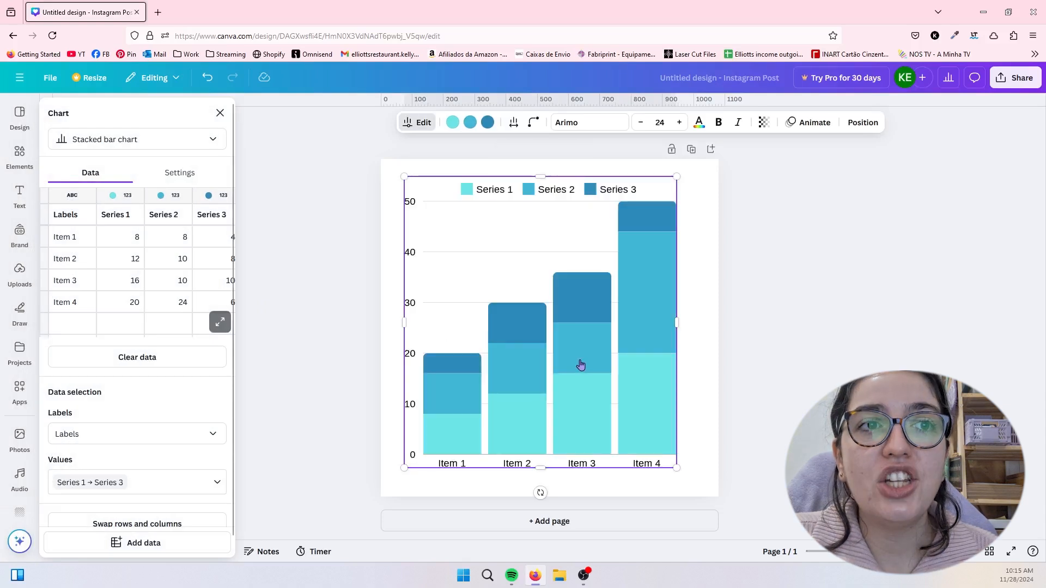
{"action": "left_click_drag", "start_coordinate": [580, 362], "coordinate": [583, 368]}
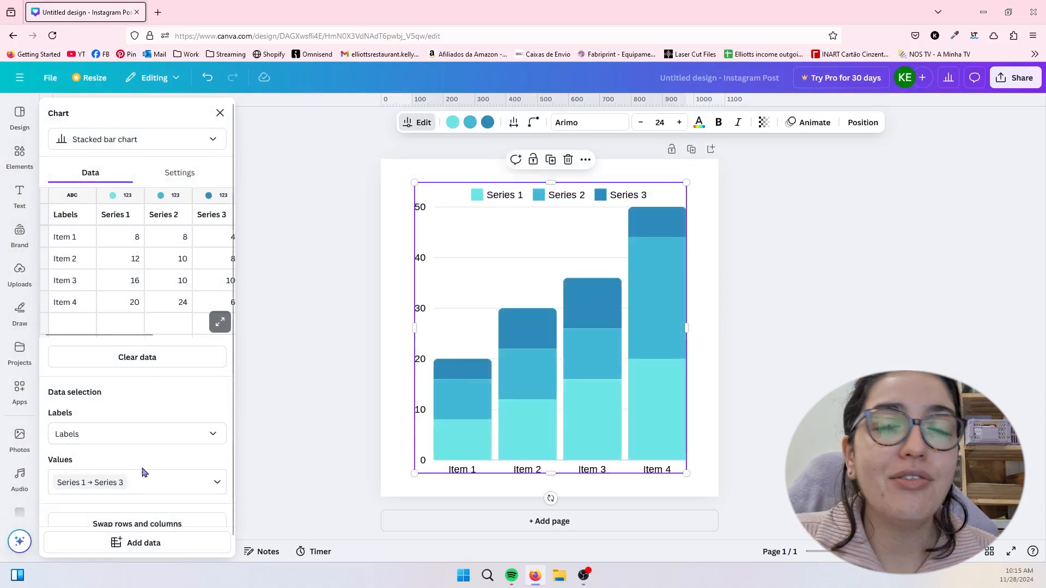
{"action": "scroll", "coordinate": [133, 465], "scroll_direction": "down", "scroll_amount": 2}
{"action": "scroll", "coordinate": [136, 493], "scroll_direction": "up", "scroll_amount": 2}
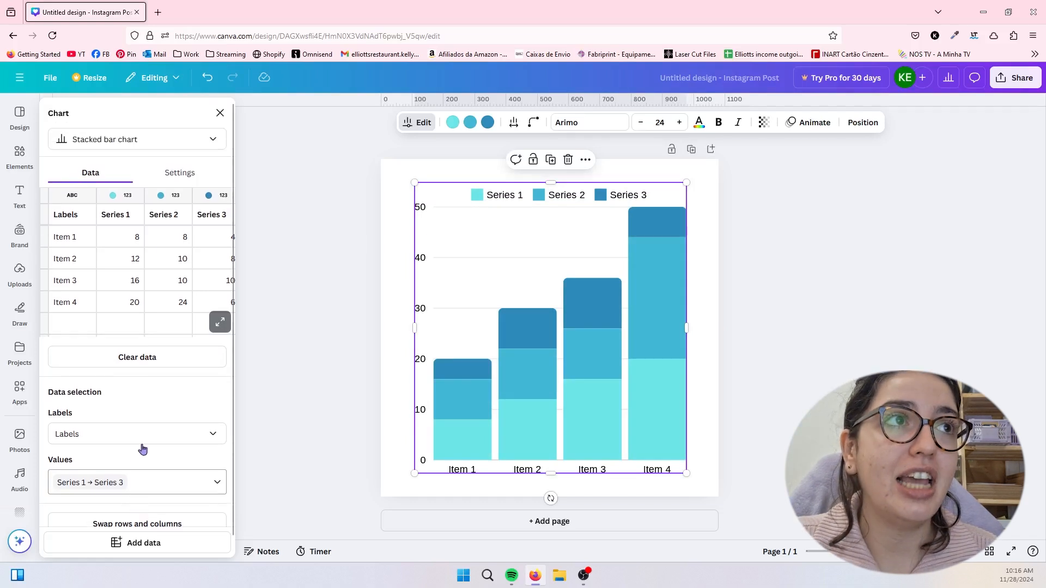
{"action": "key", "text": "Delete"}
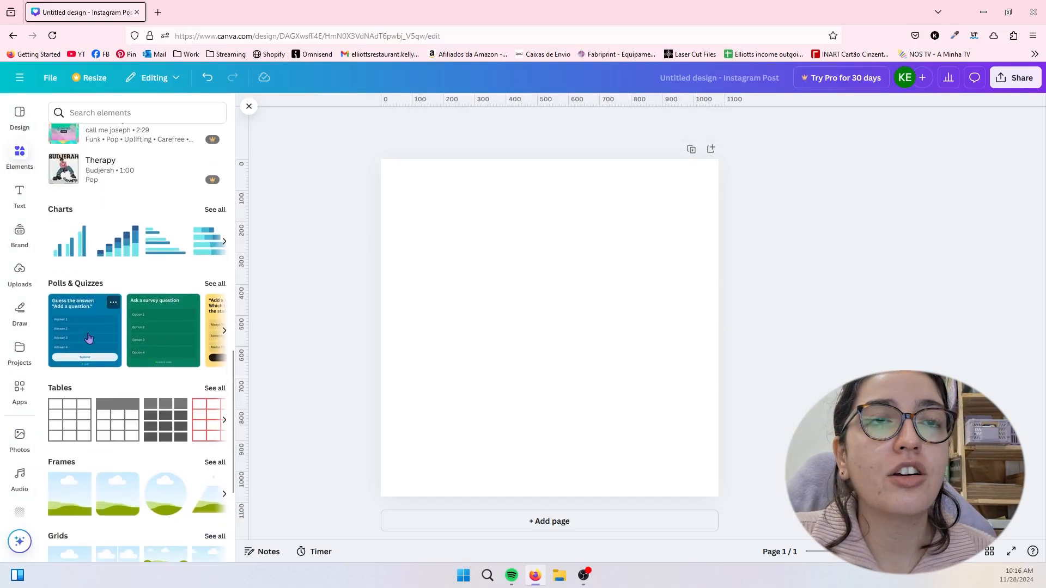
- Try the blue "Guess the answer" quiz on the page, open its header and answer options, and delete it
{"action": "left_click", "coordinate": [89, 339]}
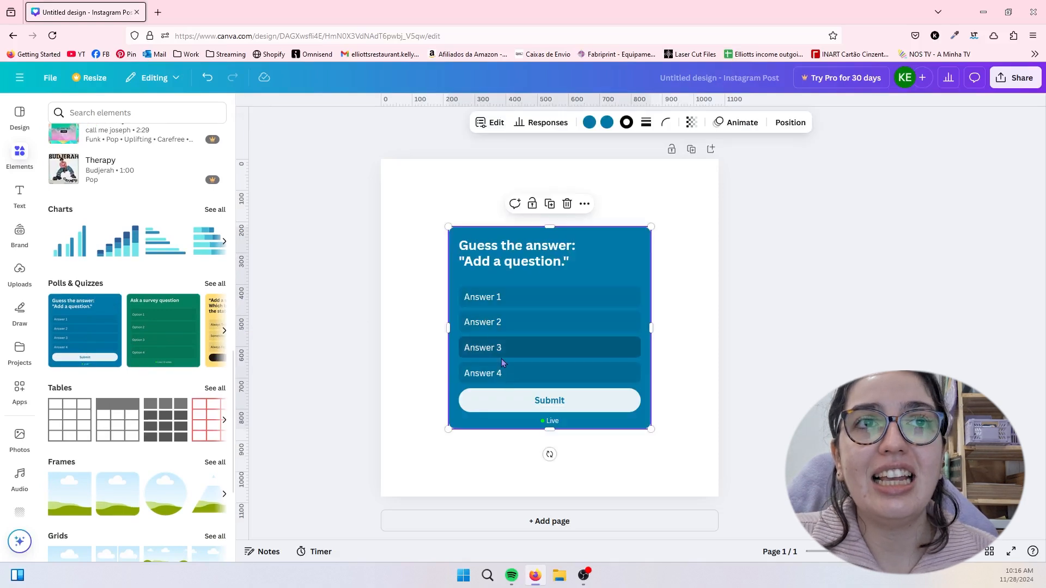
{"action": "double_click", "coordinate": [527, 252]}
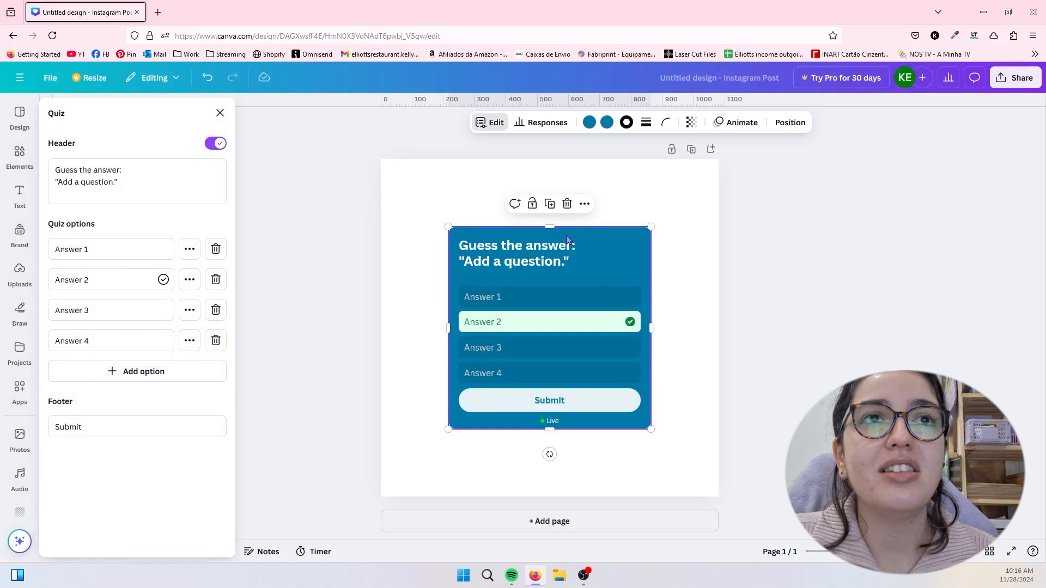
{"action": "mouse_move", "coordinate": [582, 261]}
{"action": "left_mouse_down"}
{"action": "mouse_move", "coordinate": [594, 266]}
{"action": "mouse_move", "coordinate": [577, 256]}
{"action": "mouse_move", "coordinate": [585, 262]}
{"action": "left_mouse_up"}
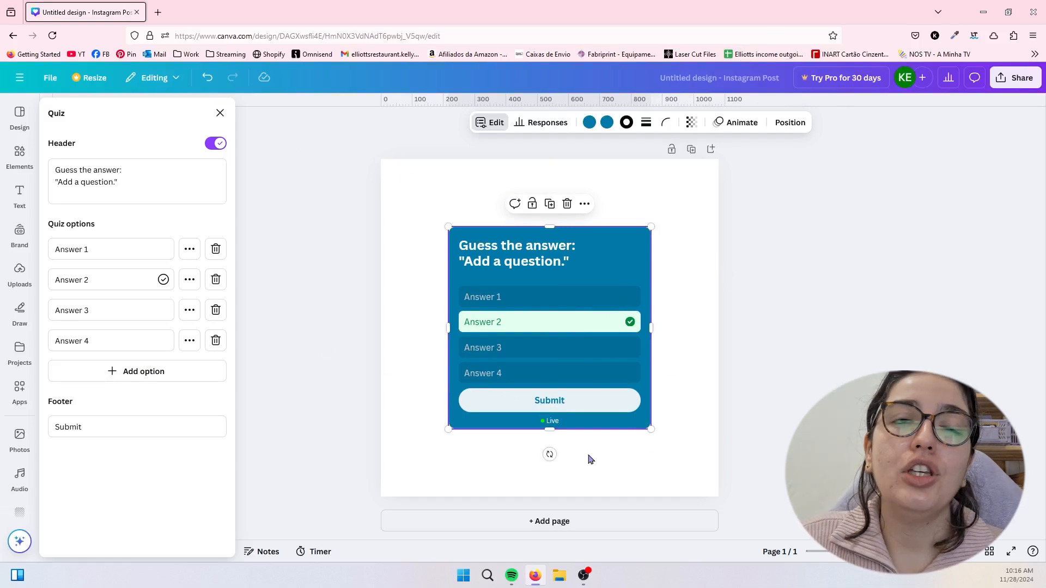
{"action": "key", "text": "Delete"}
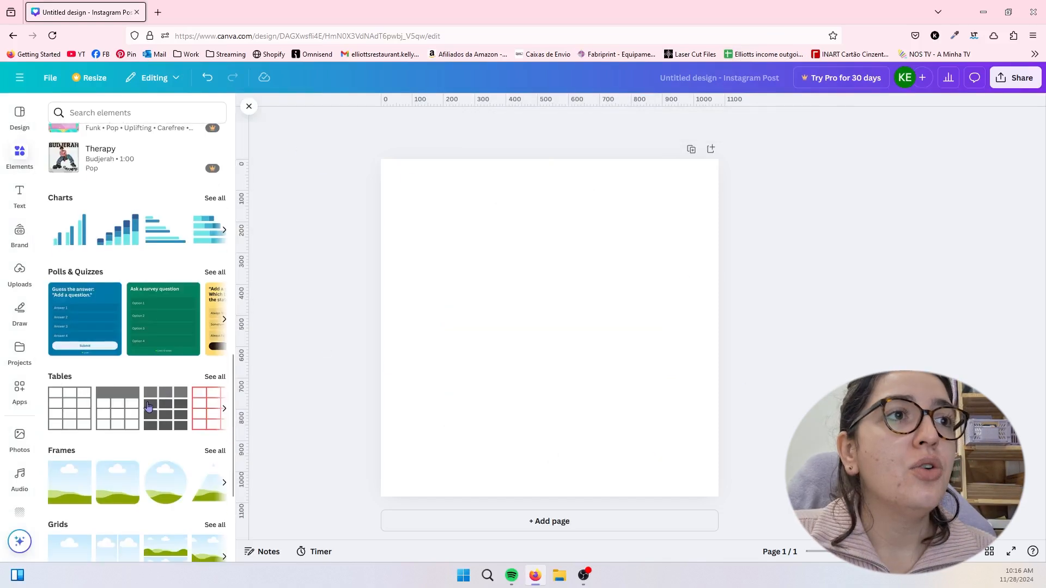
- Add the table with the solid header row to the page and reduce the heights of its second and third rows
{"action": "scroll", "coordinate": [221, 349], "scroll_direction": "down", "scroll_amount": 2}
{"action": "left_click", "coordinate": [224, 349]}
{"action": "left_click", "coordinate": [224, 349]}
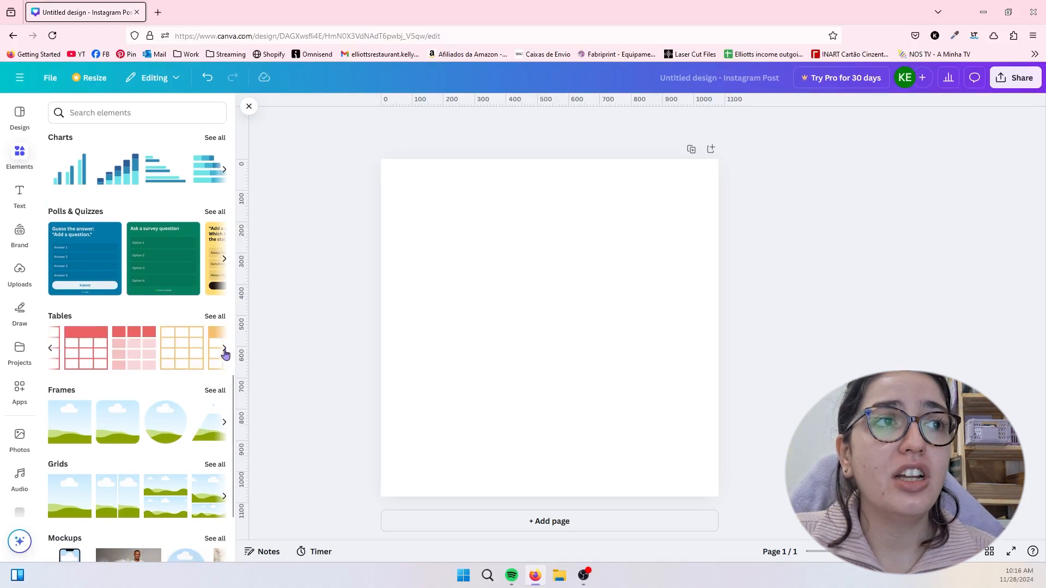
{"action": "left_click", "coordinate": [224, 348]}
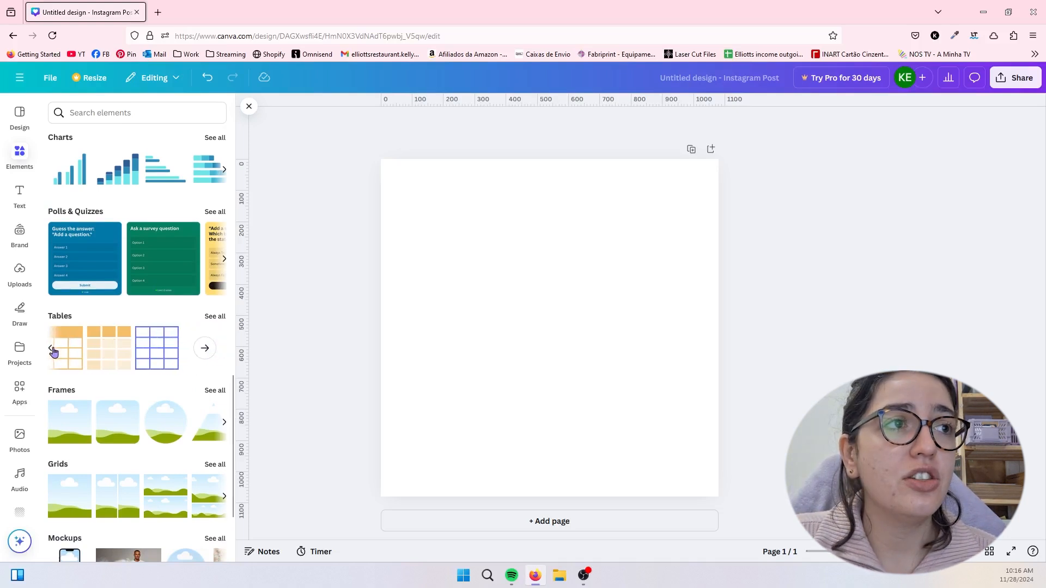
{"action": "left_click", "coordinate": [51, 351]}
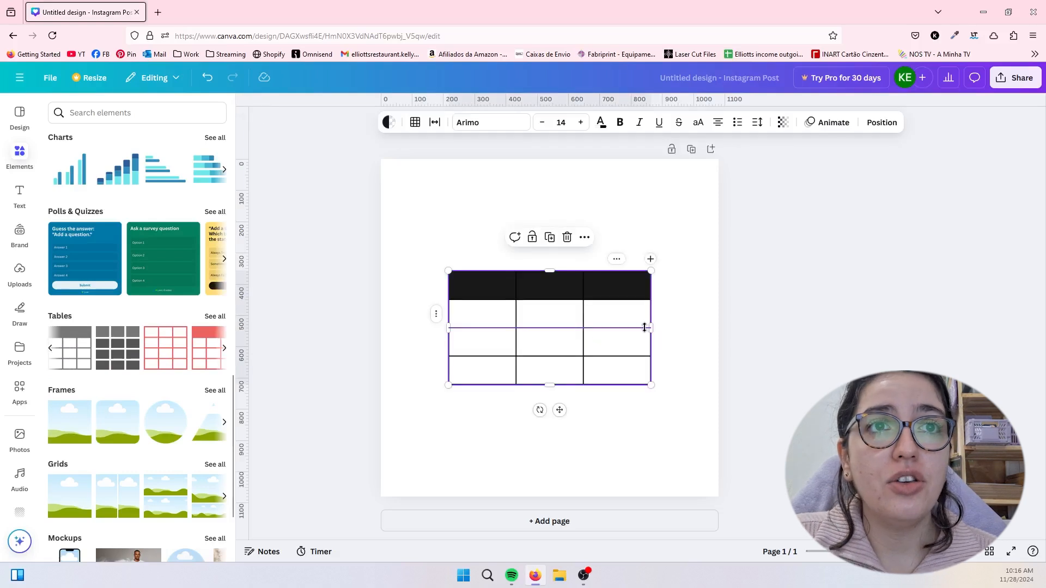
{"action": "mouse_move", "coordinate": [624, 326]}
{"action": "left_mouse_down"}
{"action": "mouse_move", "coordinate": [627, 304]}
{"action": "mouse_move", "coordinate": [625, 318]}
{"action": "left_mouse_up"}
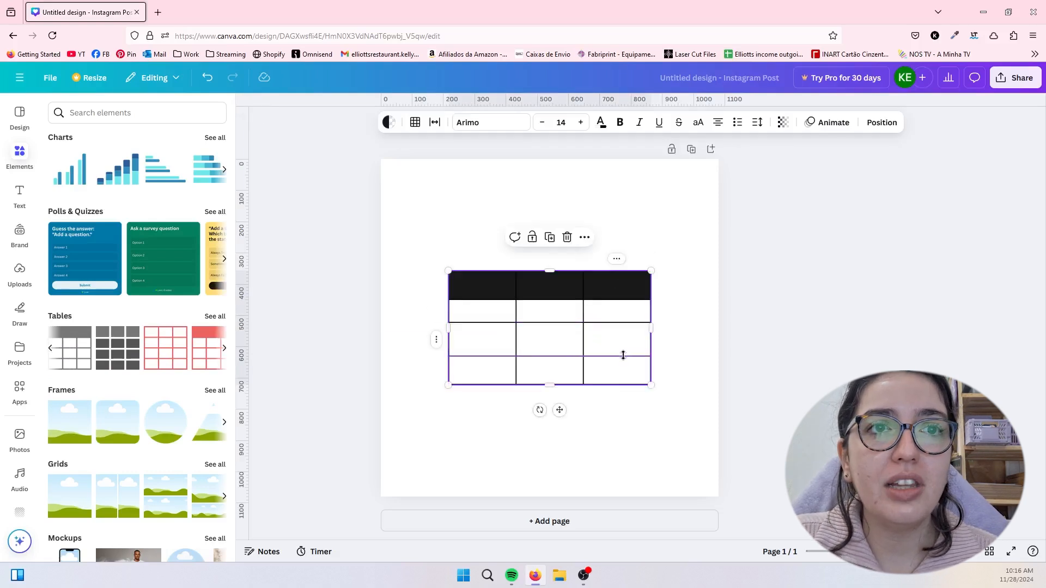
{"action": "left_click_drag", "start_coordinate": [621, 356], "coordinate": [621, 344]}
- Look over the row options of the table's third row and delete the table from the page
{"action": "left_click", "coordinate": [437, 334]}
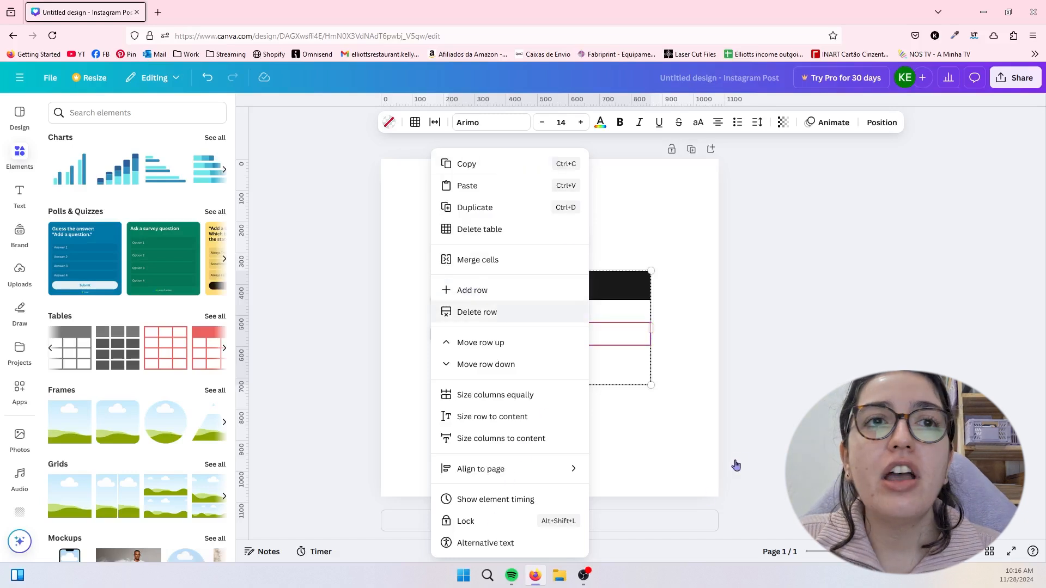
{"action": "left_click", "coordinate": [703, 439]}
{"action": "left_click_drag", "start_coordinate": [702, 435], "coordinate": [399, 218]}
{"action": "left_click", "coordinate": [568, 236]}
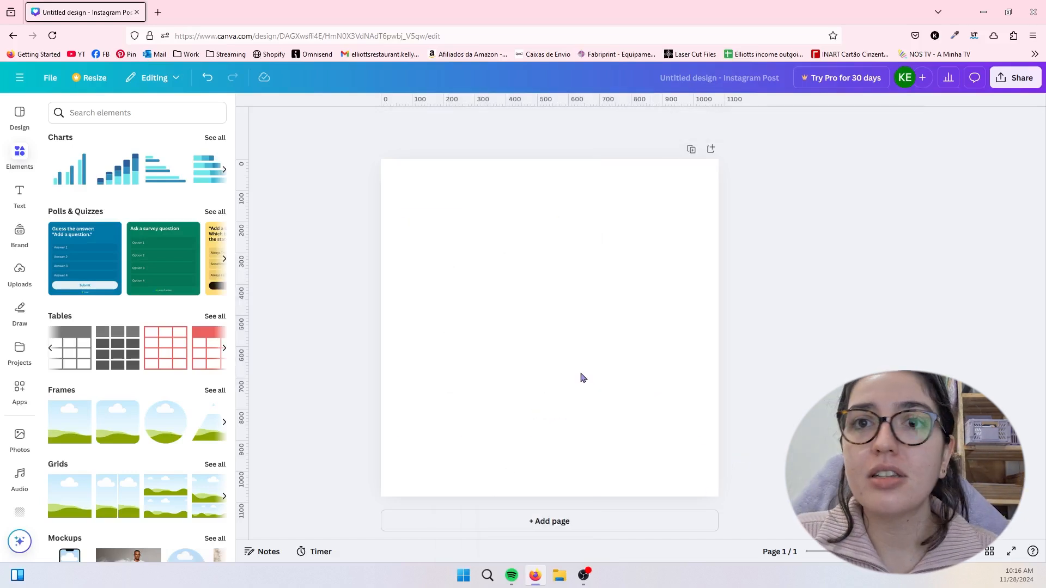
- Browse the full frames library and place the single Polaroid-style photo frame in the page's upper-left area
{"action": "scroll", "coordinate": [109, 305], "scroll_direction": "down", "scroll_amount": 2}
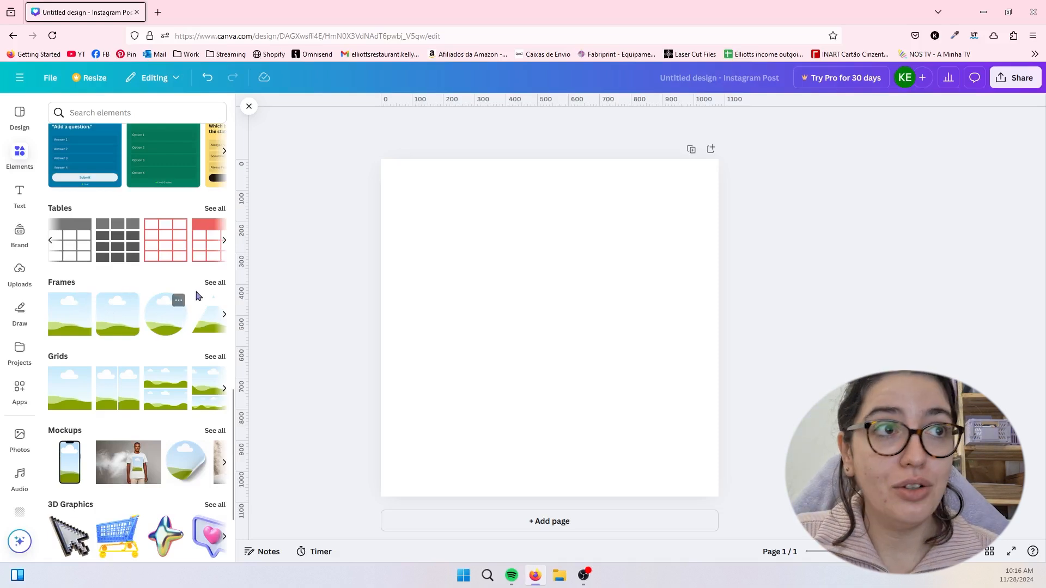
{"action": "left_click", "coordinate": [214, 283]}
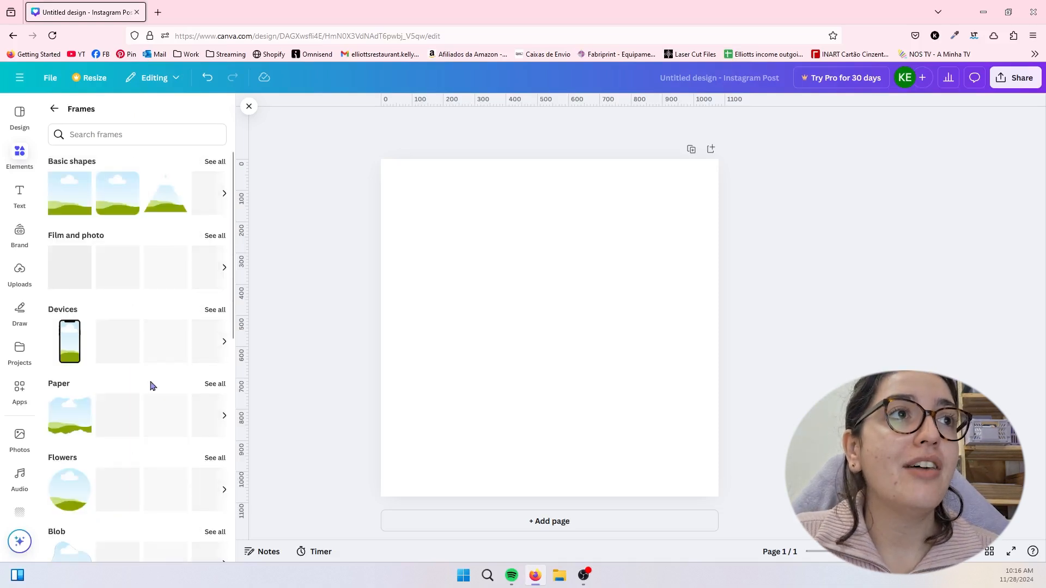
{"action": "scroll", "coordinate": [149, 384], "scroll_direction": "down", "scroll_amount": 1}
{"action": "scroll", "coordinate": [149, 382], "scroll_direction": "up", "scroll_amount": 1}
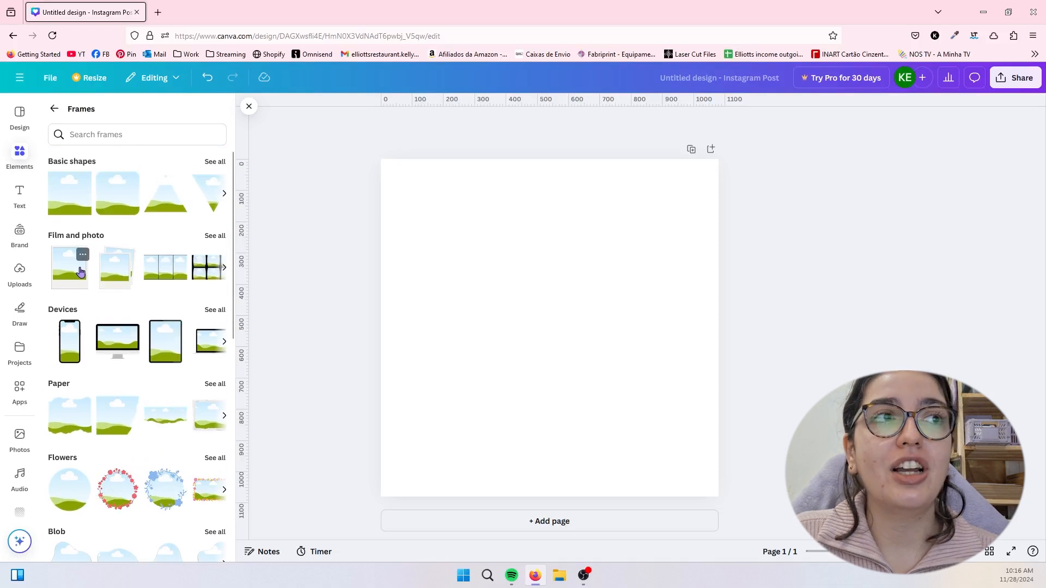
{"action": "left_click", "coordinate": [77, 258]}
{"action": "left_click_drag", "start_coordinate": [496, 275], "coordinate": [478, 273]}
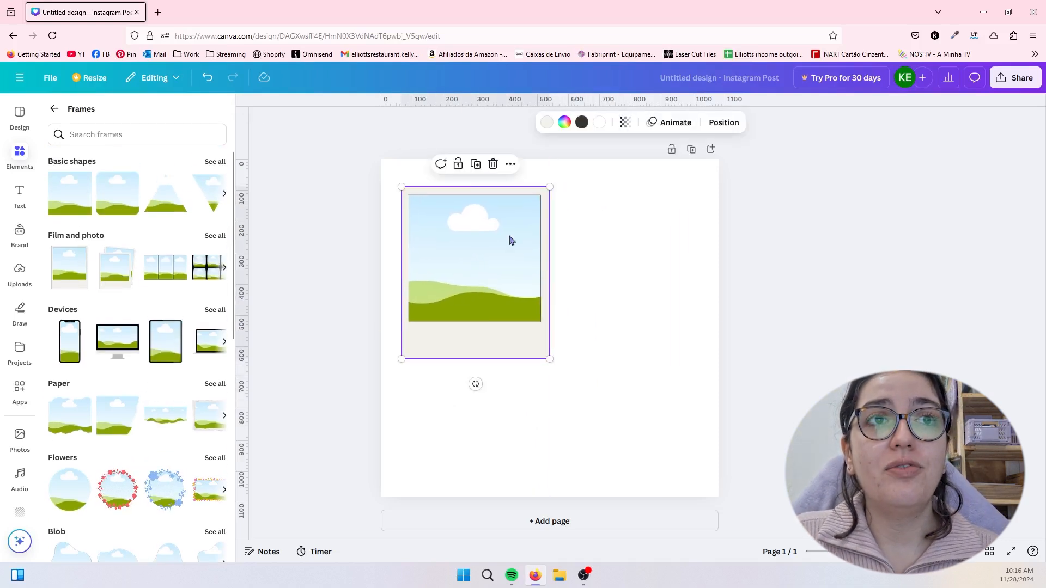
- Add a film-strip frame from the film and photo frames and move it to the page's upper-right area
{"action": "left_click", "coordinate": [224, 267]}
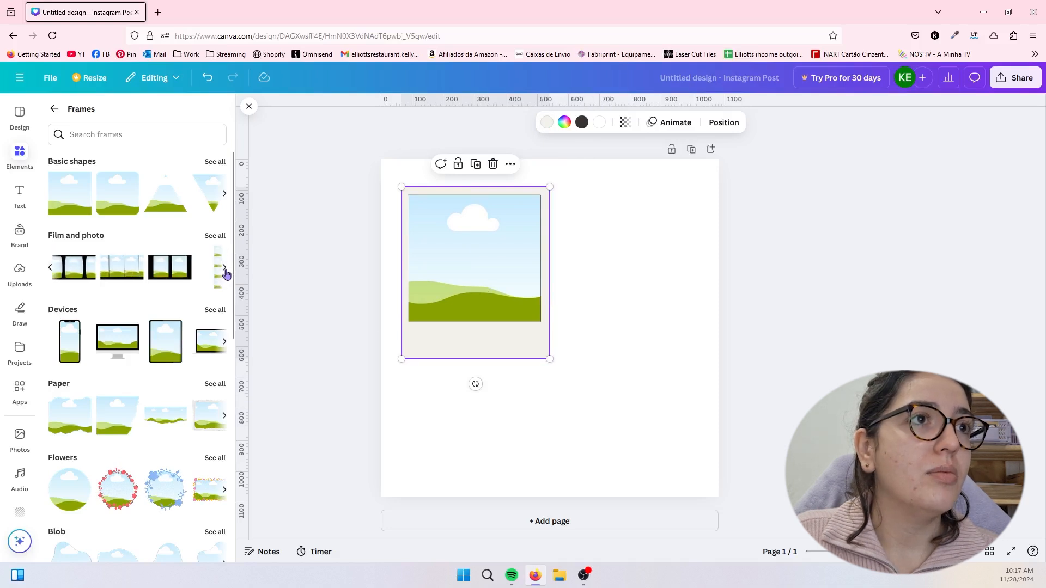
{"action": "left_click", "coordinate": [117, 268]}
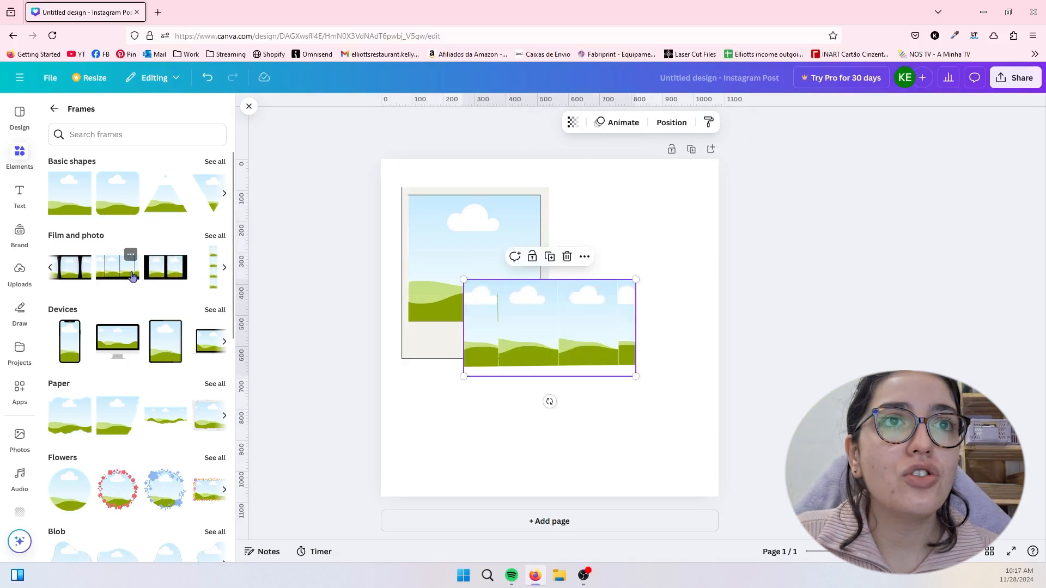
{"action": "left_click_drag", "start_coordinate": [581, 334], "coordinate": [596, 218]}
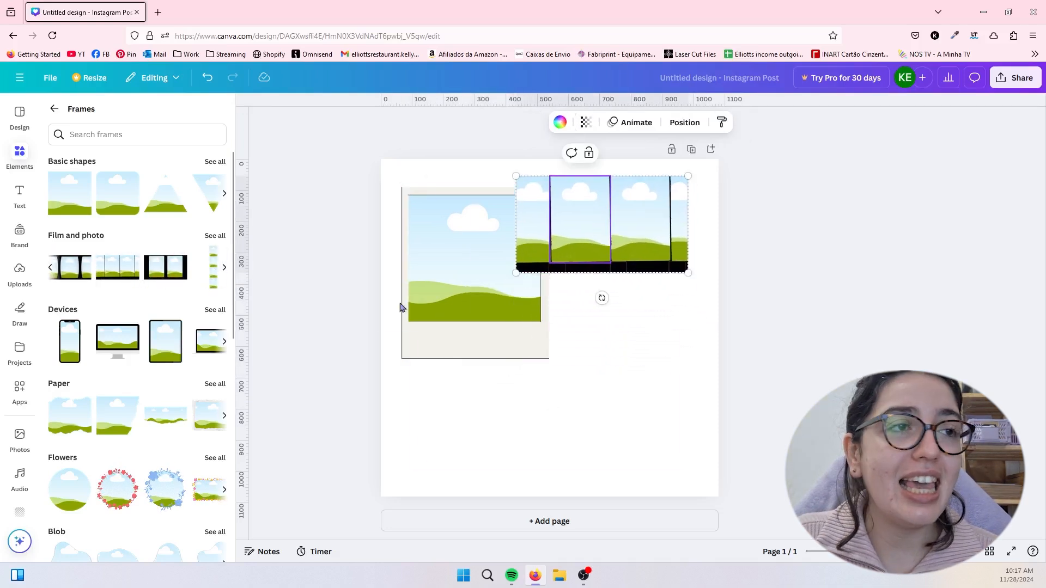
- Add the desktop monitor and smartphone frames and arrange them side by side in the lower half of the page
{"action": "left_click", "coordinate": [132, 350]}
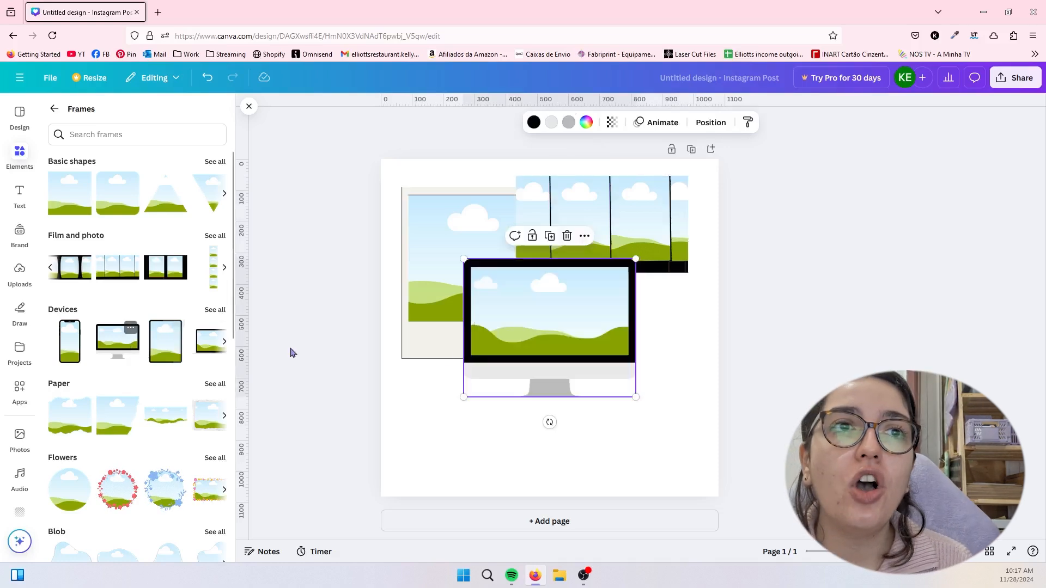
{"action": "left_click_drag", "start_coordinate": [565, 346], "coordinate": [573, 361]}
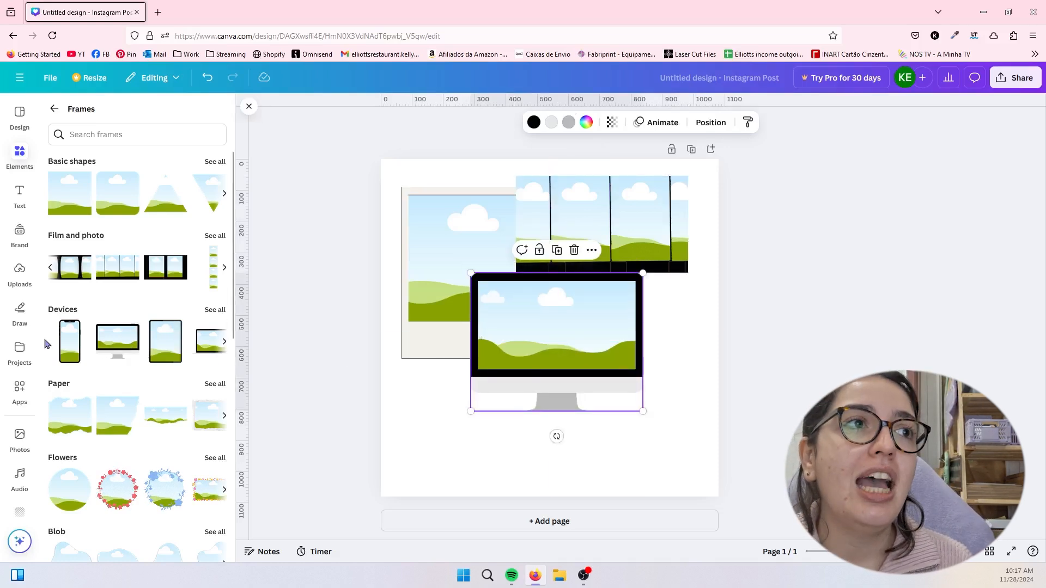
{"action": "left_click", "coordinate": [69, 348]}
{"action": "left_click_drag", "start_coordinate": [549, 329], "coordinate": [478, 372]}
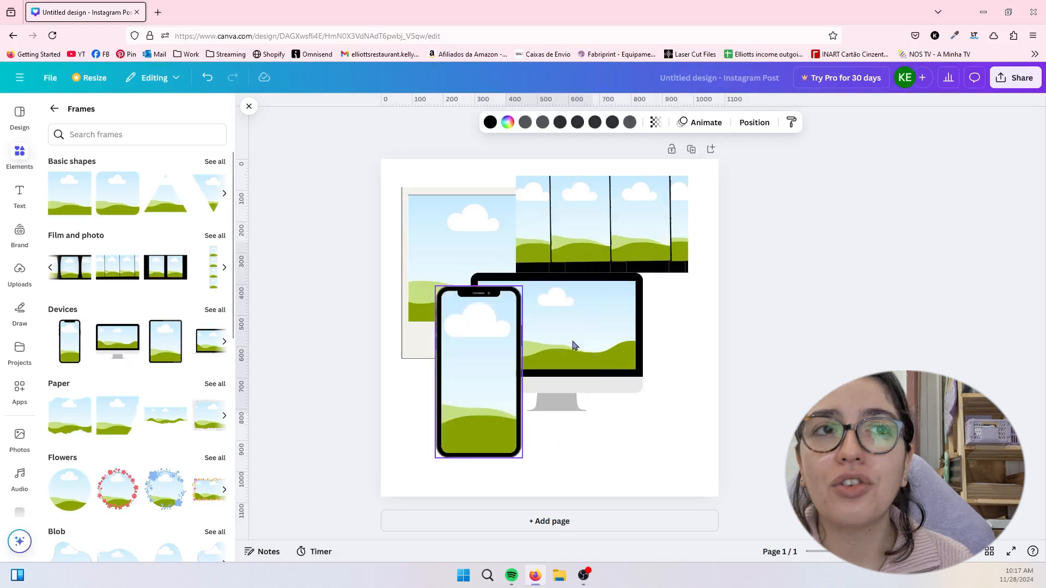
{"action": "left_click_drag", "start_coordinate": [572, 342], "coordinate": [597, 372]}
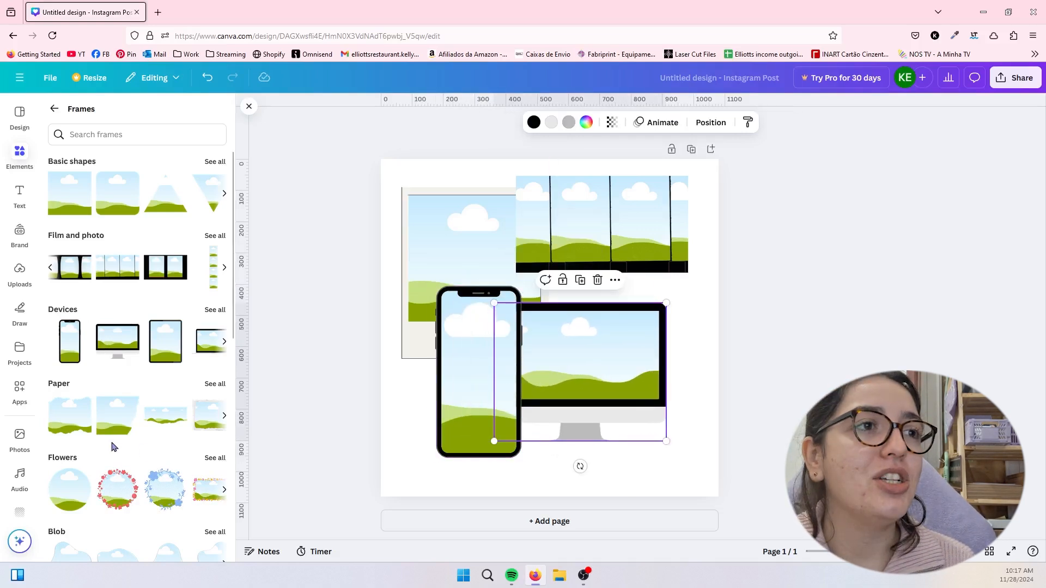
- Look through the remaining frame categories and the complete set of basic shape frames
{"action": "scroll", "coordinate": [136, 382], "scroll_direction": "down", "scroll_amount": 2}
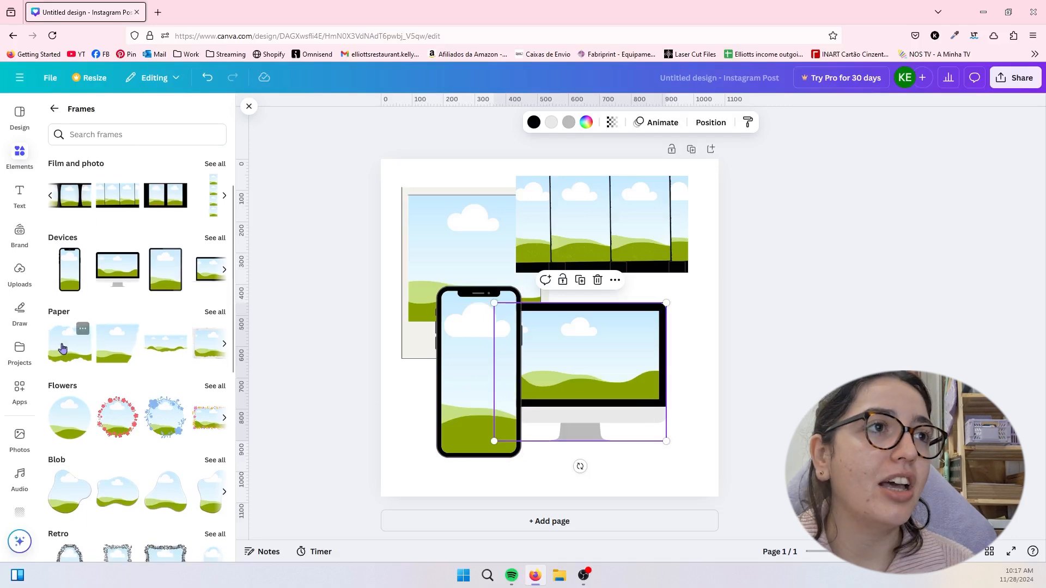
{"action": "scroll", "coordinate": [136, 382], "scroll_direction": "down", "scroll_amount": 1}
{"action": "scroll", "coordinate": [171, 382], "scroll_direction": "down", "scroll_amount": 5}
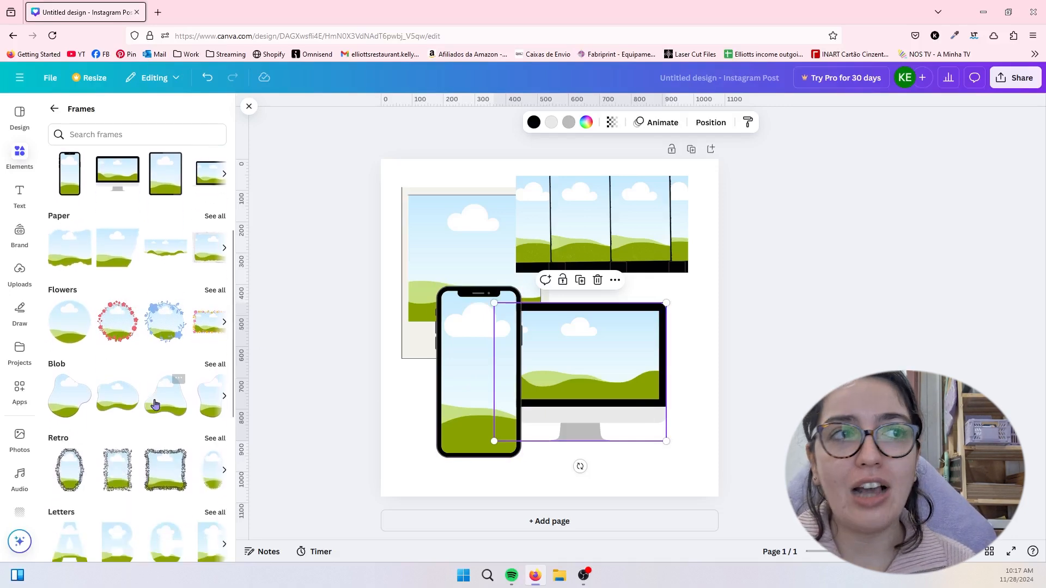
{"action": "scroll", "coordinate": [169, 422], "scroll_direction": "down", "scroll_amount": 2}
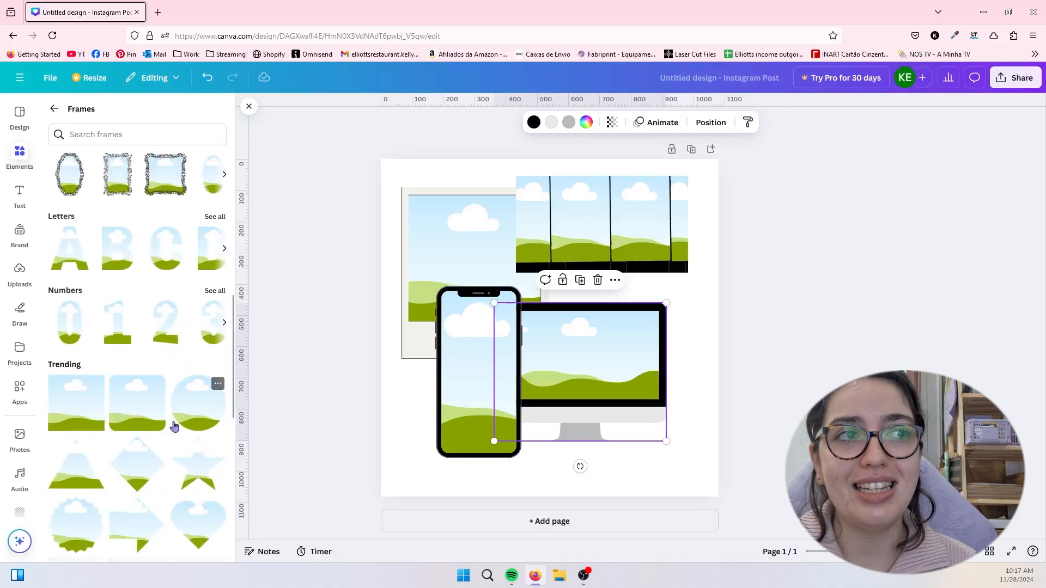
{"action": "scroll", "coordinate": [173, 425], "scroll_direction": "up", "scroll_amount": 3}
{"action": "scroll", "coordinate": [102, 319], "scroll_direction": "up", "scroll_amount": 5}
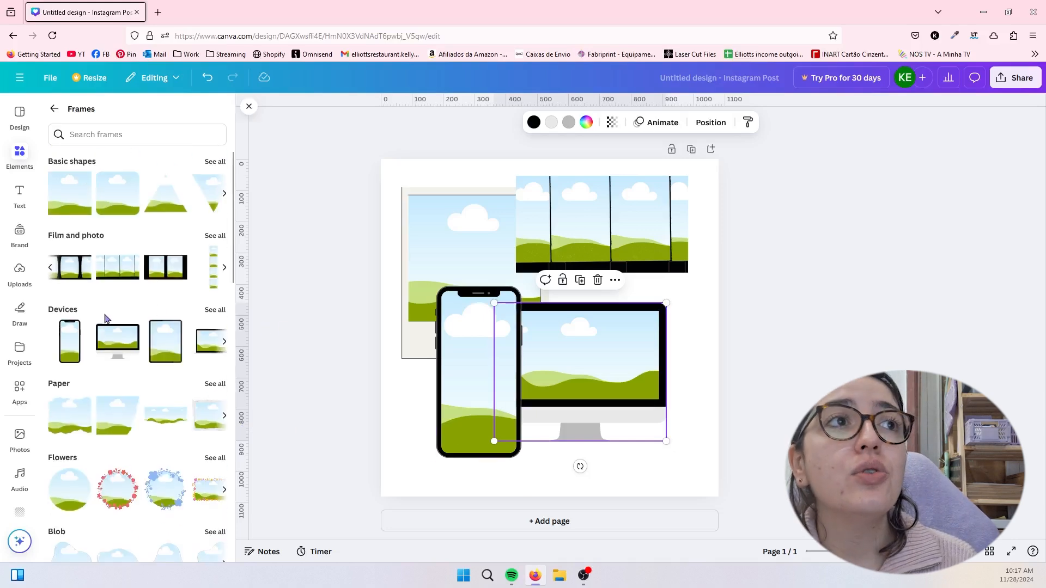
{"action": "left_click", "coordinate": [218, 161]}
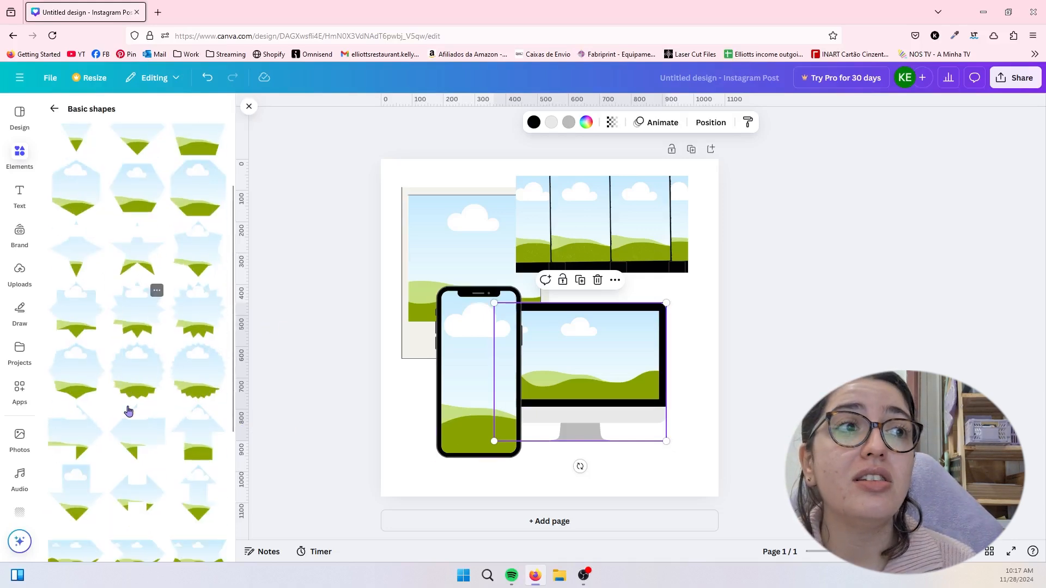
{"action": "scroll", "coordinate": [129, 411], "scroll_direction": "down", "scroll_amount": 2}
{"action": "scroll", "coordinate": [152, 384], "scroll_direction": "down", "scroll_amount": 4}
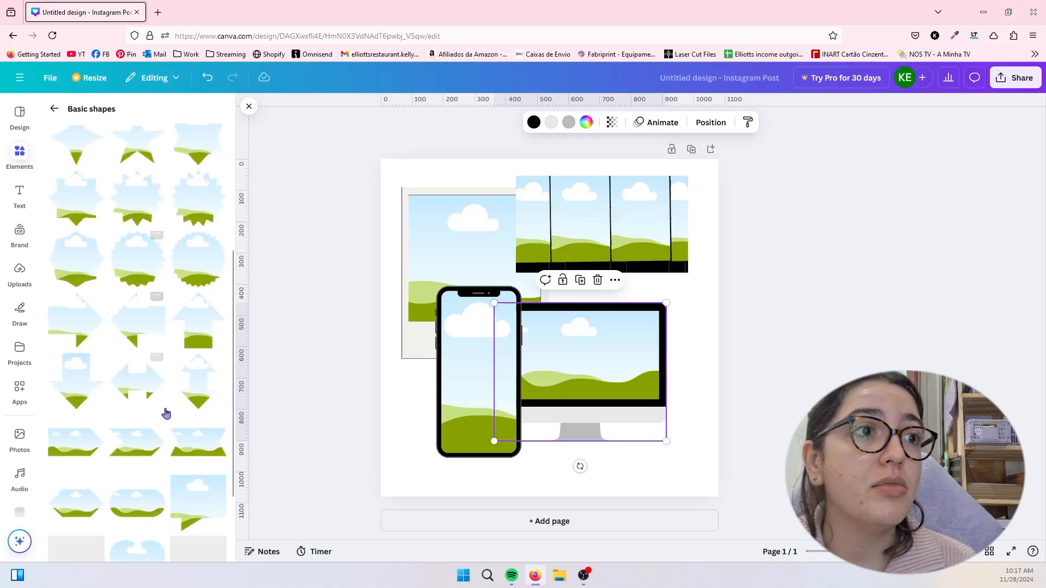
{"action": "scroll", "coordinate": [145, 452], "scroll_direction": "down", "scroll_amount": 2}
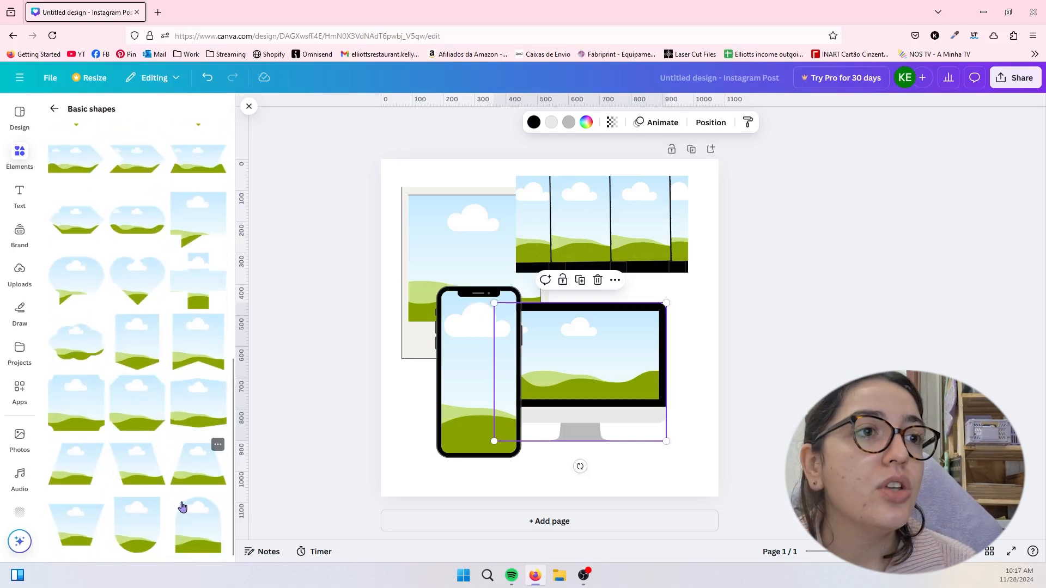
{"action": "scroll", "coordinate": [182, 505], "scroll_direction": "up", "scroll_amount": 10}
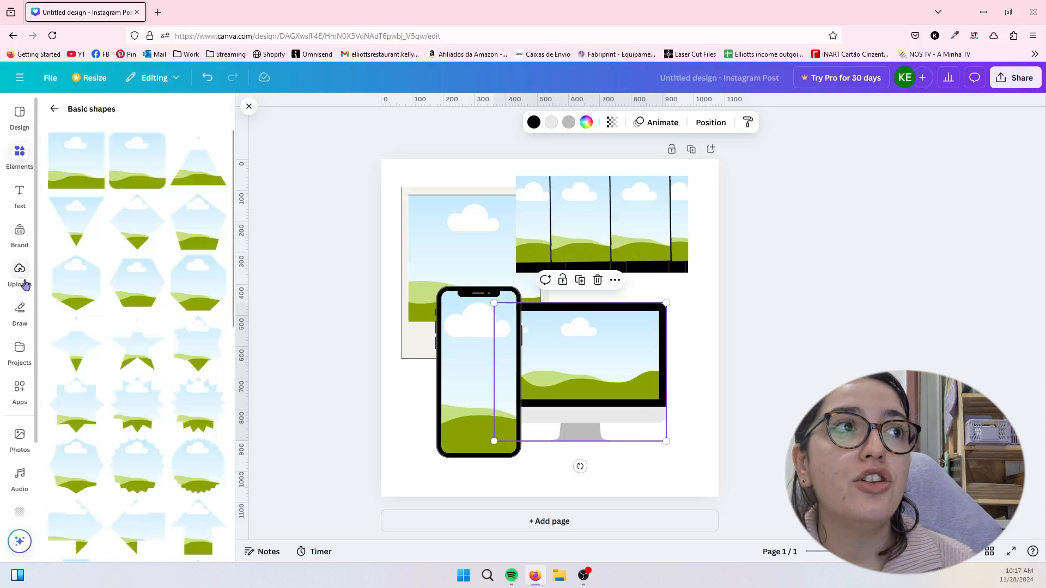
- Fill the monitor with the uploaded Chaos Games photo, a film-strip cell with the card photo, and the phone with the Snow Angel card
{"action": "left_click", "coordinate": [21, 276]}
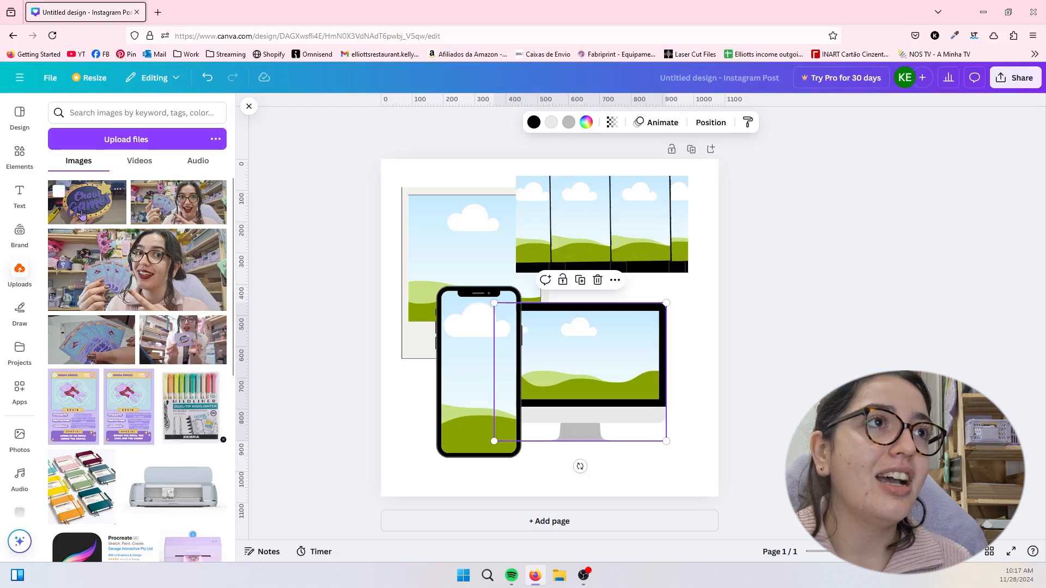
{"action": "left_click_drag", "start_coordinate": [80, 214], "coordinate": [594, 360]}
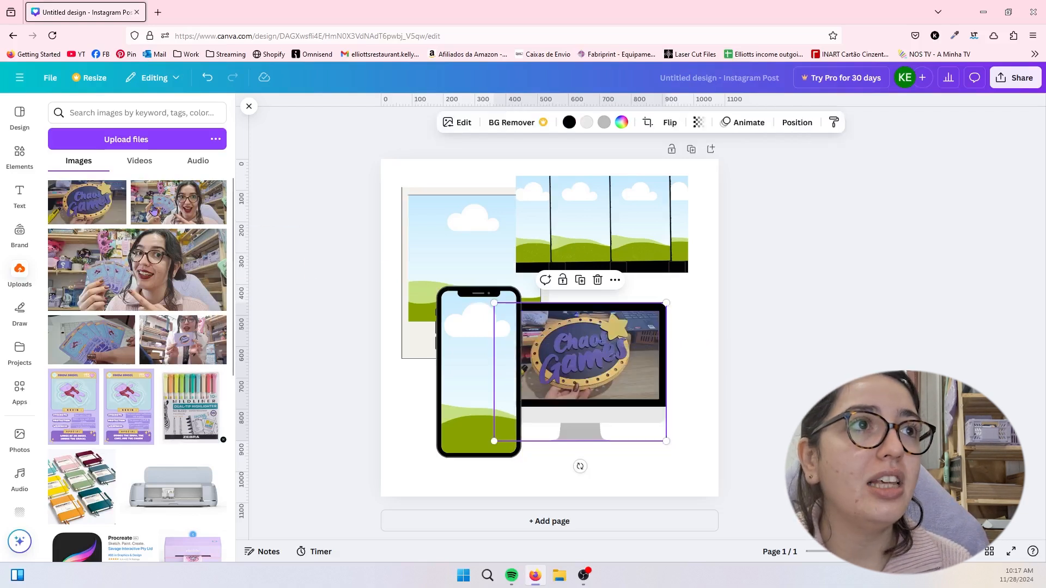
{"action": "left_click_drag", "start_coordinate": [153, 210], "coordinate": [585, 217]}
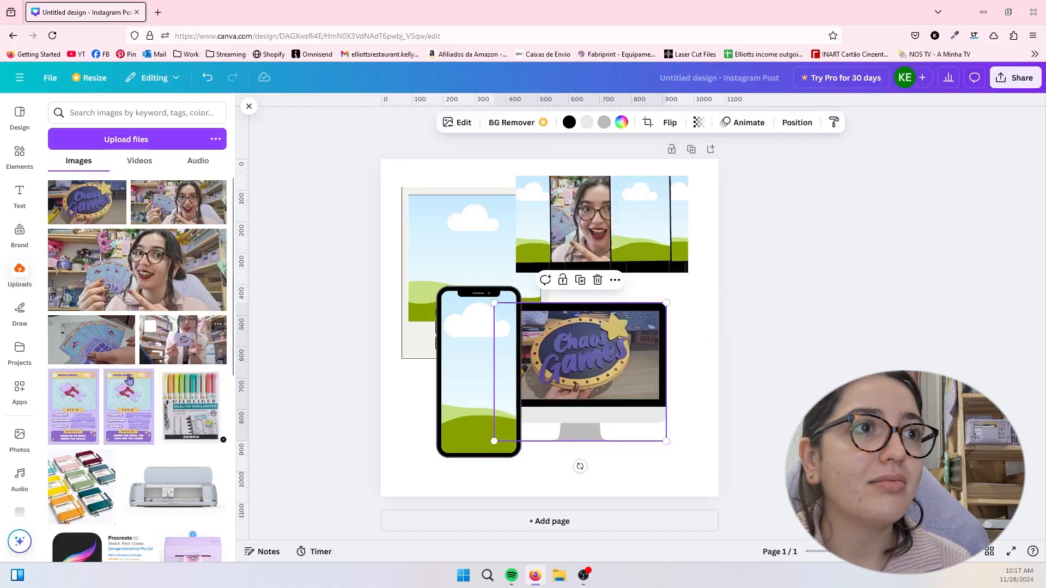
{"action": "left_click_drag", "start_coordinate": [128, 380], "coordinate": [469, 348]}
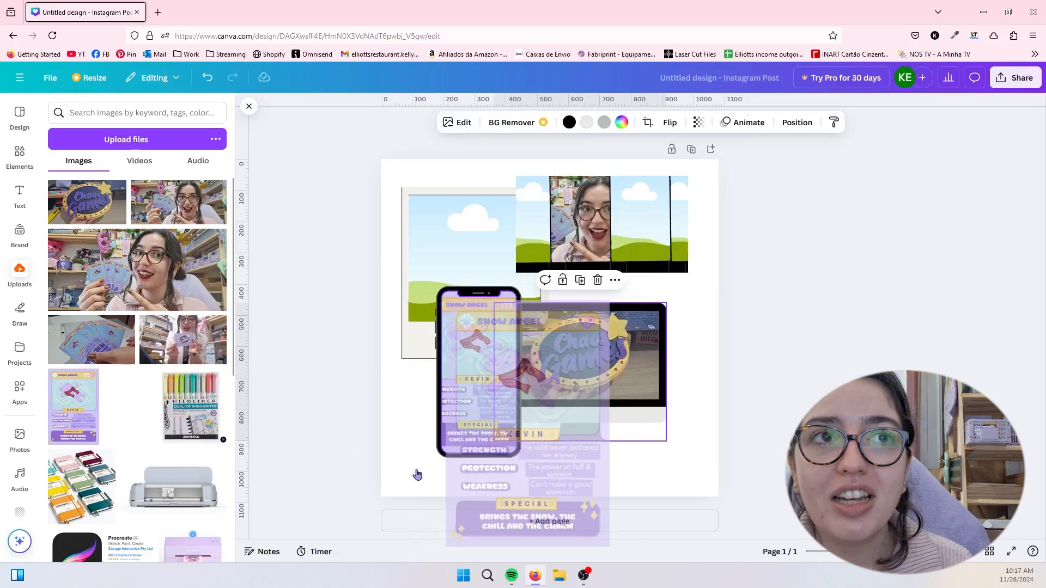
{"action": "left_click_drag", "start_coordinate": [417, 474], "coordinate": [427, 469]}
- Open the crop and rotation settings of the card image inside the phone frame, then exit them
{"action": "double_click", "coordinate": [476, 391]}
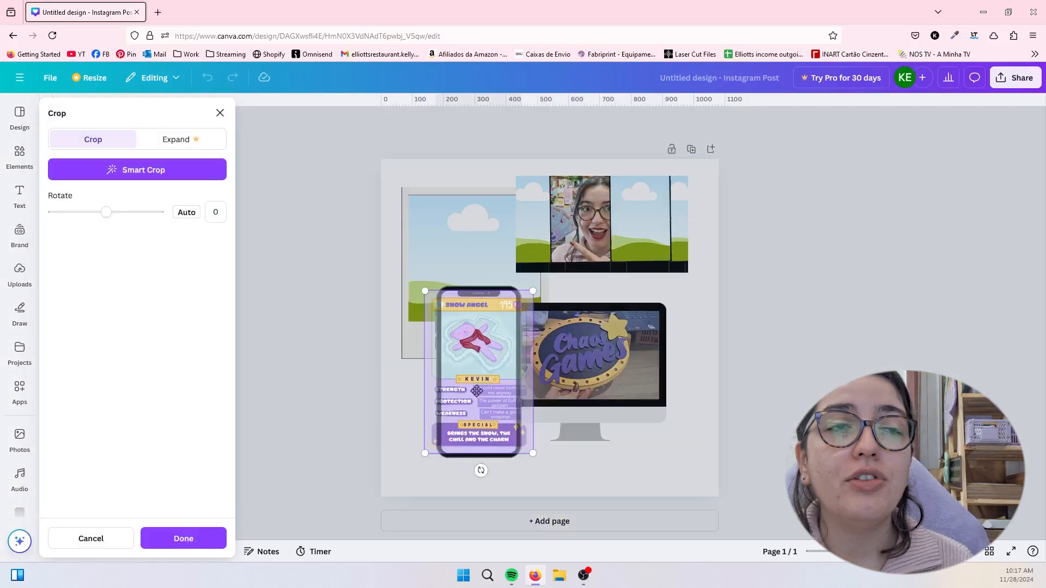
{"action": "mouse_move", "coordinate": [119, 213]}
{"action": "left_mouse_down"}
{"action": "mouse_move", "coordinate": [172, 220]}
{"action": "mouse_move", "coordinate": [65, 214]}
{"action": "mouse_move", "coordinate": [136, 214]}
{"action": "mouse_move", "coordinate": [121, 215]}
{"action": "left_mouse_up"}
{"action": "key", "text": "Escape"}
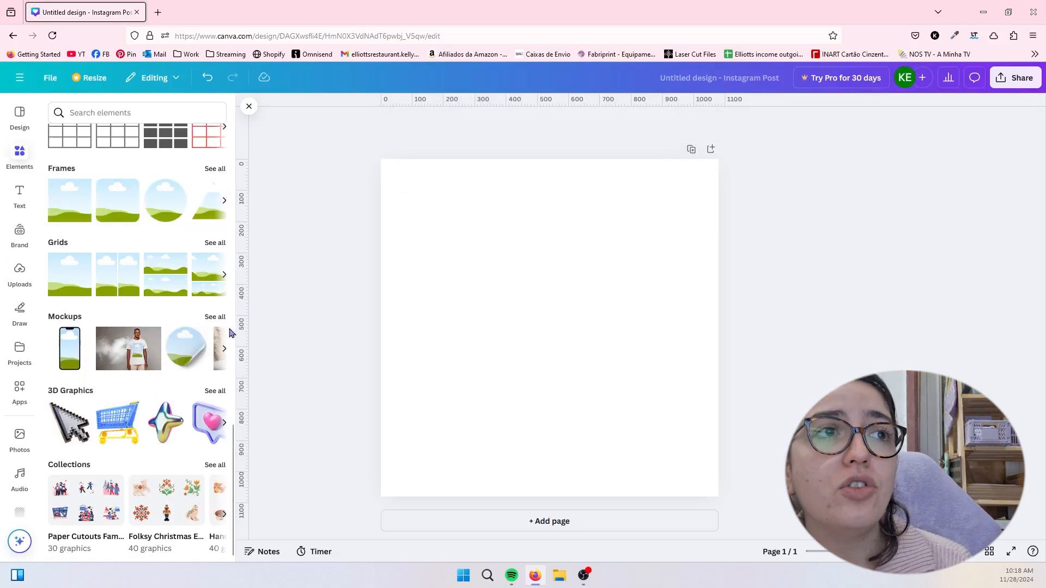
- Look through the complete set of mockup categories, from smartphones and print to tablets and watches
{"action": "left_click", "coordinate": [215, 317]}
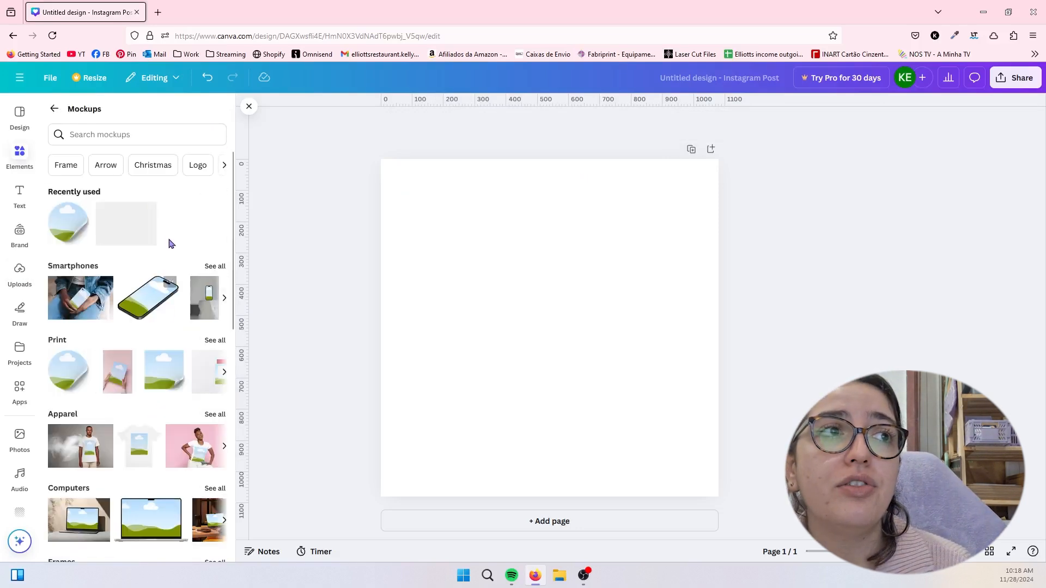
{"action": "scroll", "coordinate": [148, 366], "scroll_direction": "down", "scroll_amount": 1}
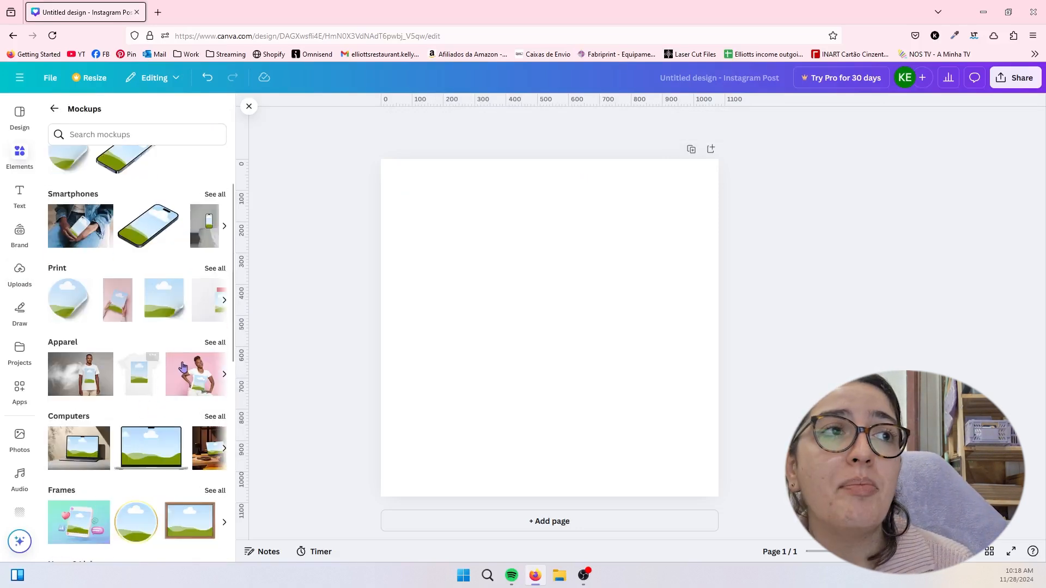
{"action": "scroll", "coordinate": [226, 383], "scroll_direction": "down", "scroll_amount": 5}
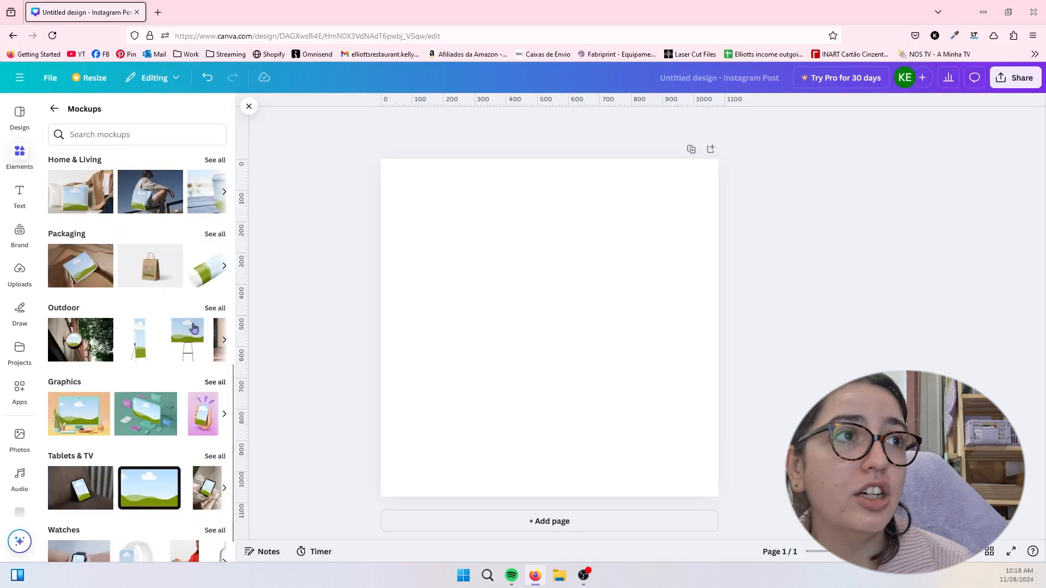
{"action": "scroll", "coordinate": [179, 316], "scroll_direction": "up", "scroll_amount": 2}
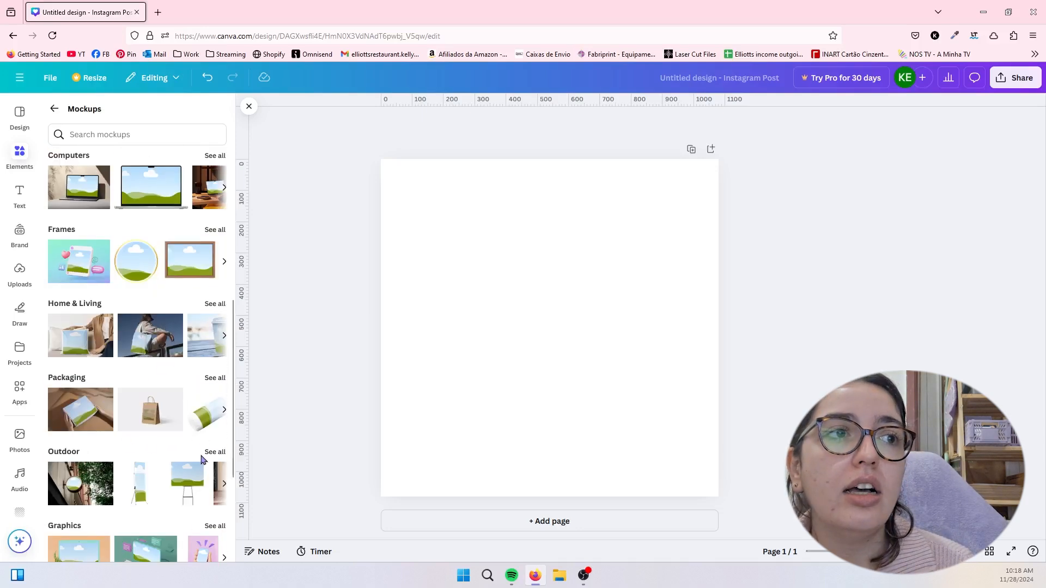
{"action": "scroll", "coordinate": [202, 459], "scroll_direction": "down", "scroll_amount": 1}
{"action": "scroll", "coordinate": [70, 493], "scroll_direction": "down", "scroll_amount": 1}
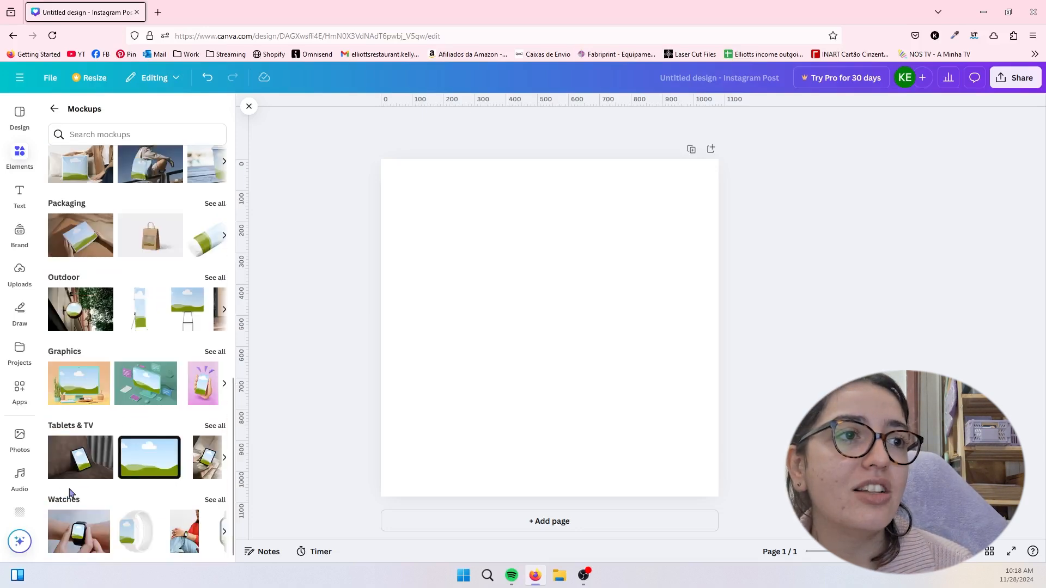
{"action": "scroll", "coordinate": [116, 473], "scroll_direction": "up", "scroll_amount": 10}
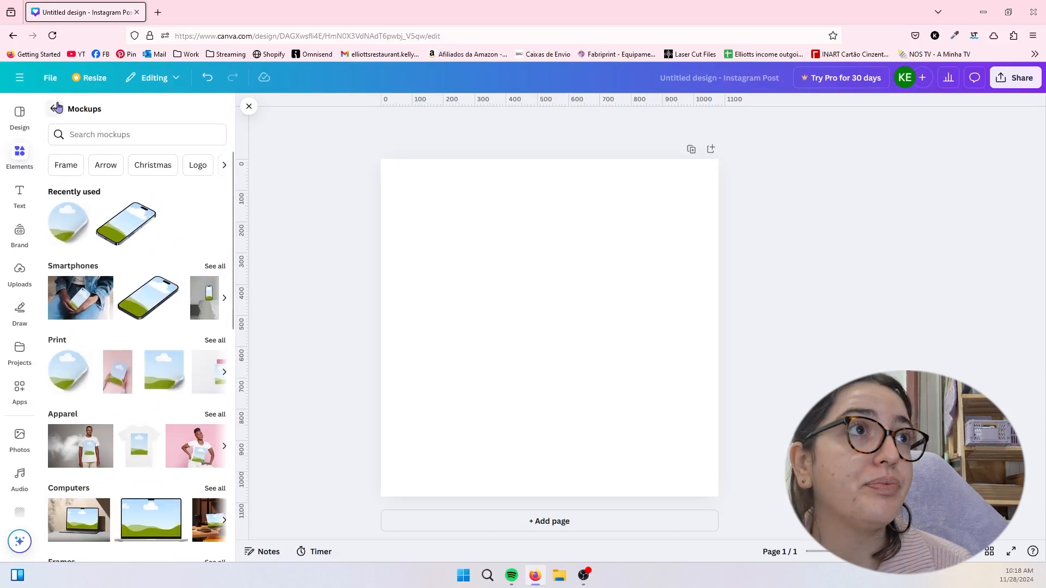
- Look through the text options, including the brand kit fonts, default text styles, dynamic text and font combinations
{"action": "left_click", "coordinate": [27, 202]}
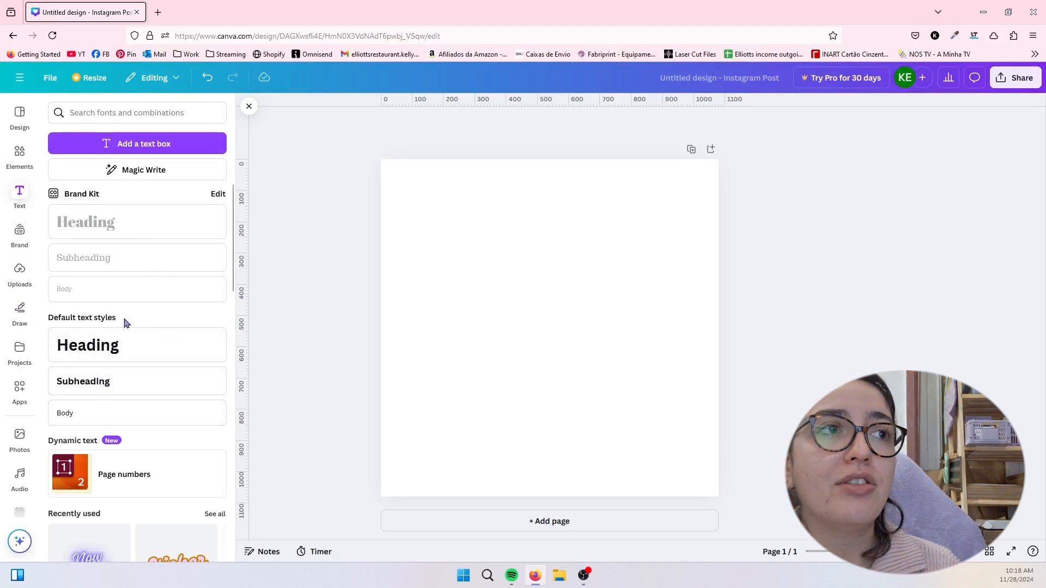
{"action": "scroll", "coordinate": [130, 408], "scroll_direction": "down", "scroll_amount": 8}
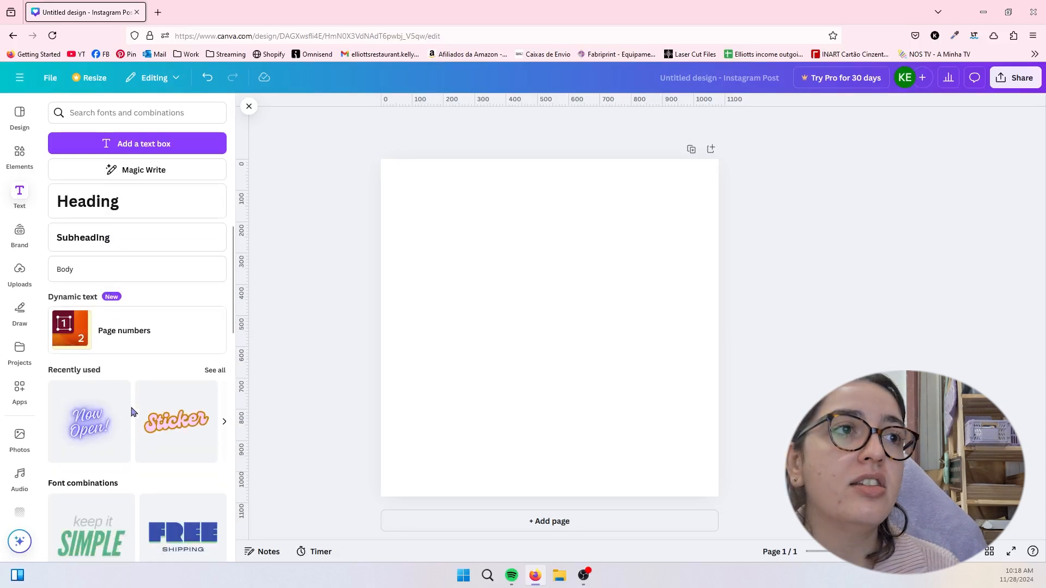
{"action": "scroll", "coordinate": [98, 362], "scroll_direction": "up", "scroll_amount": 1}
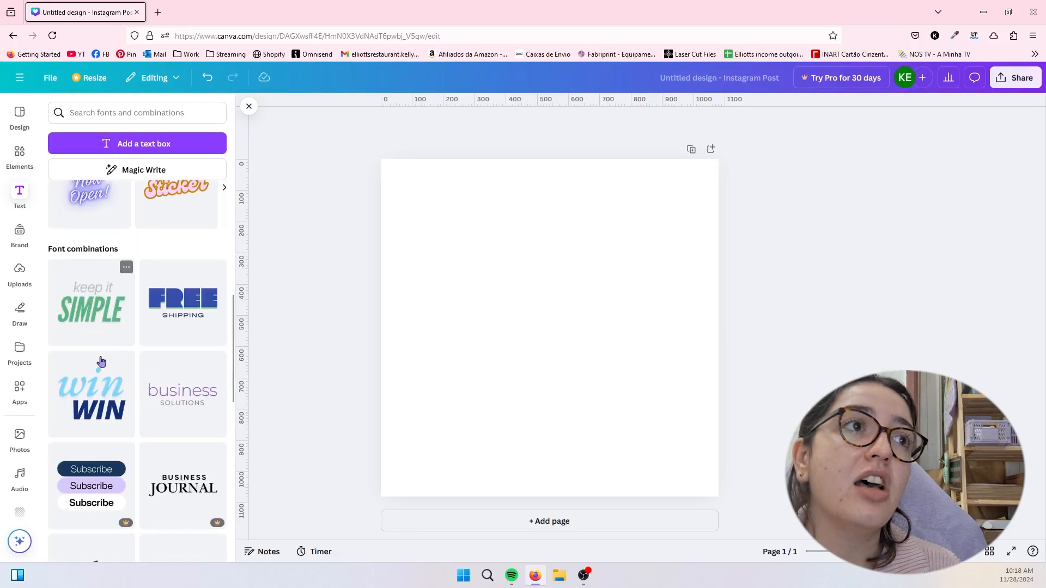
{"action": "scroll", "coordinate": [124, 364], "scroll_direction": "down", "scroll_amount": 7}
{"action": "scroll", "coordinate": [124, 365], "scroll_direction": "down", "scroll_amount": 2}
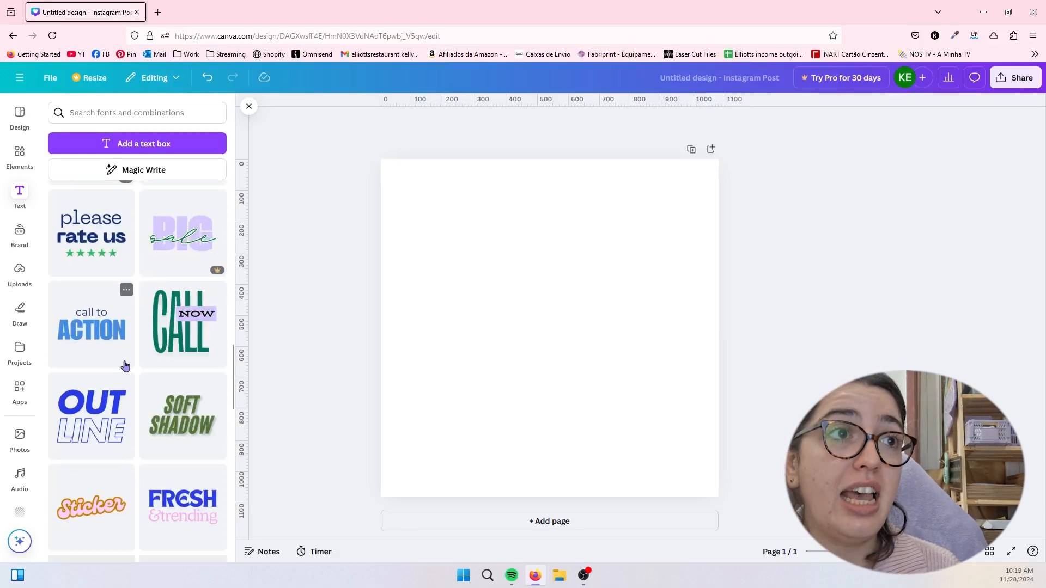
{"action": "scroll", "coordinate": [90, 327], "scroll_direction": "up", "scroll_amount": 6}
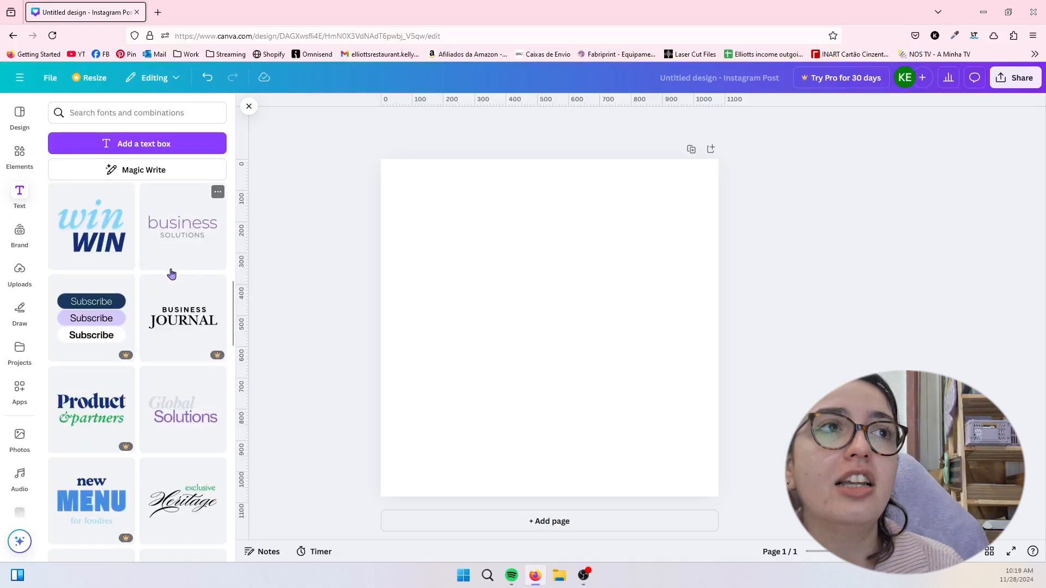
{"action": "scroll", "coordinate": [124, 311], "scroll_direction": "up", "scroll_amount": 7}
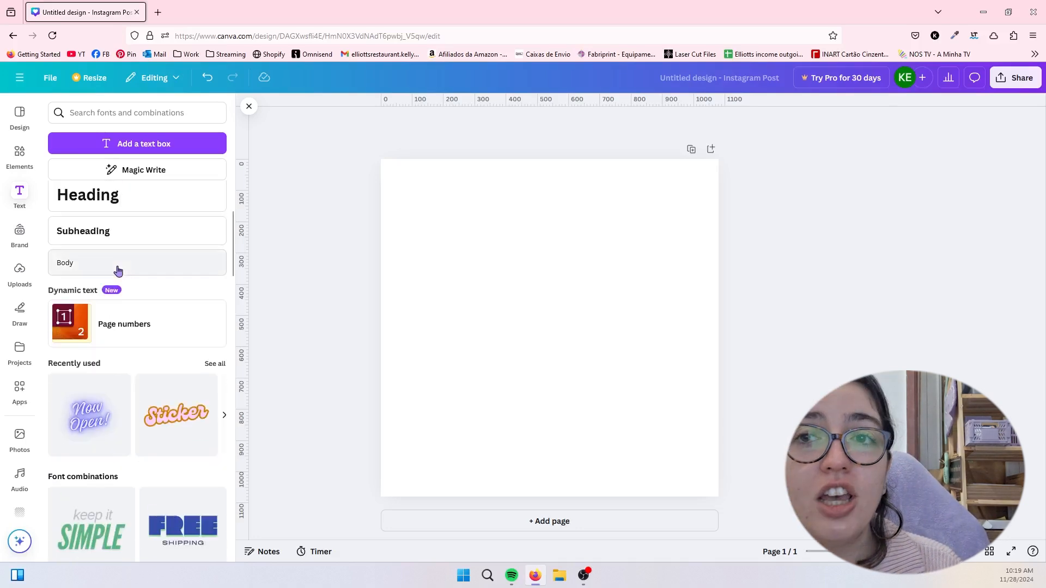
{"action": "scroll", "coordinate": [117, 271], "scroll_direction": "up", "scroll_amount": 3}
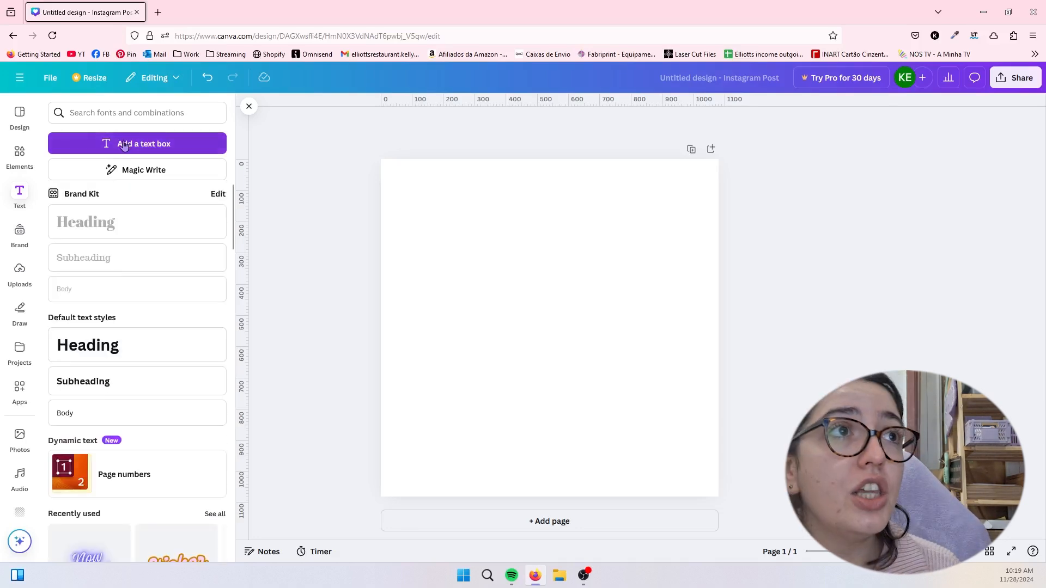
- Add a text box to the page, fill it with random letters and delete it
{"action": "left_click", "coordinate": [124, 147]}
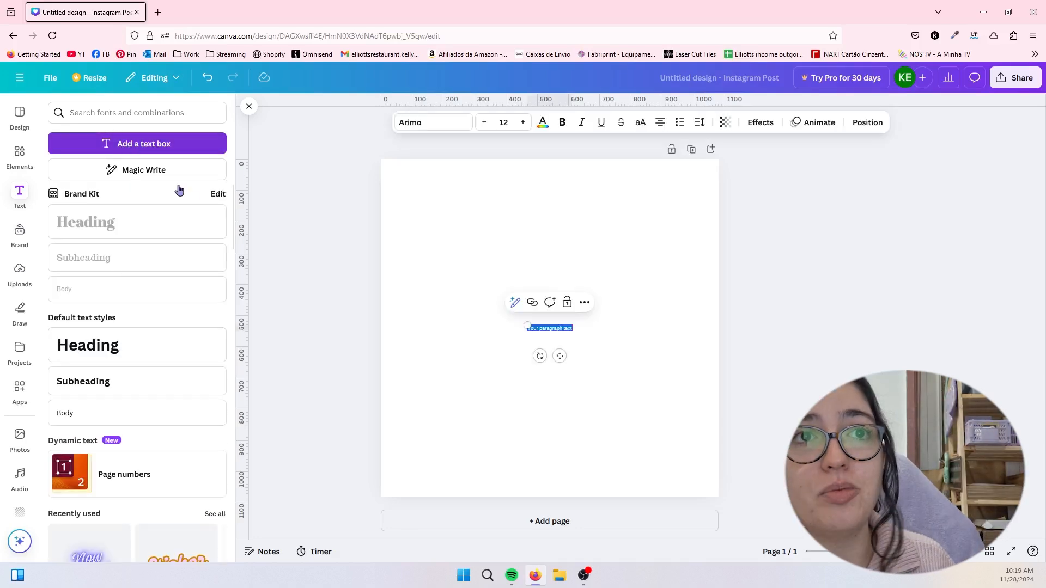
{"action": "type", "text": "edfionklsaifnglianfelonad"}
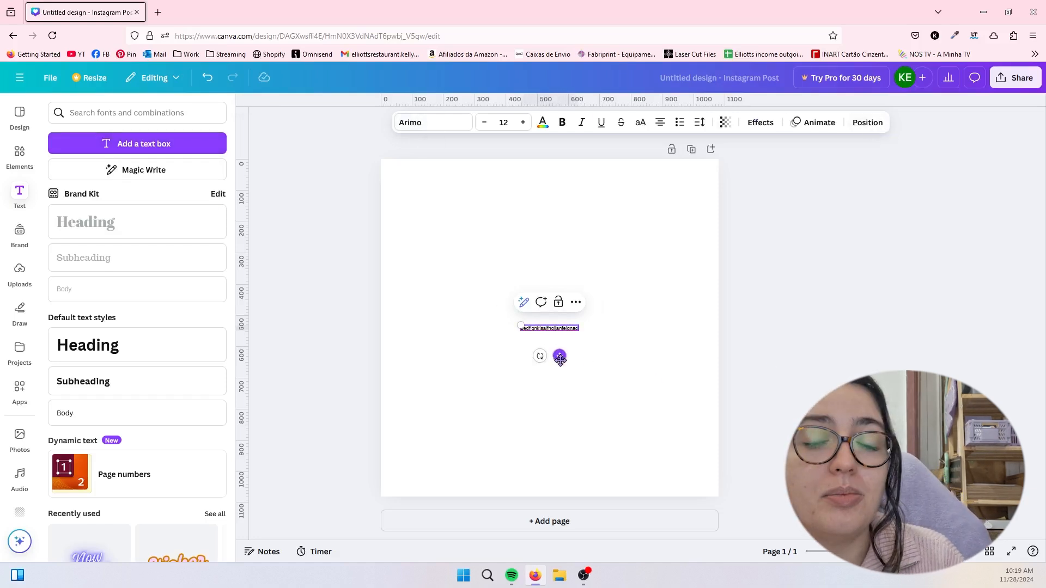
{"action": "key", "text": "BackSpace"}
- Review the brand templates and the Brand Kit sections for logos, colors, fonts, brand voice, photos, graphics and icons
{"action": "left_click", "coordinate": [29, 235]}
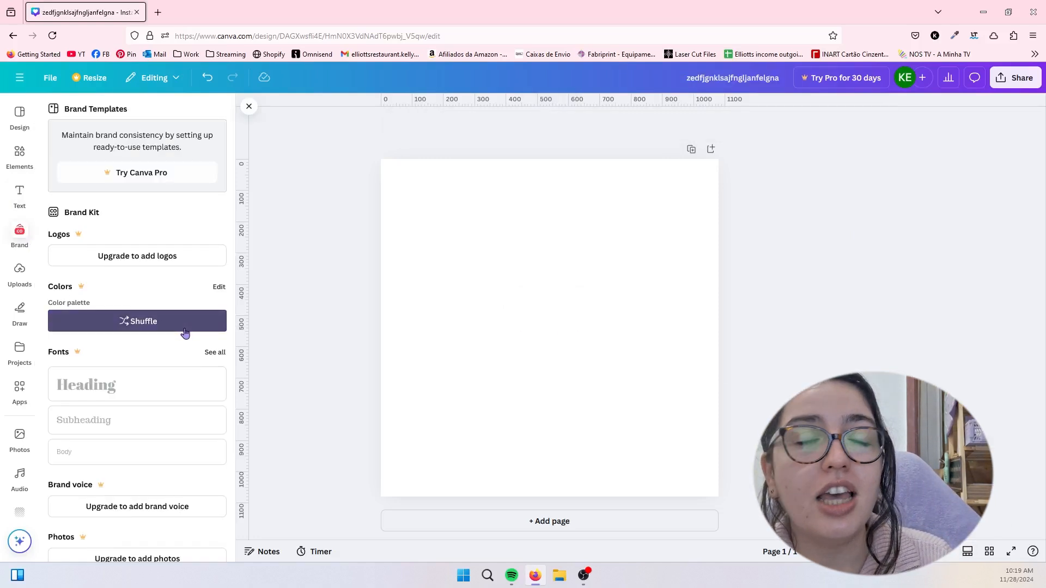
{"action": "scroll", "coordinate": [161, 414], "scroll_direction": "down", "scroll_amount": 2}
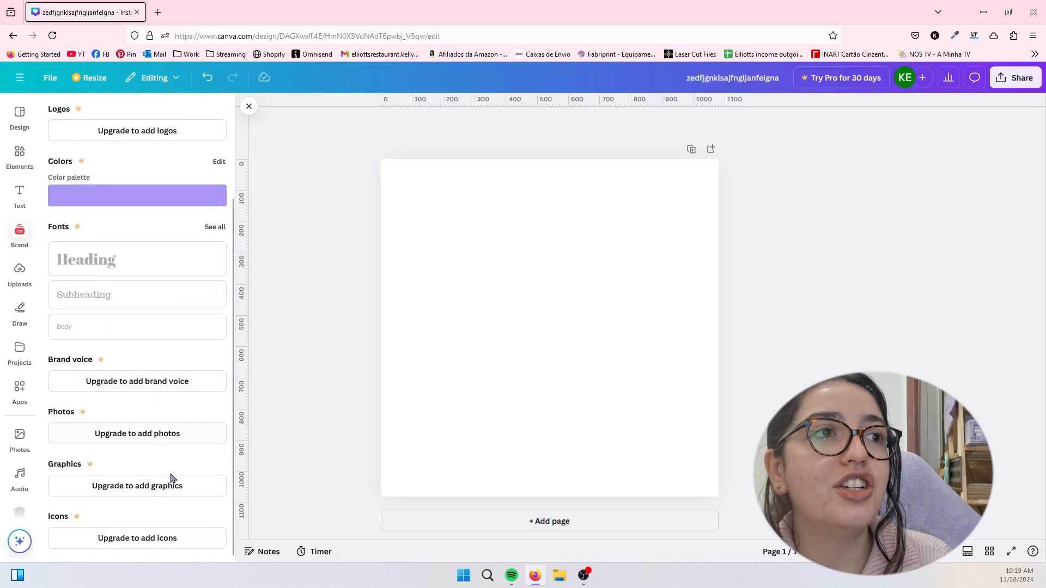
{"action": "scroll", "coordinate": [194, 375], "scroll_direction": "up", "scroll_amount": 2}
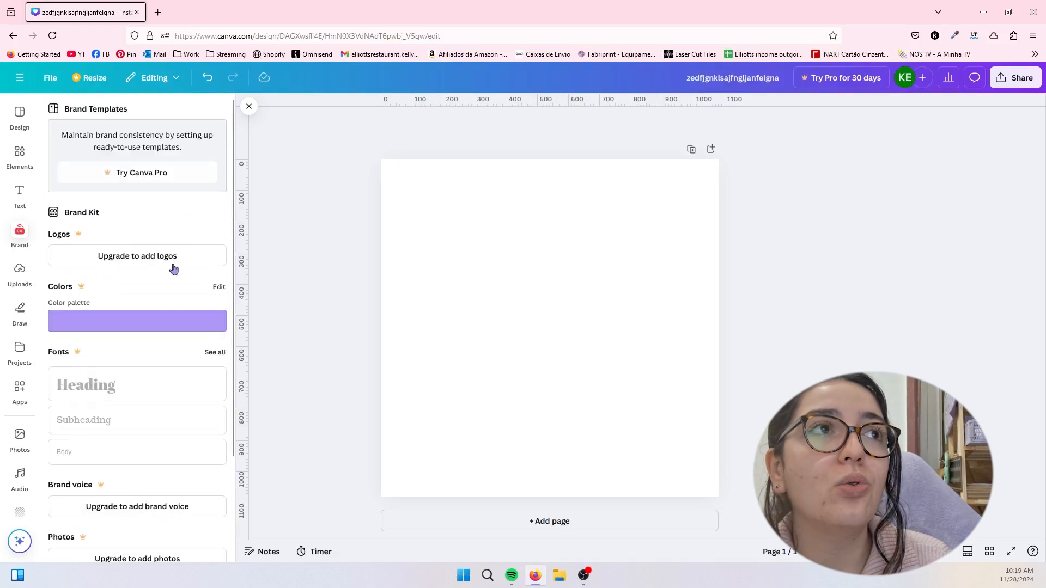
{"action": "scroll", "coordinate": [179, 379], "scroll_direction": "down", "scroll_amount": 2}
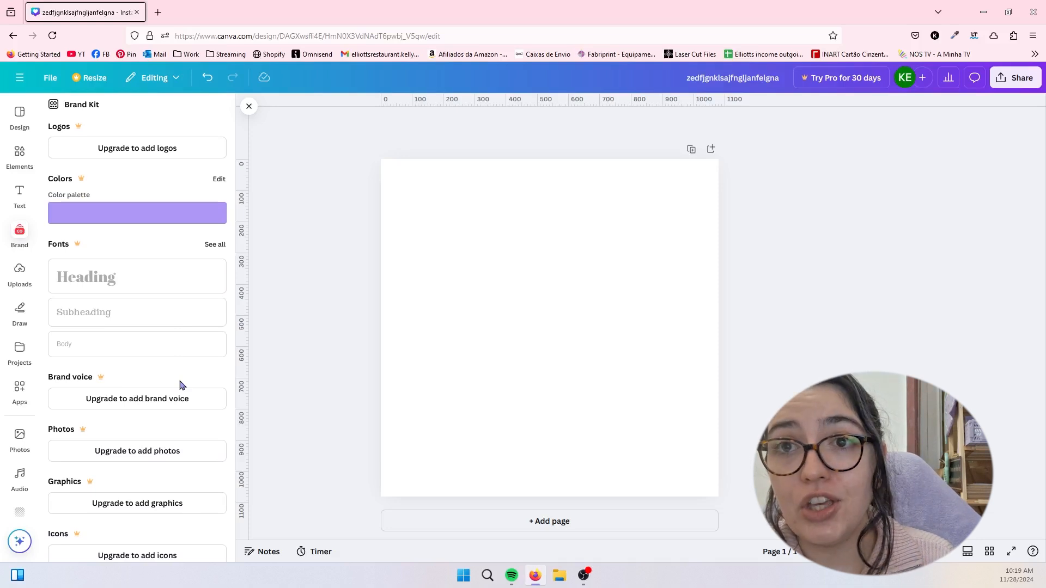
- Browse the library of uploaded images from the newest to the older ones and return to its beginning
{"action": "left_click", "coordinate": [20, 272]}
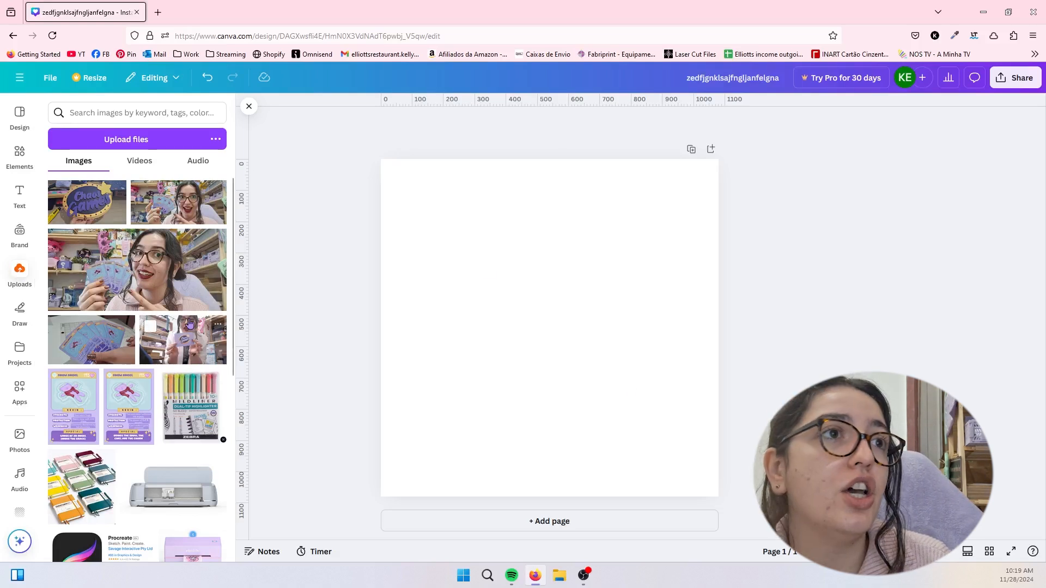
{"action": "scroll", "coordinate": [169, 338], "scroll_direction": "down", "scroll_amount": 10}
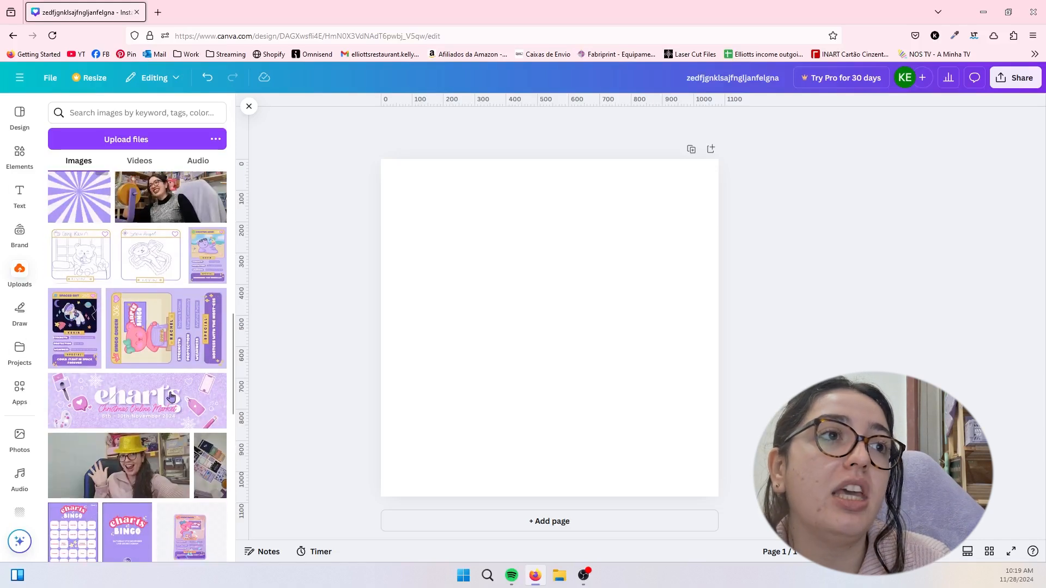
{"action": "scroll", "coordinate": [169, 414], "scroll_direction": "down", "scroll_amount": 6}
{"action": "scroll", "coordinate": [171, 473], "scroll_direction": "down", "scroll_amount": 3}
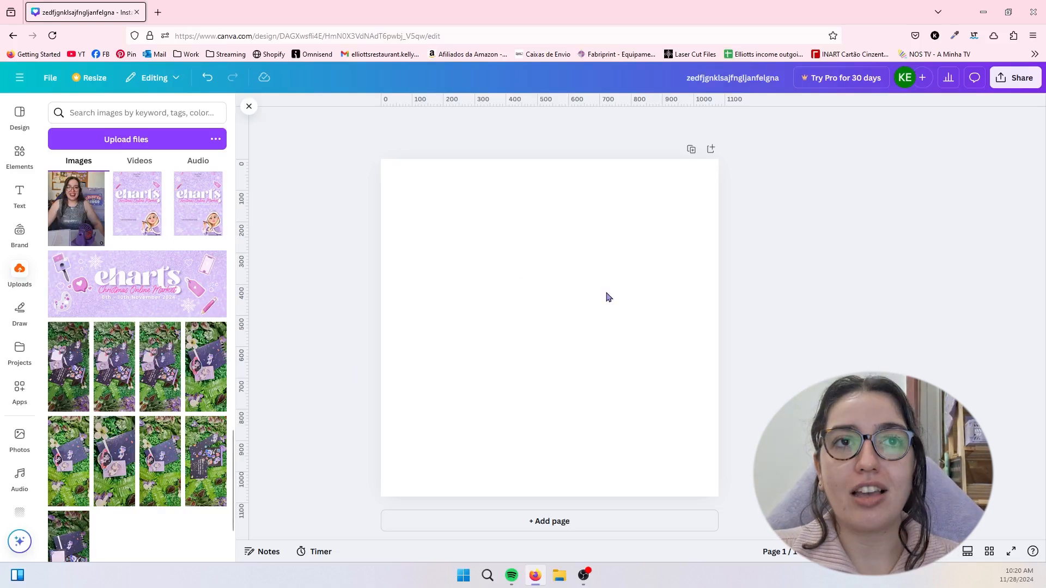
{"action": "scroll", "coordinate": [137, 339], "scroll_direction": "up", "scroll_amount": 15}
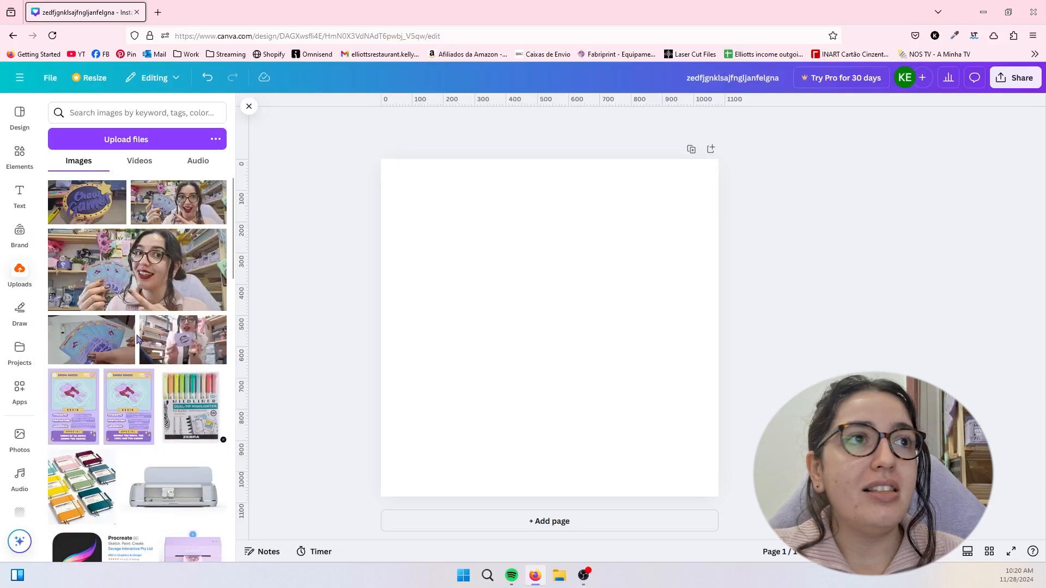
- Place two copies of the large uploaded card photo, fill the whole page with a third, and clear the page
{"action": "left_click", "coordinate": [138, 275]}
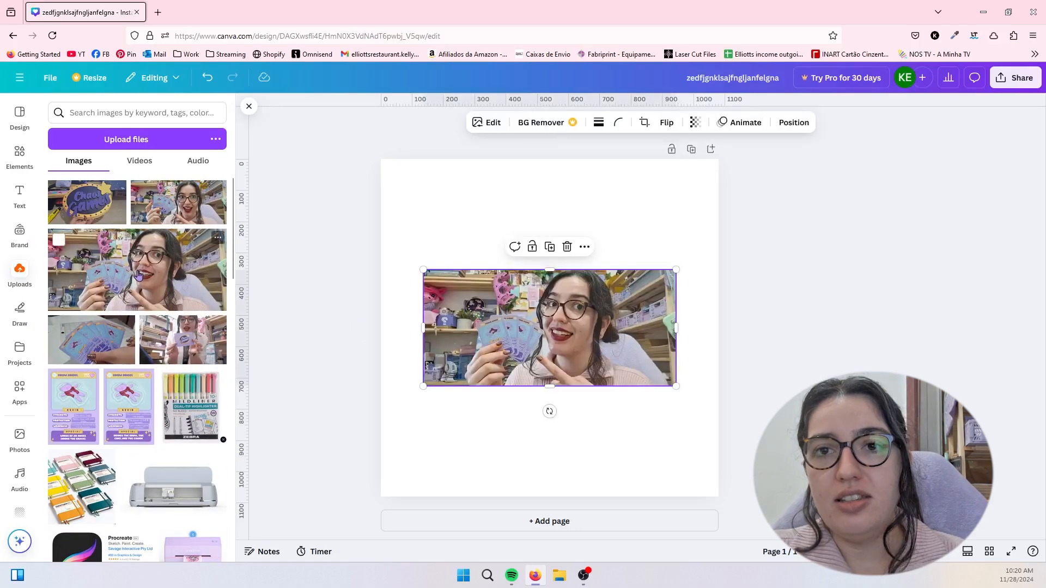
{"action": "left_click_drag", "start_coordinate": [138, 275], "coordinate": [485, 218]}
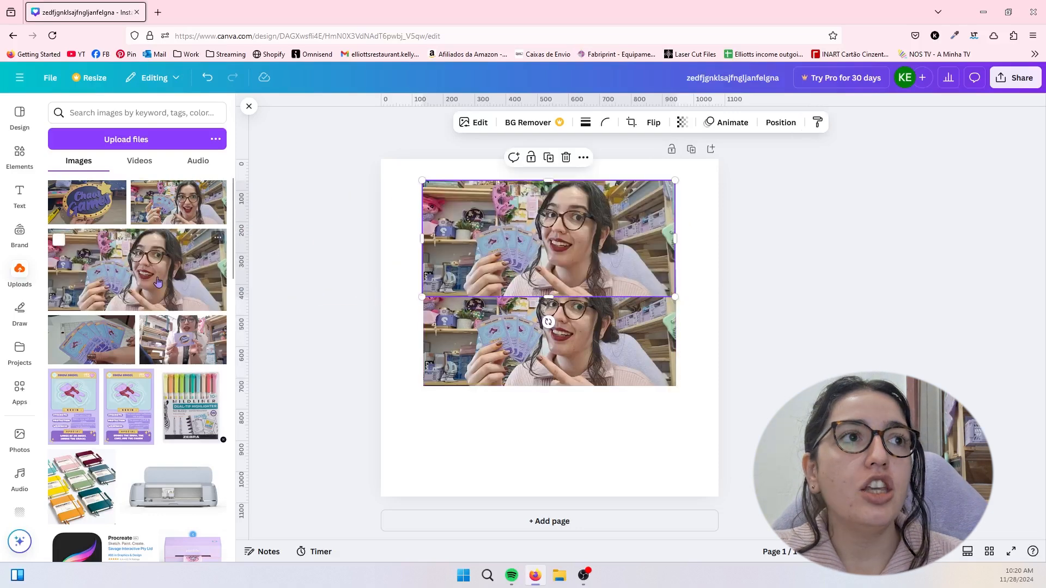
{"action": "left_click_drag", "start_coordinate": [139, 289], "coordinate": [382, 455]}
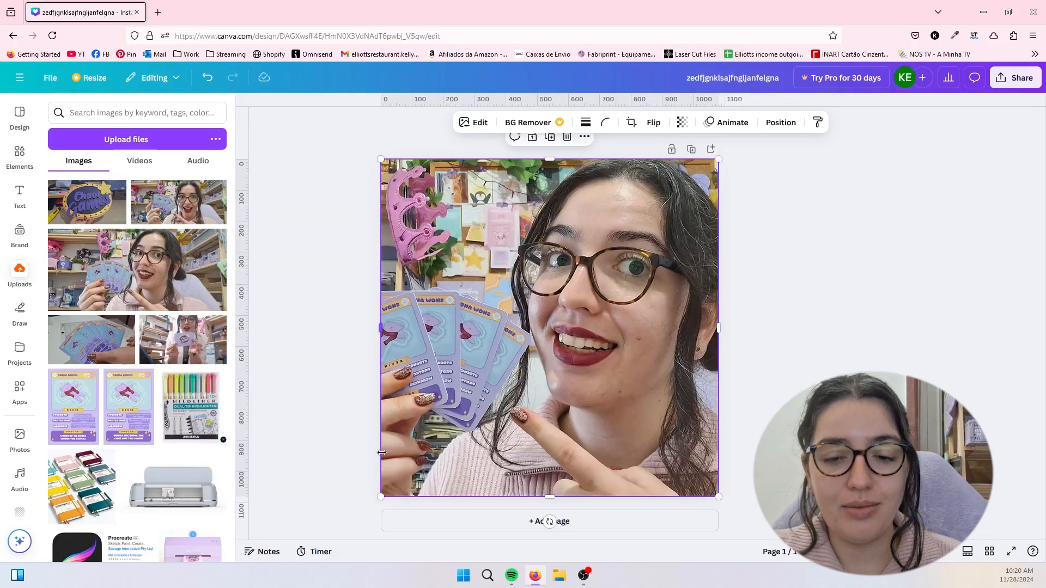
{"action": "key", "text": "Delete"}
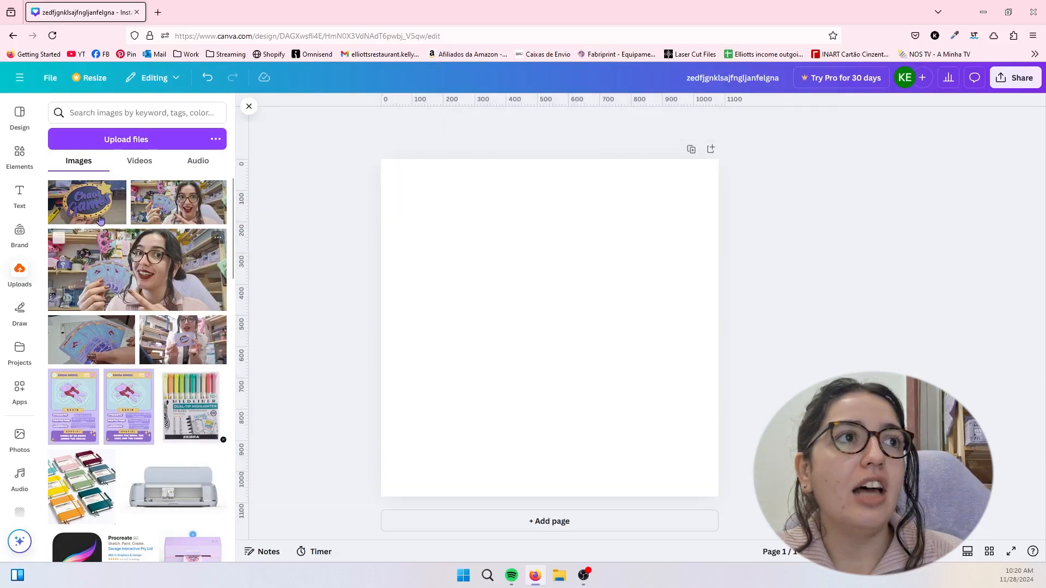
- Select four uploaded images and clear the selection, then open and close the options of the Chaos Games photo
{"action": "left_click", "coordinate": [58, 192]}
{"action": "left_click", "coordinate": [58, 329]}
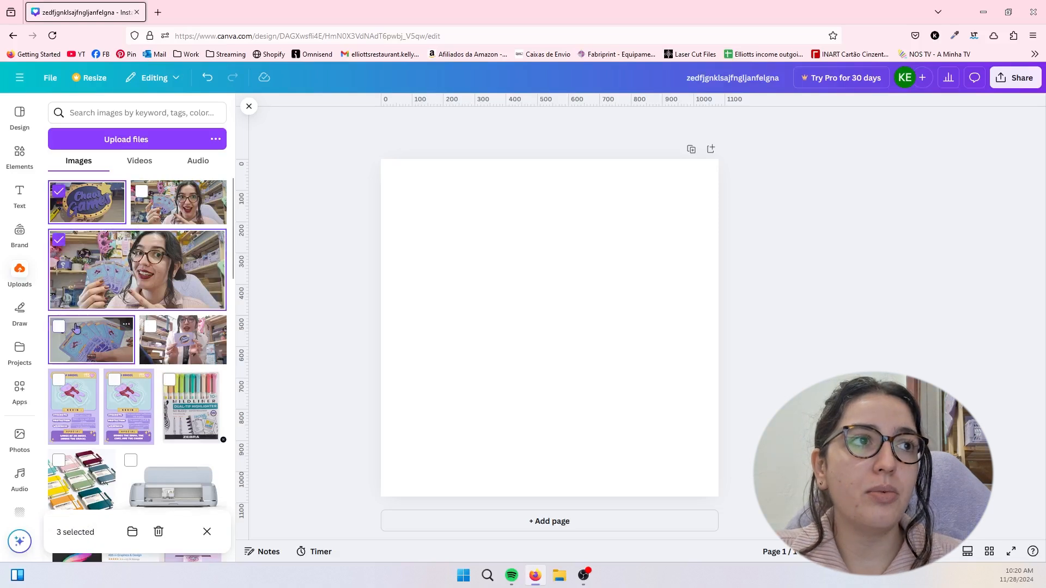
{"action": "left_click", "coordinate": [151, 327]}
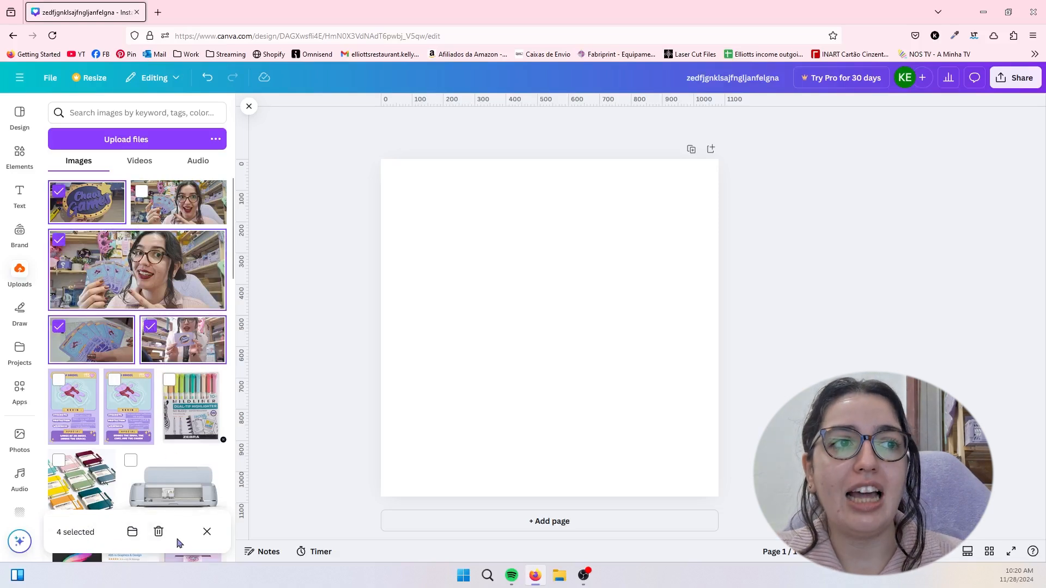
{"action": "left_click", "coordinate": [207, 532]}
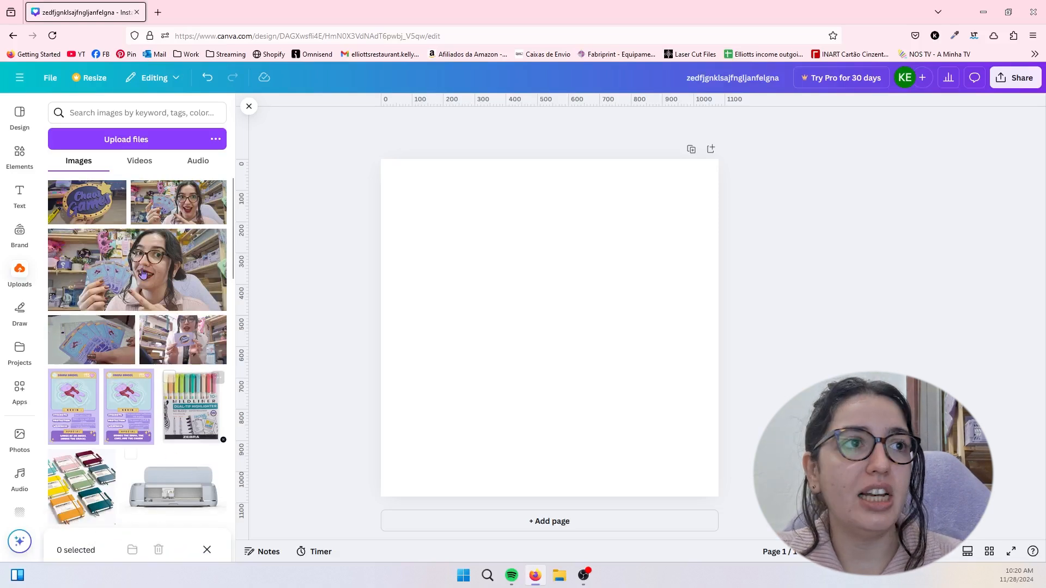
{"action": "left_click", "coordinate": [117, 191]}
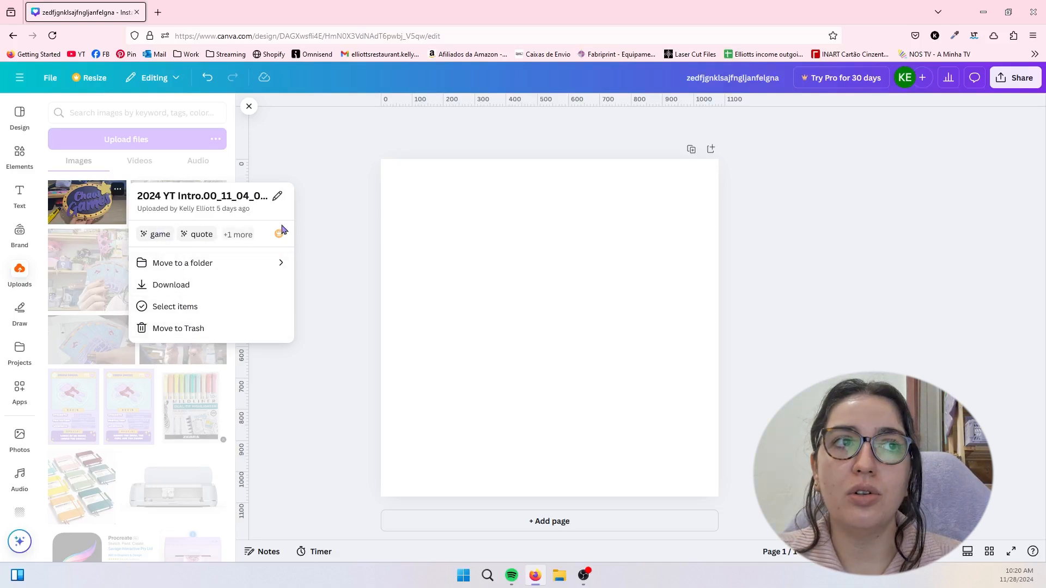
{"action": "left_click", "coordinate": [313, 215]}
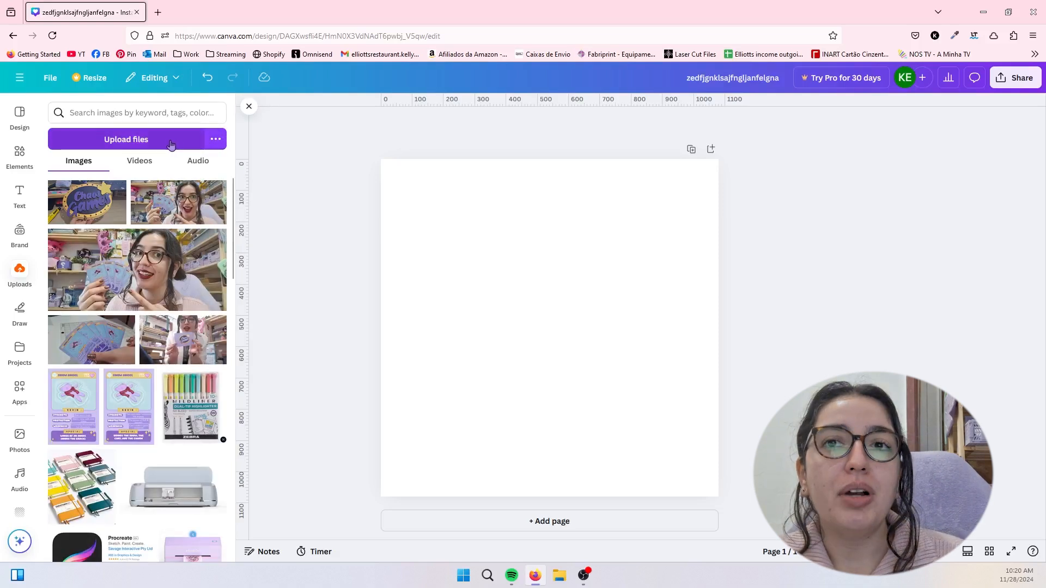
- Search the uploaded images for "logo"
{"action": "left_click", "coordinate": [170, 107]}
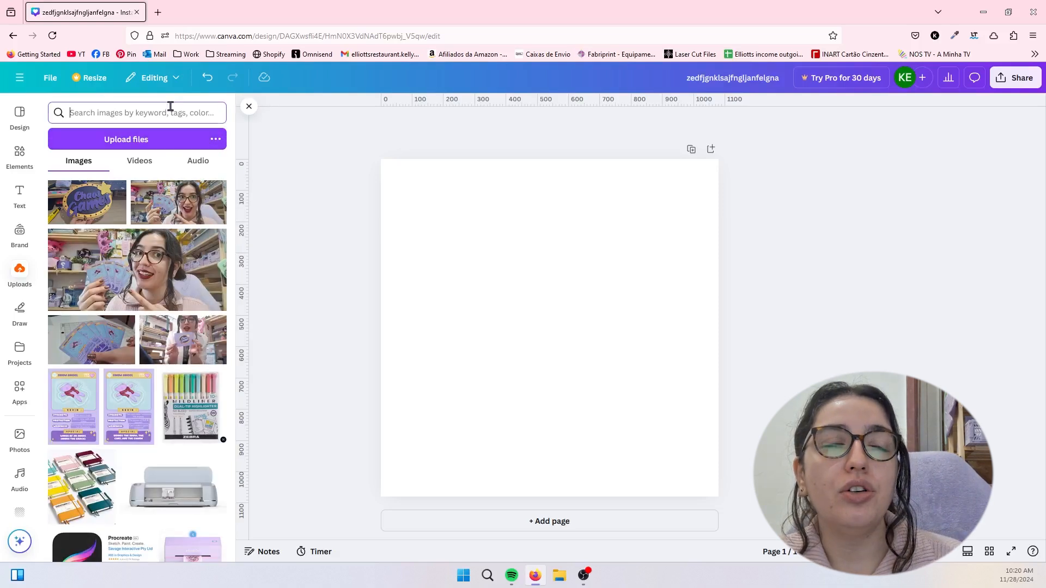
{"action": "type", "text": "logo"}
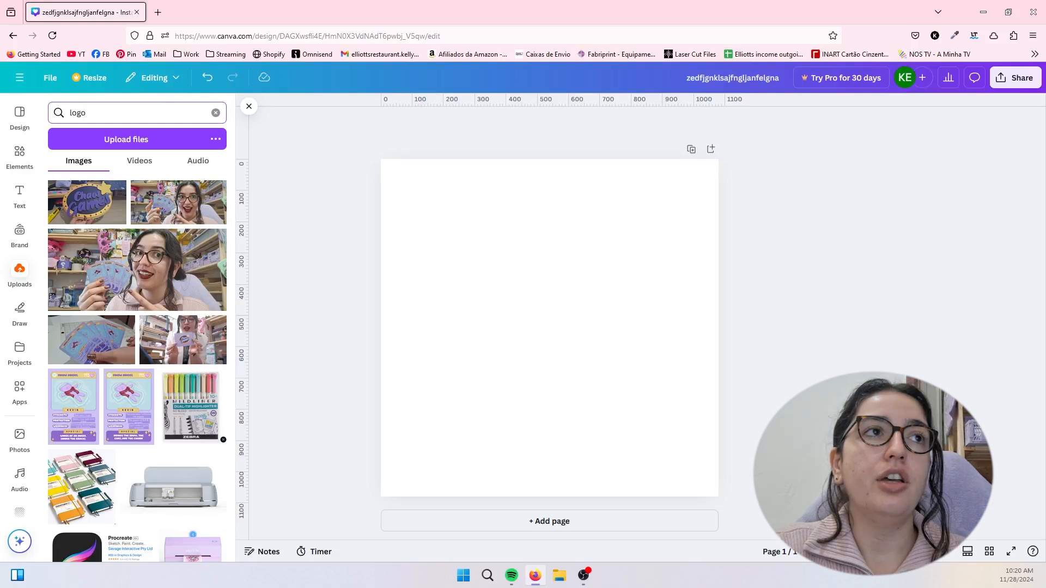
{"action": "key", "text": "Return"}
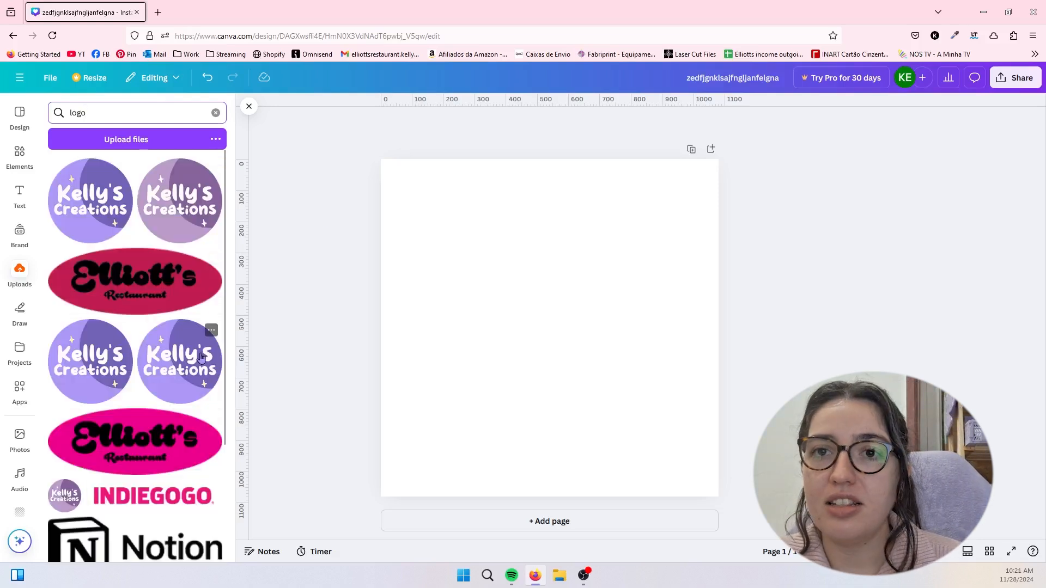
- Clear the logo search from the uploads and view the external sources available for importing files
{"action": "left_click", "coordinate": [215, 113]}
{"action": "left_click", "coordinate": [214, 140]}
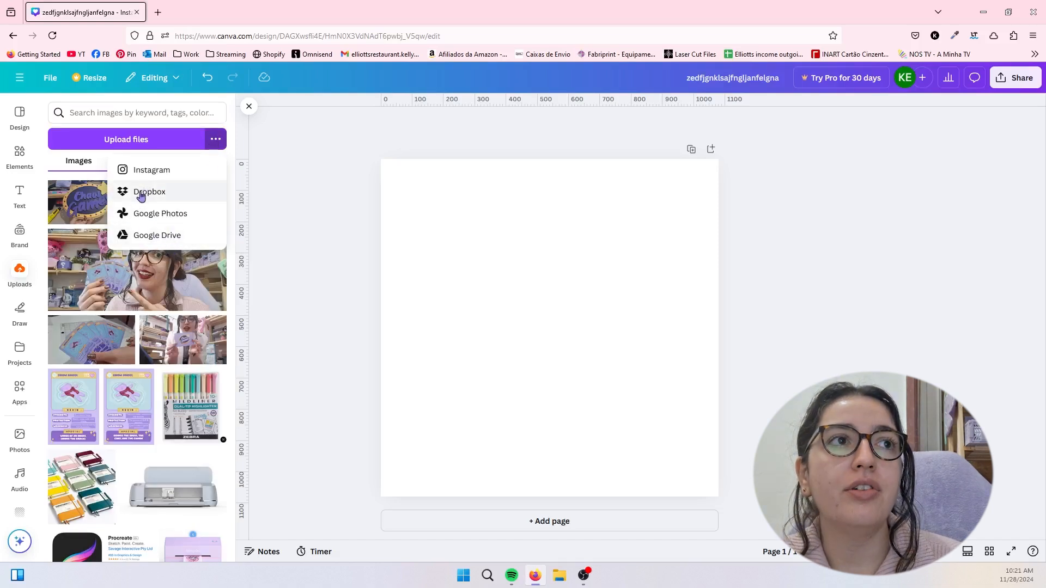
{"action": "left_click", "coordinate": [217, 149]}
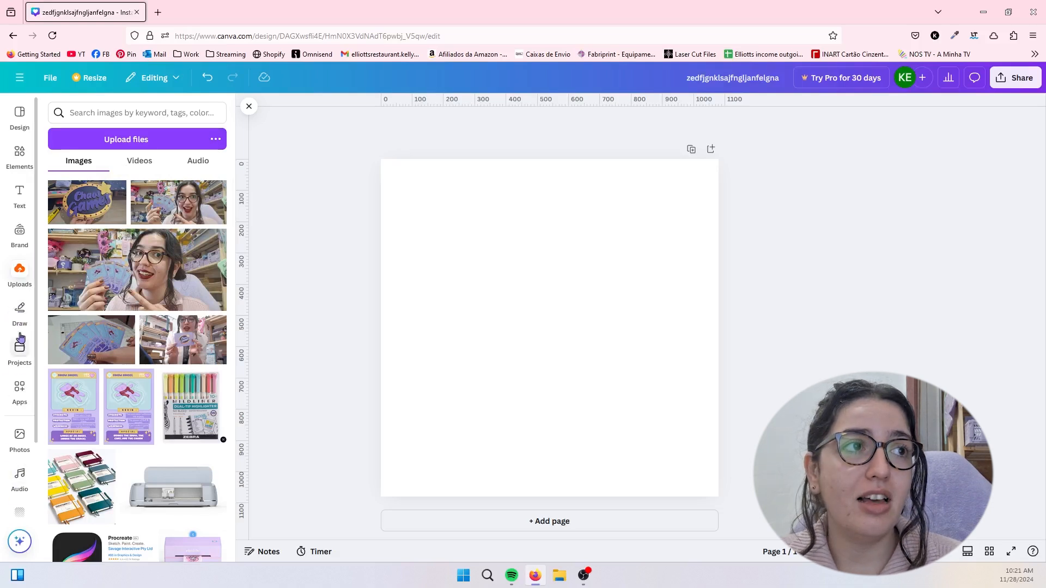
- Draw two loose freehand strokes across the page with the red marker
{"action": "left_click", "coordinate": [20, 310]}
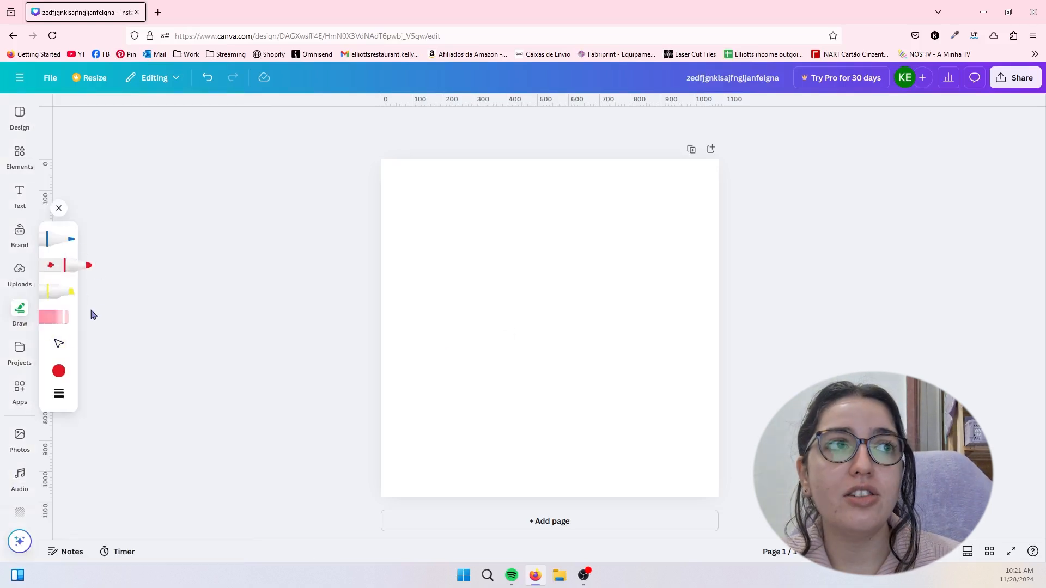
{"action": "mouse_move", "coordinate": [400, 323]}
{"action": "left_mouse_down"}
{"action": "mouse_move", "coordinate": [620, 272]}
{"action": "mouse_move", "coordinate": [493, 289]}
{"action": "mouse_move", "coordinate": [939, 334]}
{"action": "left_mouse_up"}
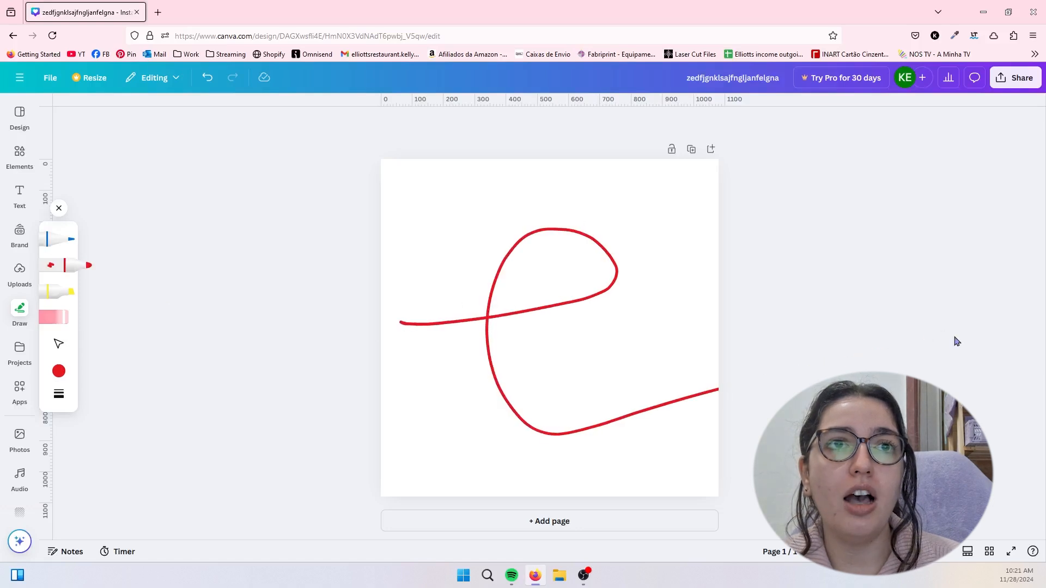
{"action": "mouse_move", "coordinate": [469, 211]}
{"action": "left_mouse_down"}
{"action": "mouse_move", "coordinate": [691, 411]}
{"action": "mouse_move", "coordinate": [148, 548]}
{"action": "left_mouse_up"}
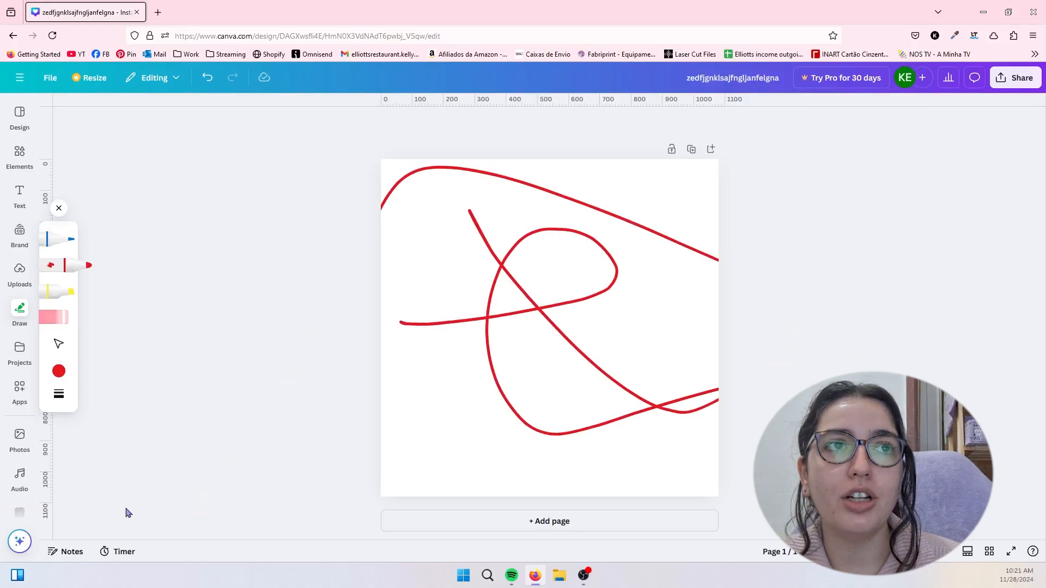
- Move both red strokes to other places on the page and erase them
{"action": "left_click", "coordinate": [59, 345]}
{"action": "left_click", "coordinate": [388, 330]}
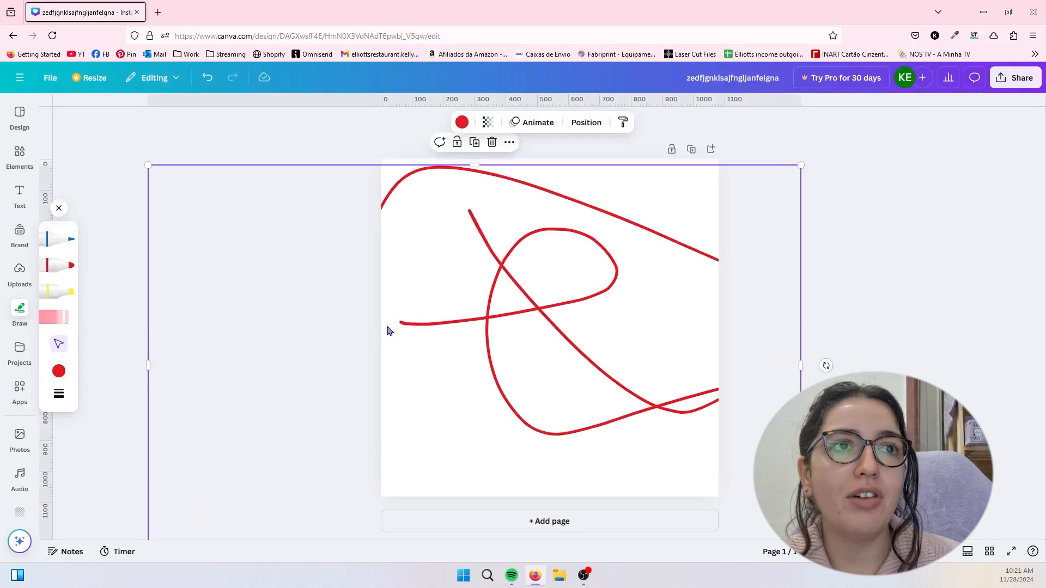
{"action": "mouse_move", "coordinate": [497, 330]}
{"action": "left_mouse_down"}
{"action": "mouse_move", "coordinate": [572, 276]}
{"action": "mouse_move", "coordinate": [606, 352]}
{"action": "left_mouse_up"}
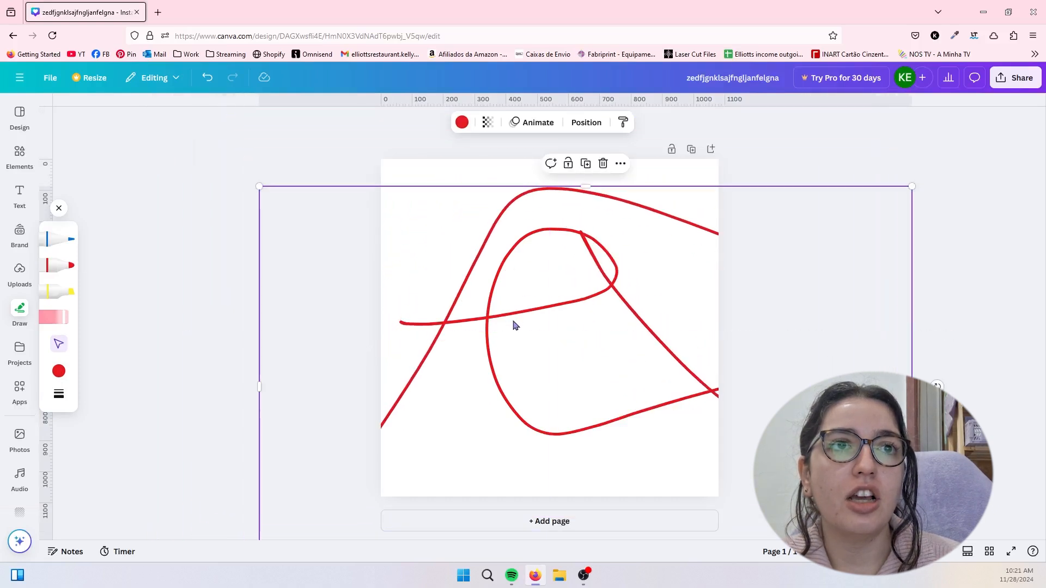
{"action": "mouse_move", "coordinate": [503, 327]}
{"action": "left_mouse_down"}
{"action": "mouse_move", "coordinate": [401, 308]}
{"action": "mouse_move", "coordinate": [584, 304]}
{"action": "mouse_move", "coordinate": [565, 243]}
{"action": "left_mouse_up"}
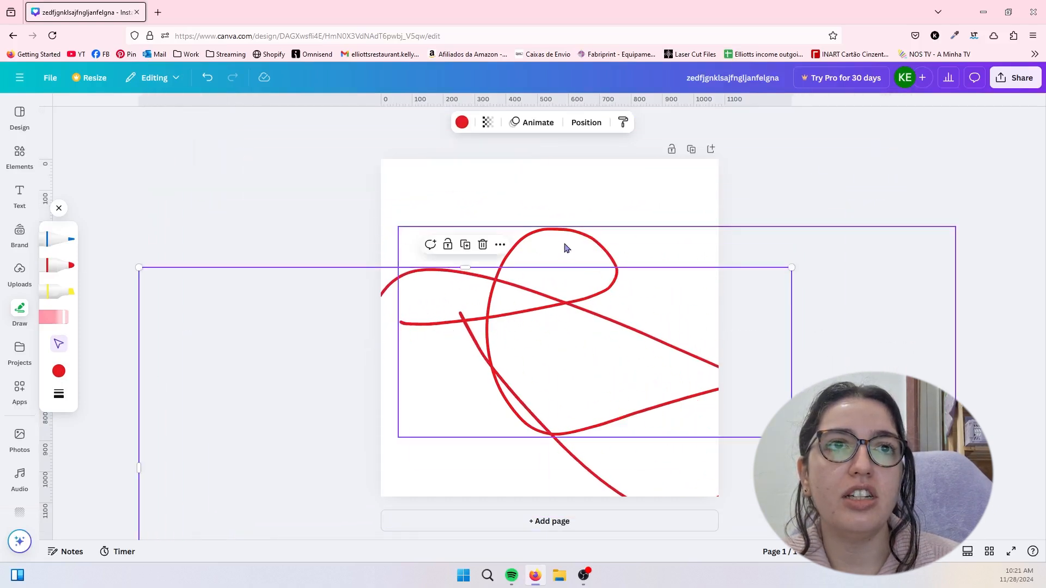
{"action": "left_click", "coordinate": [54, 317]}
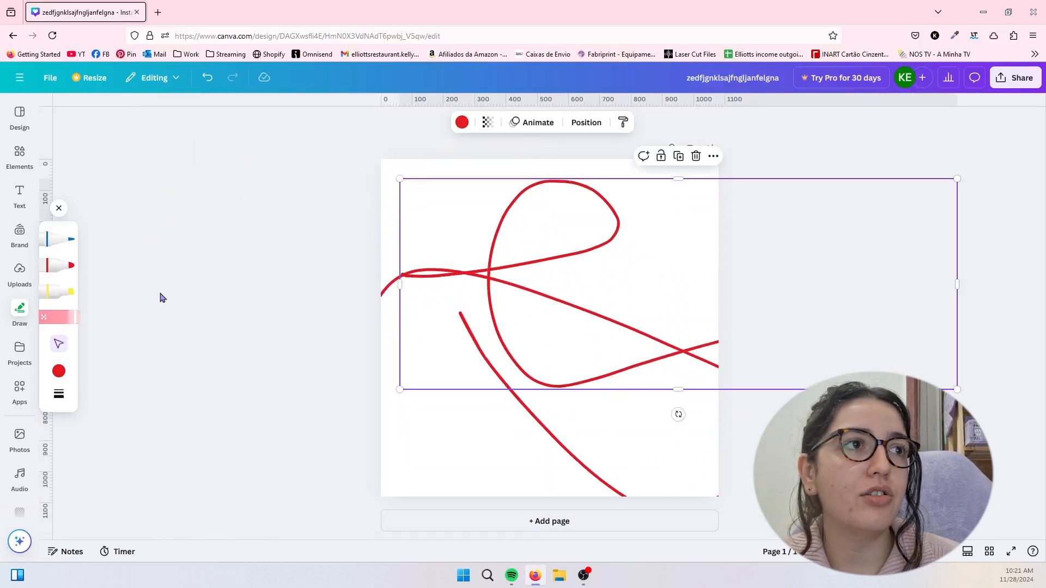
{"action": "left_click_drag", "start_coordinate": [505, 255], "coordinate": [617, 325]}
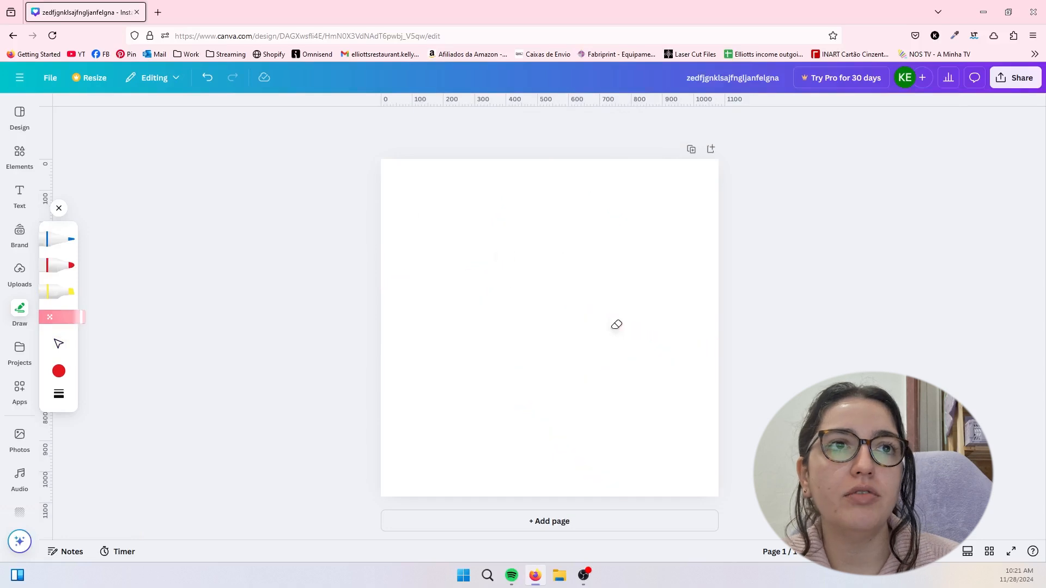
- Look through the designs and folders in your projects and return to the beginning of the list
{"action": "left_click", "coordinate": [20, 351]}
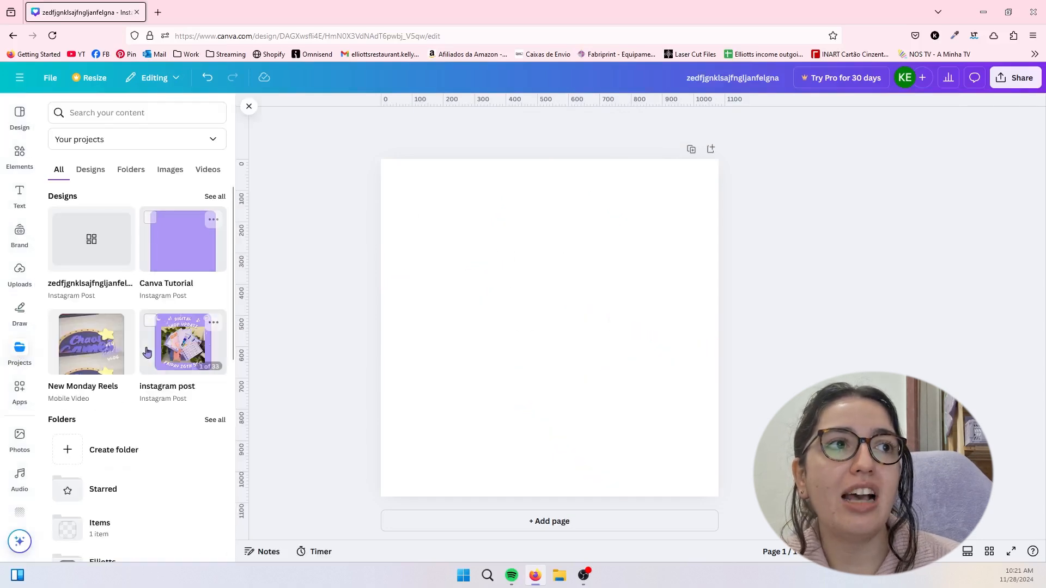
{"action": "scroll", "coordinate": [150, 379], "scroll_direction": "down", "scroll_amount": 5}
{"action": "scroll", "coordinate": [149, 379], "scroll_direction": "down", "scroll_amount": 2}
{"action": "scroll", "coordinate": [153, 365], "scroll_direction": "up", "scroll_amount": 7}
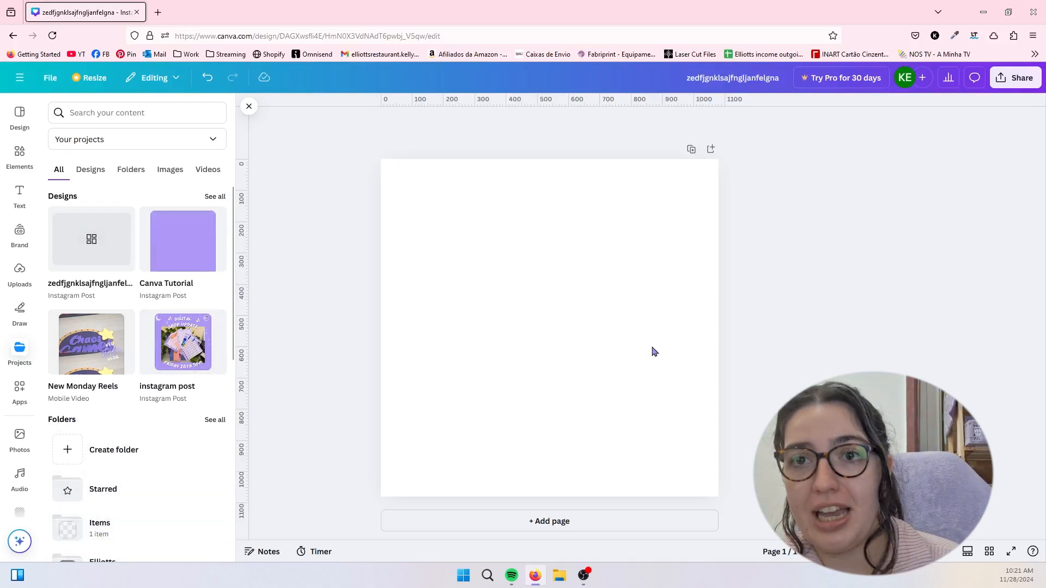
- Browse the catalogue of Canva apps, from the featured and popular ones to the AI-powered ones and beyond
{"action": "left_click", "coordinate": [19, 390]}
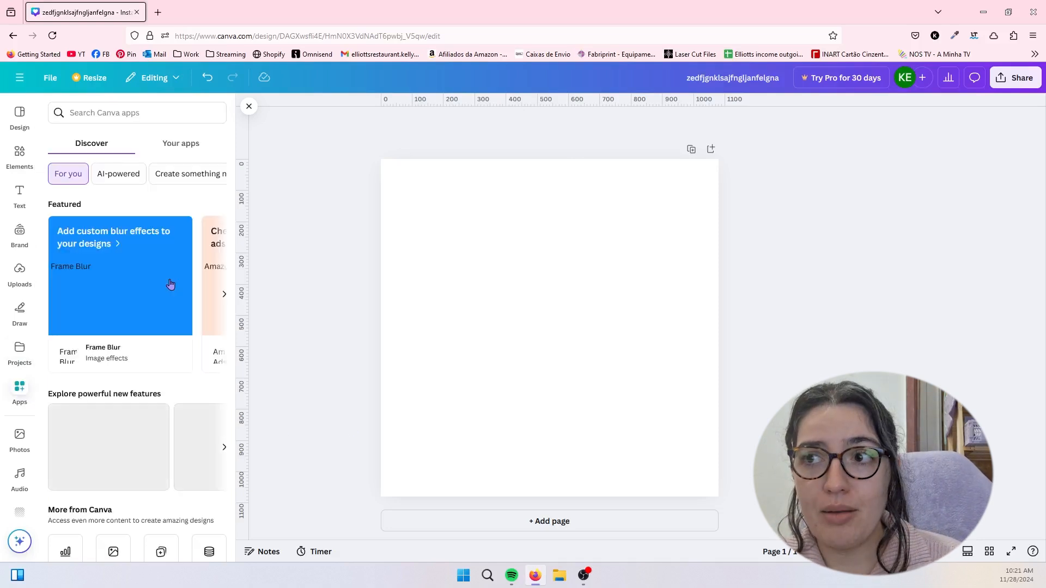
{"action": "scroll", "coordinate": [158, 368], "scroll_direction": "down", "scroll_amount": 4}
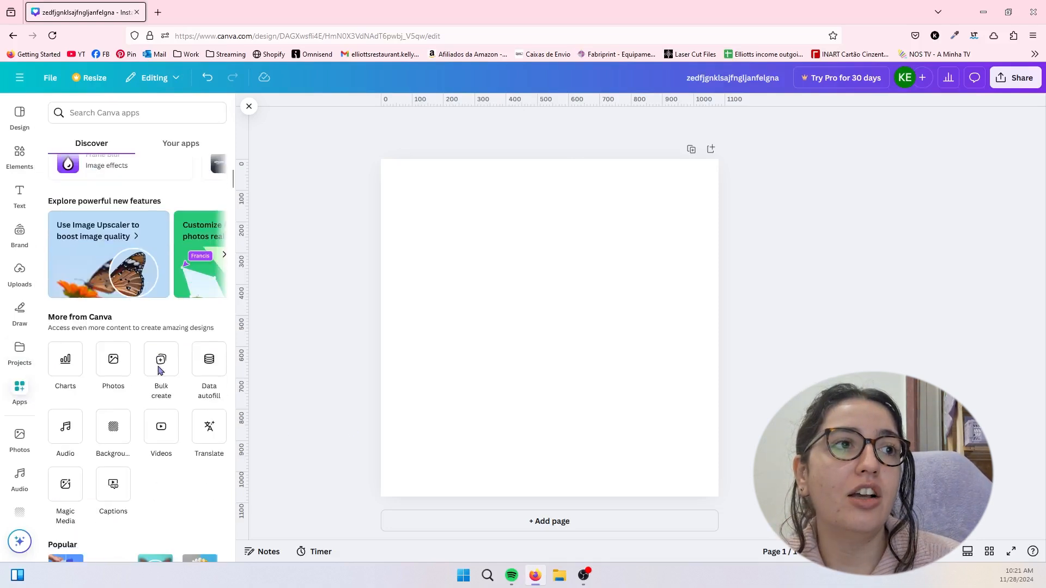
{"action": "scroll", "coordinate": [187, 429], "scroll_direction": "down", "scroll_amount": 3}
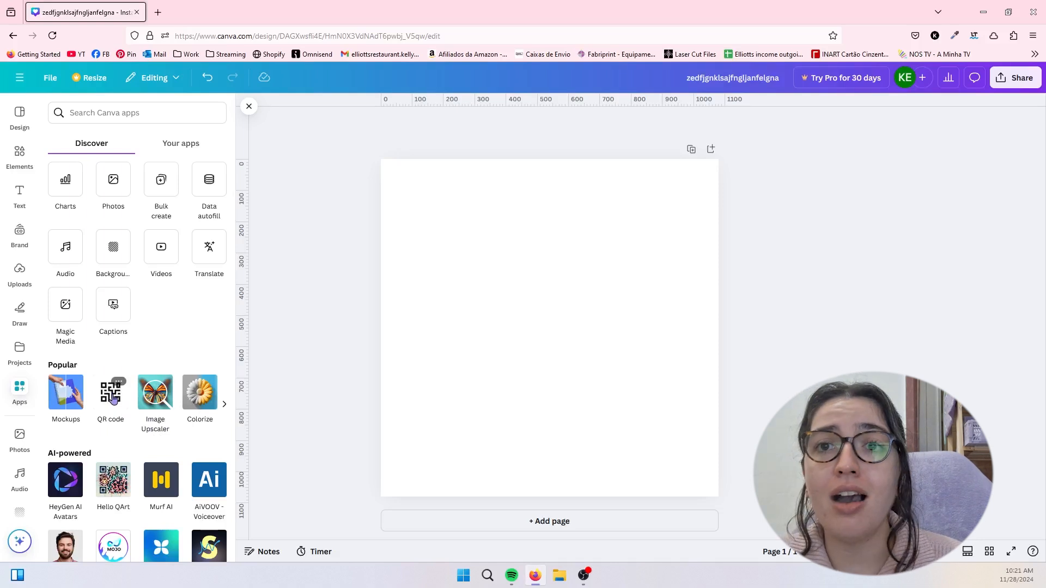
{"action": "scroll", "coordinate": [158, 241], "scroll_direction": "up", "scroll_amount": 1}
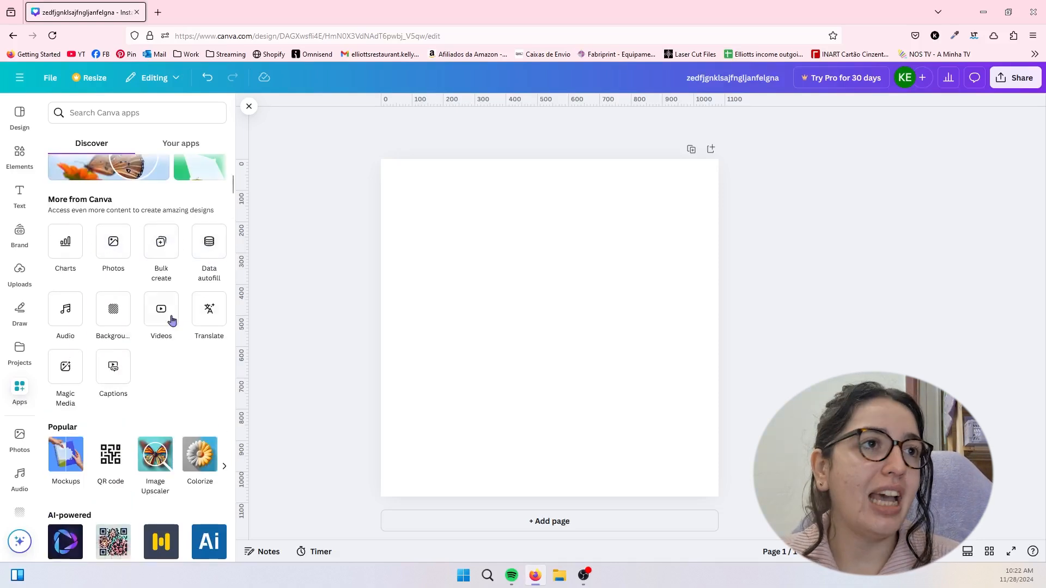
{"action": "scroll", "coordinate": [19, 436], "scroll_direction": "down", "scroll_amount": 2}
{"action": "scroll", "coordinate": [139, 479], "scroll_direction": "down", "scroll_amount": 5}
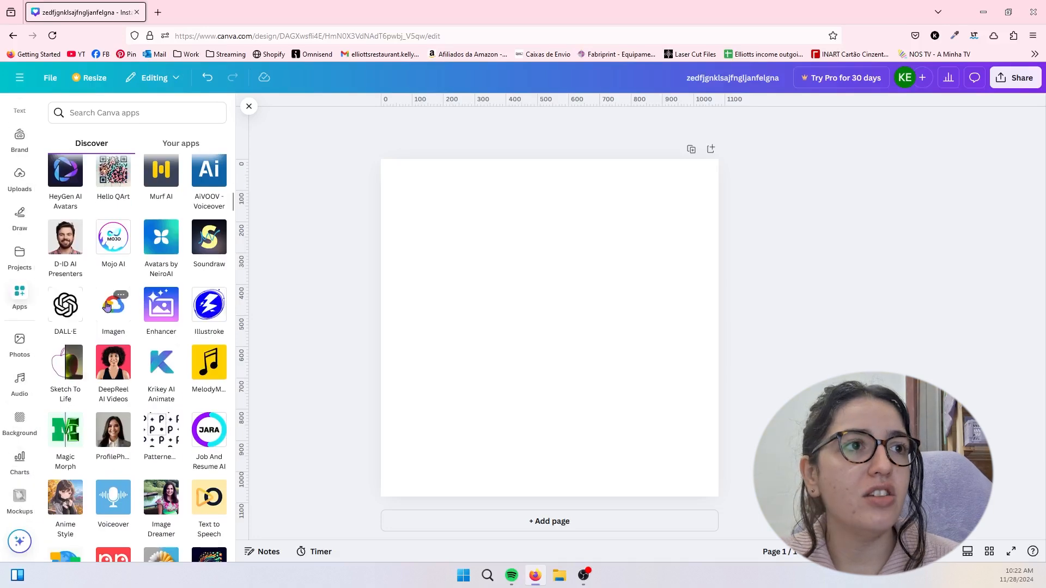
{"action": "scroll", "coordinate": [163, 436], "scroll_direction": "down", "scroll_amount": 8}
{"action": "scroll", "coordinate": [195, 413], "scroll_direction": "down", "scroll_amount": 10}
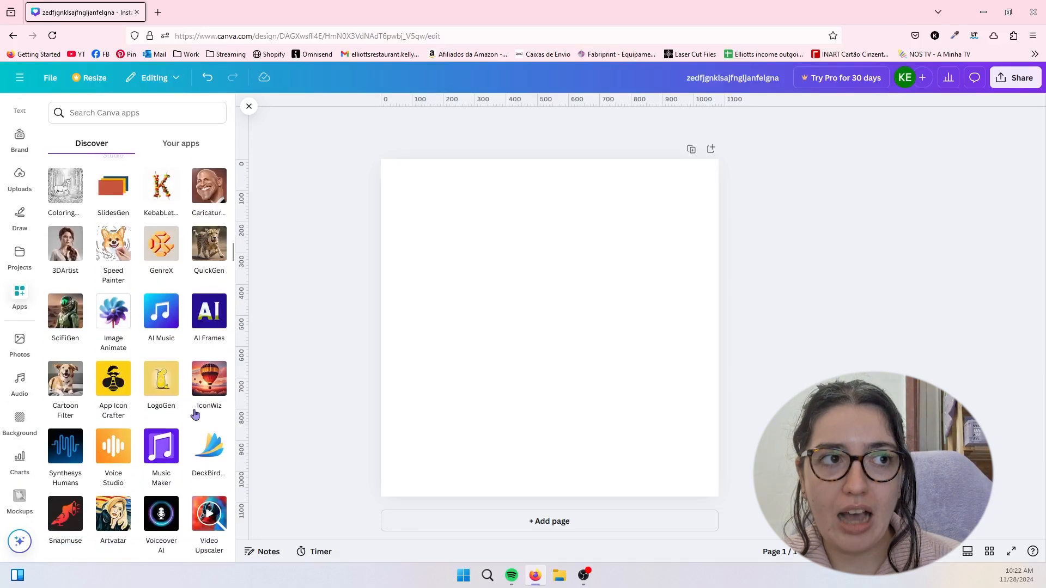
{"action": "scroll", "coordinate": [195, 415], "scroll_direction": "down", "scroll_amount": 10}
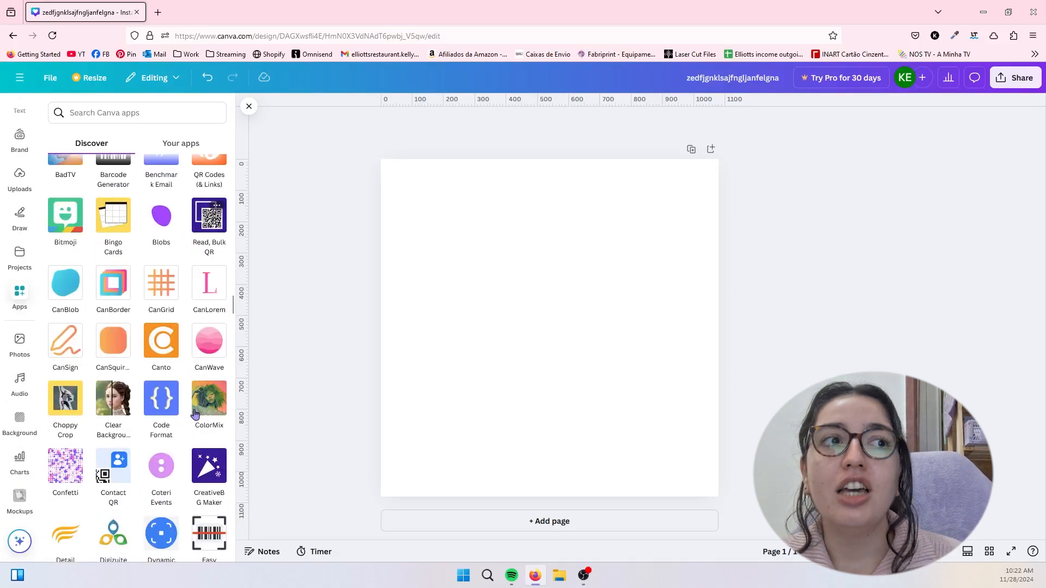
{"action": "scroll", "coordinate": [195, 414], "scroll_direction": "up", "scroll_amount": 20}
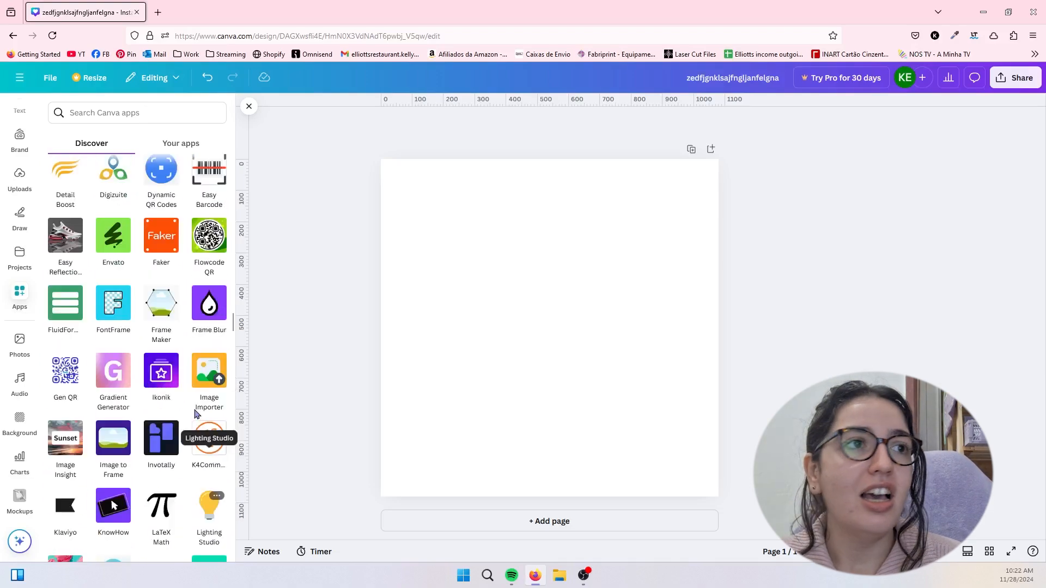
{"action": "scroll", "coordinate": [195, 413], "scroll_direction": "up", "scroll_amount": 10}
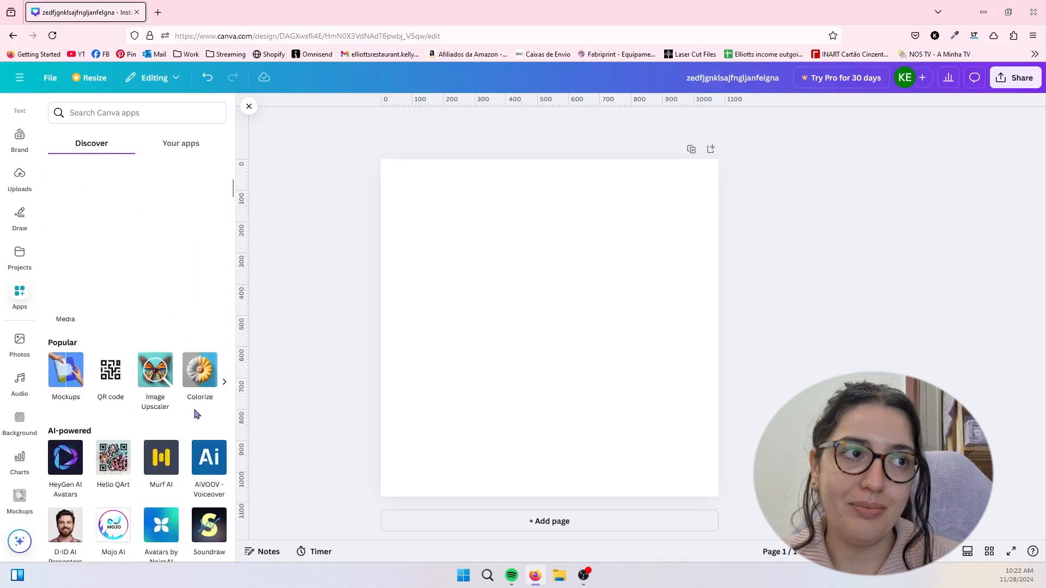
- View the blank page's layers and set its background color to the light purple of the Brand Kit palette
{"action": "left_click", "coordinate": [544, 310]}
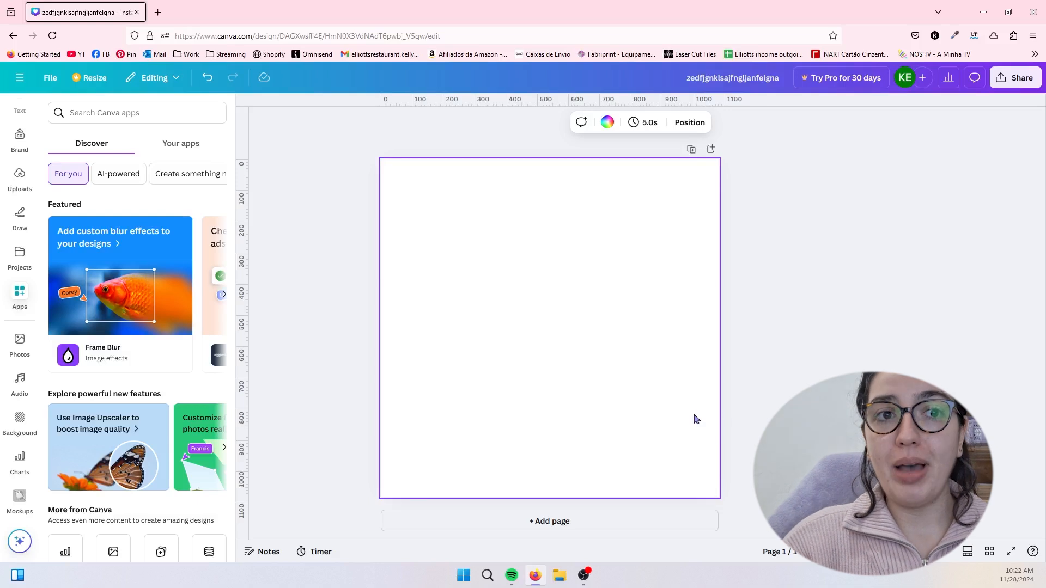
{"action": "left_click", "coordinate": [675, 286]}
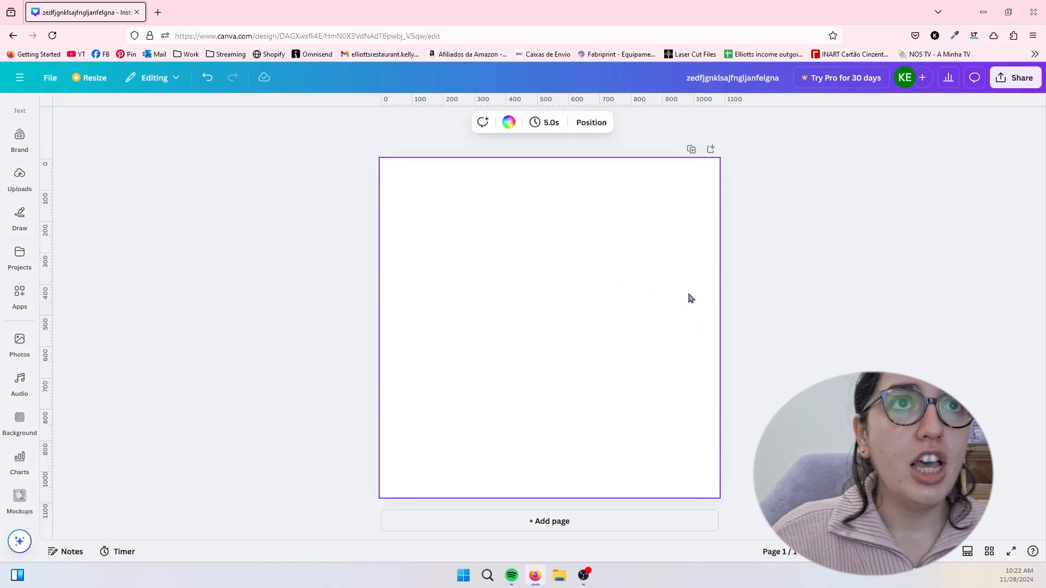
{"action": "left_click", "coordinate": [584, 125]}
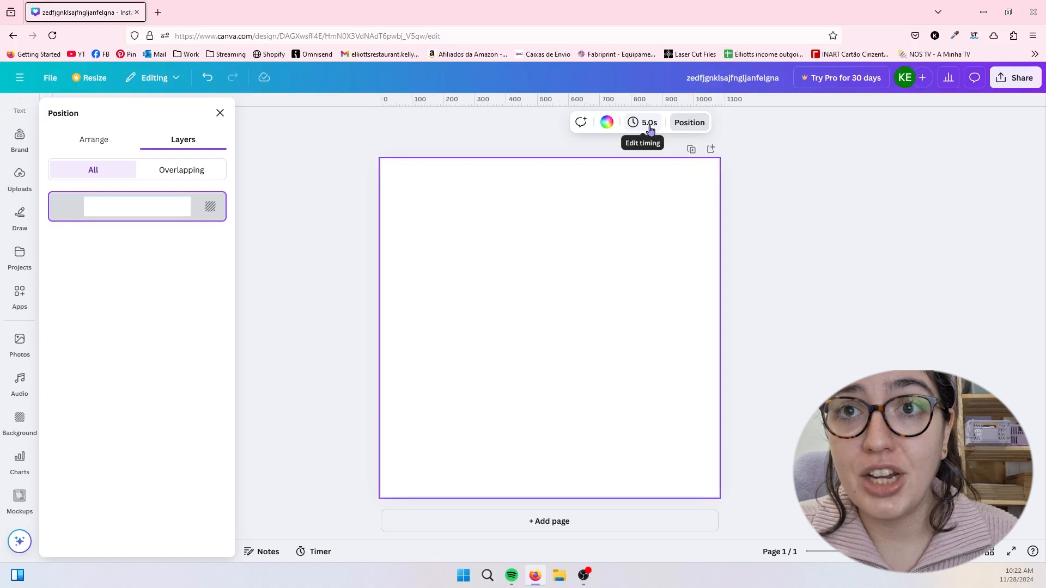
{"action": "left_click", "coordinate": [607, 123]}
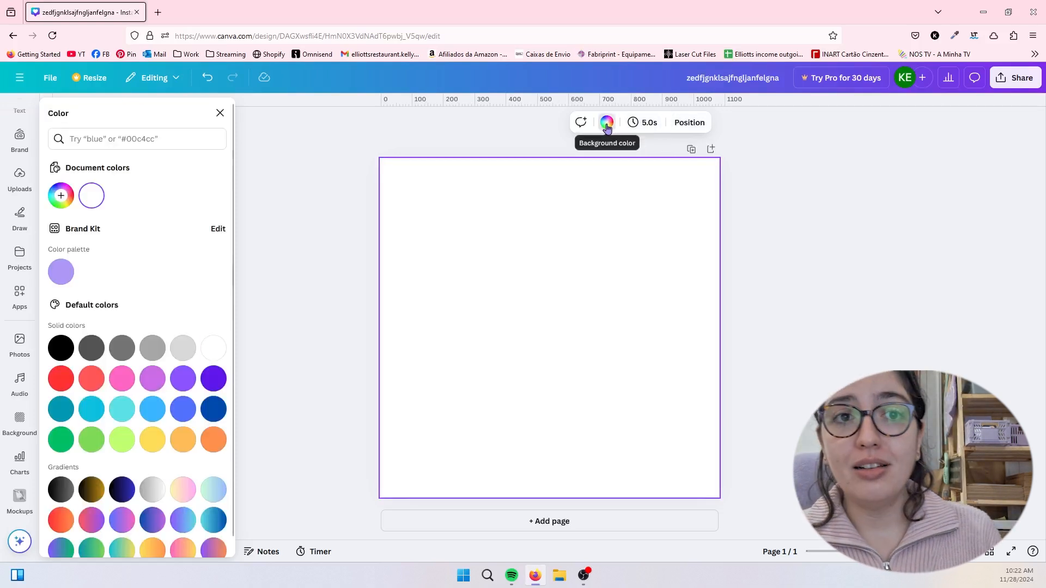
{"action": "left_click", "coordinate": [59, 273]}
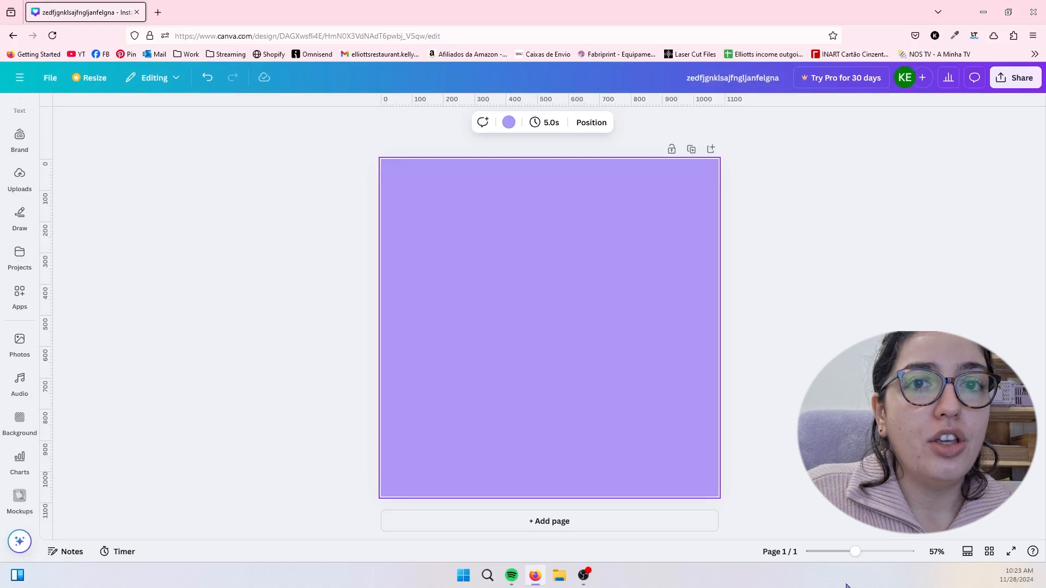
- Zoom the page to 54%, then turn the thumbnail view and the grid view on and off
{"action": "mouse_move", "coordinate": [856, 556]}
{"action": "left_mouse_down"}
{"action": "mouse_move", "coordinate": [842, 556]}
{"action": "mouse_move", "coordinate": [863, 552]}
{"action": "mouse_move", "coordinate": [844, 551]}
{"action": "mouse_move", "coordinate": [854, 552]}
{"action": "left_mouse_up"}
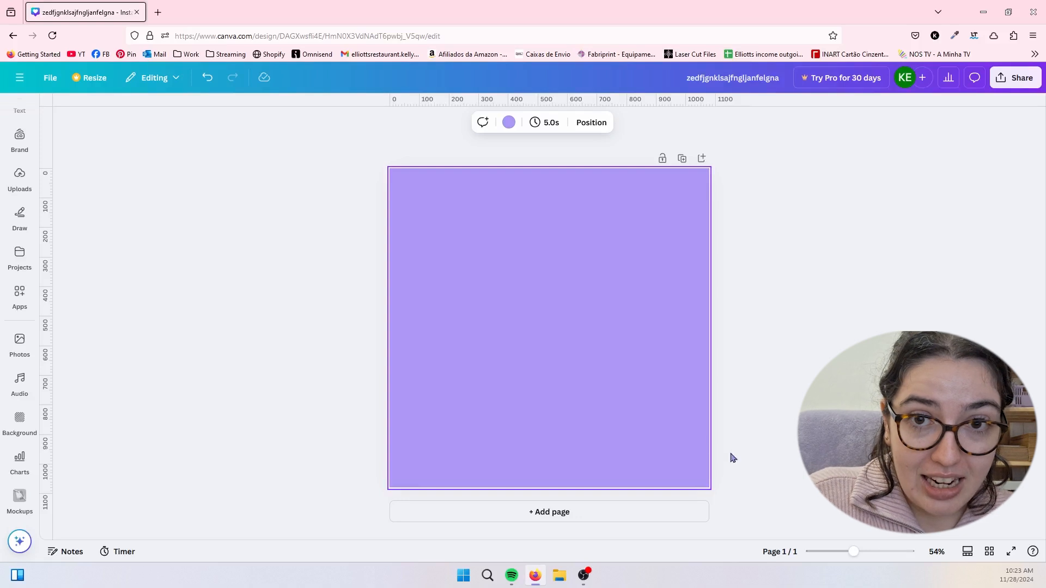
{"action": "left_click", "coordinate": [966, 552]}
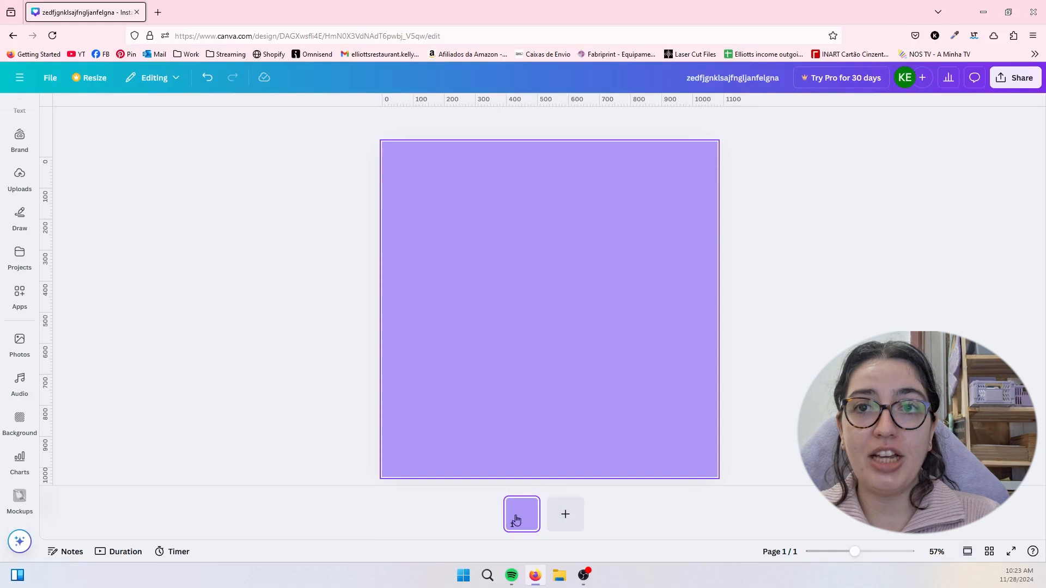
{"action": "left_click", "coordinate": [968, 553]}
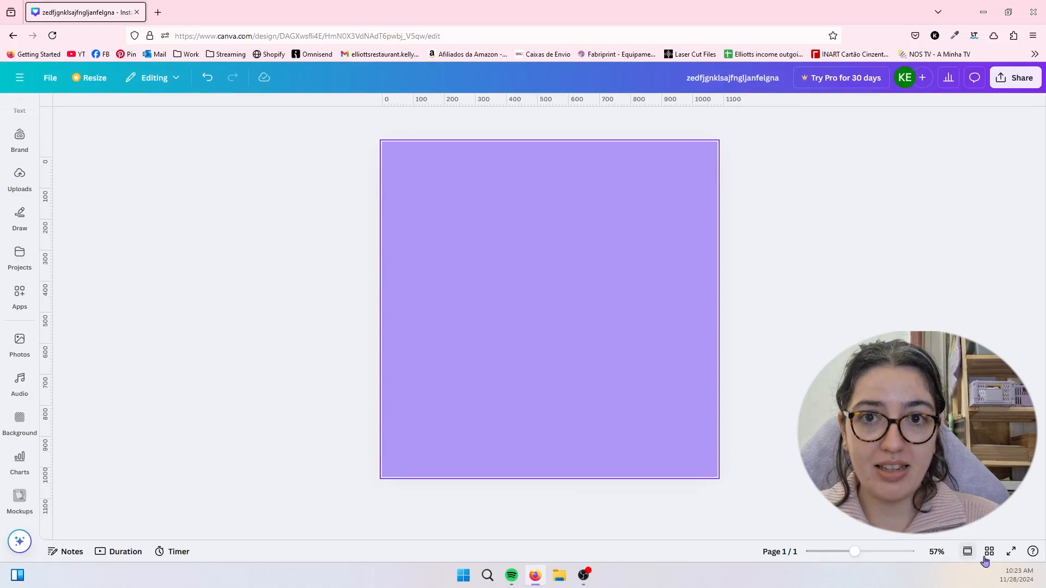
{"action": "left_click", "coordinate": [990, 552]}
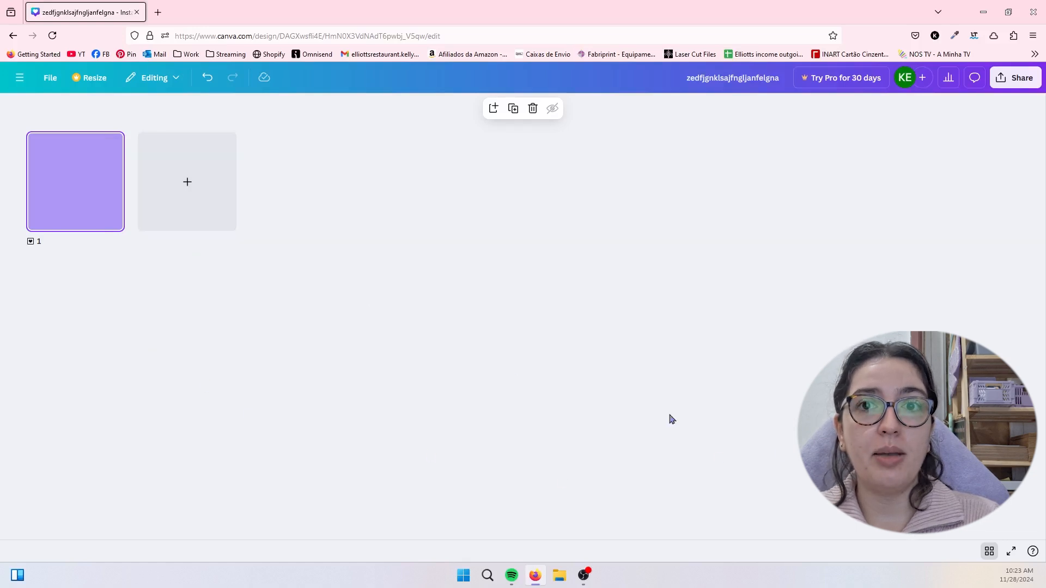
{"action": "left_click", "coordinate": [990, 551]}
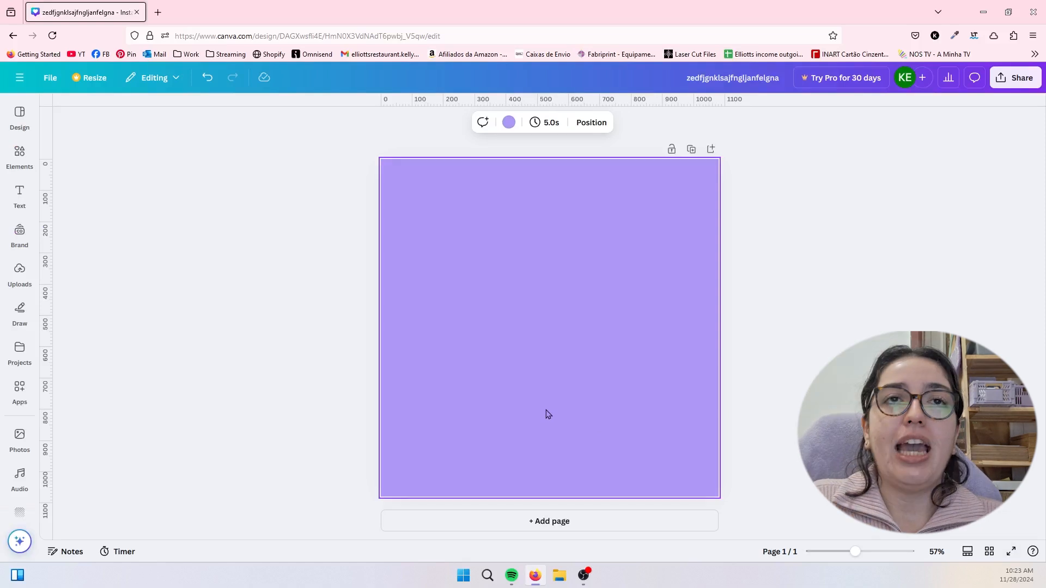
- Lock the purple page and try to select its content
{"action": "left_click", "coordinate": [672, 155]}
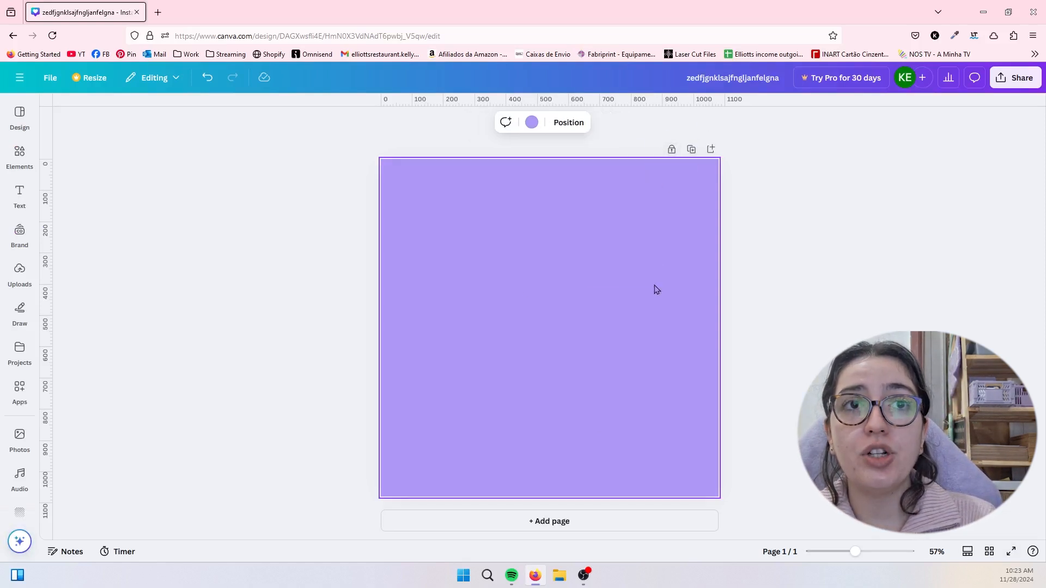
{"action": "left_click", "coordinate": [440, 281]}
{"action": "left_click_drag", "start_coordinate": [356, 183], "coordinate": [915, 543]}
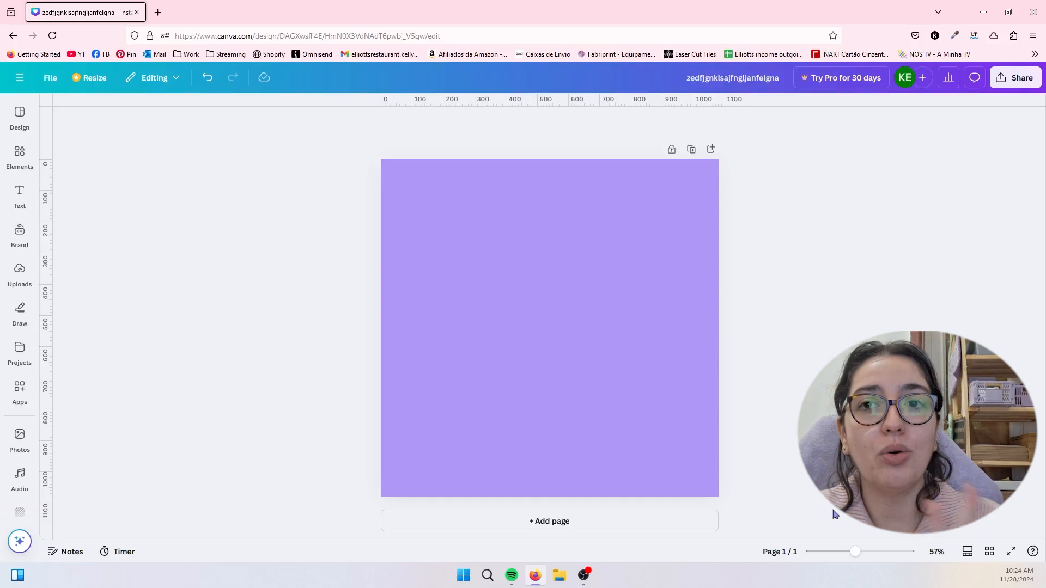
- Duplicate the purple page and return to the first page
{"action": "left_click", "coordinate": [691, 150]}
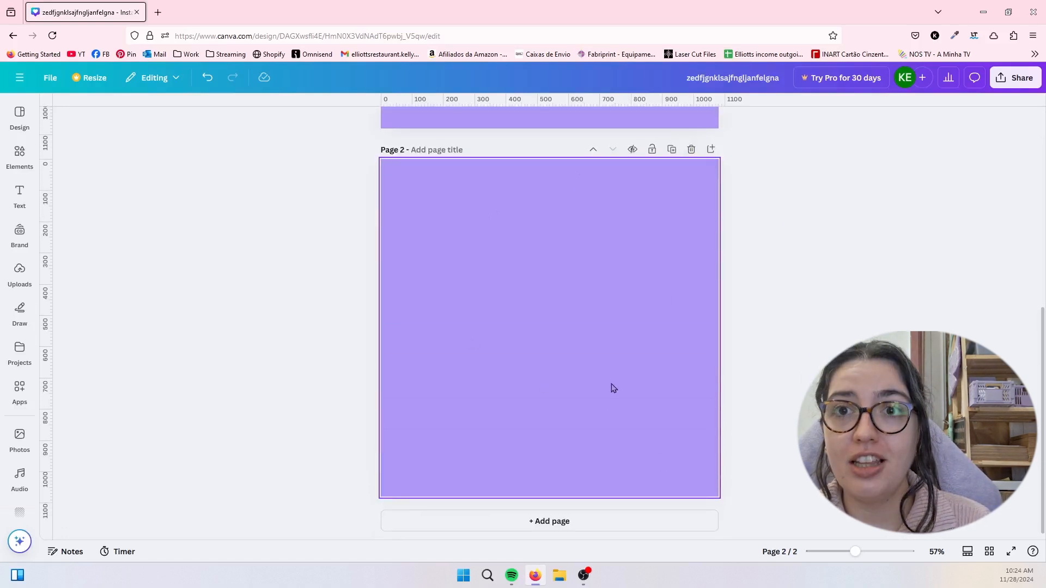
{"action": "scroll", "coordinate": [614, 388], "scroll_direction": "up", "scroll_amount": 5}
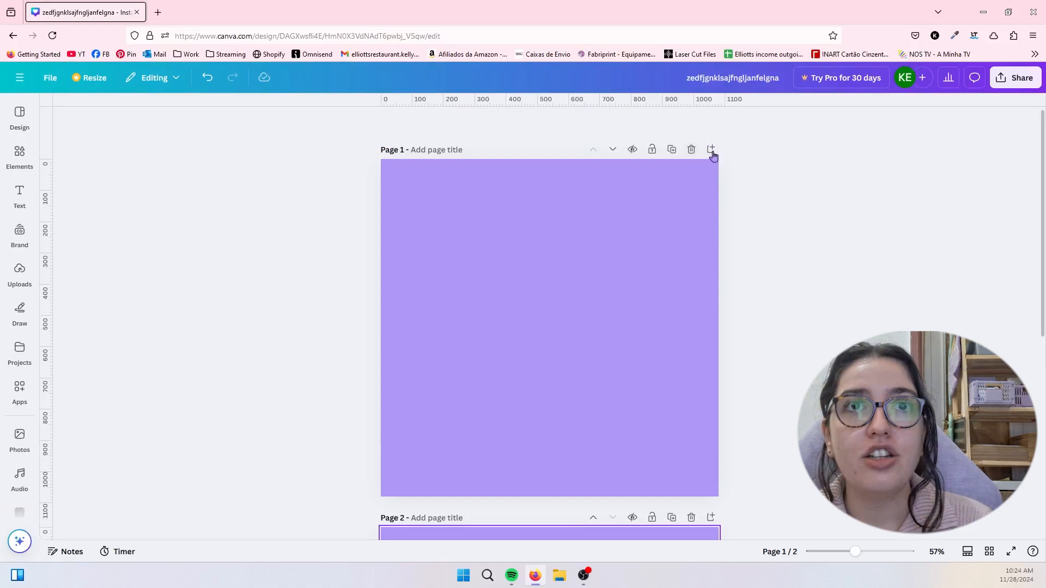
- Add a blank page after the first page and look over the page order
{"action": "left_click", "coordinate": [711, 151]}
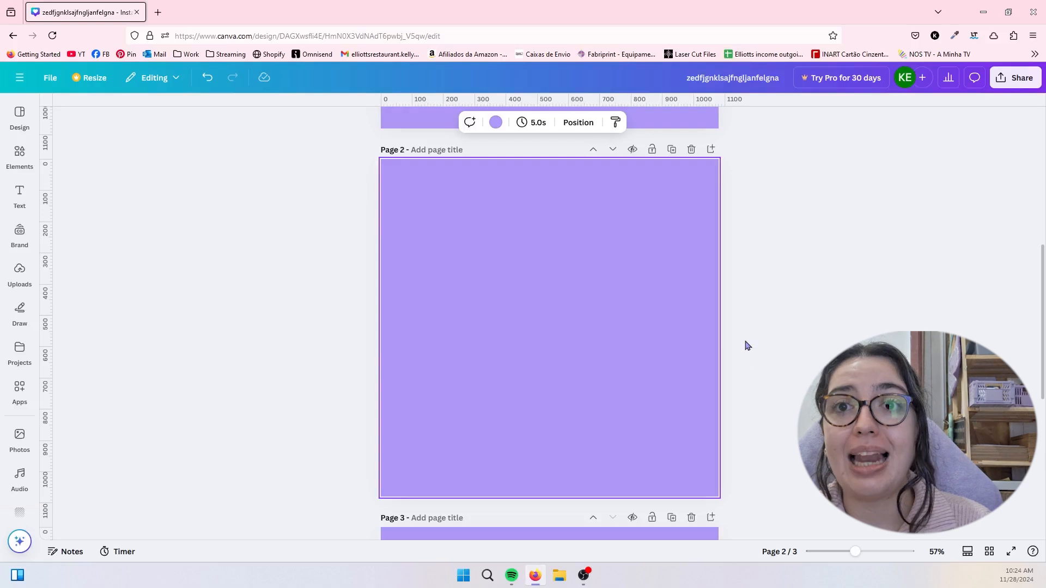
{"action": "scroll", "coordinate": [587, 302], "scroll_direction": "down", "scroll_amount": 4}
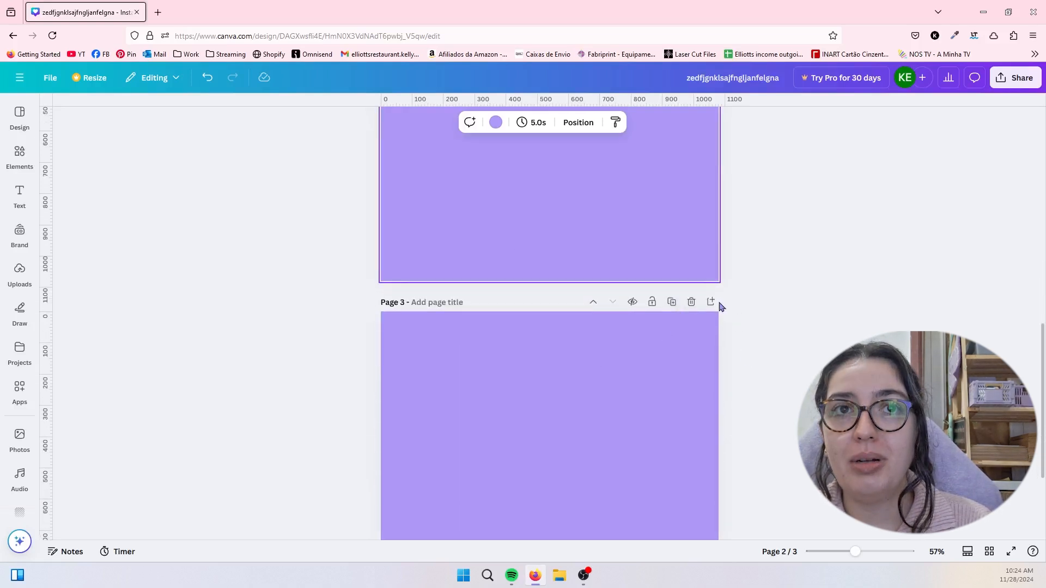
{"action": "scroll", "coordinate": [717, 308], "scroll_direction": "up", "scroll_amount": 10}
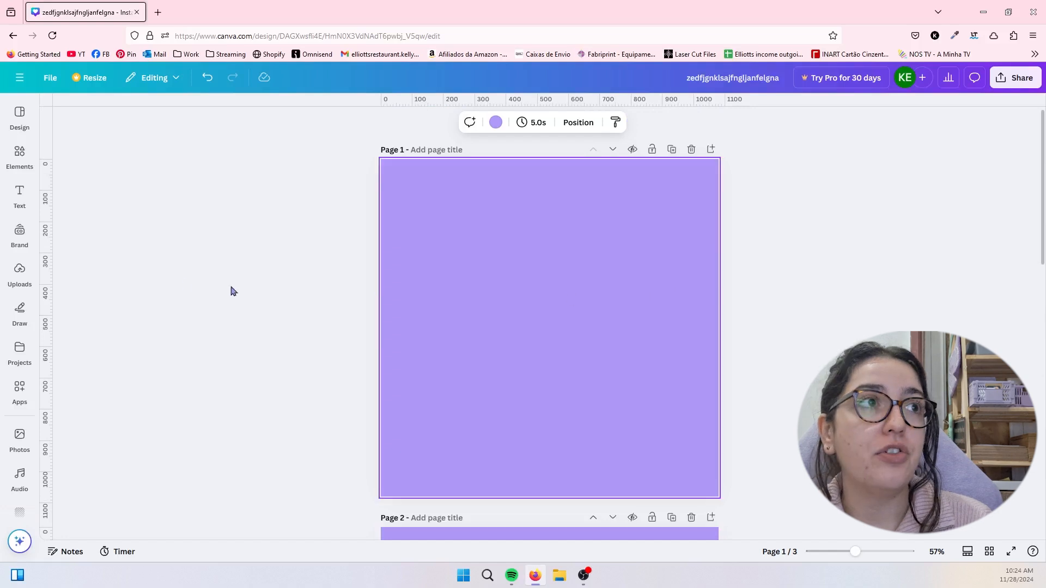
- Place a dark purple square in the middle of the first page and insert a blank page after it
{"action": "left_click", "coordinate": [22, 154]}
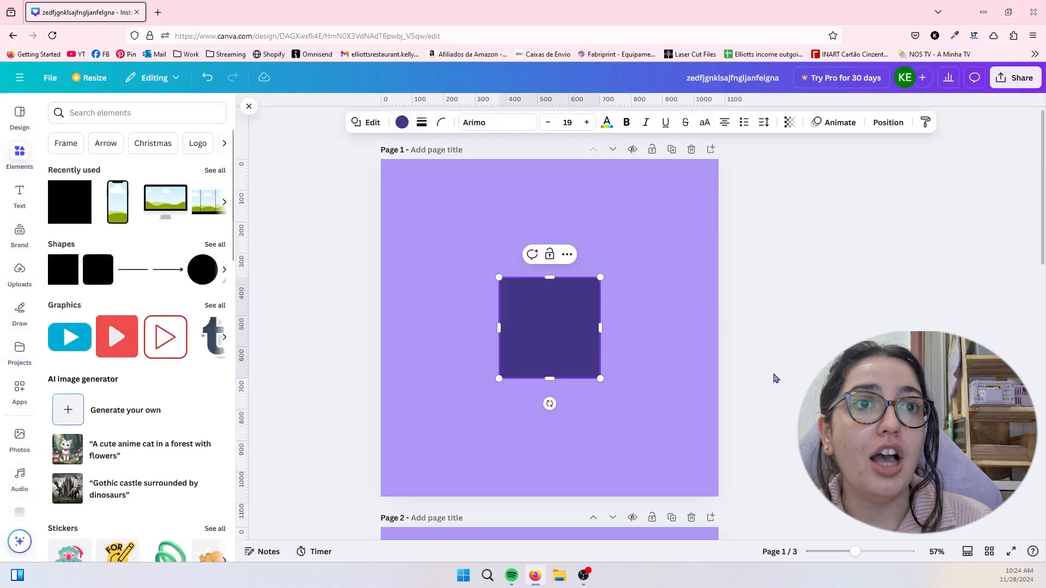
{"action": "left_click", "coordinate": [780, 320]}
{"action": "left_click", "coordinate": [710, 150]}
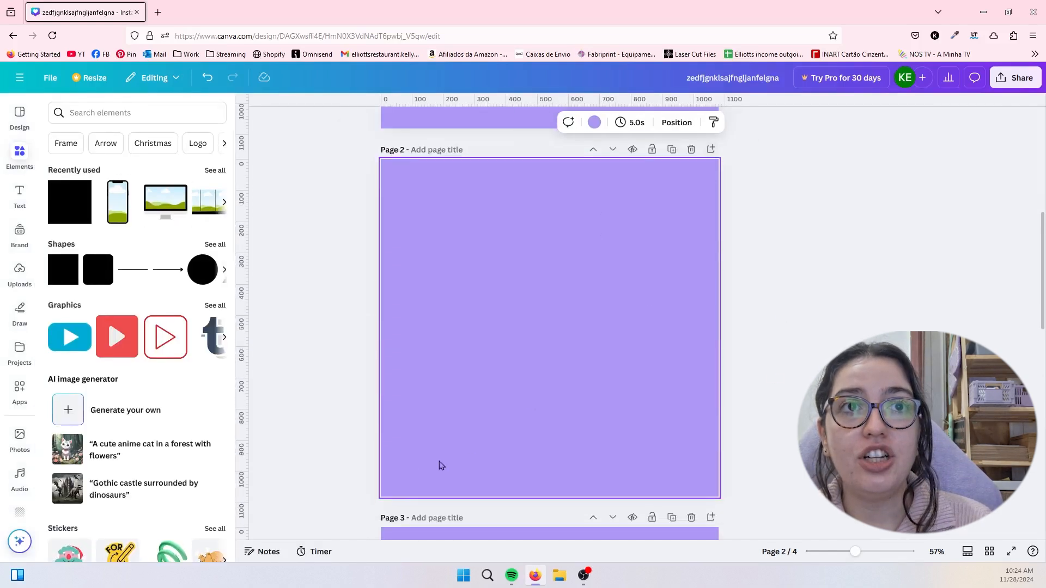
{"action": "scroll", "coordinate": [624, 445], "scroll_direction": "up", "scroll_amount": 5}
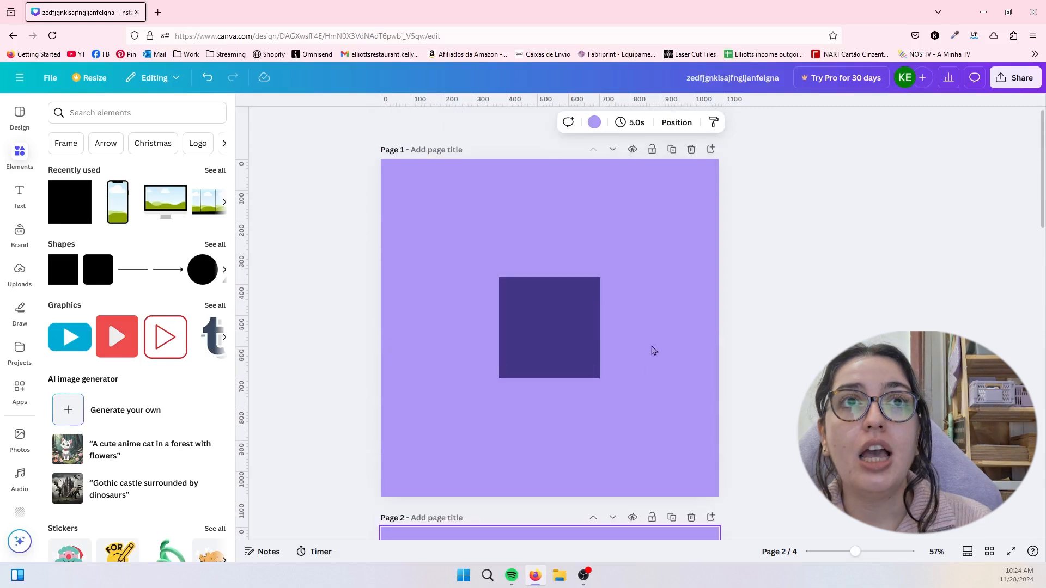
- Duplicate the page with the dark purple square, then delete every page except the first one
{"action": "left_click", "coordinate": [675, 152]}
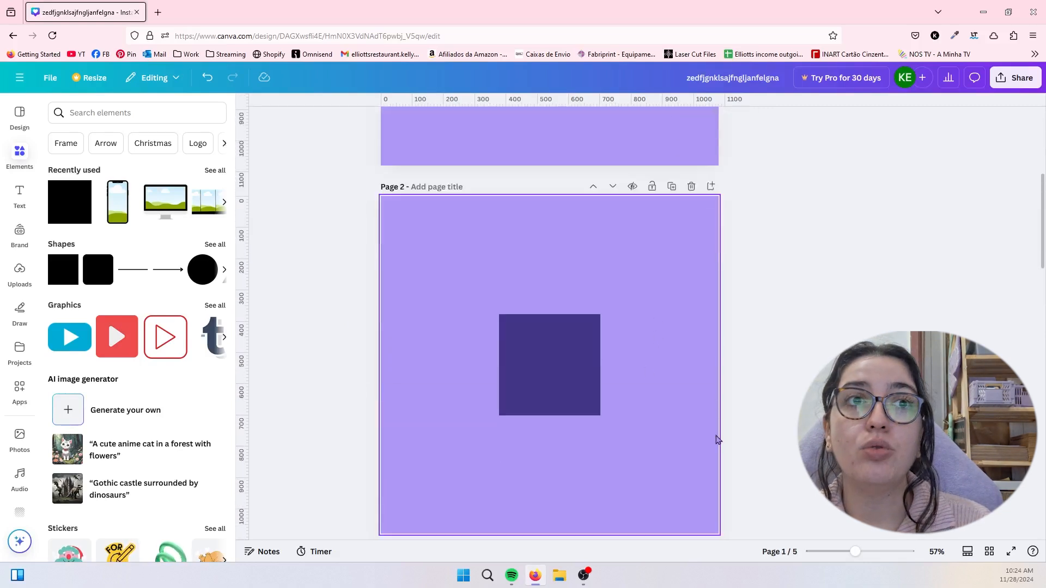
{"action": "left_click", "coordinate": [564, 374]}
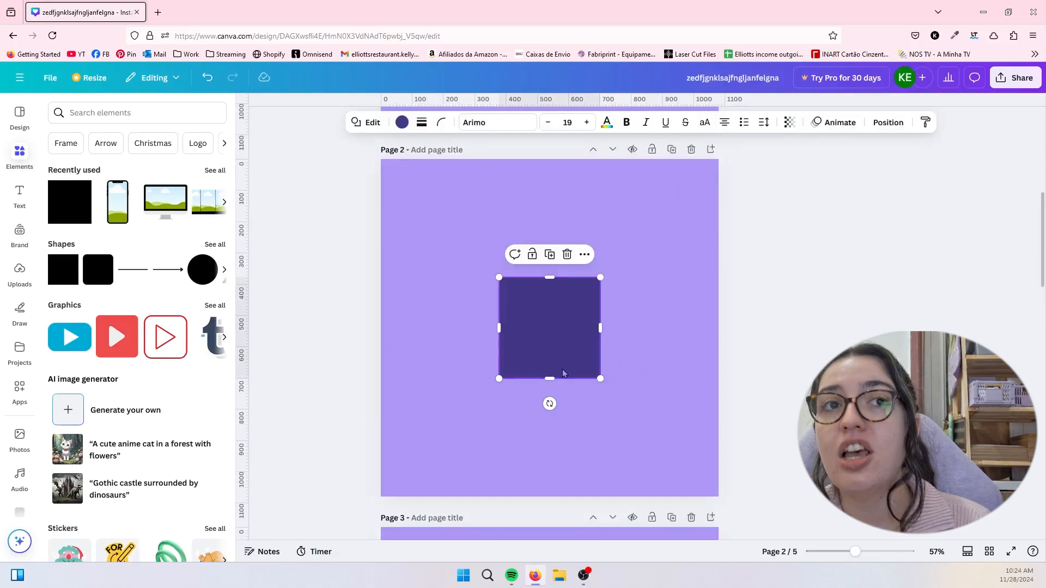
{"action": "left_click", "coordinate": [691, 150]}
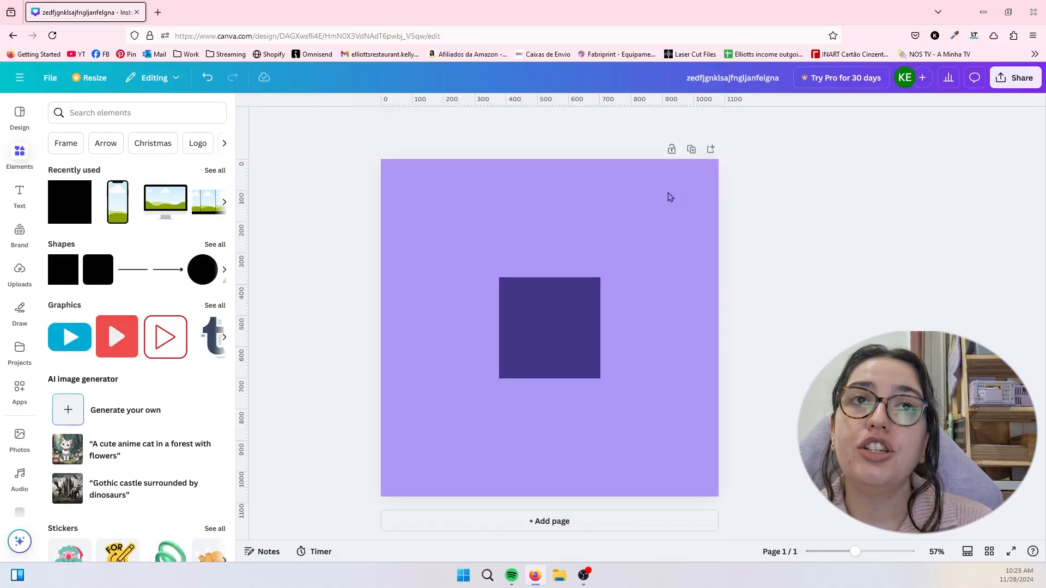
- Add three blank purple pages after the page with the dark square
{"action": "left_click", "coordinate": [506, 329]}
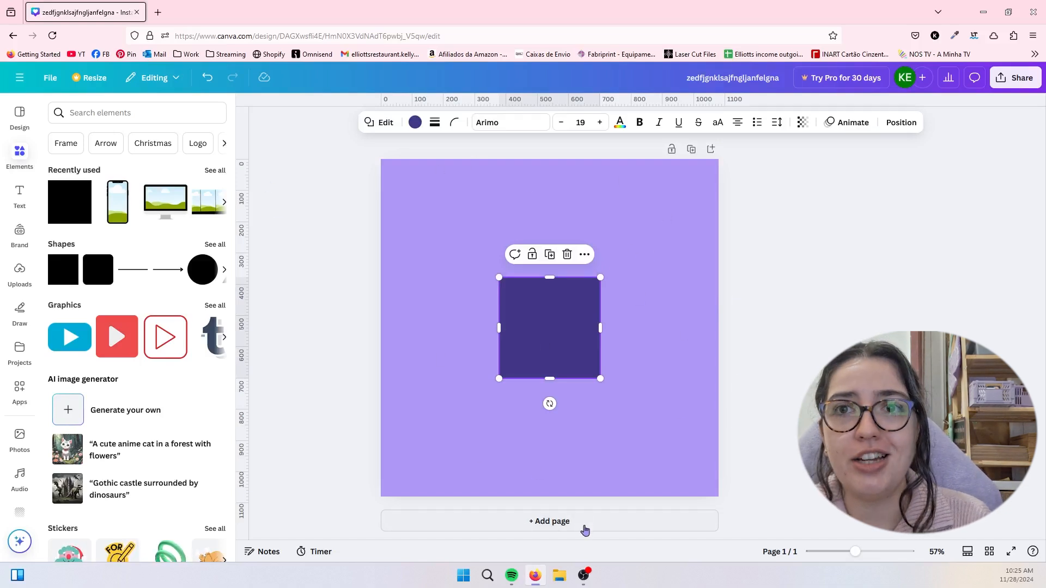
{"action": "left_click", "coordinate": [679, 439]}
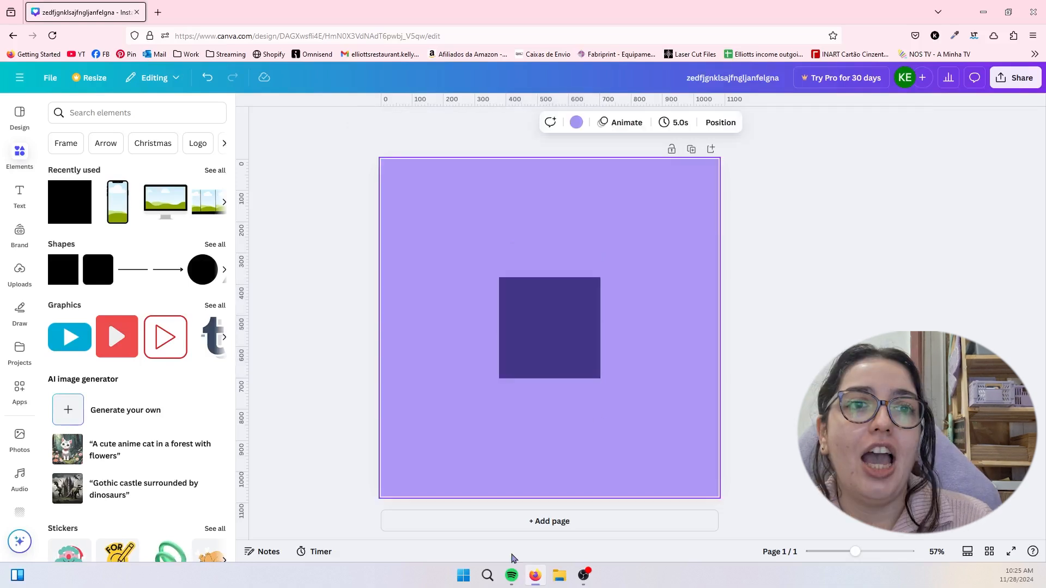
{"action": "left_click", "coordinate": [707, 524]}
{"action": "left_click", "coordinate": [706, 524]}
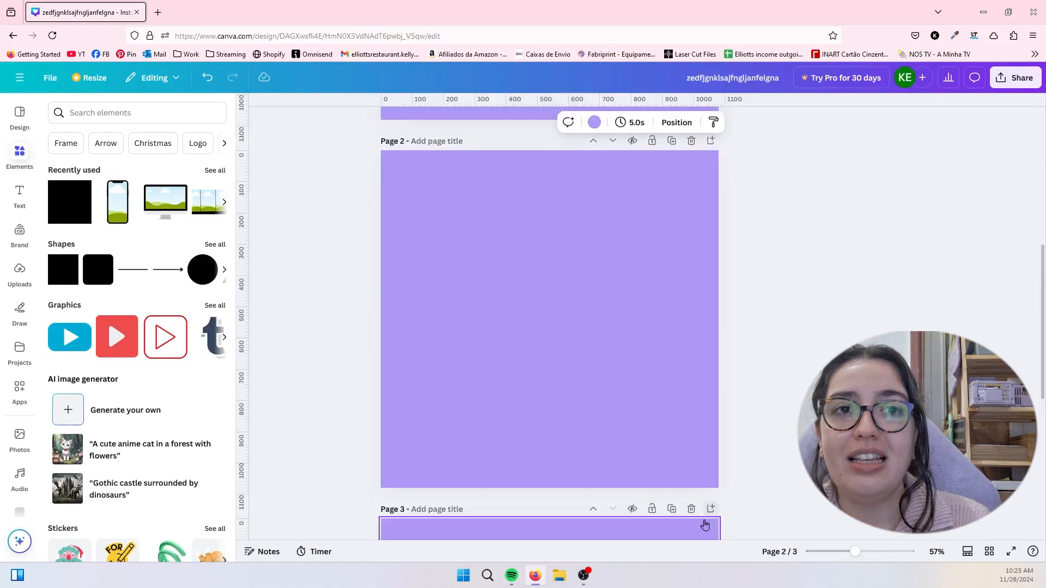
{"action": "left_click", "coordinate": [703, 523]}
{"action": "scroll", "coordinate": [661, 523], "scroll_direction": "up", "scroll_amount": 2}
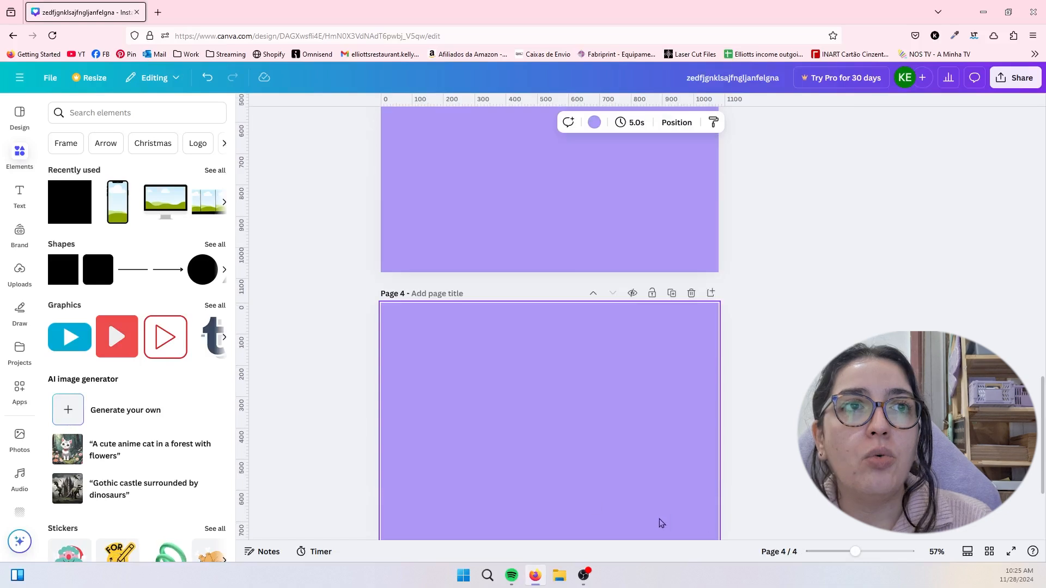
- Open the fourth page's title for editing, then move that page up to second place
{"action": "left_click", "coordinate": [428, 295]}
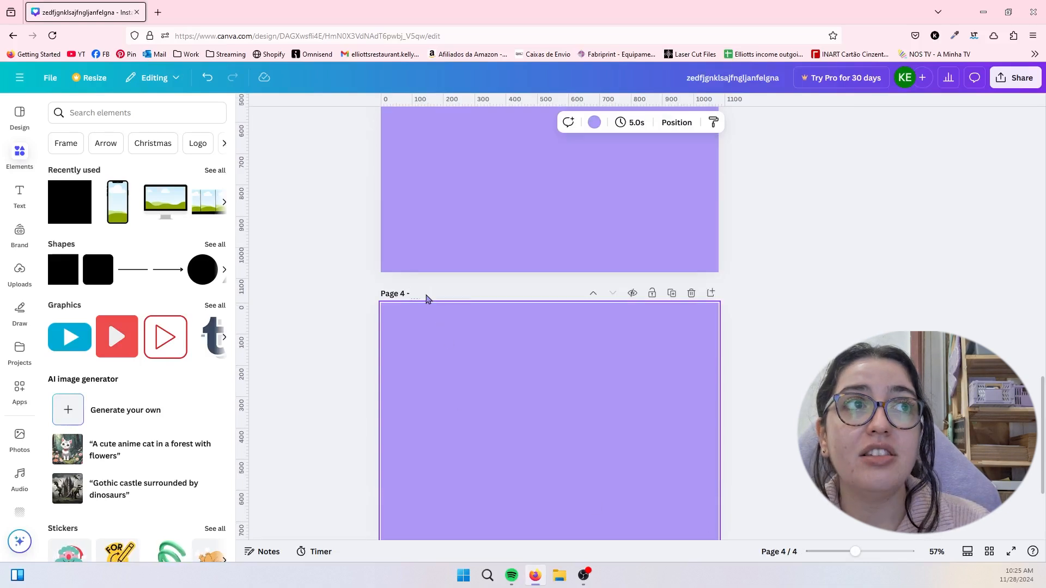
{"action": "left_click", "coordinate": [296, 299]}
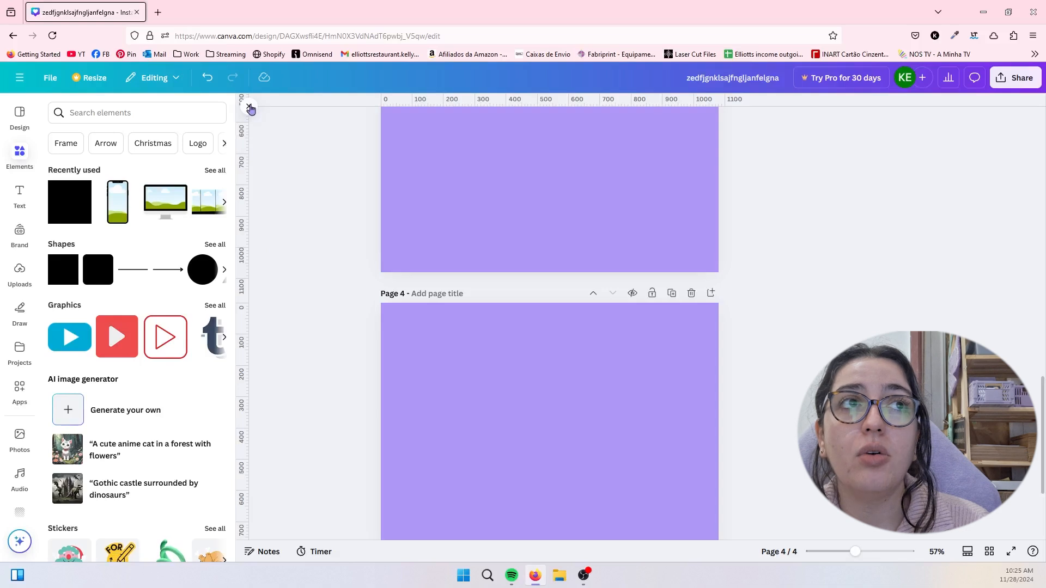
{"action": "left_click", "coordinate": [418, 295]}
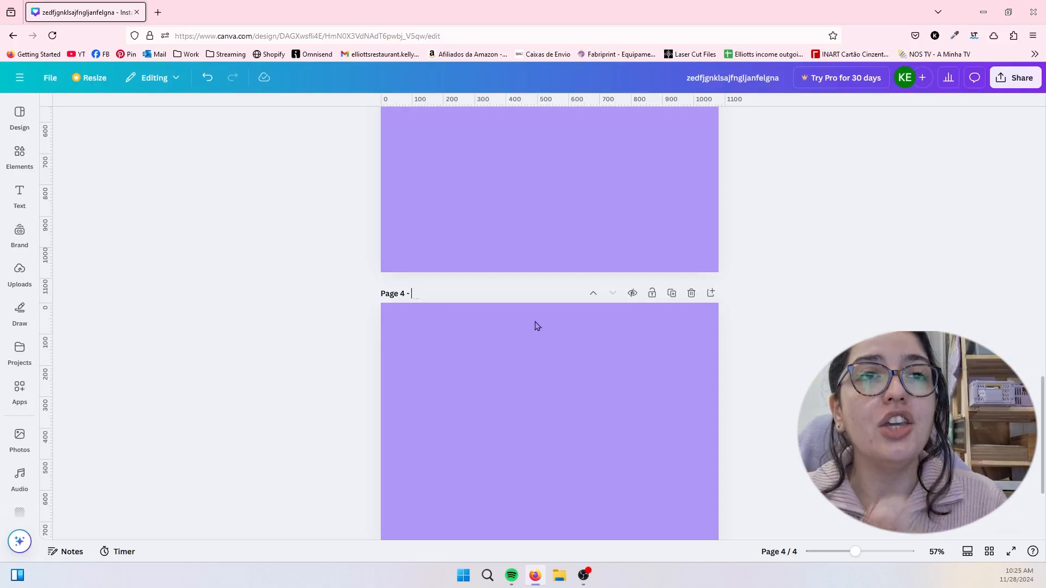
{"action": "left_click", "coordinate": [594, 294]}
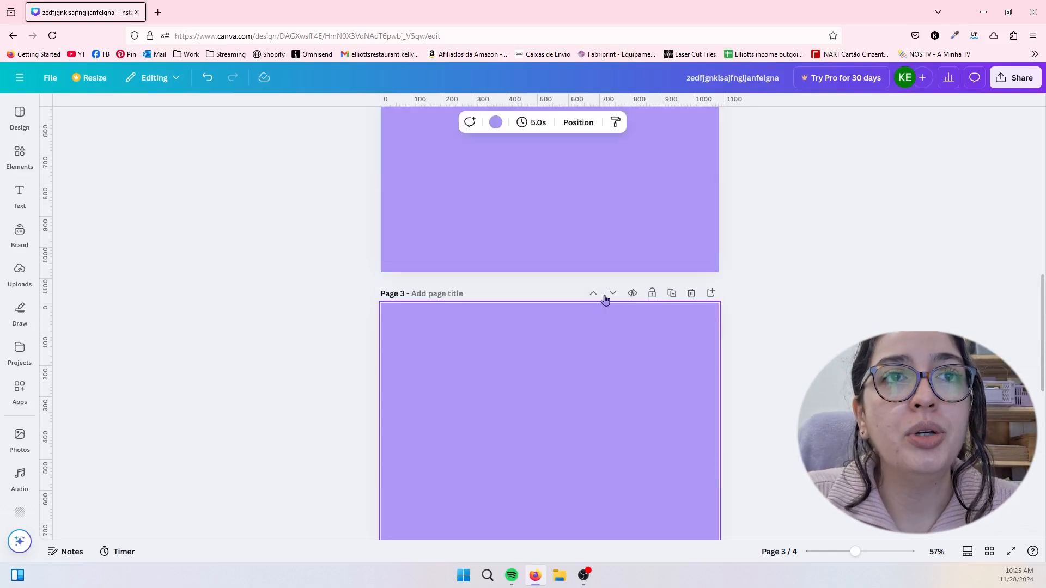
{"action": "left_click", "coordinate": [594, 293]}
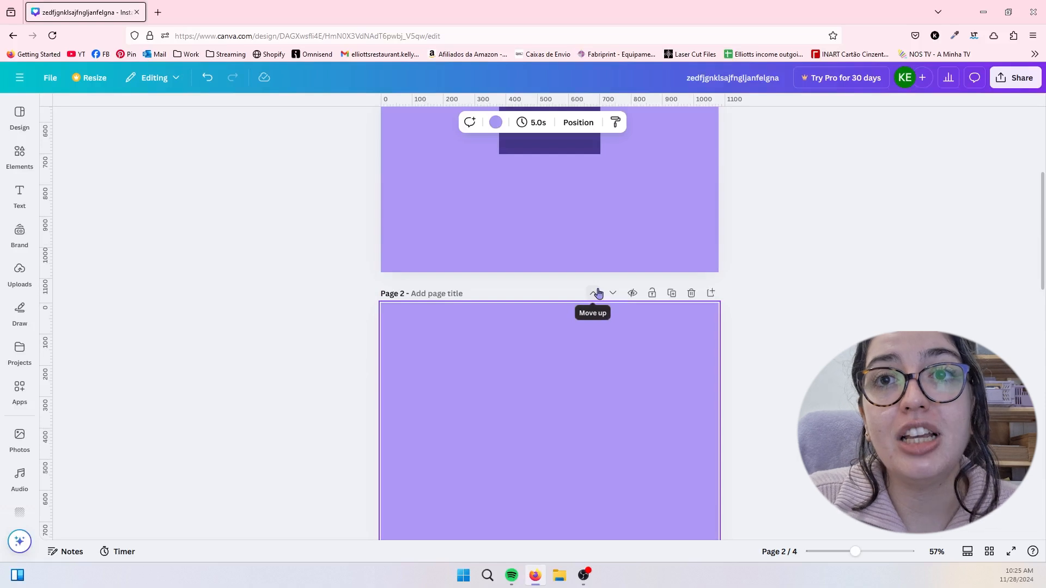
- Hide the second page, unhide it, and return to the first page
{"action": "left_click", "coordinate": [630, 294]}
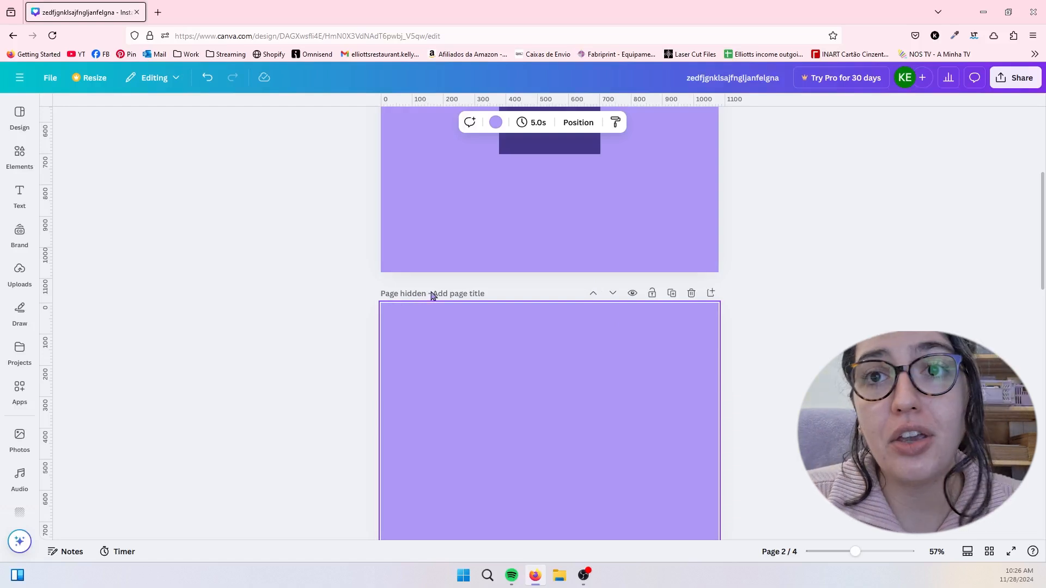
{"action": "left_click", "coordinate": [632, 293]}
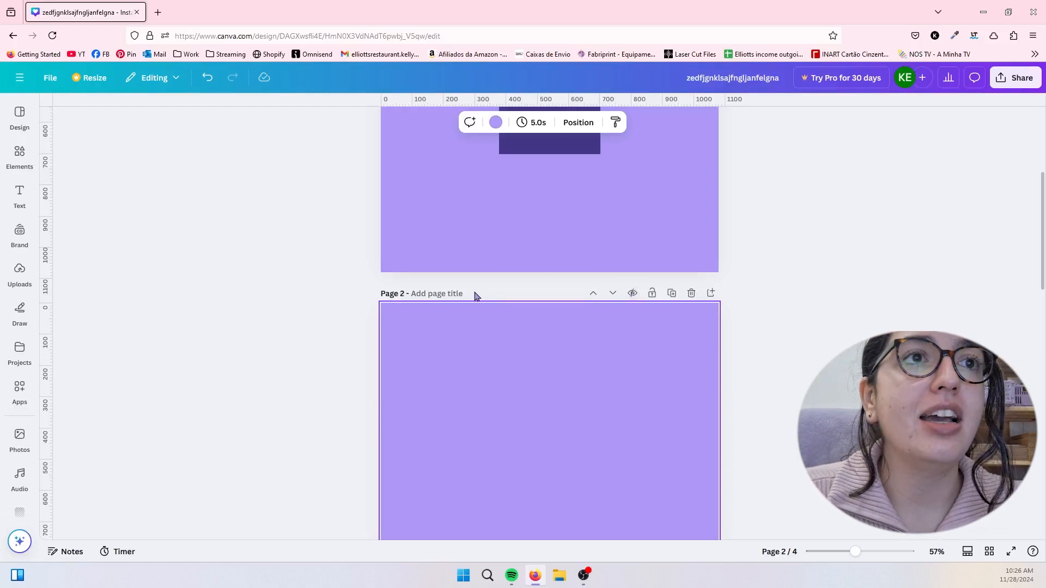
{"action": "scroll", "coordinate": [374, 319], "scroll_direction": "up", "scroll_amount": 4}
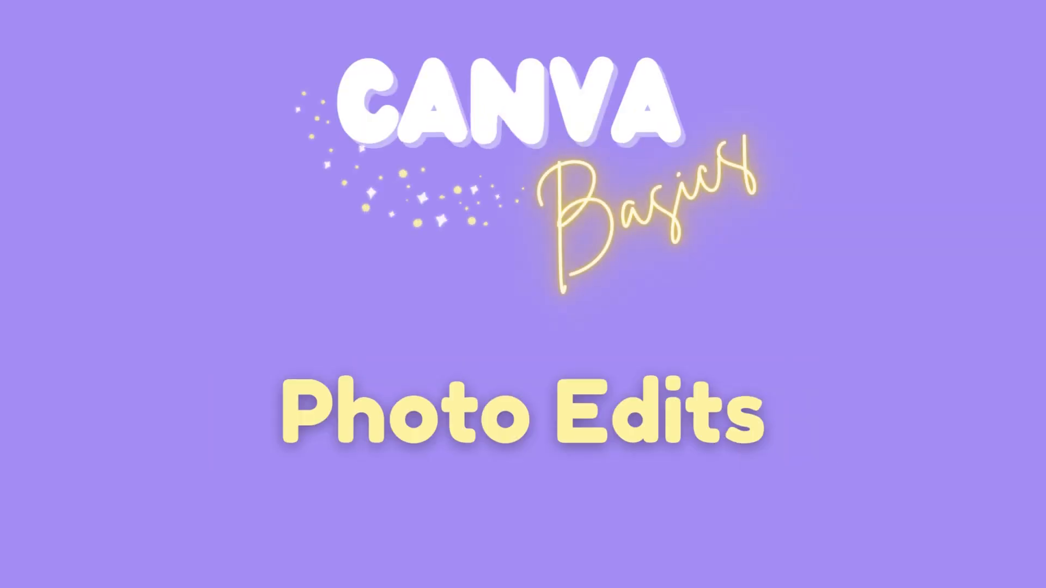
- Fill page 1 with the uploaded photo of the woman holding cards and shift the photo left within its 1:1 crop
{"action": "left_click", "coordinate": [20, 272]}
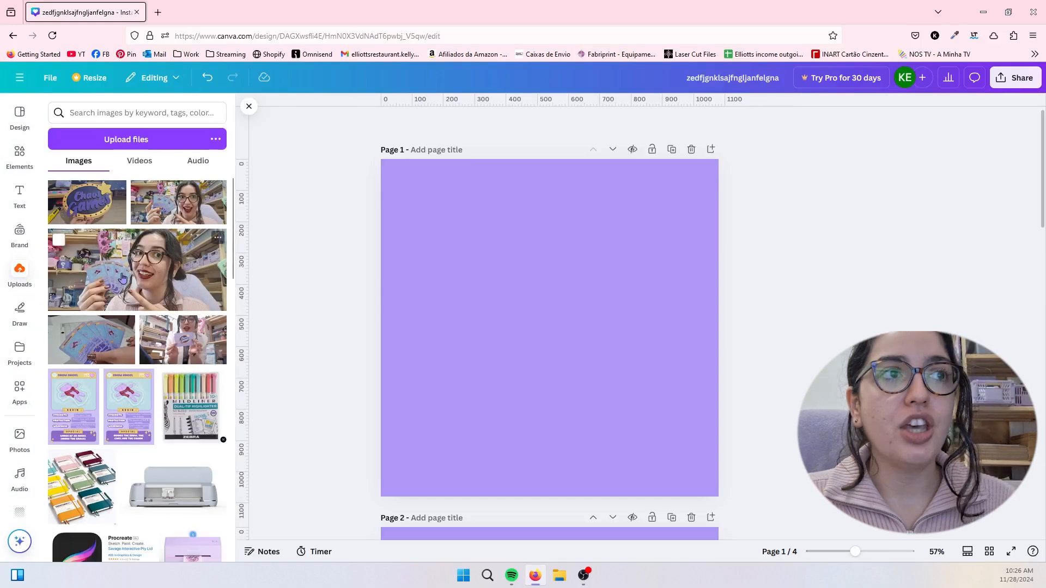
{"action": "left_click_drag", "start_coordinate": [137, 271], "coordinate": [396, 289]}
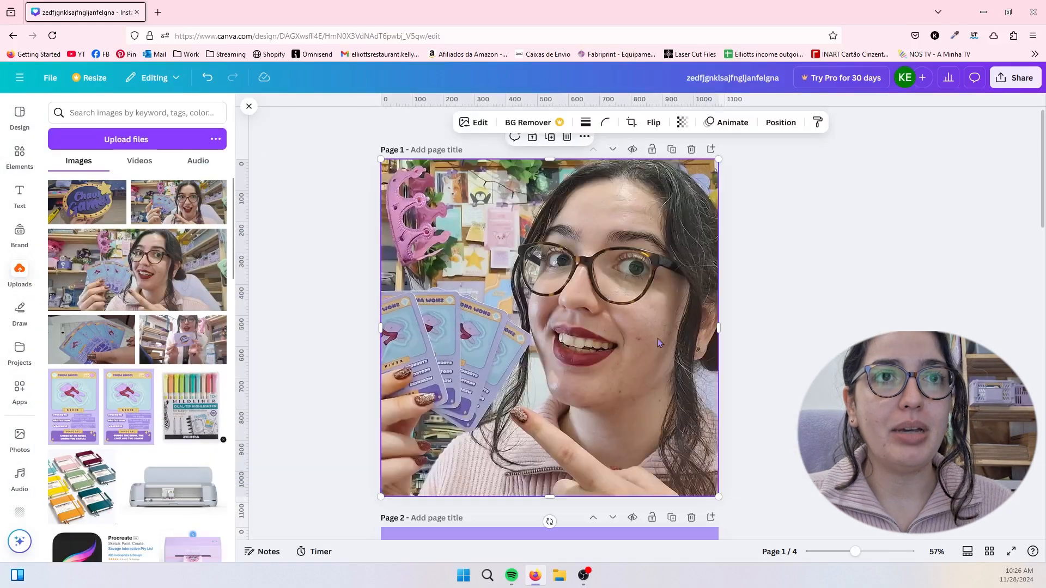
{"action": "double_click", "coordinate": [614, 342]}
{"action": "left_click_drag", "start_coordinate": [615, 342], "coordinate": [540, 344]}
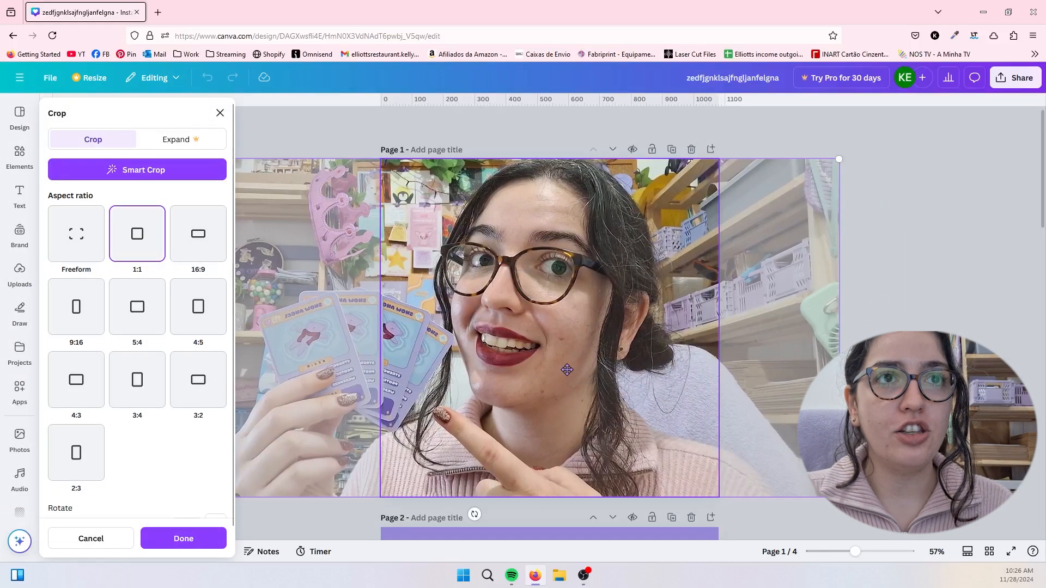
{"action": "left_click", "coordinate": [943, 293]}
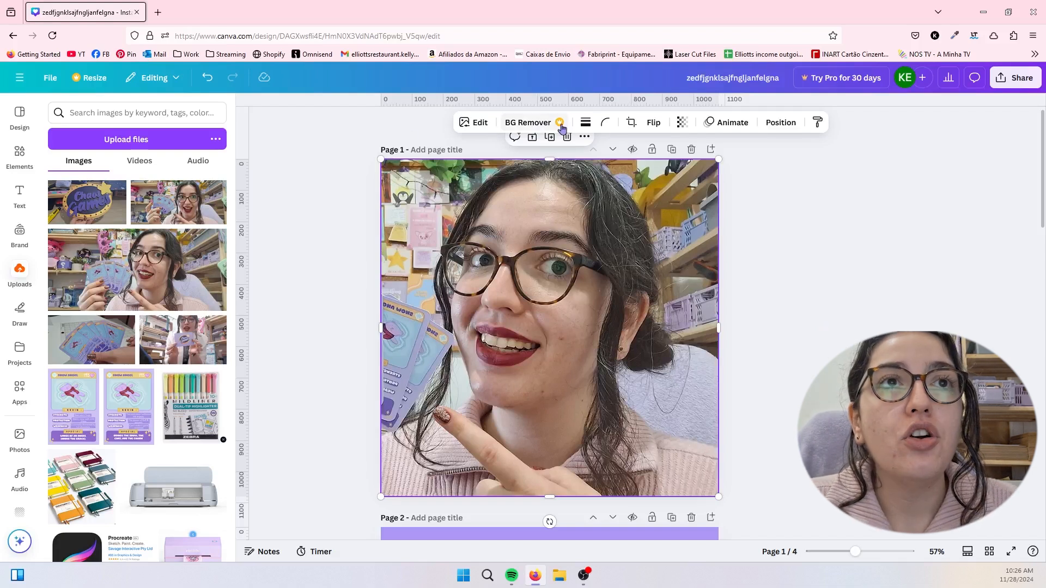
- Give the photo a thick solid border in the light purple of the Brand Kit palette
{"action": "left_click", "coordinate": [831, 342]}
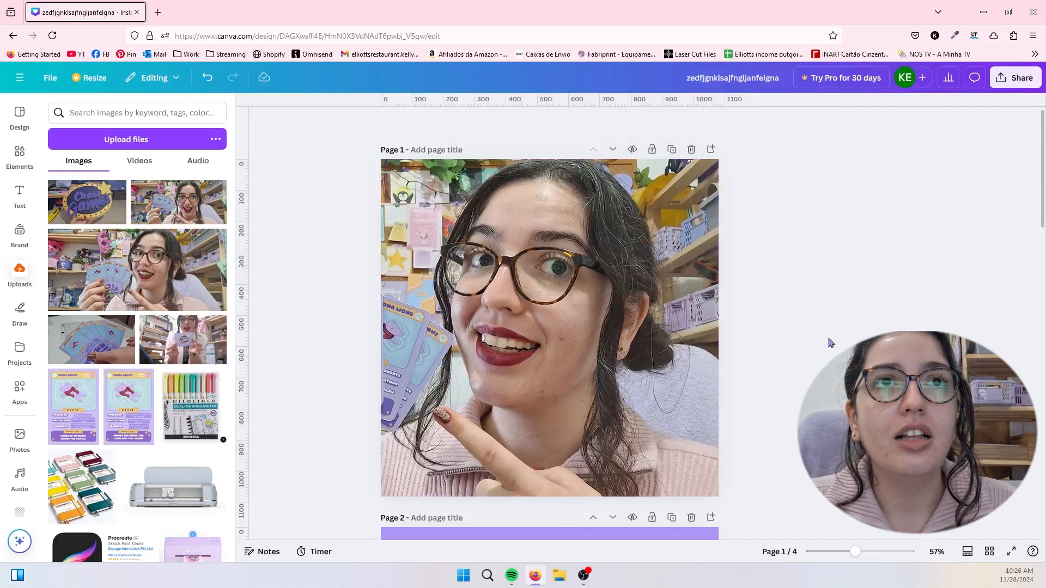
{"action": "left_click", "coordinate": [489, 344]}
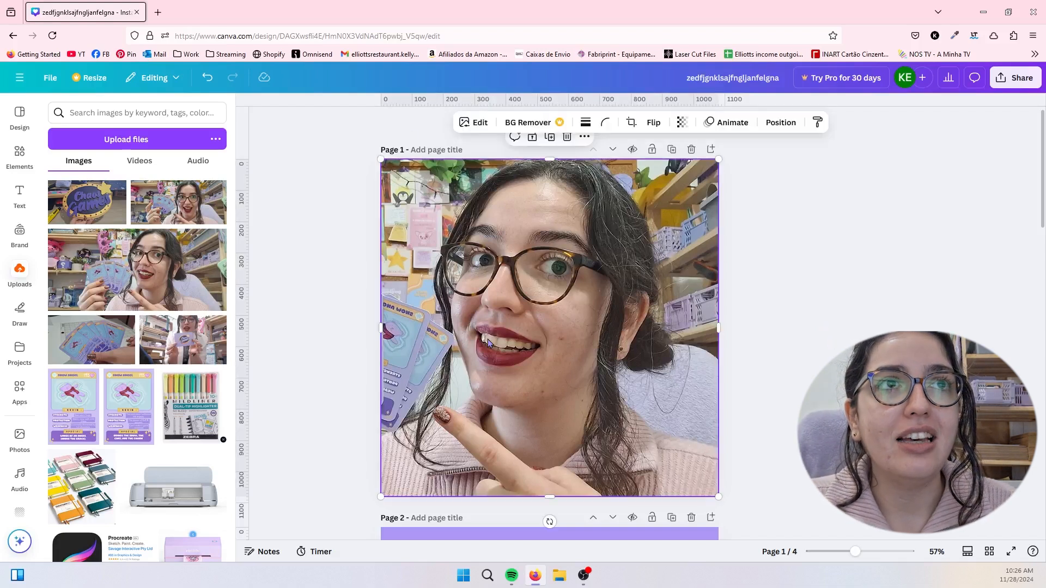
{"action": "left_click", "coordinate": [585, 122]}
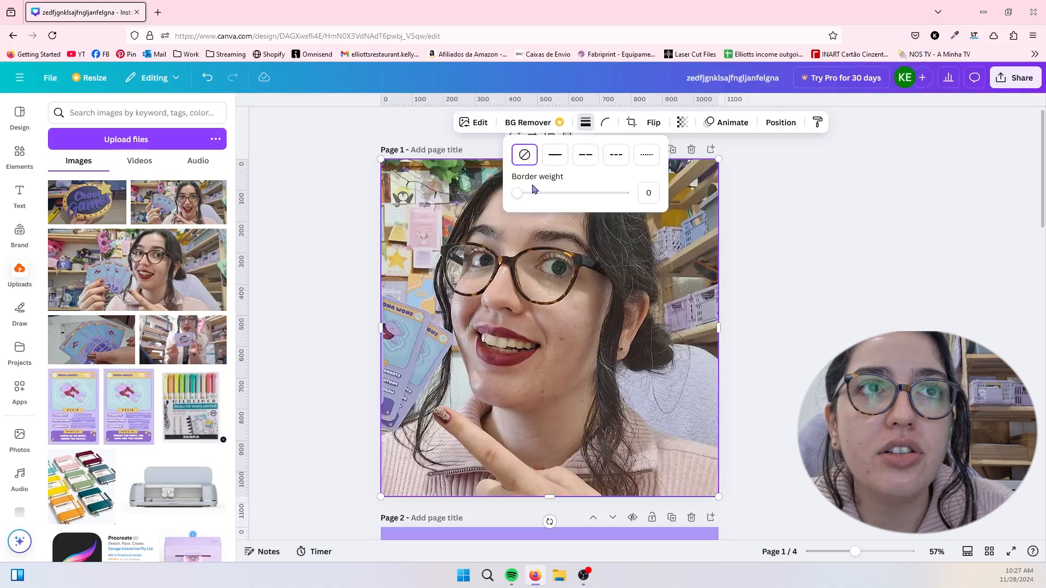
{"action": "left_click", "coordinate": [553, 157]}
{"action": "left_click_drag", "start_coordinate": [517, 199], "coordinate": [555, 192]}
{"action": "left_click", "coordinate": [575, 124]}
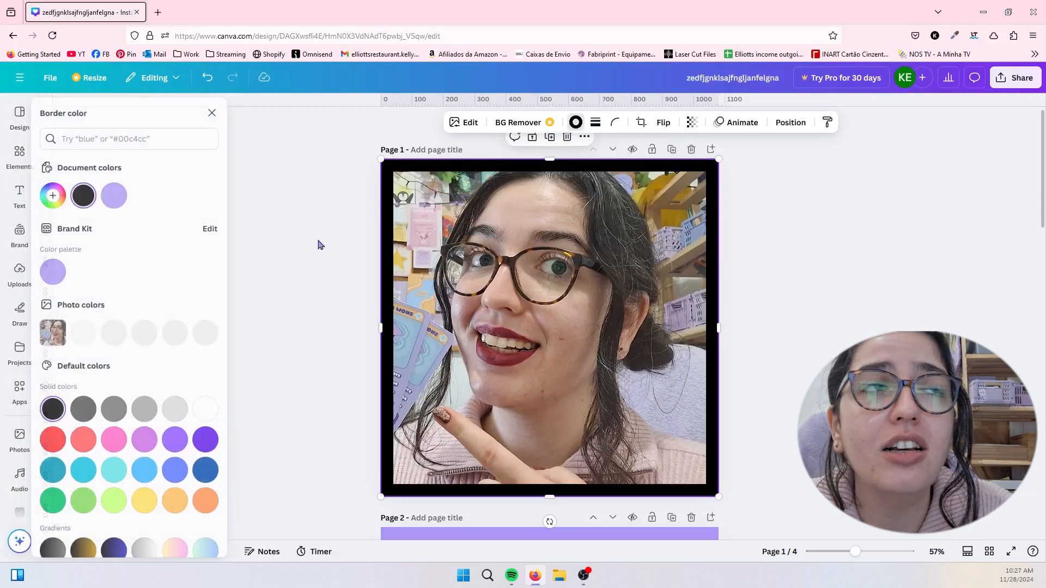
{"action": "left_click", "coordinate": [63, 270]}
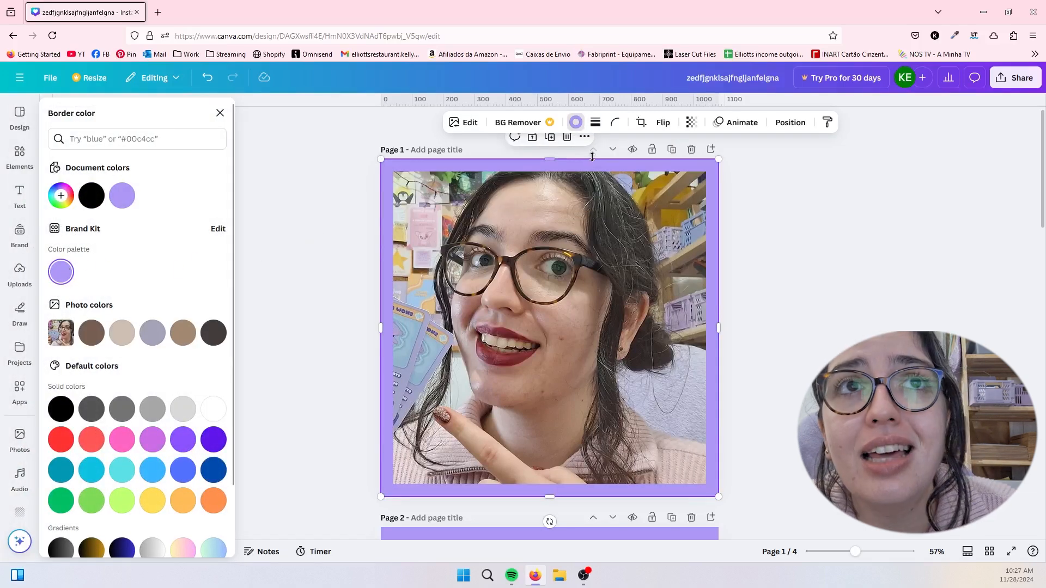
{"action": "left_click_drag", "start_coordinate": [682, 186], "coordinate": [712, 168]}
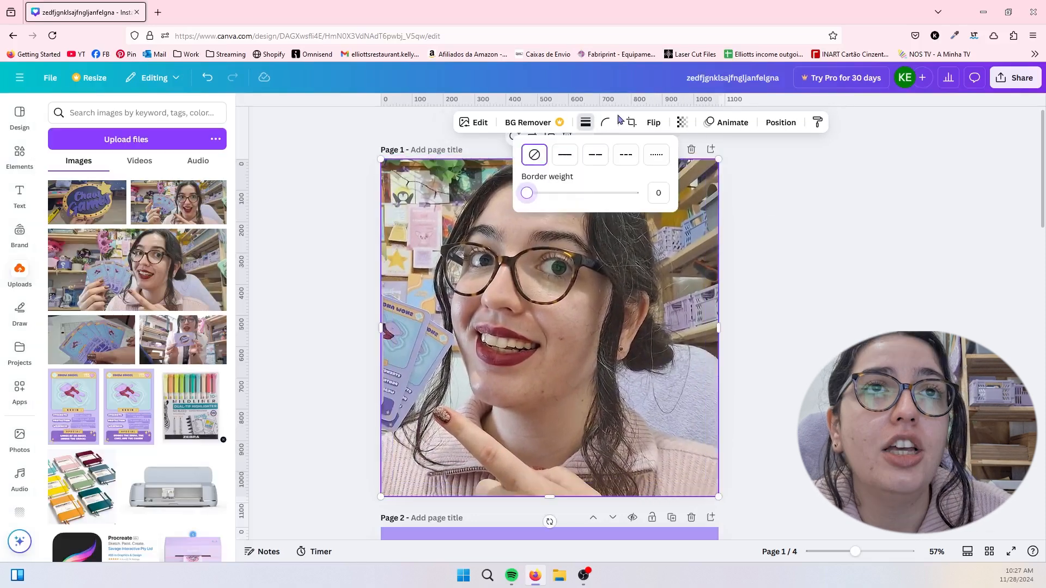
- Set the photo's corner rounding to 100, then back to 0
{"action": "left_click", "coordinate": [605, 122]}
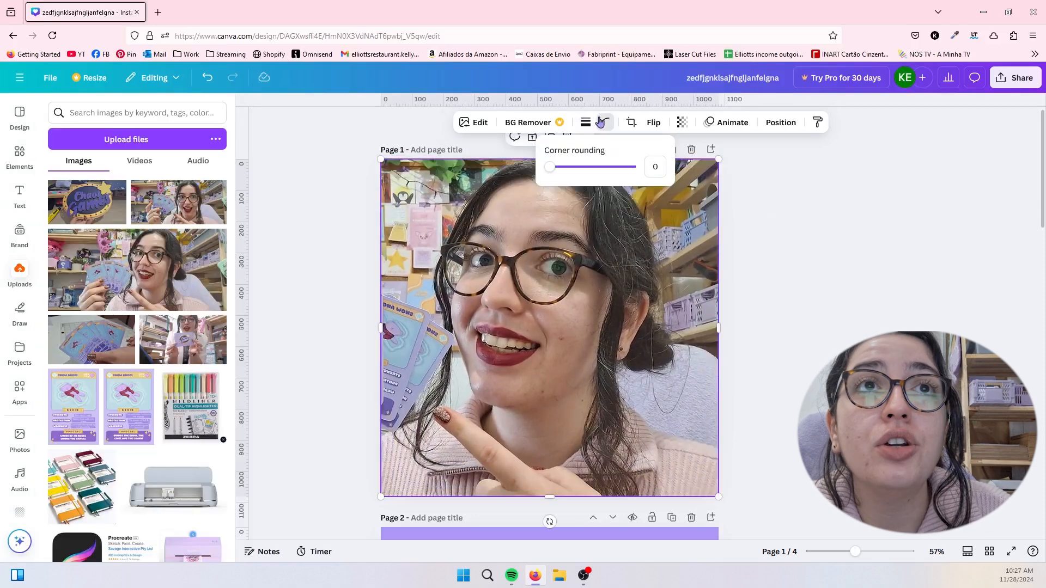
{"action": "left_click_drag", "start_coordinate": [545, 167], "coordinate": [646, 166]}
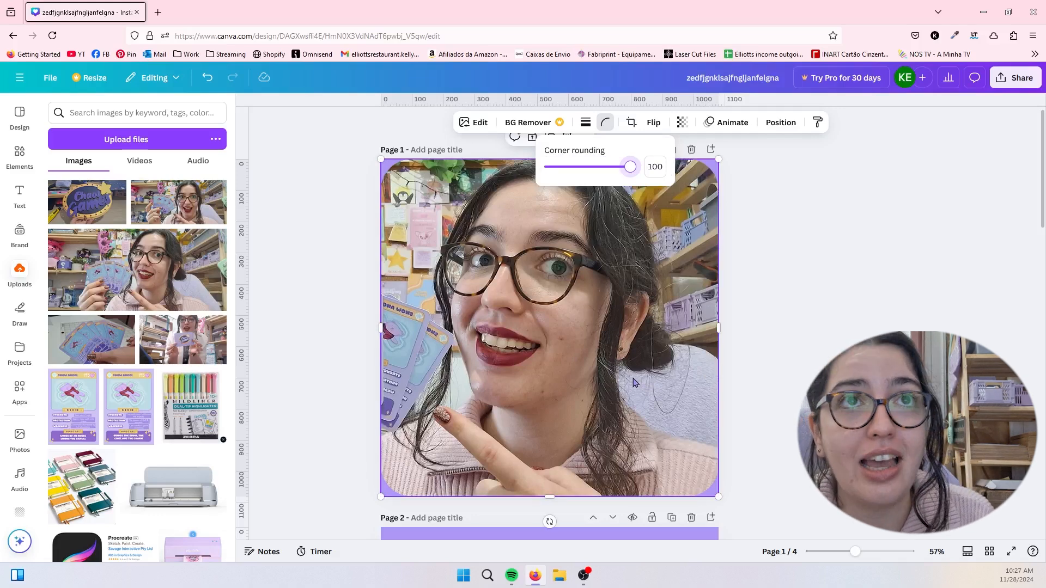
{"action": "left_click_drag", "start_coordinate": [631, 167], "coordinate": [549, 166]}
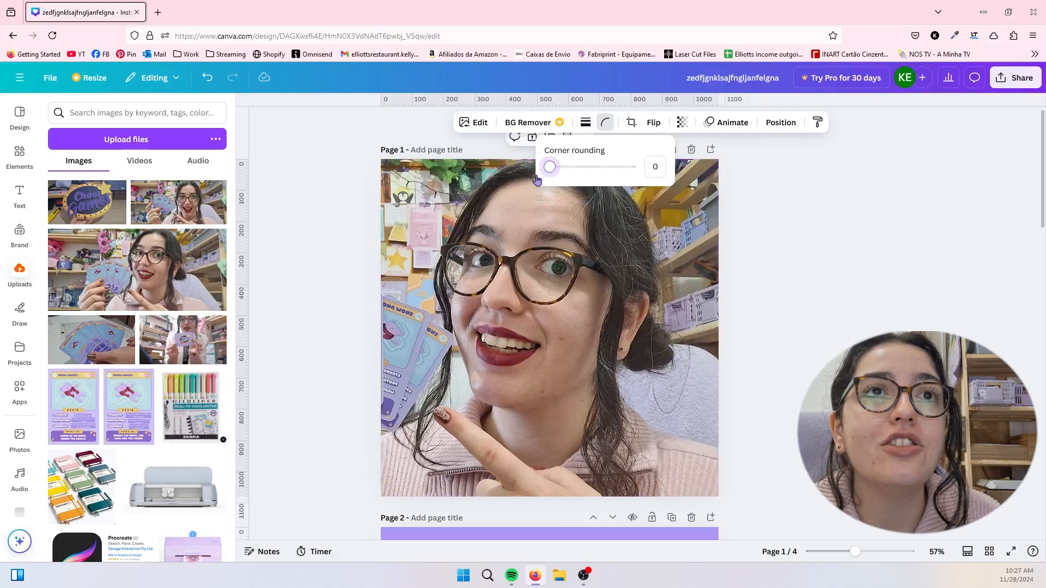
- Shift the photo to the right within its 1:1 crop so more of the cards show, and apply the crop
{"action": "left_click", "coordinate": [631, 122]}
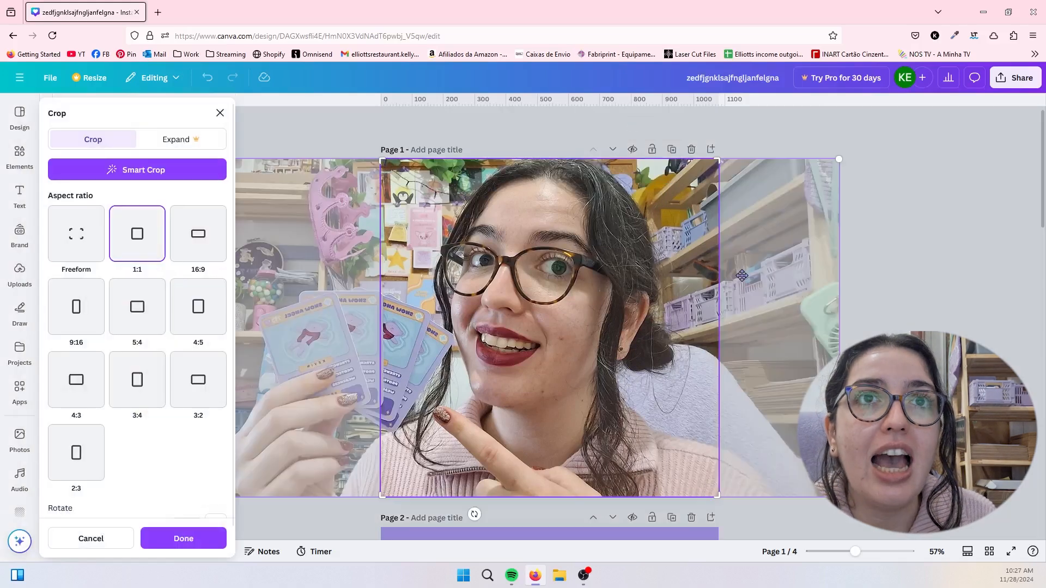
{"action": "left_click_drag", "start_coordinate": [743, 275], "coordinate": [775, 282]}
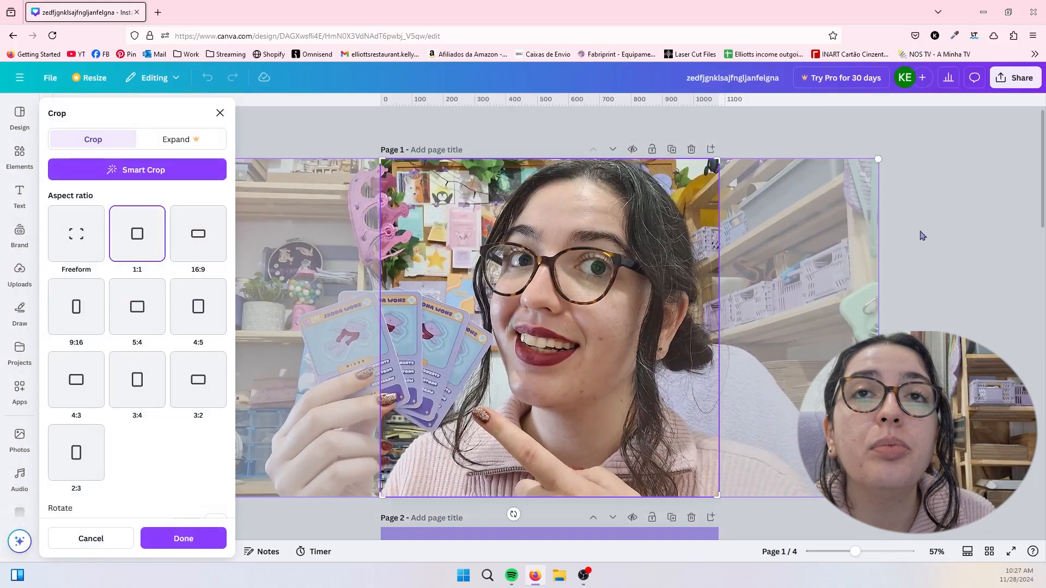
{"action": "left_click", "coordinate": [921, 235]}
{"action": "double_click", "coordinate": [460, 255]}
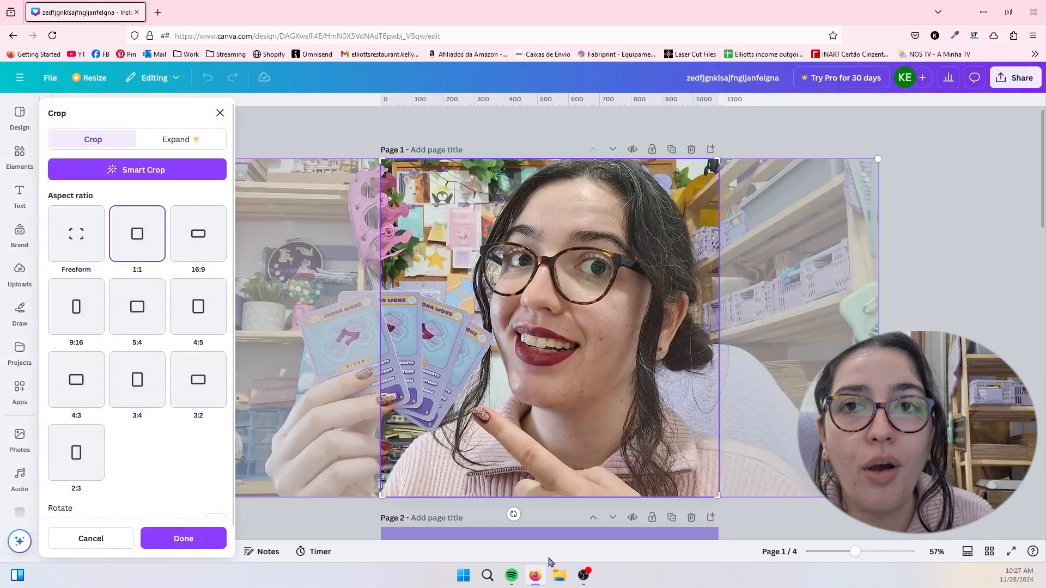
{"action": "left_click", "coordinate": [907, 284]}
- Flip the photo horizontally and vertically, reversing each flip, and try its transparency setting, leaving it at 100
{"action": "left_click", "coordinate": [653, 123]}
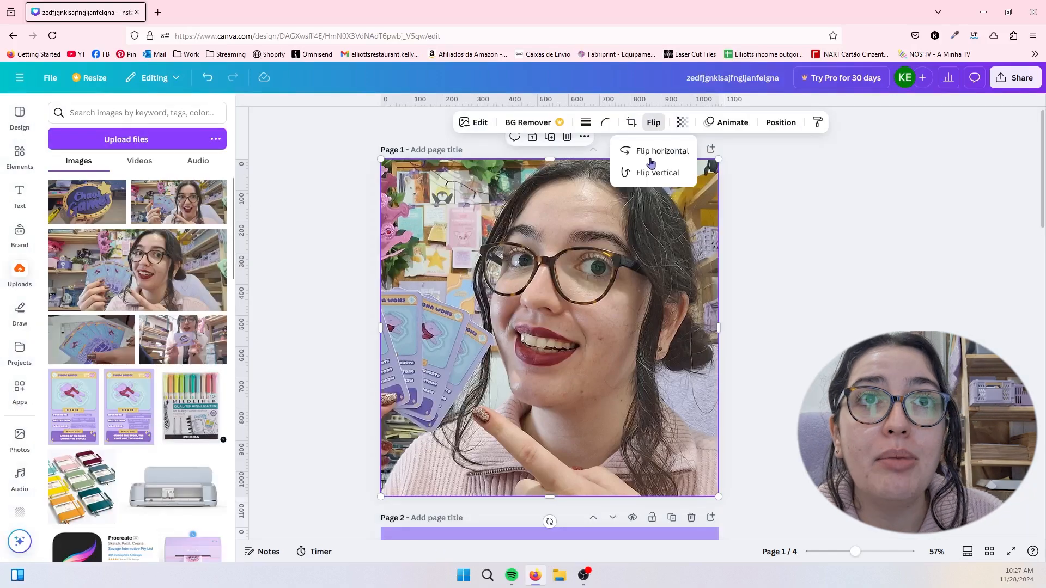
{"action": "left_click", "coordinate": [648, 152]}
{"action": "left_click", "coordinate": [649, 152]}
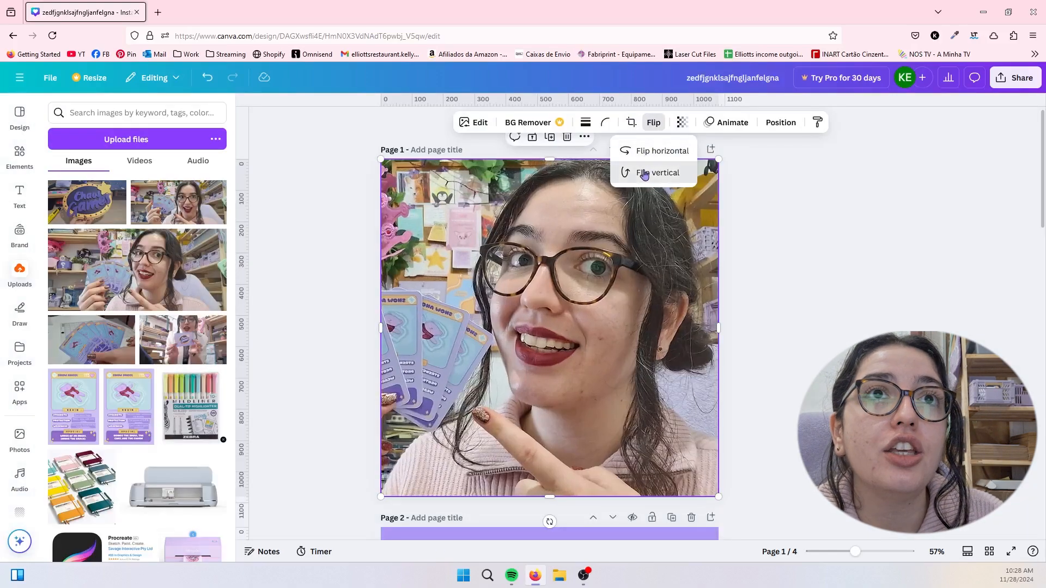
{"action": "left_click", "coordinate": [643, 172]}
{"action": "left_click", "coordinate": [644, 173]}
{"action": "left_click", "coordinate": [654, 122]}
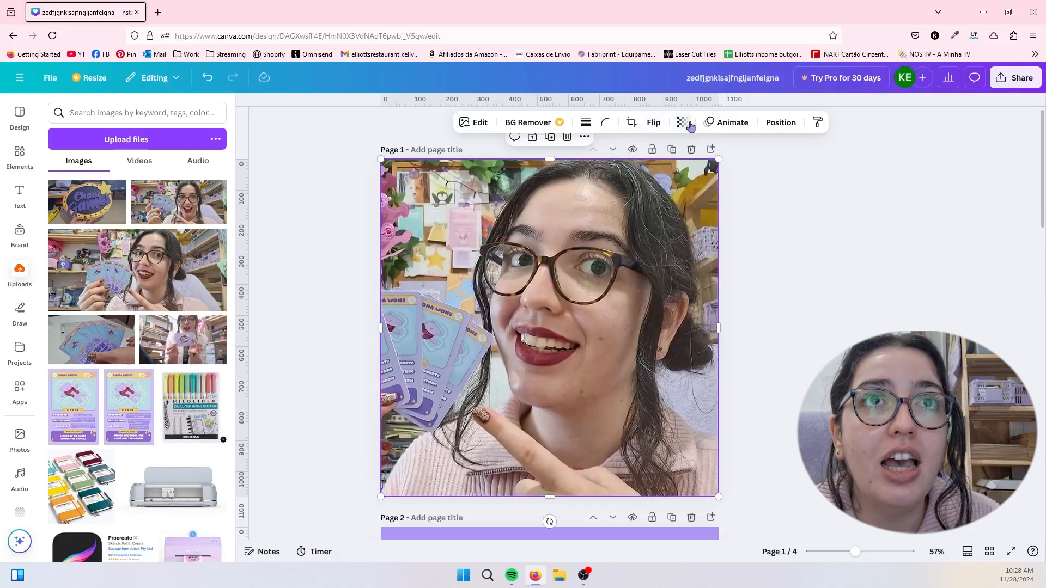
{"action": "left_click", "coordinate": [683, 122]}
{"action": "mouse_move", "coordinate": [710, 171]}
{"action": "left_mouse_down"}
{"action": "mouse_move", "coordinate": [648, 170]}
{"action": "mouse_move", "coordinate": [688, 170]}
{"action": "mouse_move", "coordinate": [674, 181]}
{"action": "mouse_move", "coordinate": [712, 170]}
{"action": "left_mouse_up"}
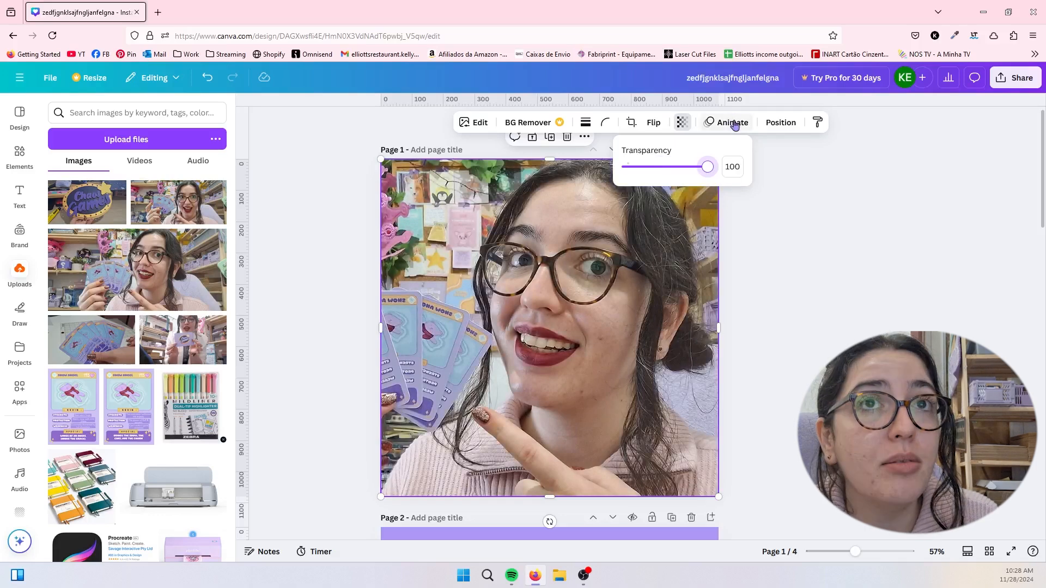
- Preview the Wipe, Fade, Blur, Baseline, Breathe and Sketch animations on the photo without applying one
{"action": "left_click", "coordinate": [735, 125]}
{"action": "scroll", "coordinate": [124, 401], "scroll_direction": "down", "scroll_amount": 4}
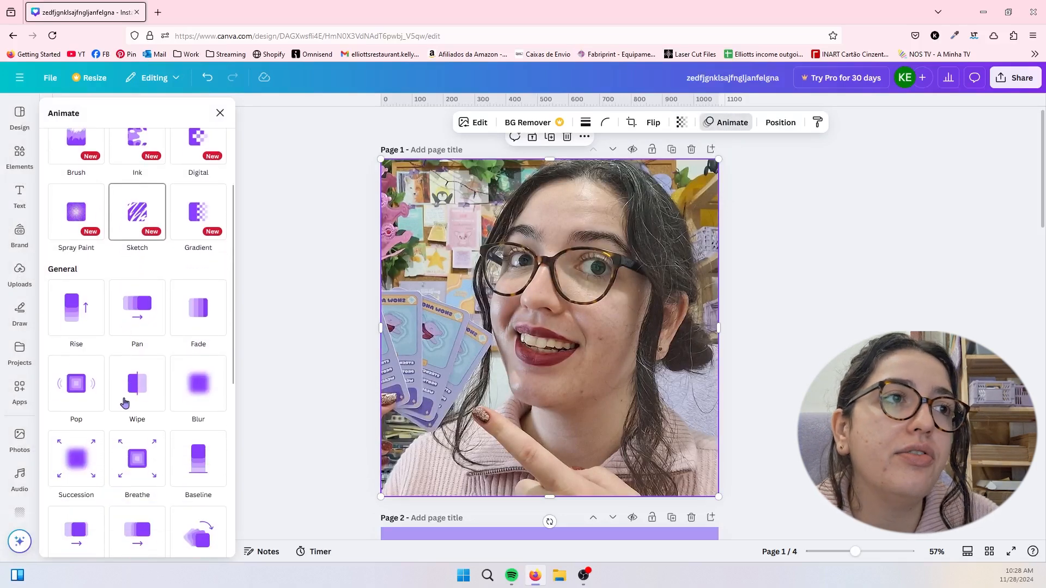
{"action": "left_click", "coordinate": [124, 402]}
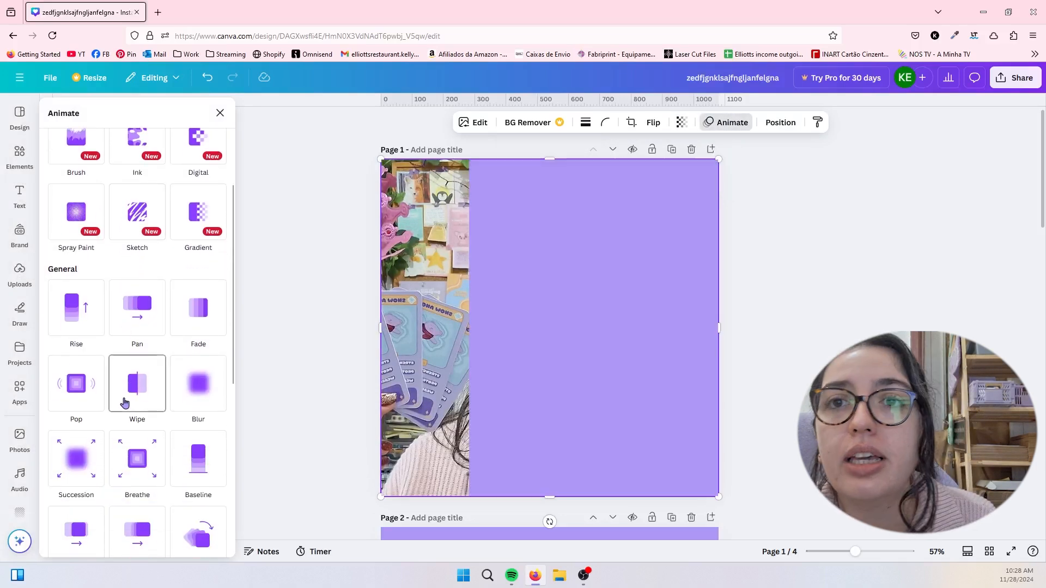
{"action": "left_click", "coordinate": [210, 338]}
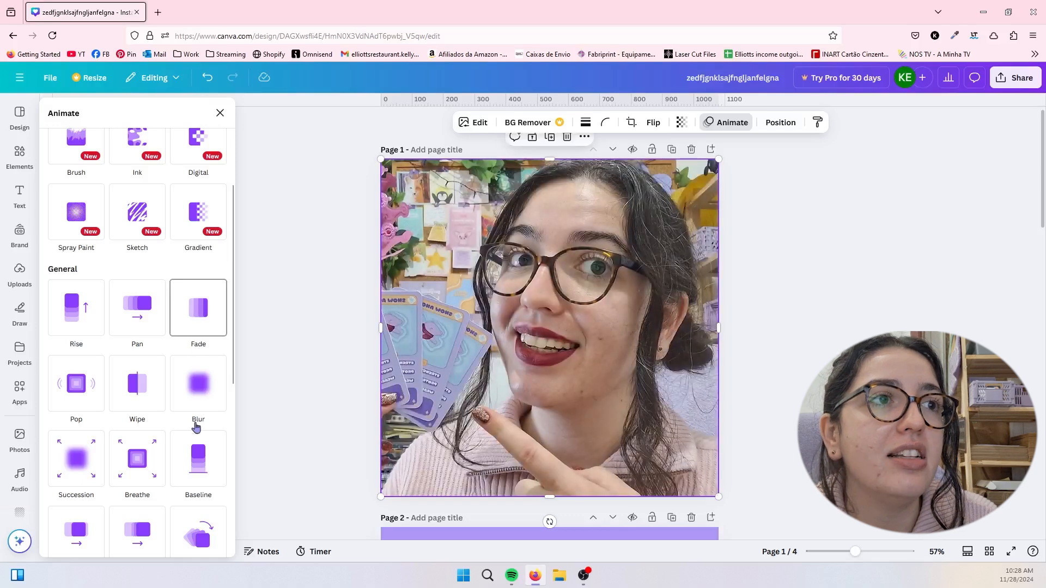
{"action": "left_click", "coordinate": [197, 426]}
{"action": "left_click", "coordinate": [191, 484]}
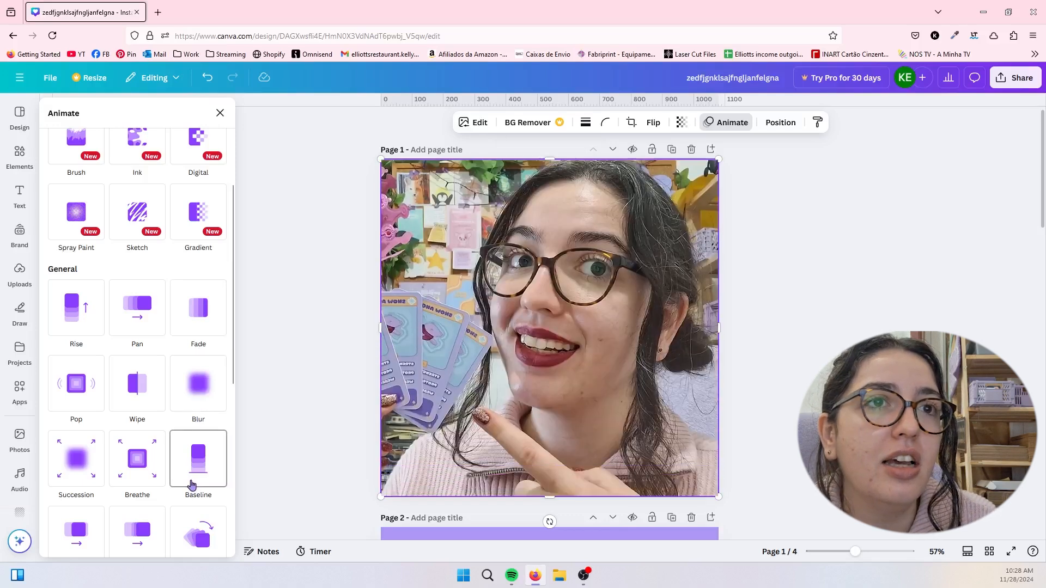
{"action": "left_click", "coordinate": [124, 483]}
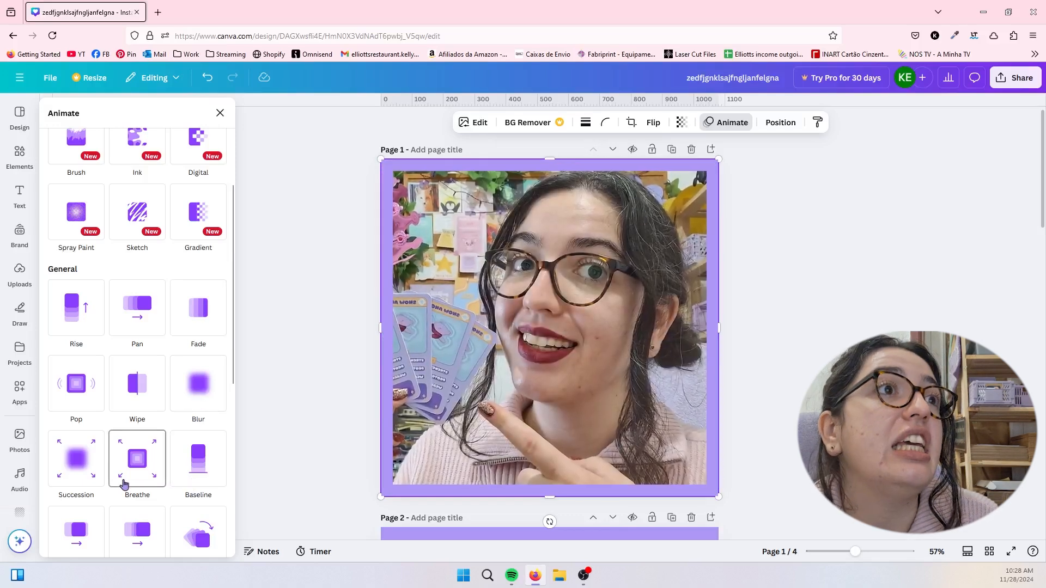
{"action": "left_click", "coordinate": [144, 224]}
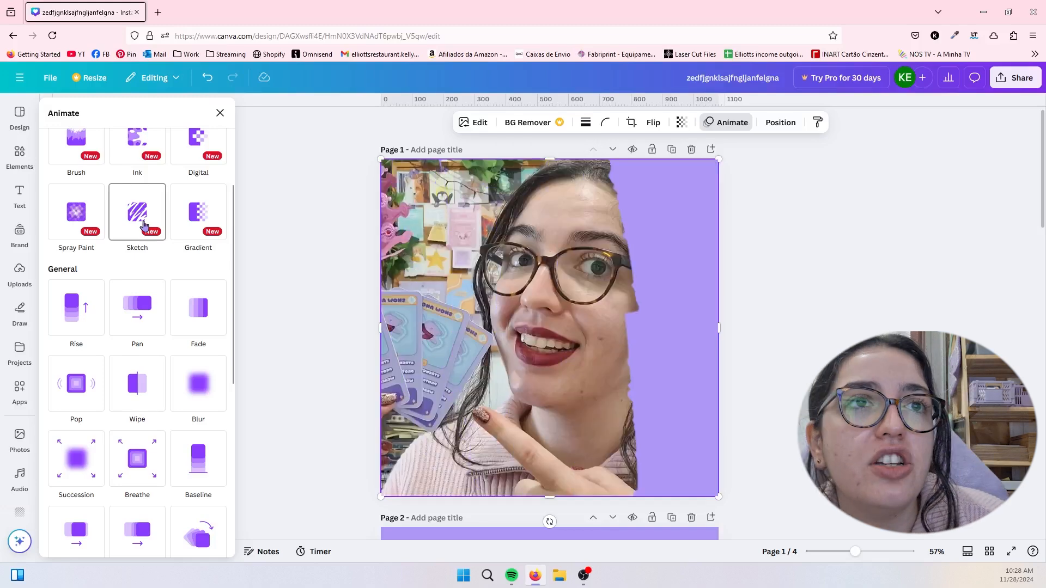
{"action": "left_click", "coordinate": [595, 352]}
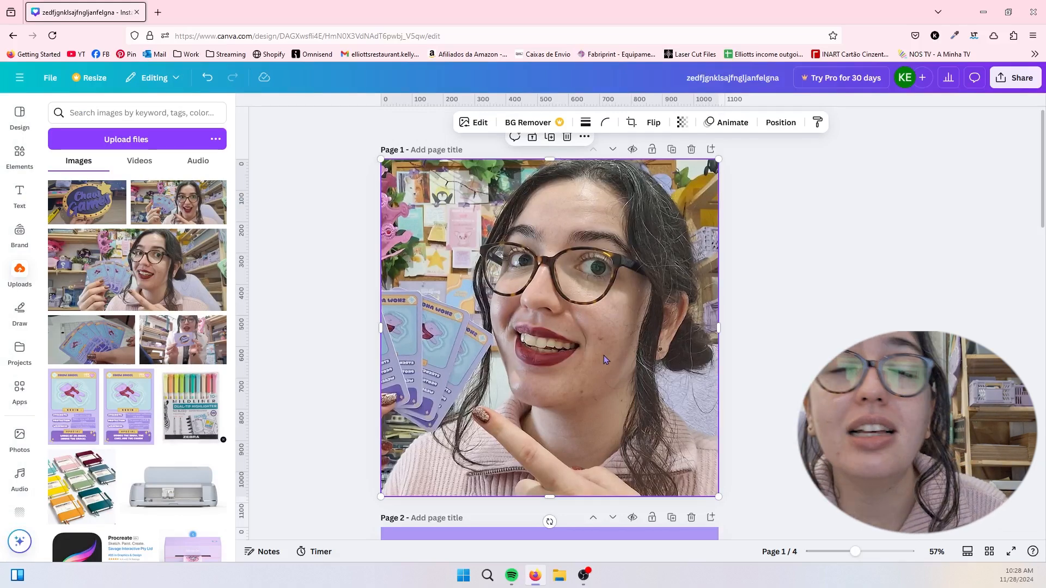
- Review the photo's position options, covering both the arrange settings and the page's layer list
{"action": "left_click", "coordinate": [779, 123]}
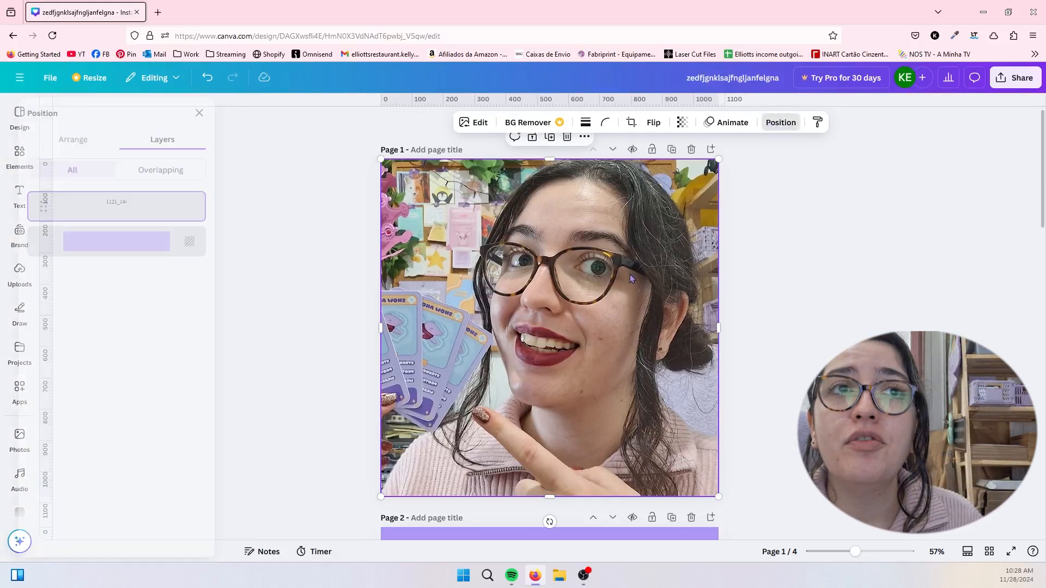
{"action": "left_click", "coordinate": [102, 144]}
{"action": "left_click", "coordinate": [167, 143]}
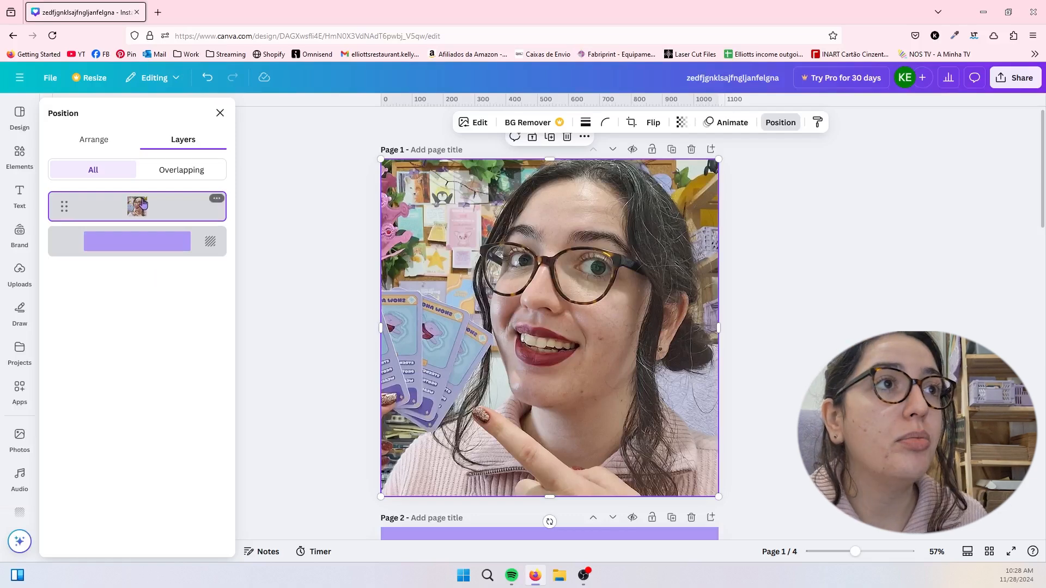
{"action": "mouse_move", "coordinate": [143, 210]}
{"action": "left_mouse_down"}
{"action": "mouse_move", "coordinate": [145, 264]}
{"action": "mouse_move", "coordinate": [146, 215]}
{"action": "left_mouse_up"}
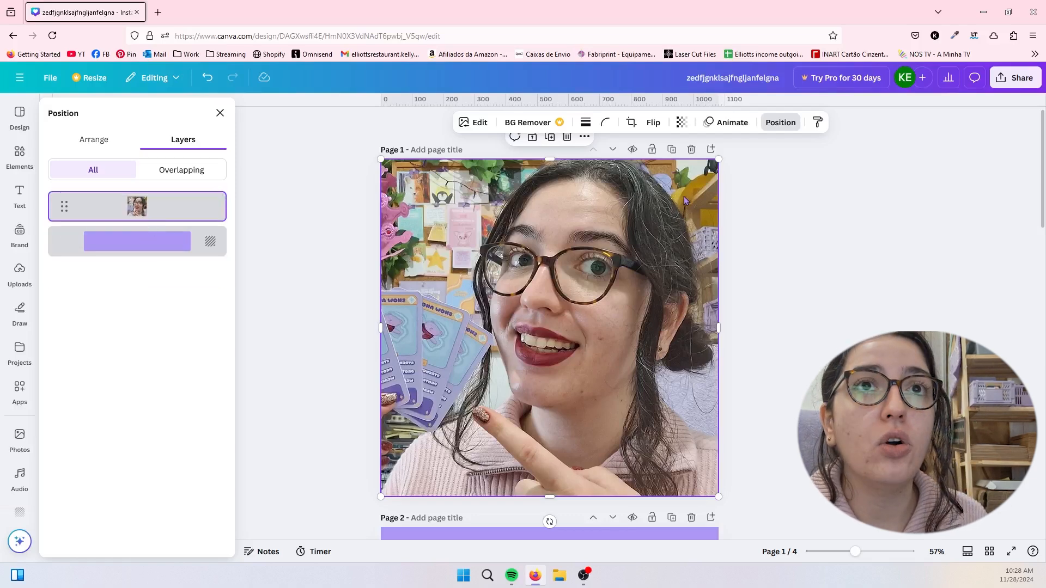
- Shrink the photo to about 638 px square and layer a duplicate, placed in the page's upper-right area, beneath the original
{"action": "left_click_drag", "start_coordinate": [717, 161], "coordinate": [561, 287]}
{"action": "left_click_drag", "start_coordinate": [502, 322], "coordinate": [627, 182]}
{"action": "left_click_drag", "start_coordinate": [145, 208], "coordinate": [146, 263]}
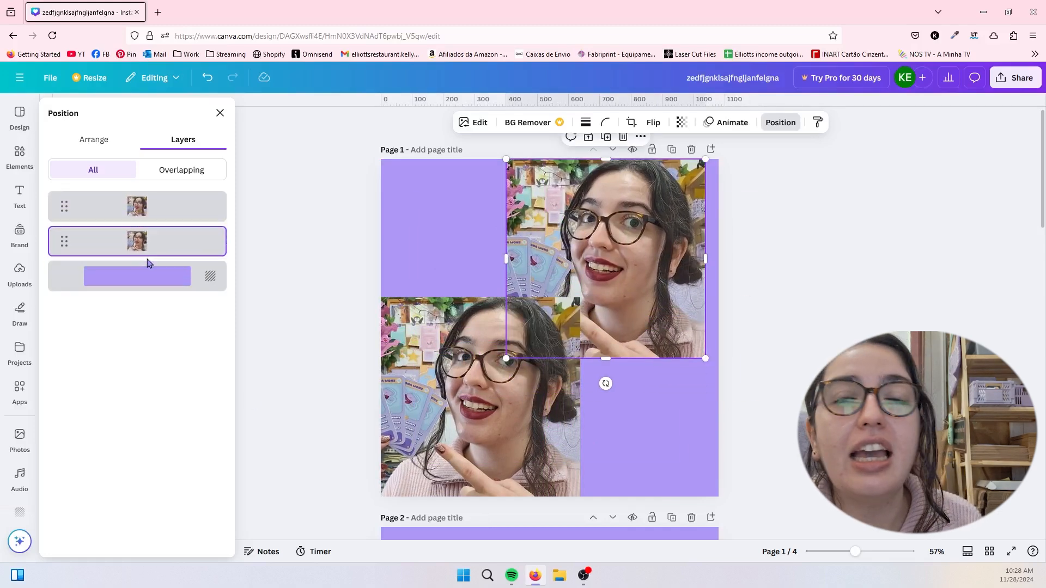
- Nudge both photos inward from the page edges and bring the upper-right photo to the front
{"action": "left_click", "coordinate": [104, 140]}
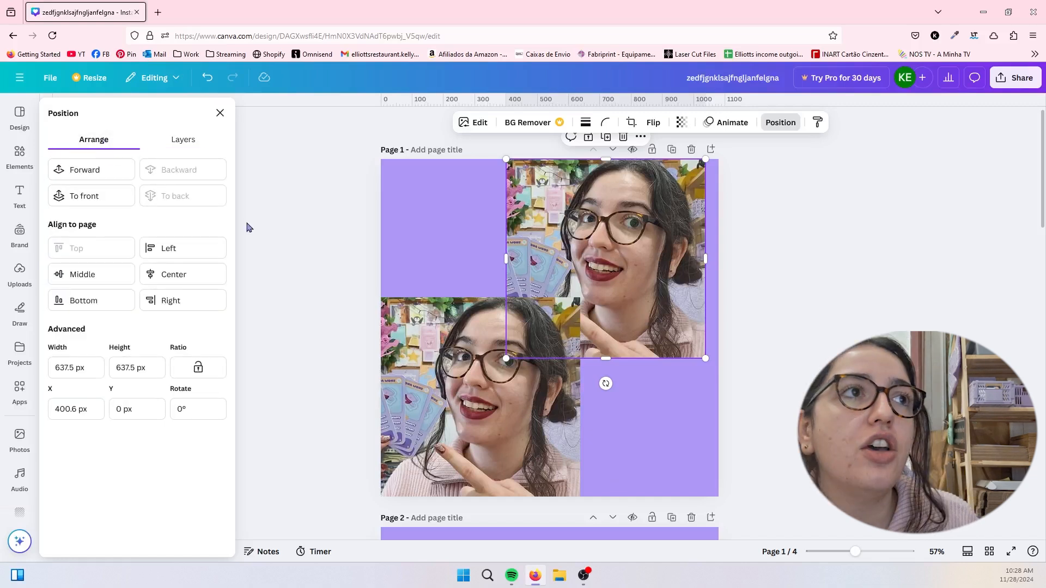
{"action": "left_click_drag", "start_coordinate": [540, 392], "coordinate": [553, 384]}
{"action": "left_click_drag", "start_coordinate": [644, 270], "coordinate": [644, 275]}
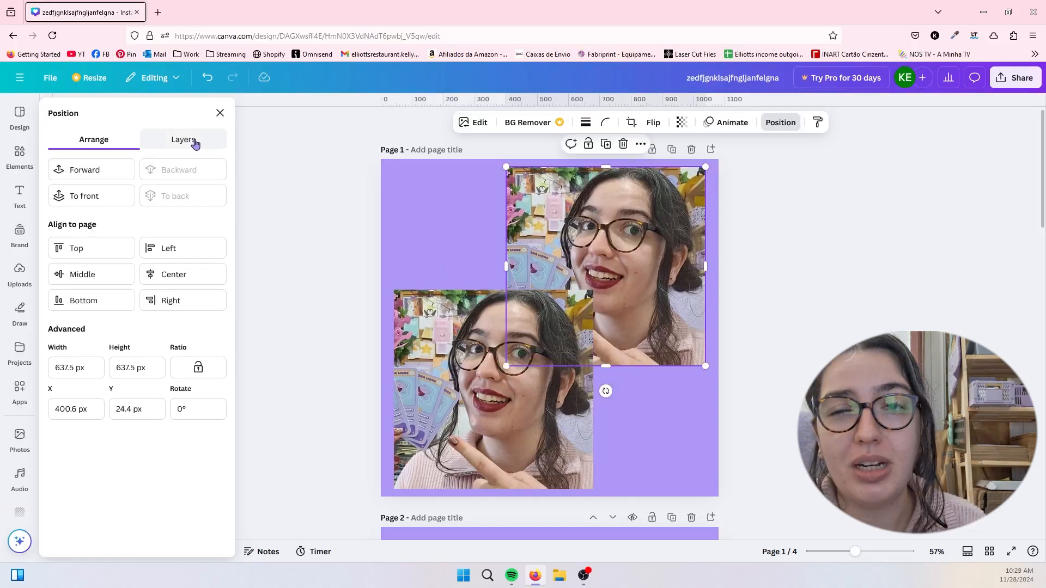
{"action": "left_click", "coordinate": [76, 190]}
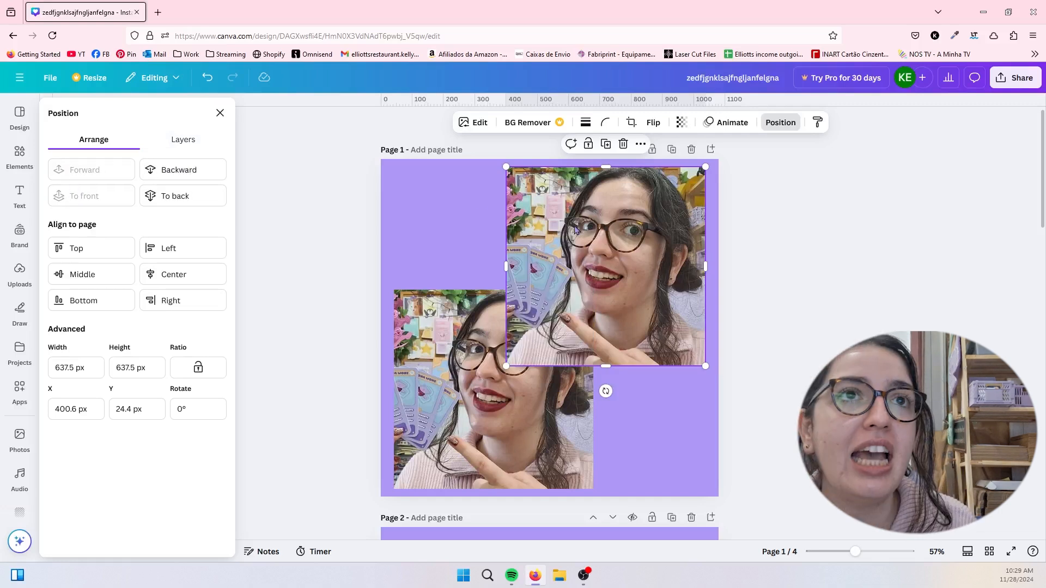
- Examine the layer and page alignment options offered in the upper-right photo's context menu
{"action": "right_click", "coordinate": [623, 232]}
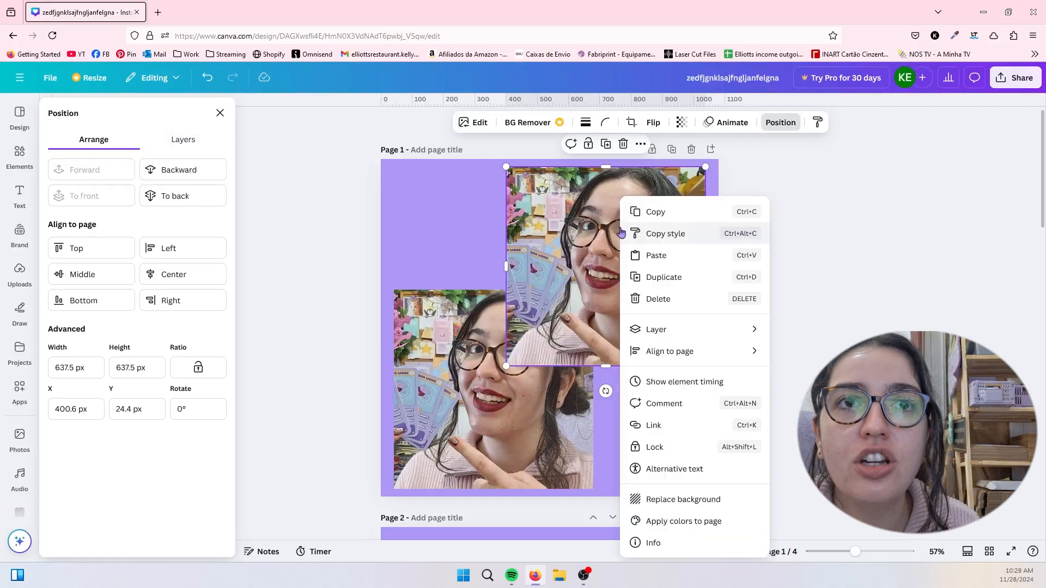
{"action": "mouse_move", "coordinate": [701, 338]}
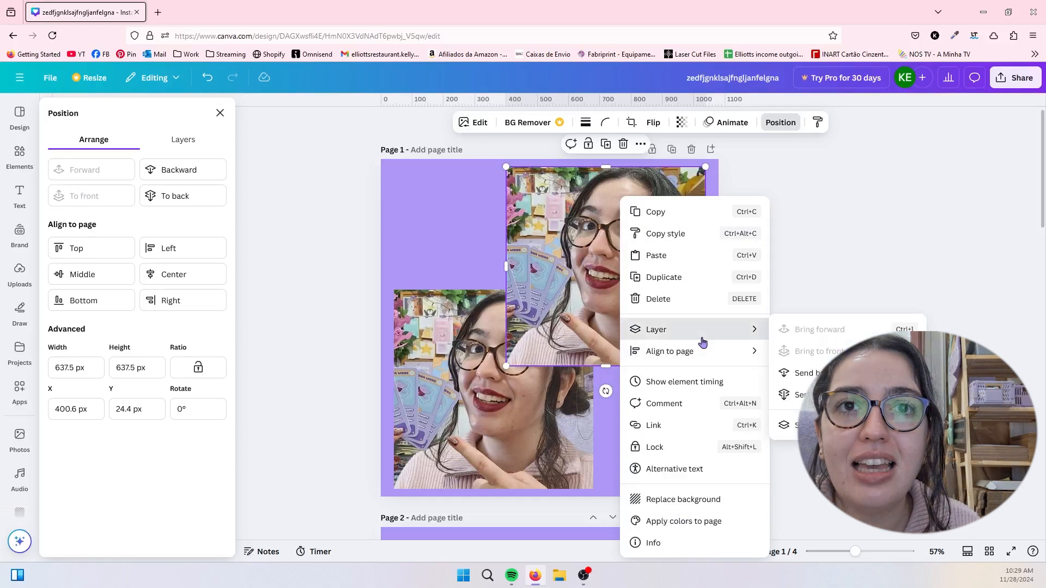
{"action": "mouse_move", "coordinate": [722, 356]}
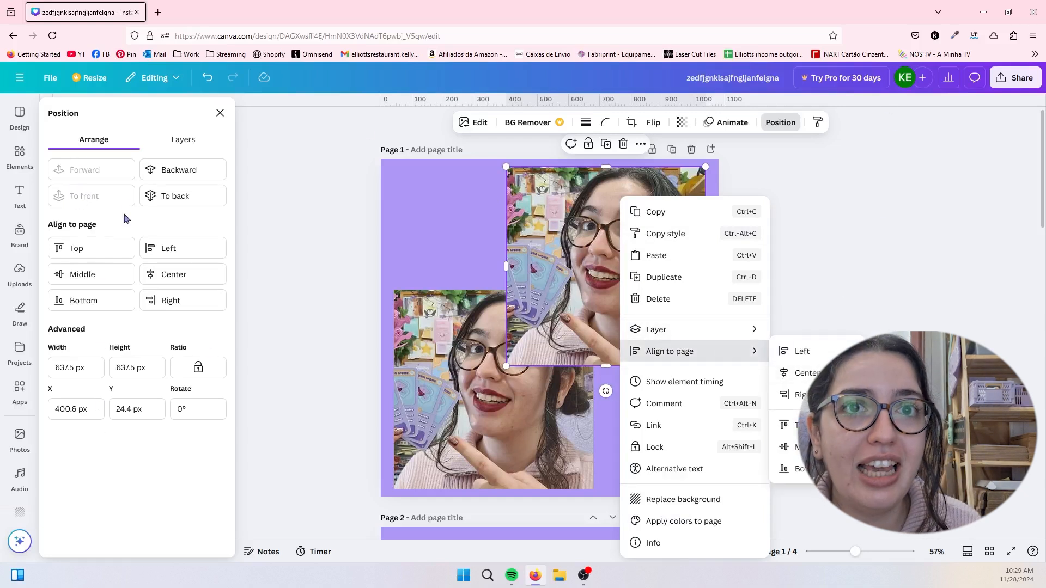
{"action": "left_click", "coordinate": [813, 358]}
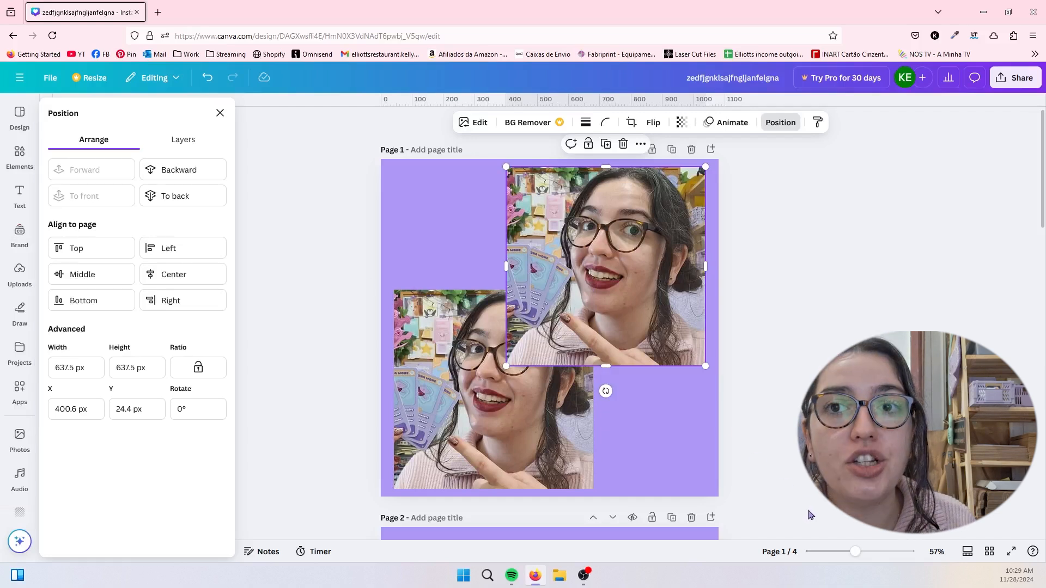
- Compare the alignment options for both photos selected together with those for the upper-right photo alone
{"action": "left_click_drag", "start_coordinate": [808, 513], "coordinate": [331, 136]}
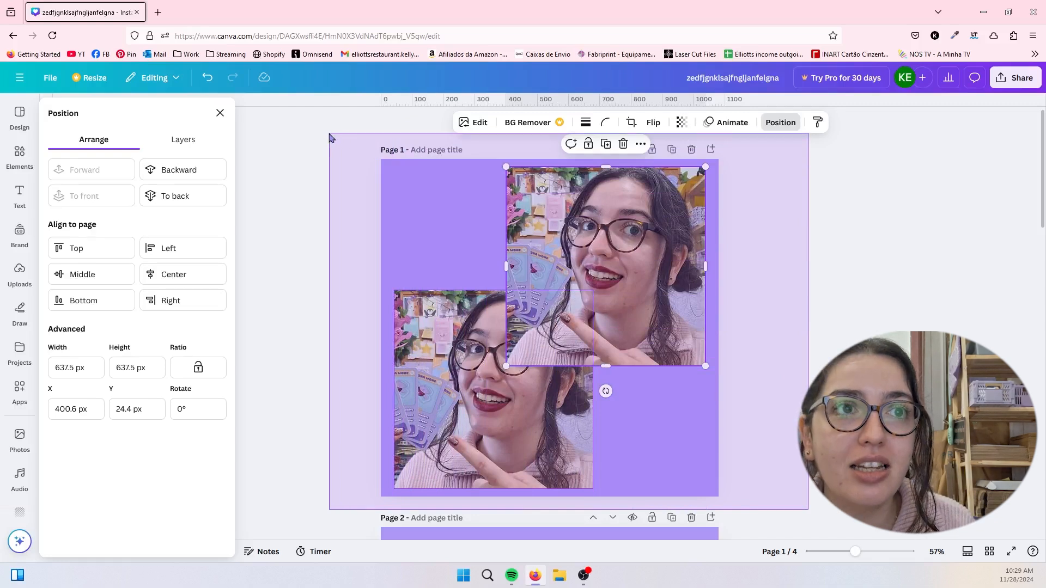
{"action": "left_click_drag", "start_coordinate": [331, 137], "coordinate": [332, 138]}
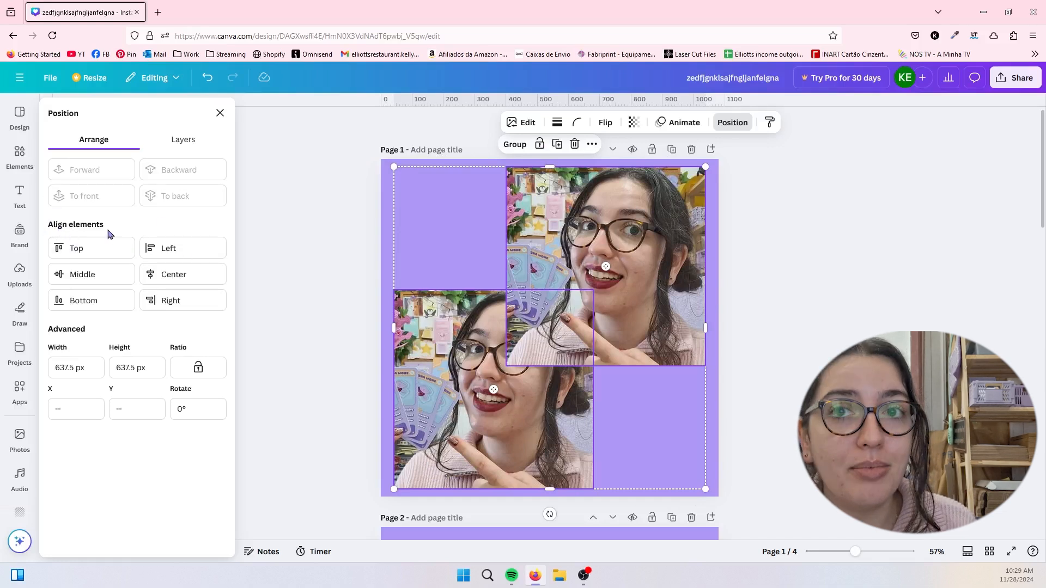
{"action": "left_click", "coordinate": [351, 248]}
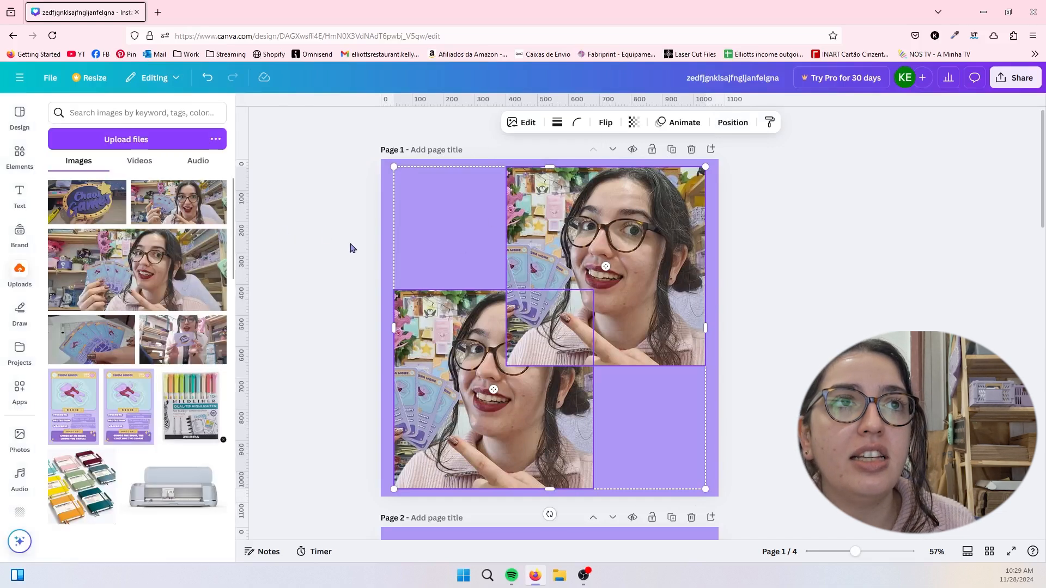
{"action": "left_click", "coordinate": [637, 249]}
{"action": "left_click", "coordinate": [785, 126]}
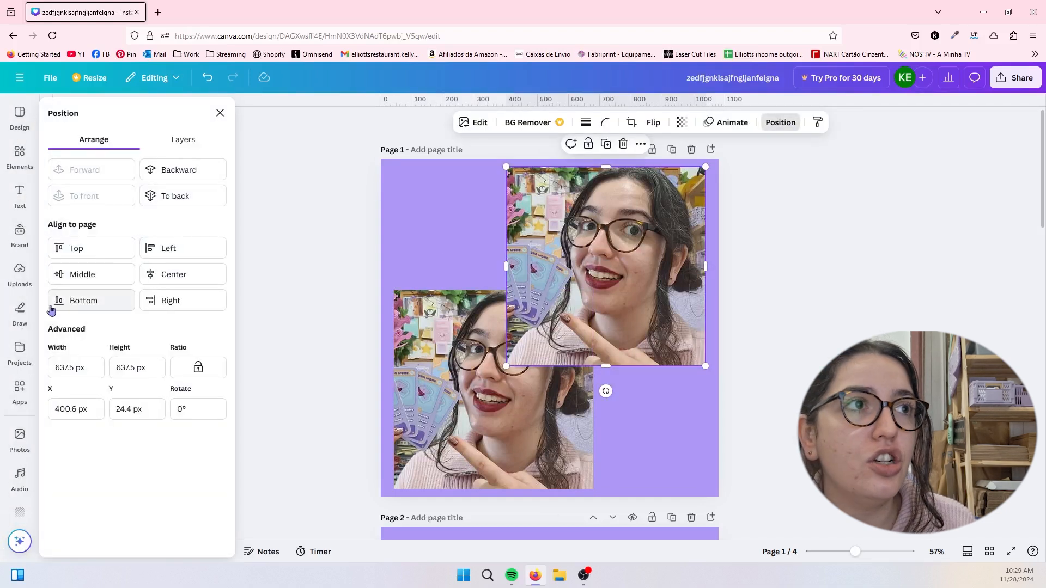
- Select both photos together, align them to each other by their horizontal centers, and deselect them
{"action": "left_click_drag", "start_coordinate": [817, 500], "coordinate": [144, 188]}
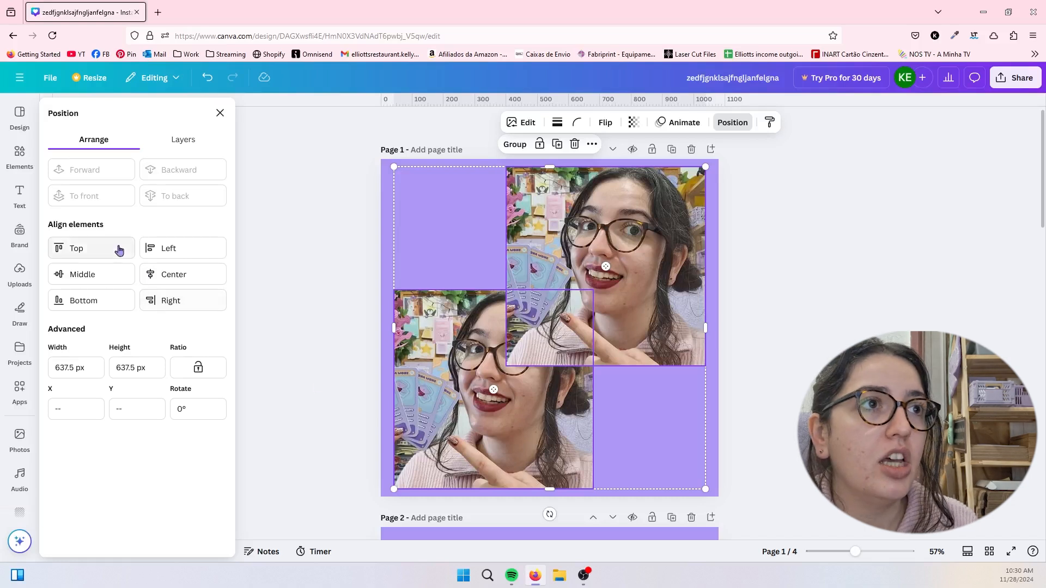
{"action": "left_click", "coordinate": [148, 273]}
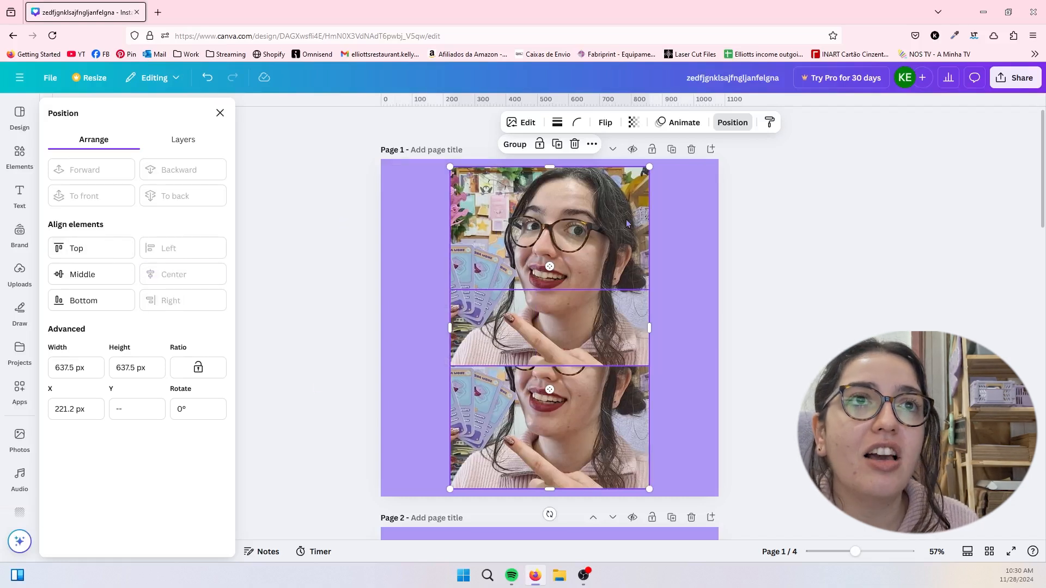
{"action": "mouse_move", "coordinate": [624, 230]}
{"action": "left_mouse_down"}
{"action": "mouse_move", "coordinate": [613, 229]}
{"action": "mouse_move", "coordinate": [632, 229]}
{"action": "mouse_move", "coordinate": [623, 225]}
{"action": "left_mouse_up"}
{"action": "left_click", "coordinate": [720, 381]}
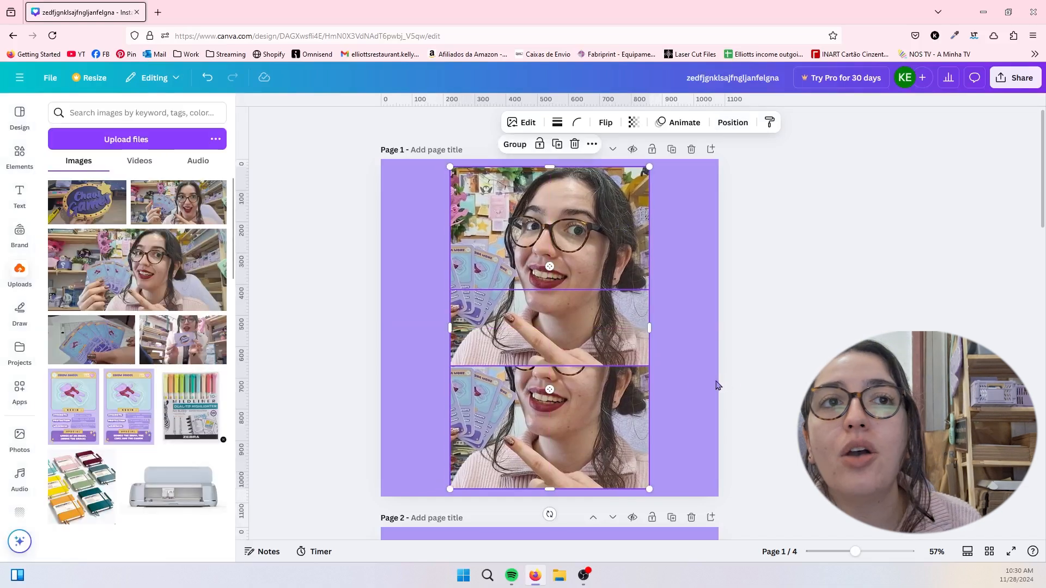
{"action": "left_click", "coordinate": [693, 401]}
- Move the upper photo left to about X 84 px, Y 23 px with its position settings shown
{"action": "left_click", "coordinate": [617, 215]}
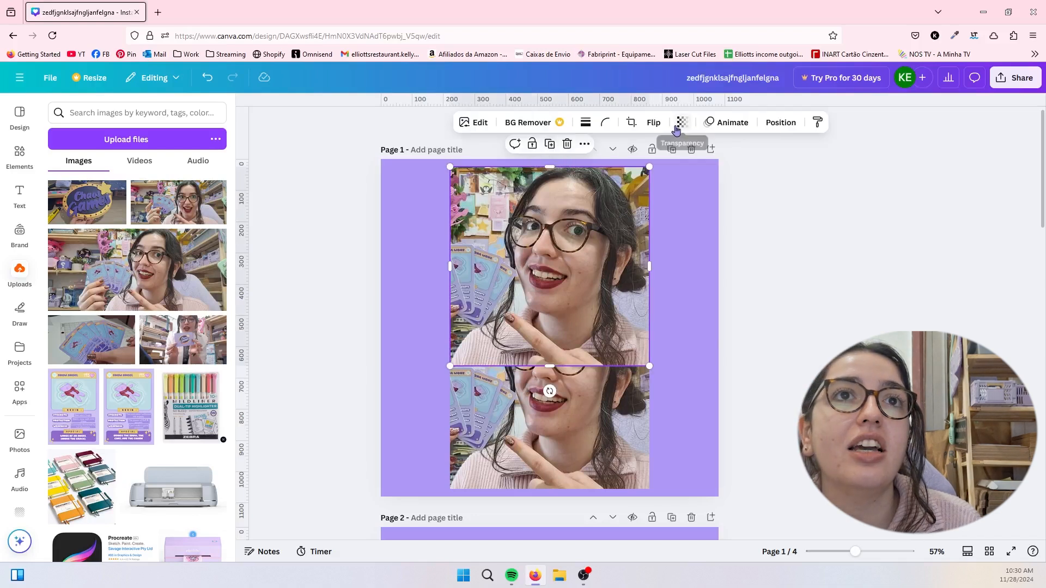
{"action": "left_click", "coordinate": [785, 126]}
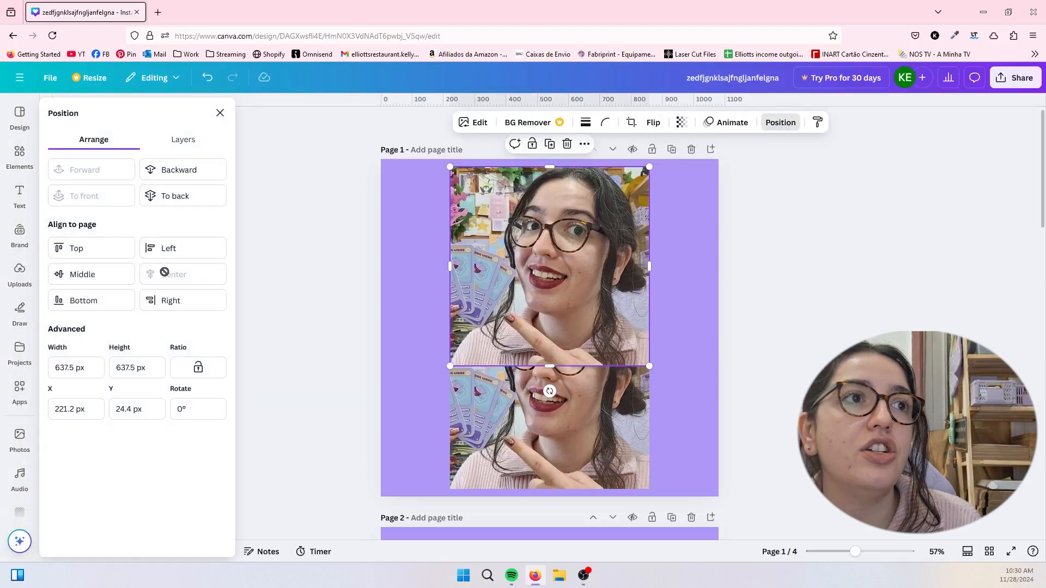
{"action": "left_click_drag", "start_coordinate": [537, 272], "coordinate": [494, 273]}
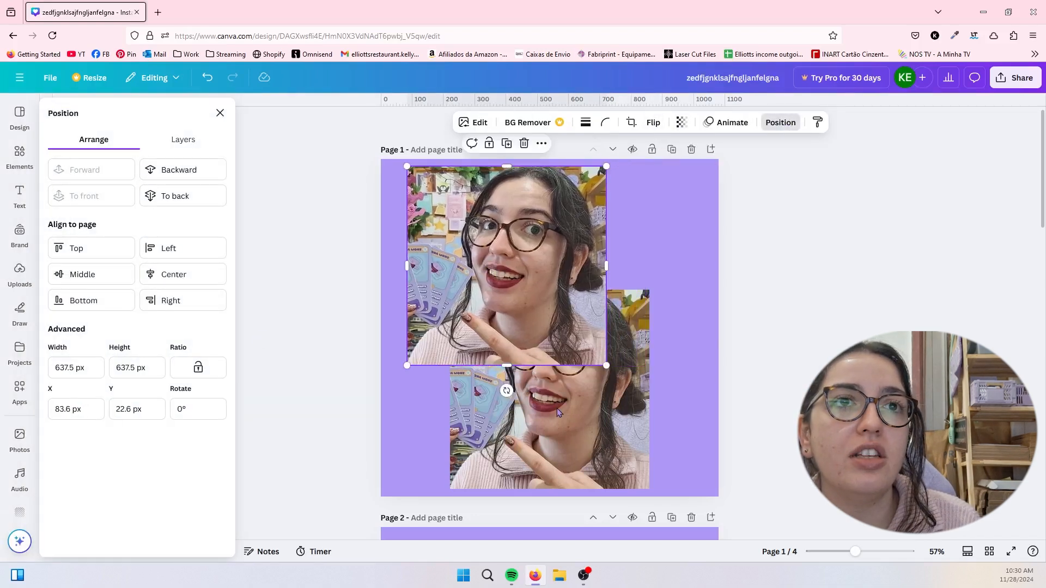
- Move the lower photo to about X 364 px, Y 443 px, and center the upper and lower photos individually on the page horizontally
{"action": "left_click_drag", "start_coordinate": [557, 407], "coordinate": [603, 416]}
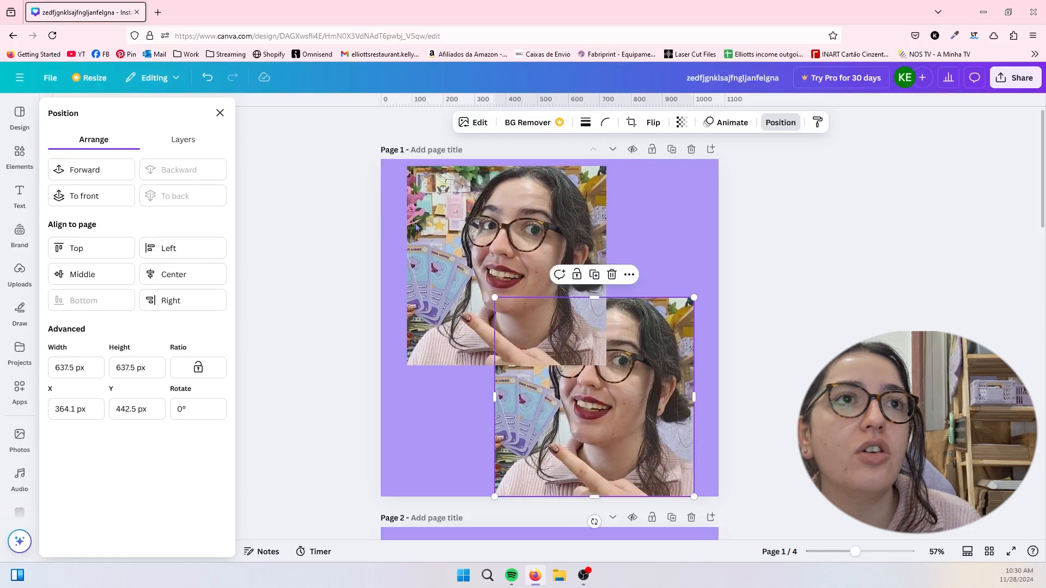
{"action": "left_click", "coordinate": [422, 227]}
{"action": "left_click", "coordinate": [175, 271]}
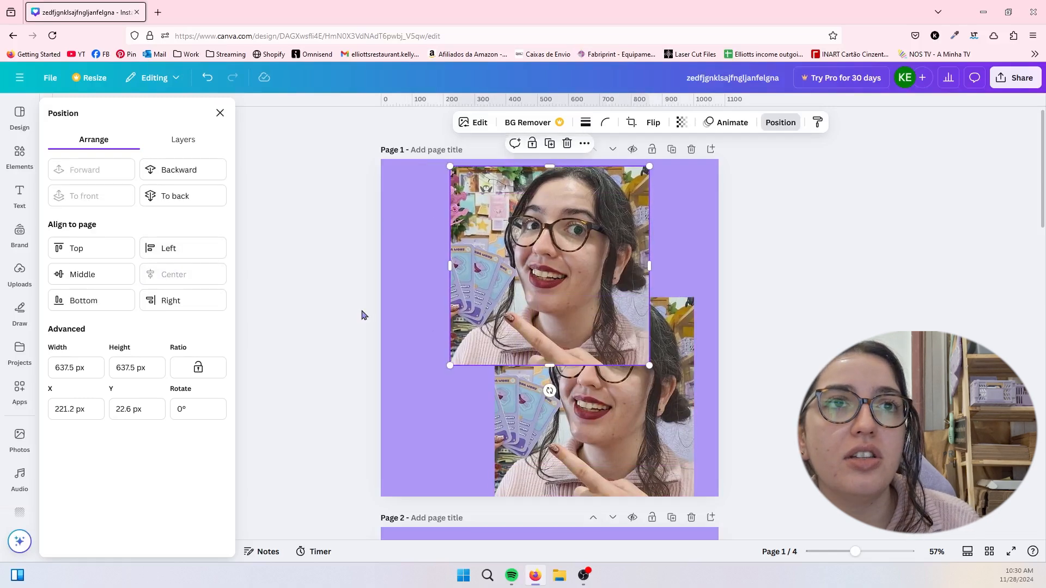
{"action": "left_click", "coordinate": [561, 409]}
{"action": "left_click", "coordinate": [162, 268]}
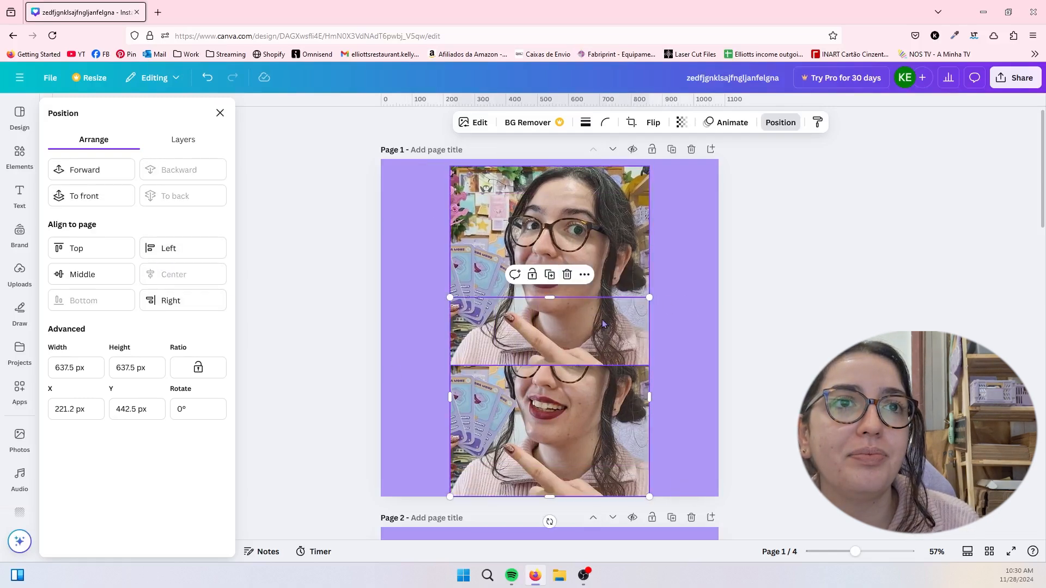
- Move the photos to different horizontal positions, align them to each other by their horizontal centers, and shift the pair to about X 242 px
{"action": "left_click_drag", "start_coordinate": [573, 229], "coordinate": [462, 231]}
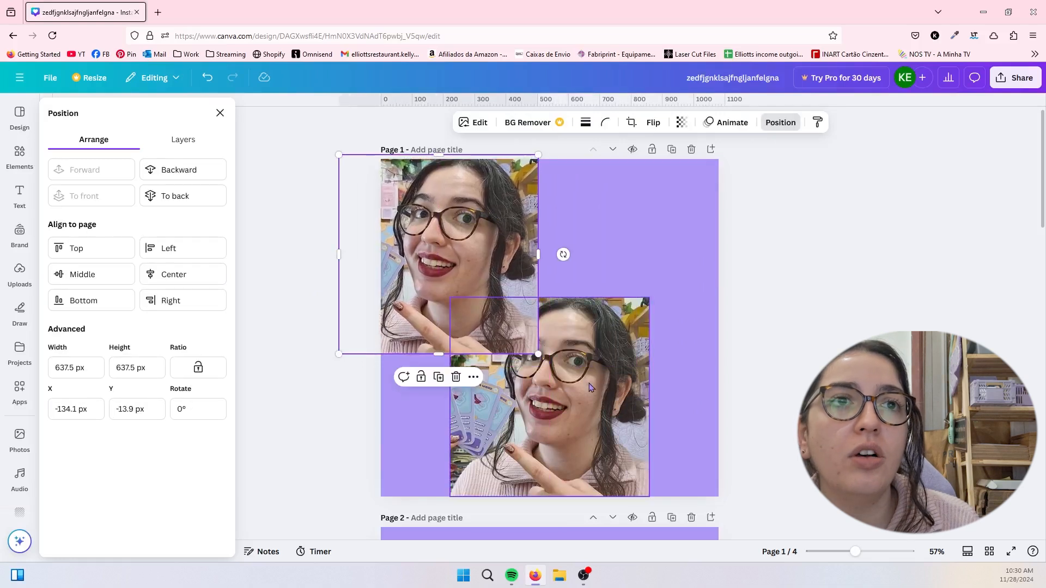
{"action": "left_click_drag", "start_coordinate": [590, 384], "coordinate": [537, 380]}
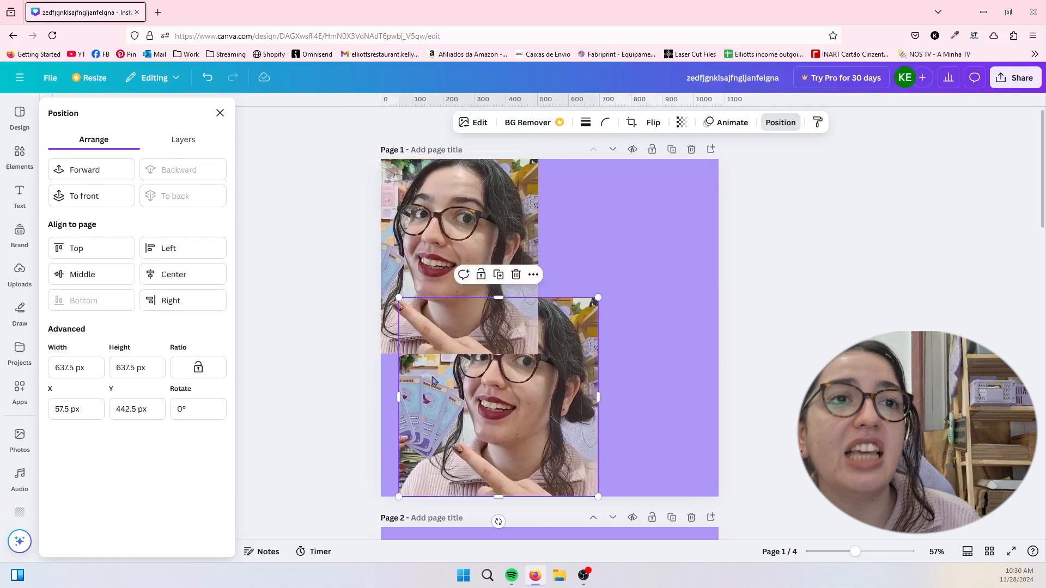
{"action": "left_click_drag", "start_coordinate": [625, 443], "coordinate": [319, 161]}
{"action": "left_click", "coordinate": [150, 251]}
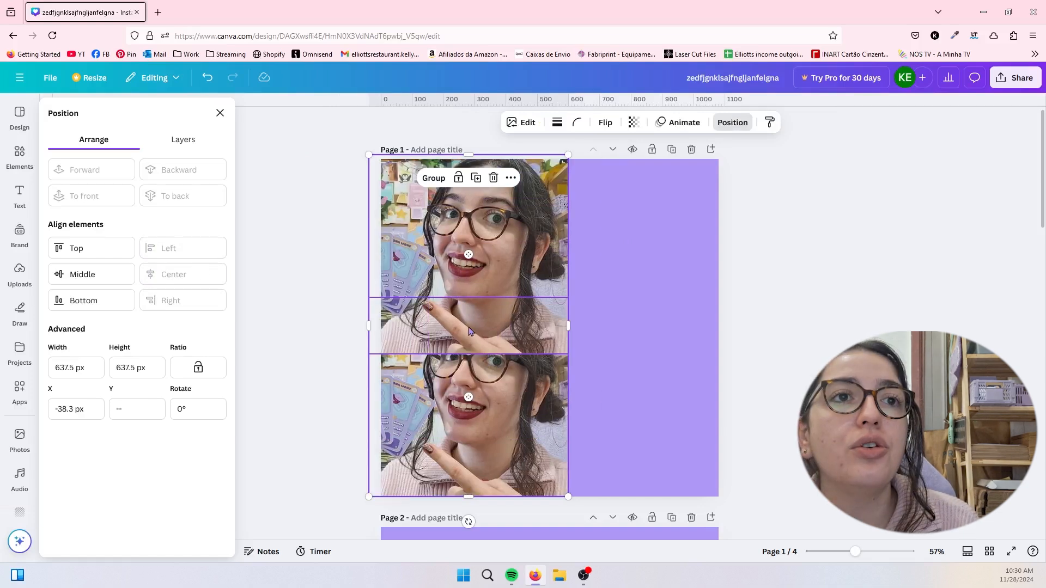
{"action": "left_click_drag", "start_coordinate": [469, 331], "coordinate": [551, 328]}
- Align the upper photo to the page's middle, top, left, right and bottom in turn, and move it back toward the page's center
{"action": "left_click", "coordinate": [533, 253]}
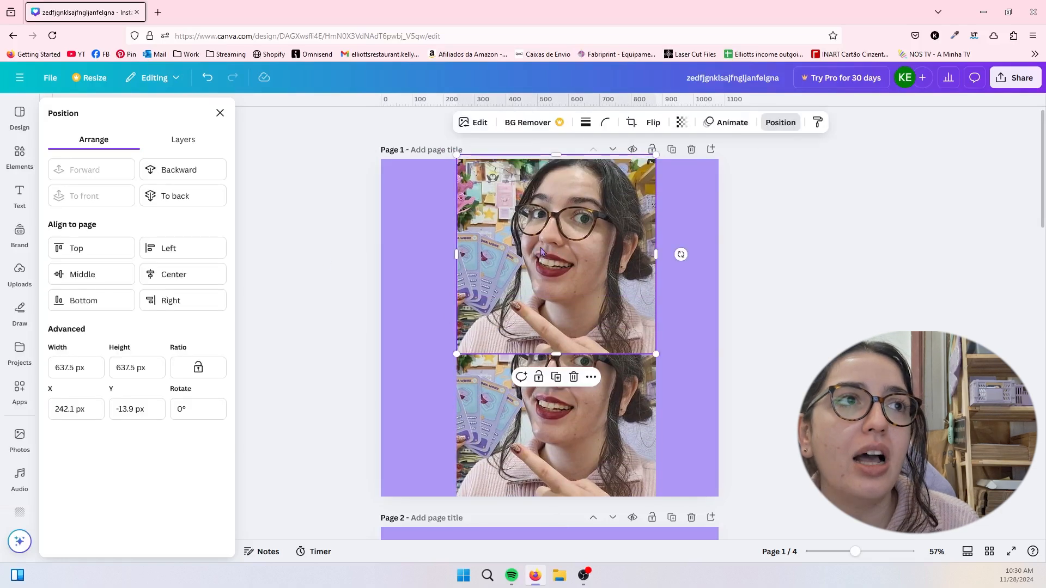
{"action": "left_click", "coordinate": [89, 273]}
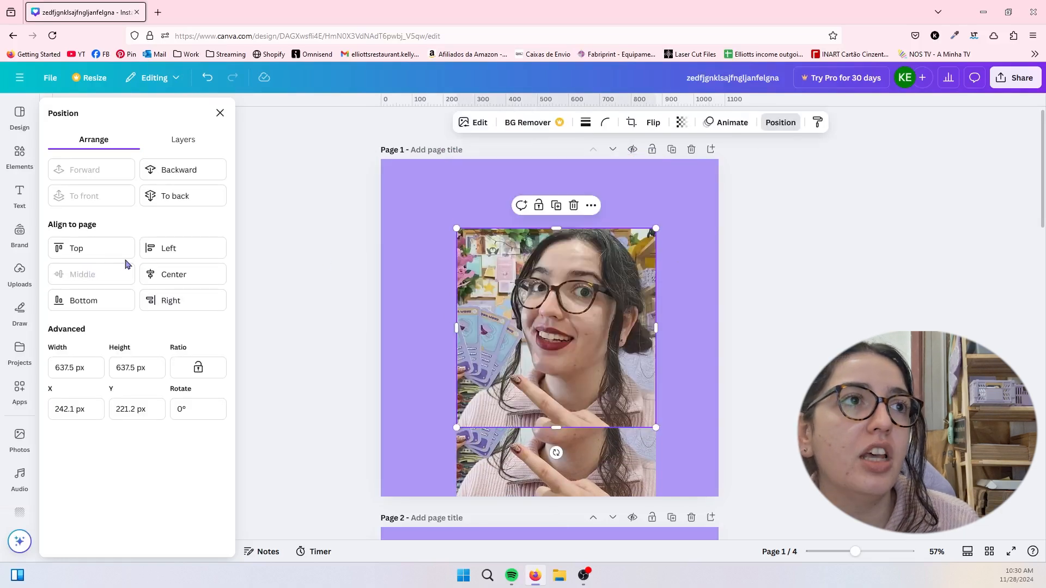
{"action": "left_click", "coordinate": [106, 250]}
{"action": "left_click", "coordinate": [166, 249]}
{"action": "left_click", "coordinate": [167, 301]}
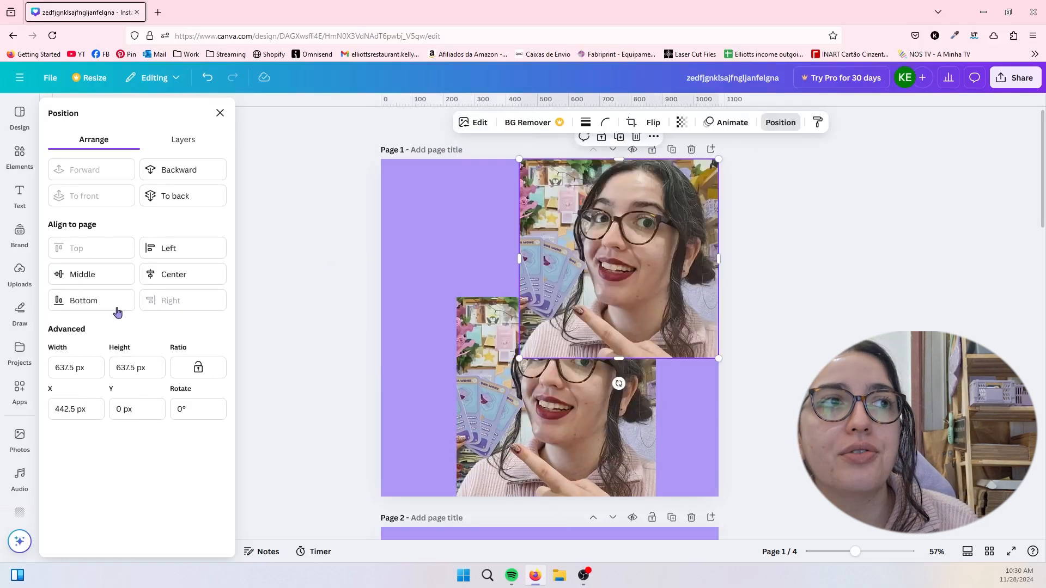
{"action": "left_click", "coordinate": [89, 300]}
{"action": "left_click_drag", "start_coordinate": [618, 361], "coordinate": [561, 268]}
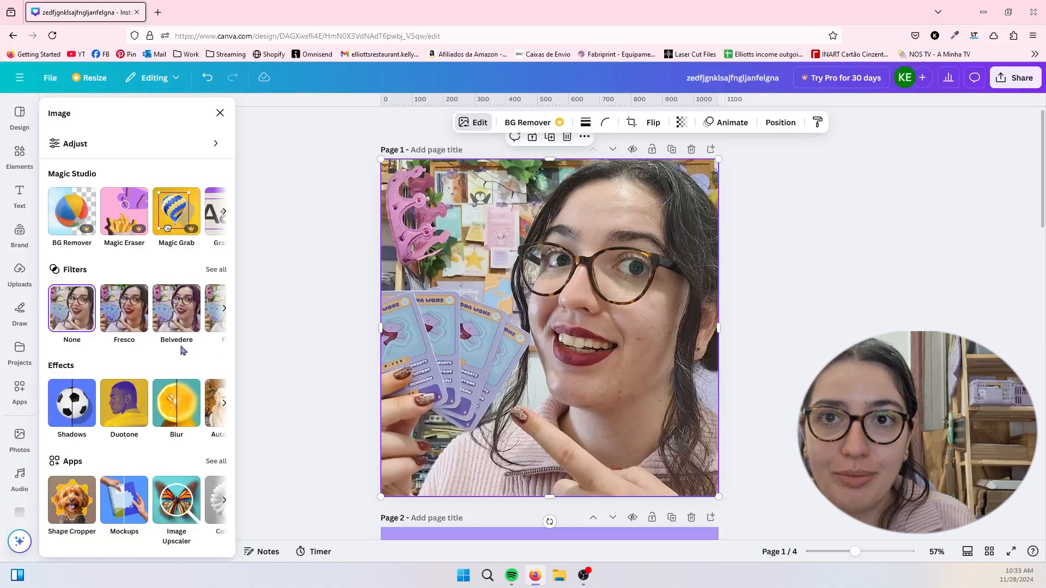
- Open the full-page photo's adjustment settings and examine the white balance, light, color and texture options
{"action": "left_click", "coordinate": [136, 150]}
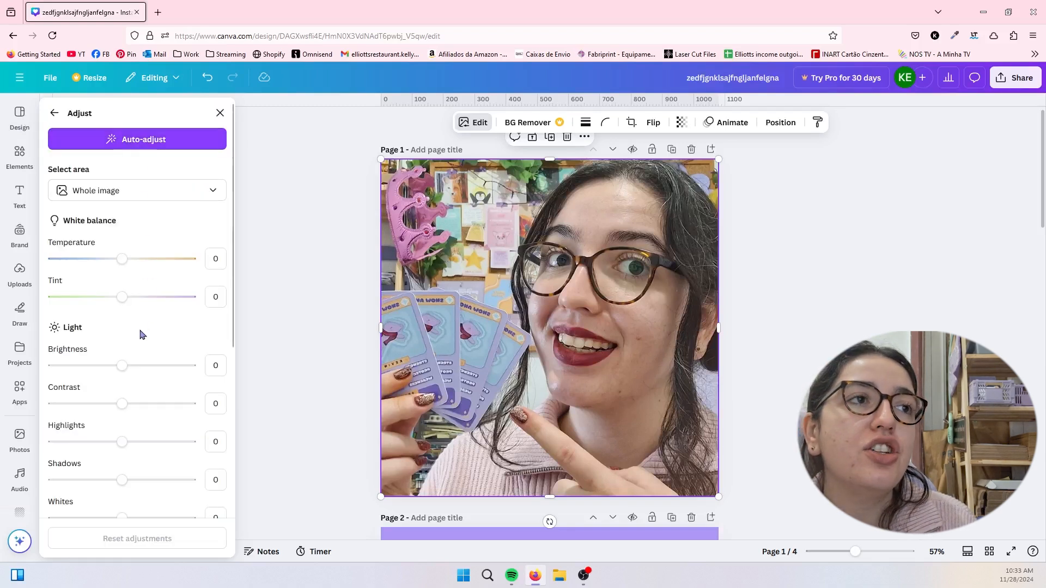
{"action": "scroll", "coordinate": [140, 334], "scroll_direction": "down", "scroll_amount": 7}
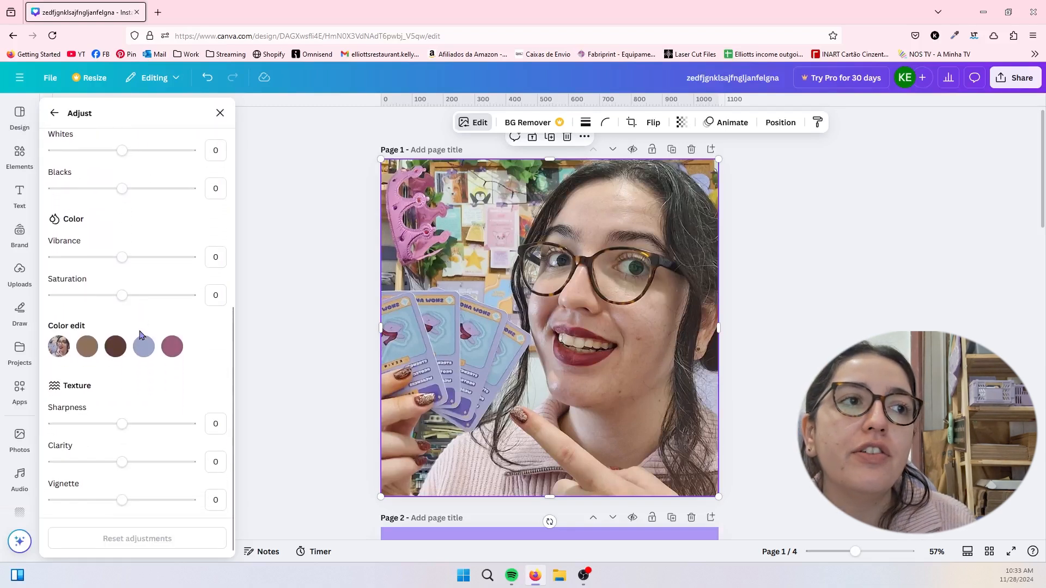
{"action": "scroll", "coordinate": [140, 335], "scroll_direction": "up", "scroll_amount": 7}
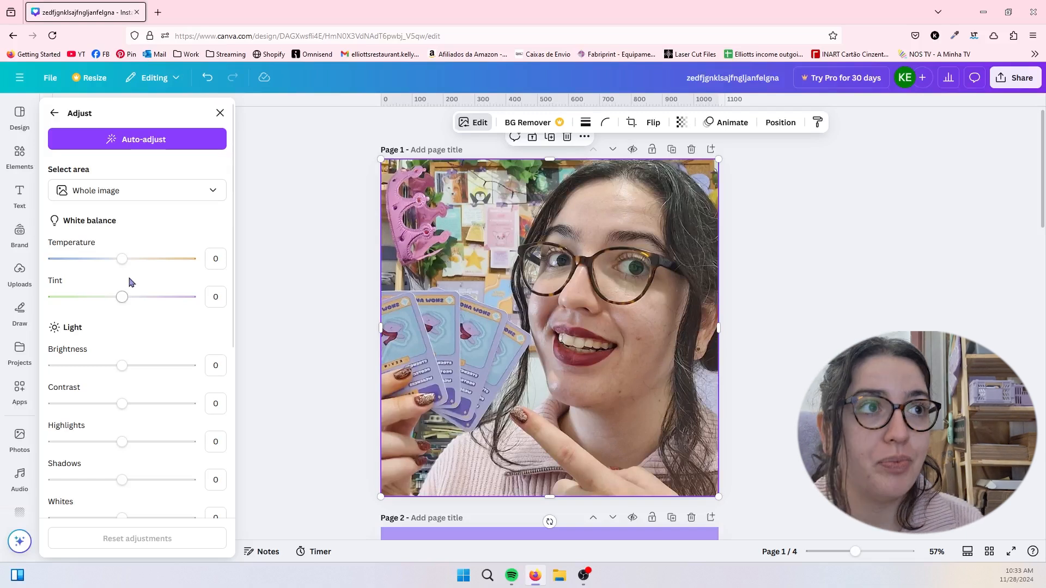
- Set the whole image's Temperature to -40, Tint to 49, Brightness to 56 and Contrast to -44
{"action": "left_click_drag", "start_coordinate": [124, 259], "coordinate": [95, 259]}
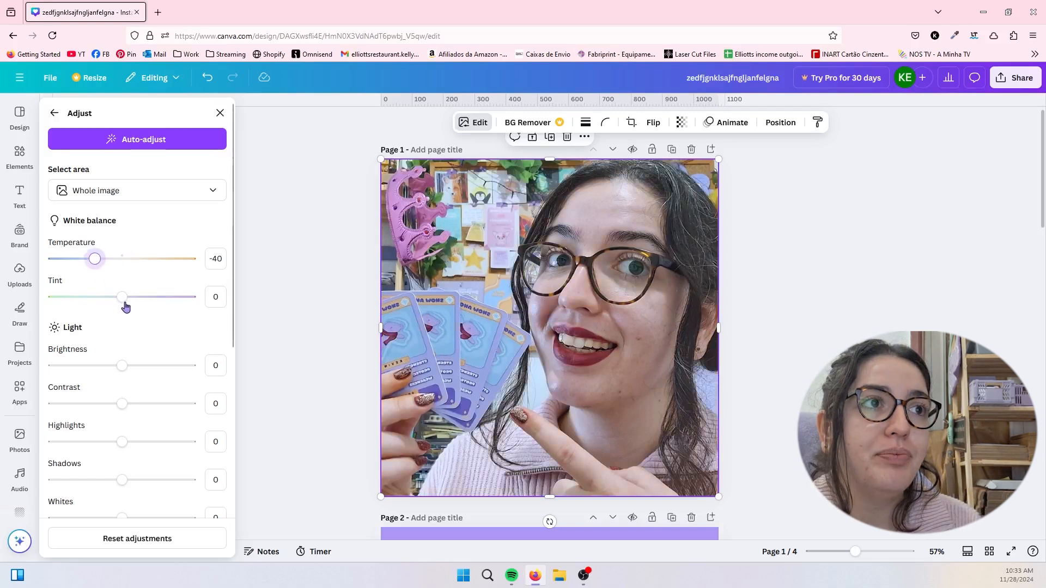
{"action": "left_click_drag", "start_coordinate": [128, 298], "coordinate": [156, 299]}
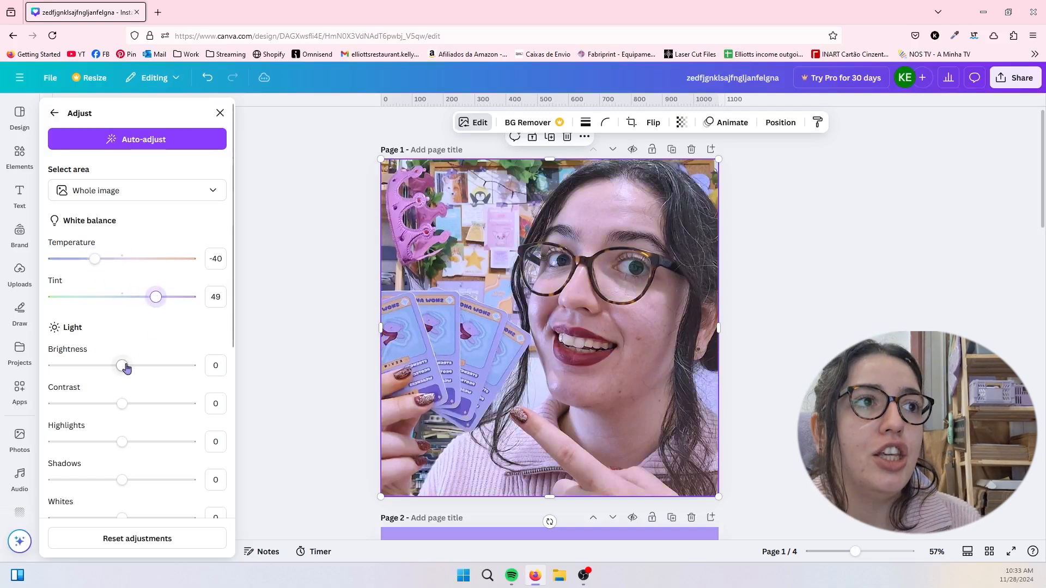
{"action": "left_click_drag", "start_coordinate": [123, 366], "coordinate": [161, 365]}
{"action": "left_click_drag", "start_coordinate": [123, 404], "coordinate": [86, 410]}
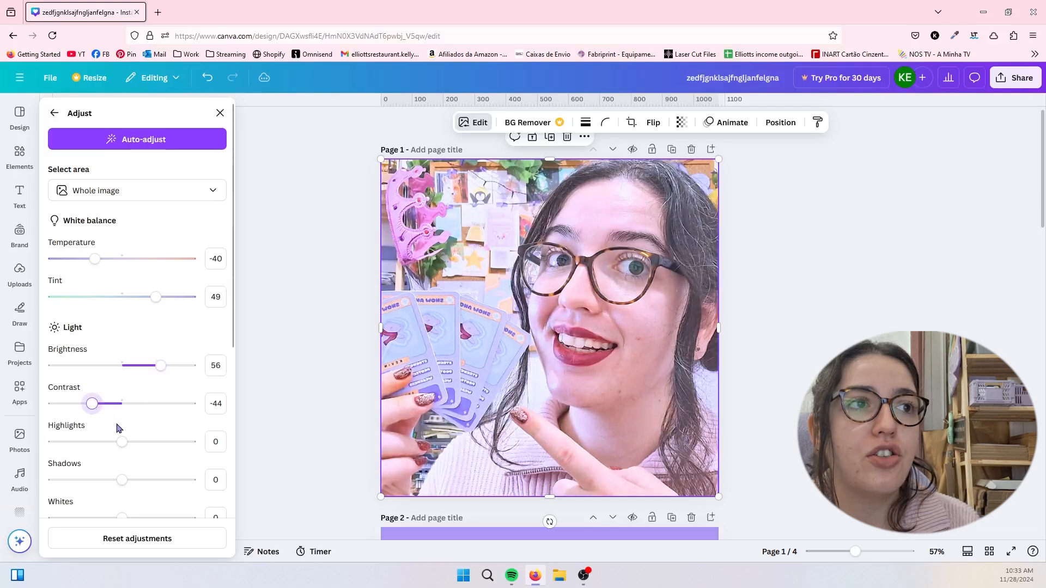
- Set the whole image's Blacks to 45, Vibrance to 45 and Sharpness to -60
{"action": "scroll", "coordinate": [117, 428], "scroll_direction": "down", "scroll_amount": 3}
{"action": "left_click_drag", "start_coordinate": [123, 377], "coordinate": [155, 380]}
{"action": "scroll", "coordinate": [108, 451], "scroll_direction": "down", "scroll_amount": 2}
{"action": "scroll", "coordinate": [121, 436], "scroll_direction": "down", "scroll_amount": 2}
{"action": "left_click_drag", "start_coordinate": [122, 428], "coordinate": [81, 424]}
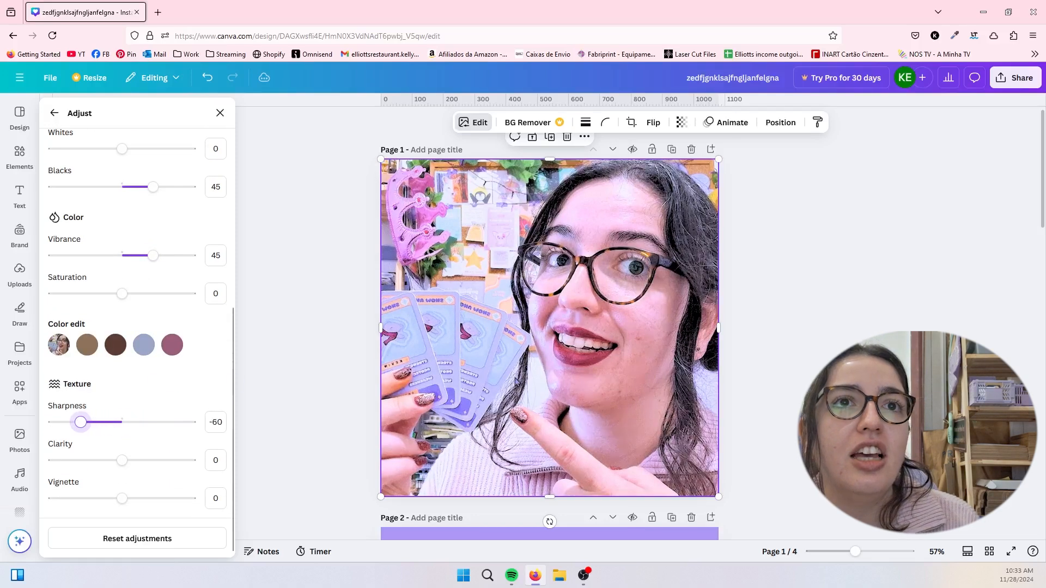
- Lower the photo's Blacks and reset all of its image adjustments
{"action": "scroll", "coordinate": [126, 329], "scroll_direction": "up", "scroll_amount": 3}
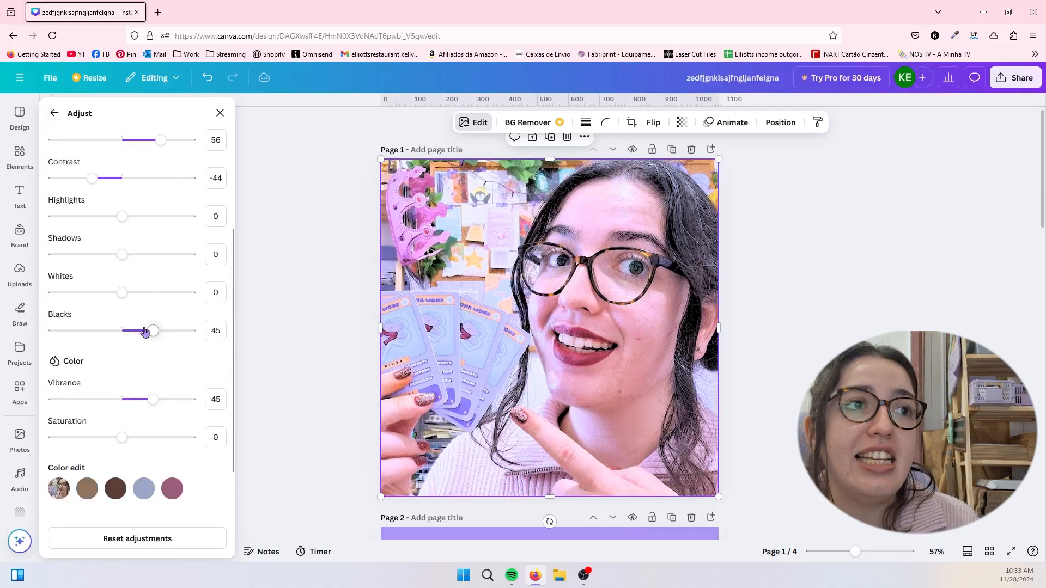
{"action": "left_click_drag", "start_coordinate": [153, 330], "coordinate": [131, 330]}
{"action": "left_click", "coordinate": [121, 542]}
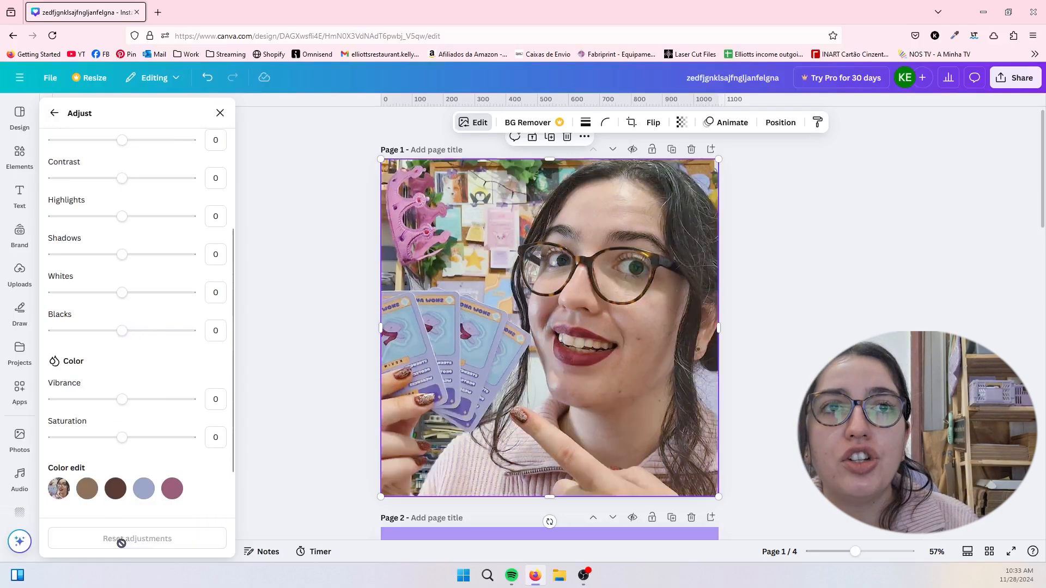
- Limit the adjustments to the photo's Foreground and set its Brightness to 55
{"action": "scroll", "coordinate": [133, 283], "scroll_direction": "up", "scroll_amount": 5}
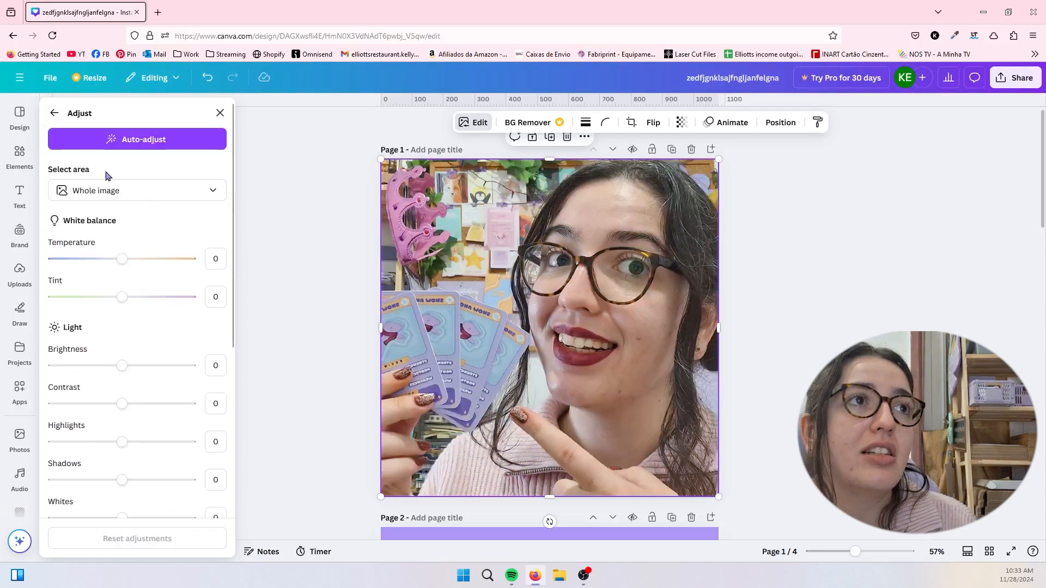
{"action": "left_click", "coordinate": [152, 197]}
{"action": "left_click", "coordinate": [131, 244]}
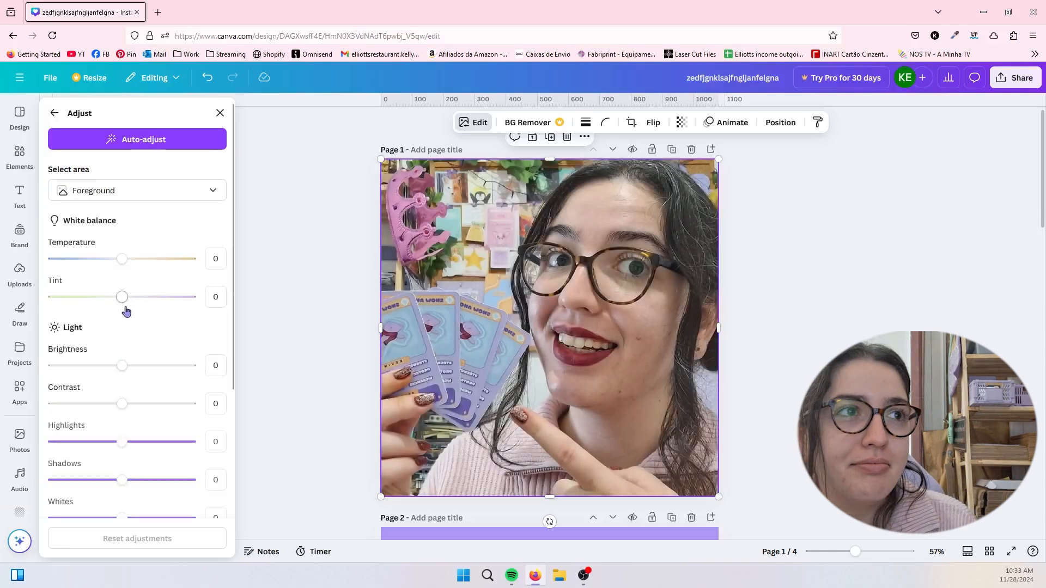
{"action": "left_click_drag", "start_coordinate": [117, 368], "coordinate": [160, 365]}
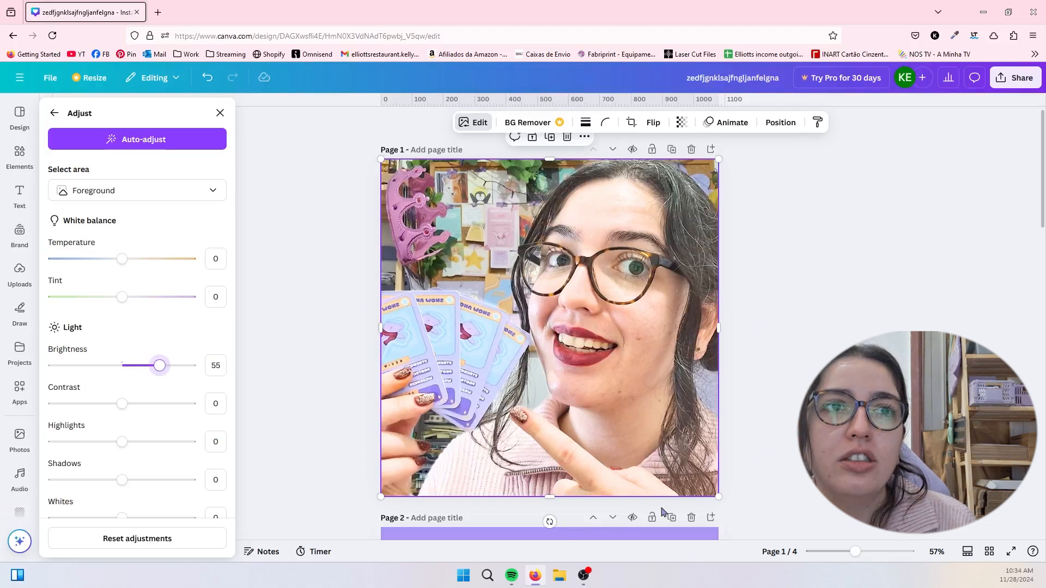
- Switch the adjustment area to Background, set its Tint to 100, and apply Auto-adjust to the photo
{"action": "left_click", "coordinate": [166, 183]}
{"action": "left_click", "coordinate": [126, 270]}
{"action": "left_click_drag", "start_coordinate": [124, 303], "coordinate": [215, 306]}
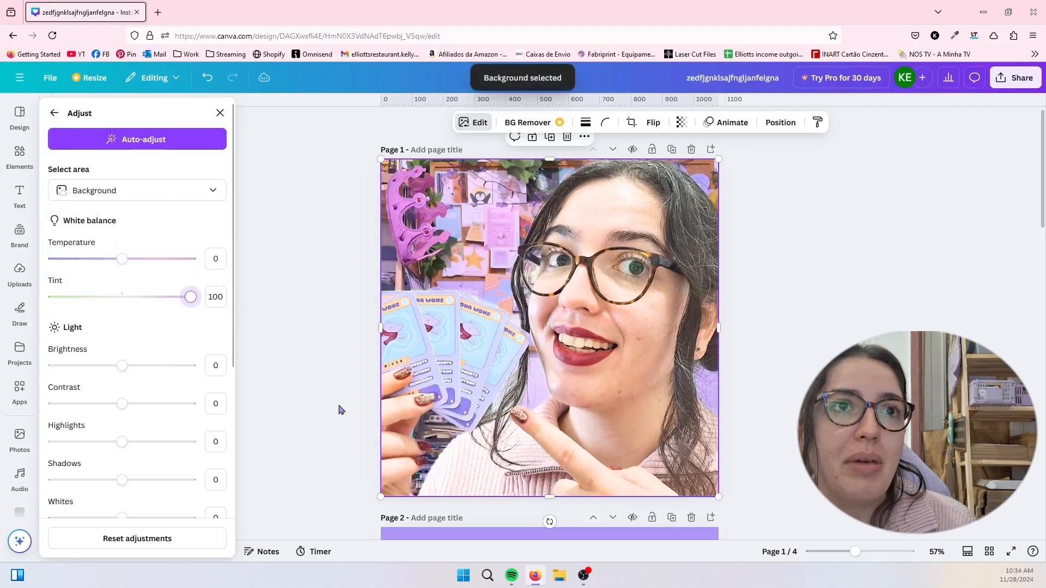
{"action": "left_click", "coordinate": [137, 142]}
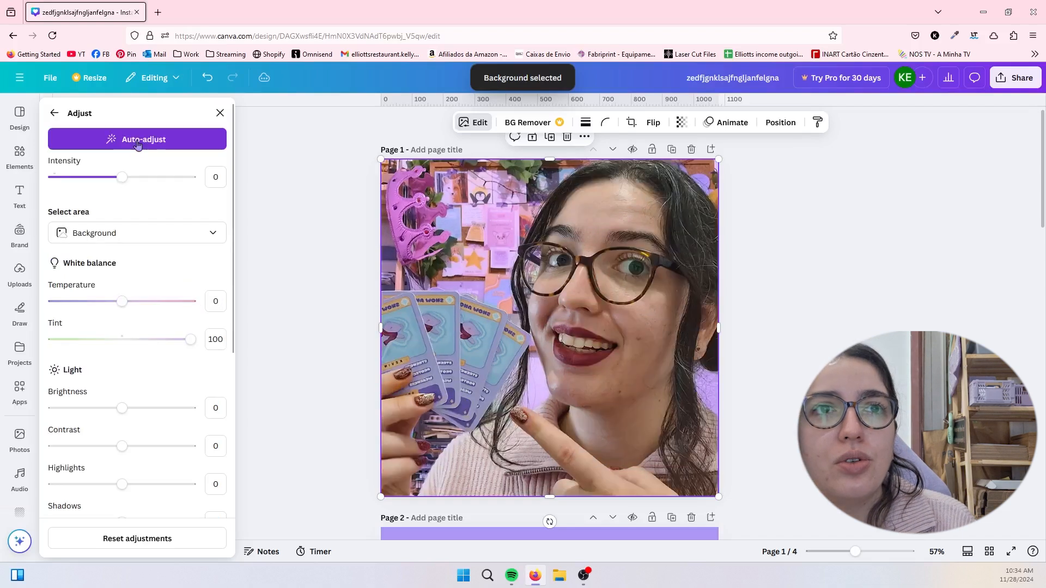
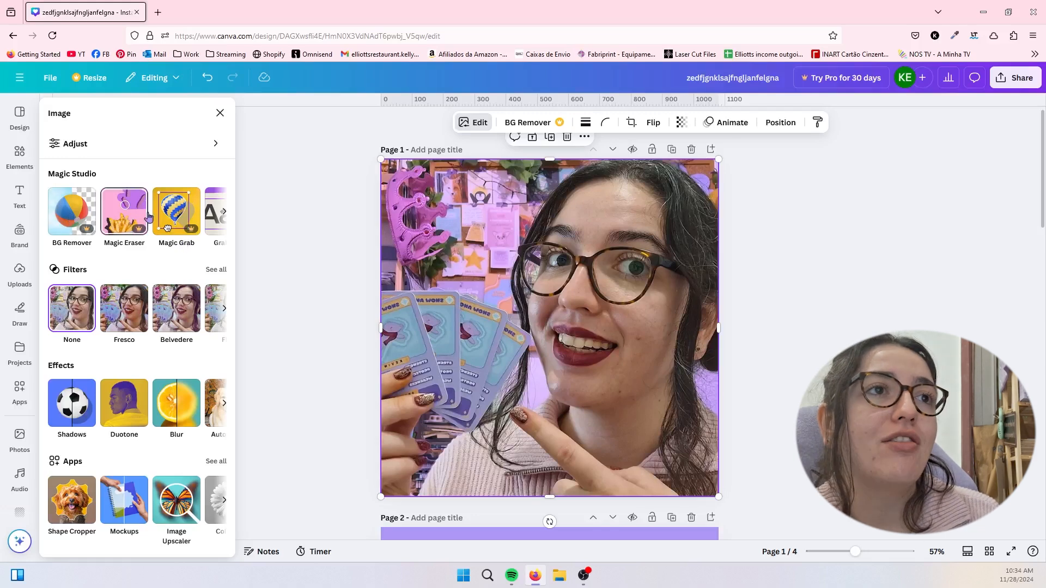
- Try to extend the photo beyond its edges with Magic Expand, and dismiss the upgrade offer
{"action": "left_click", "coordinate": [222, 214]}
{"action": "left_click", "coordinate": [221, 215]}
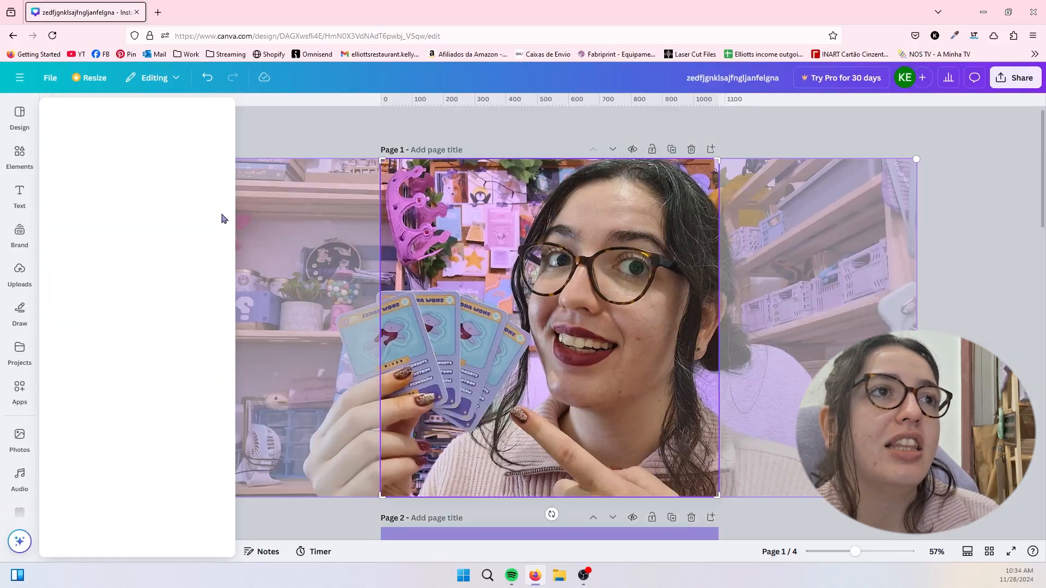
{"action": "left_click", "coordinate": [792, 160]}
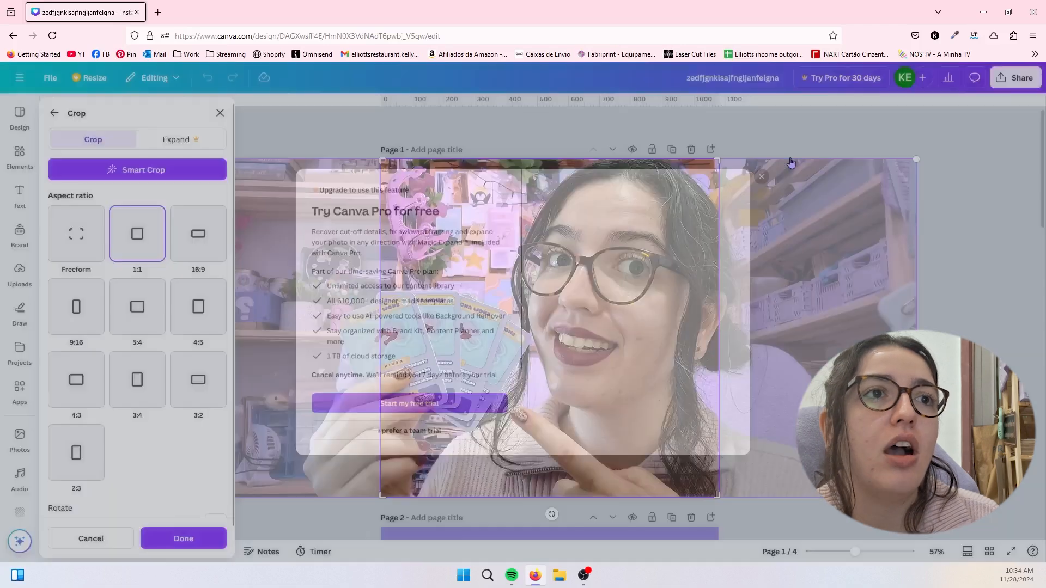
{"action": "left_click", "coordinate": [334, 129]}
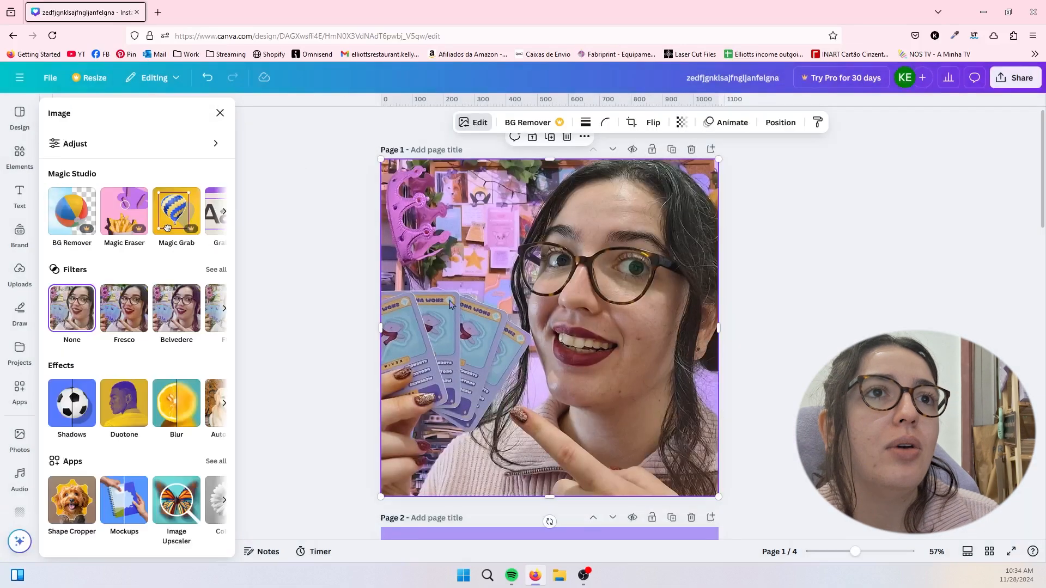
- Look through the full set of photo filters, from Natural and Warm to Soft and Vintage, and return to the image tools
{"action": "left_click", "coordinate": [217, 269]}
{"action": "scroll", "coordinate": [151, 311], "scroll_direction": "down", "scroll_amount": 7}
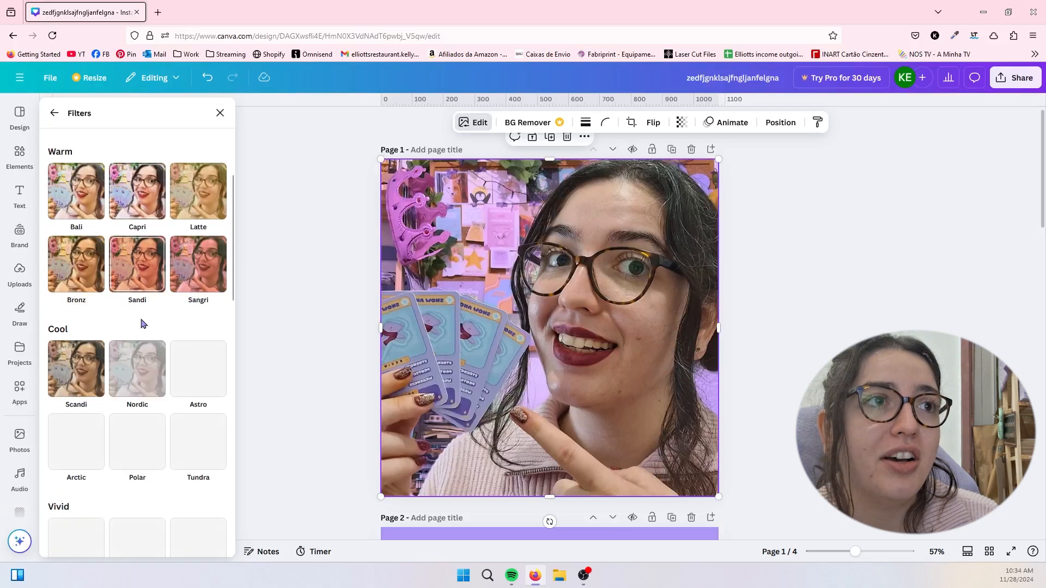
{"action": "scroll", "coordinate": [141, 324], "scroll_direction": "down", "scroll_amount": 9}
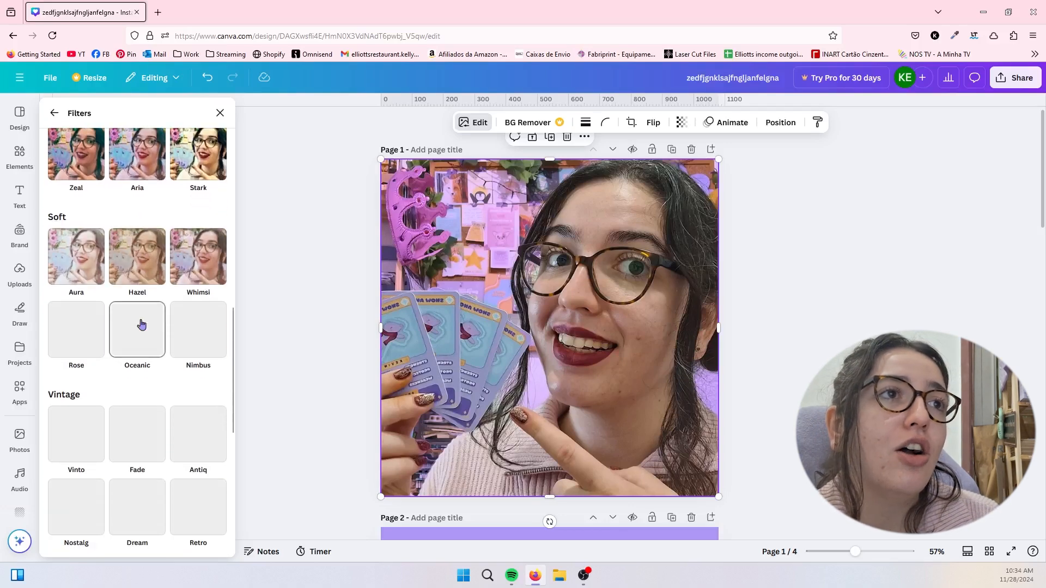
{"action": "scroll", "coordinate": [141, 325], "scroll_direction": "up", "scroll_amount": 15}
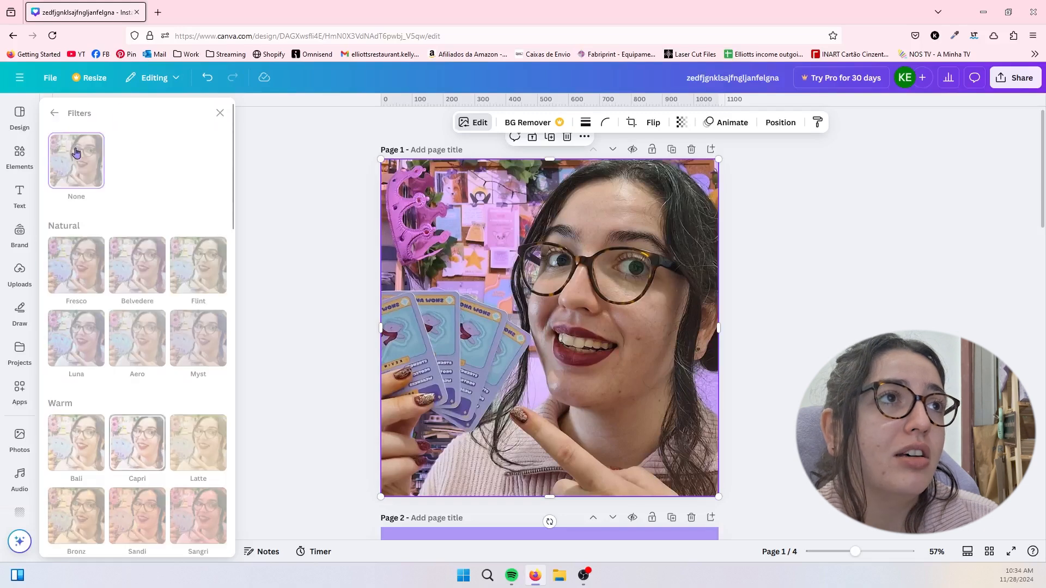
{"action": "left_click", "coordinate": [59, 118]}
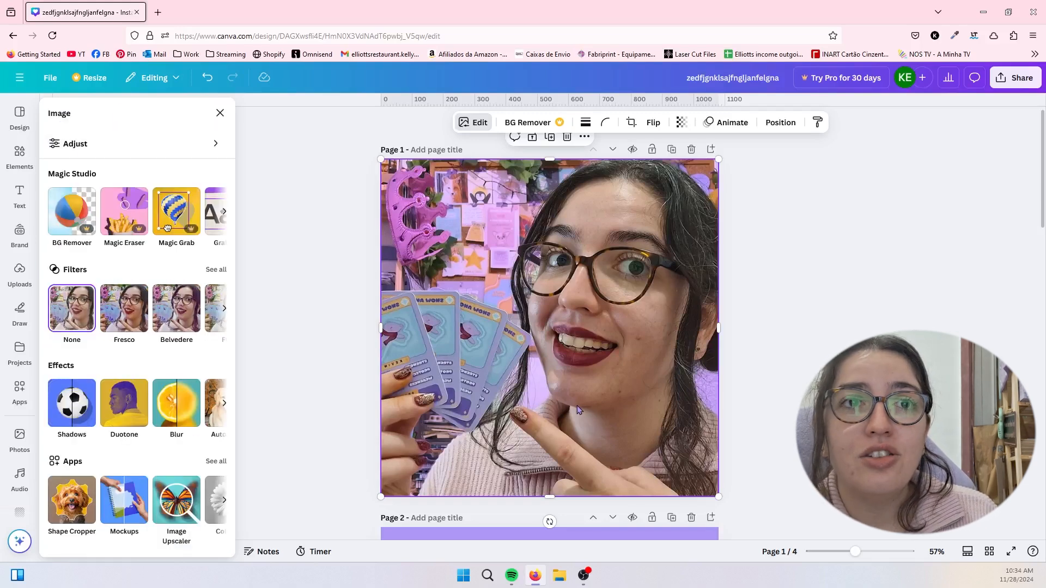
- Shrink the photo proportionally and center it on page 1
{"action": "left_click_drag", "start_coordinate": [715, 495], "coordinate": [630, 411]}
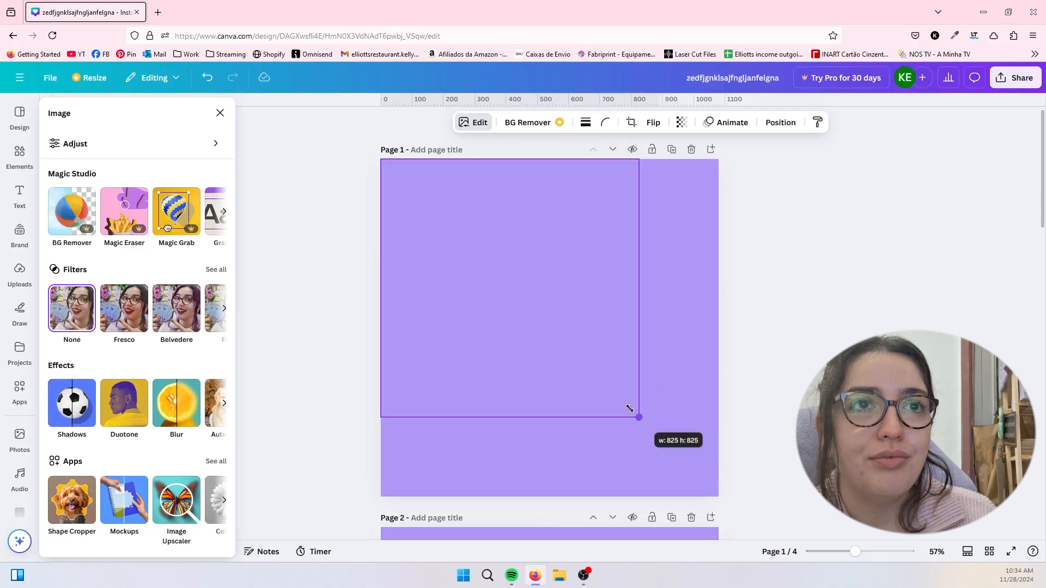
{"action": "left_click_drag", "start_coordinate": [548, 309], "coordinate": [589, 352]}
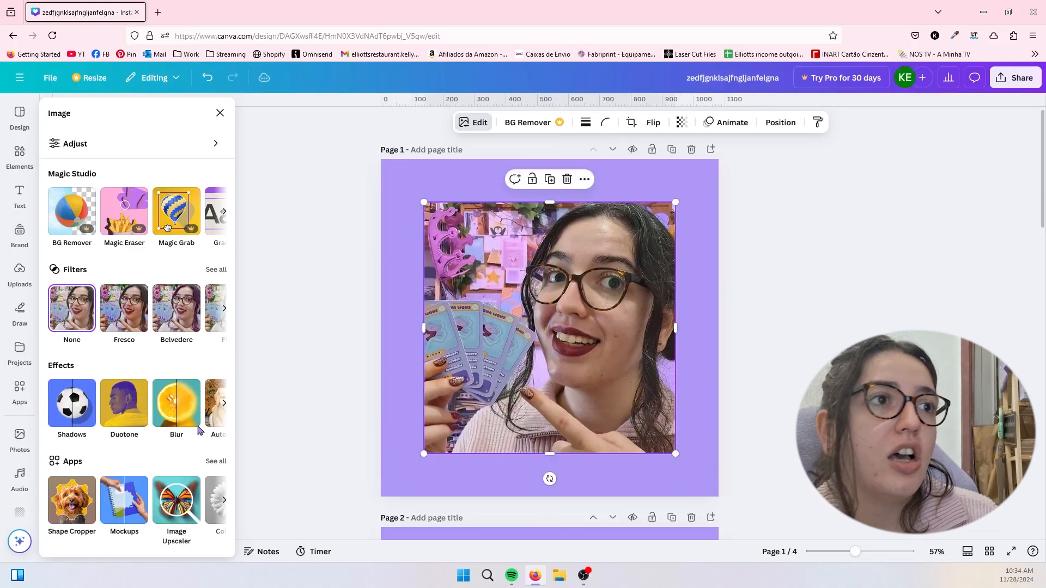
- Try the Outline, Page lift, Angled, Drop and Glow shadows on the photo and finish with Backdrop
{"action": "left_click", "coordinate": [74, 410]}
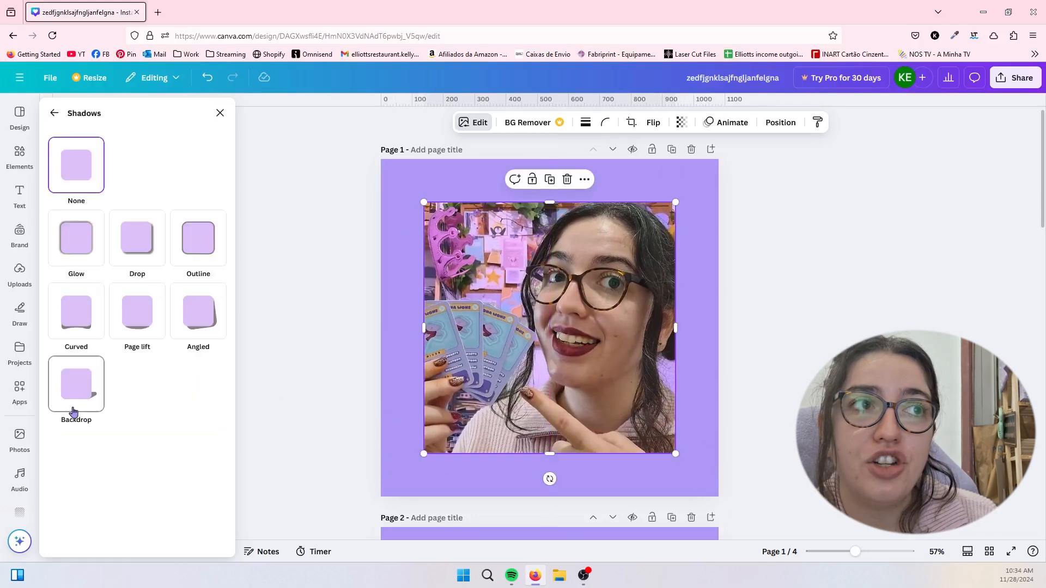
{"action": "left_click", "coordinate": [198, 257]}
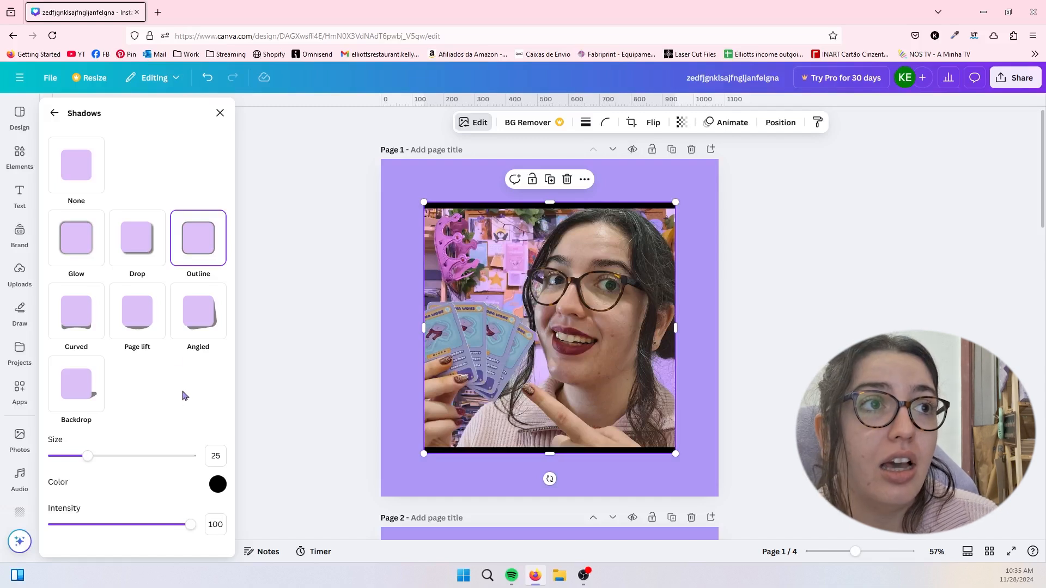
{"action": "left_click", "coordinate": [143, 315]}
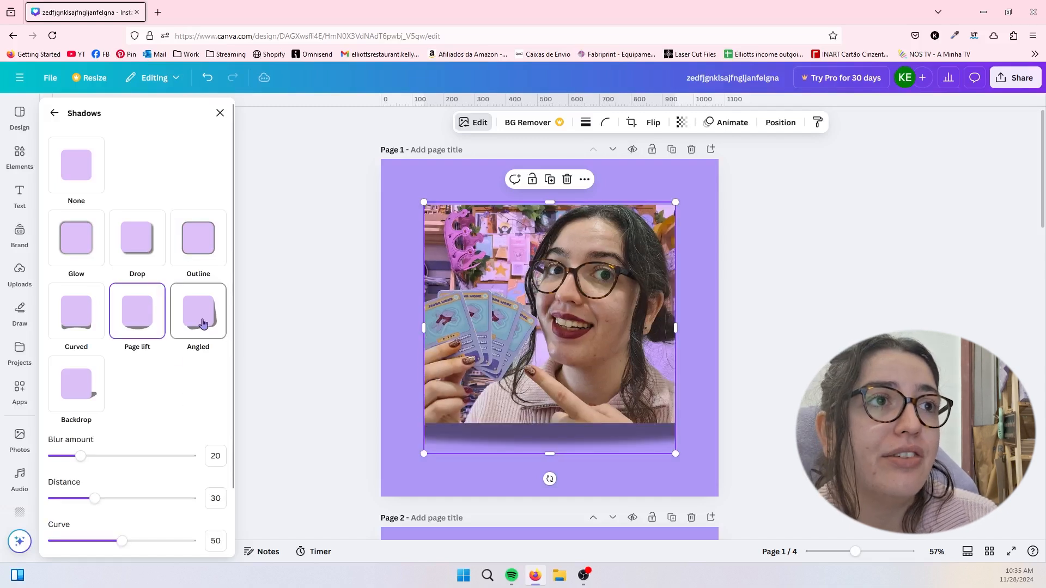
{"action": "left_click", "coordinate": [201, 323]}
{"action": "left_click", "coordinate": [140, 248]}
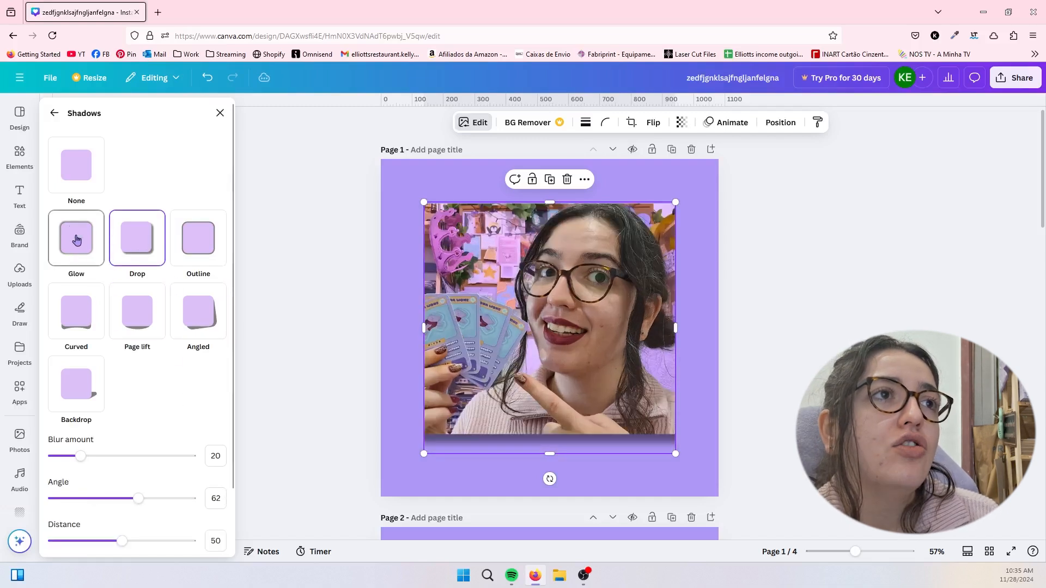
{"action": "left_click", "coordinate": [78, 261]}
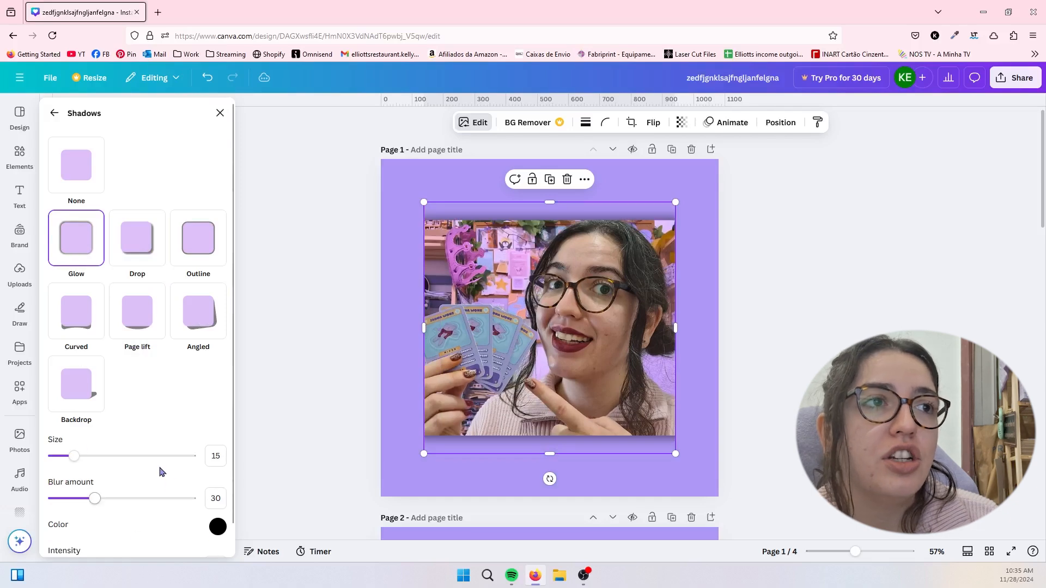
{"action": "scroll", "coordinate": [162, 472], "scroll_direction": "down", "scroll_amount": 1}
{"action": "left_click", "coordinate": [78, 370]}
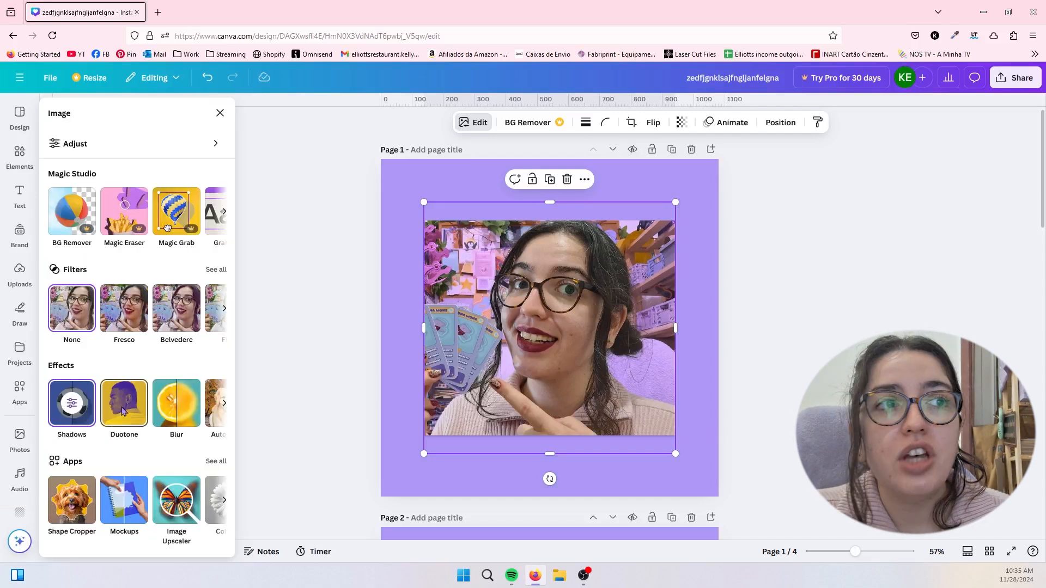
- Try the Sea Blue duotone on the photo and switch it to Violet
{"action": "left_click", "coordinate": [123, 411]}
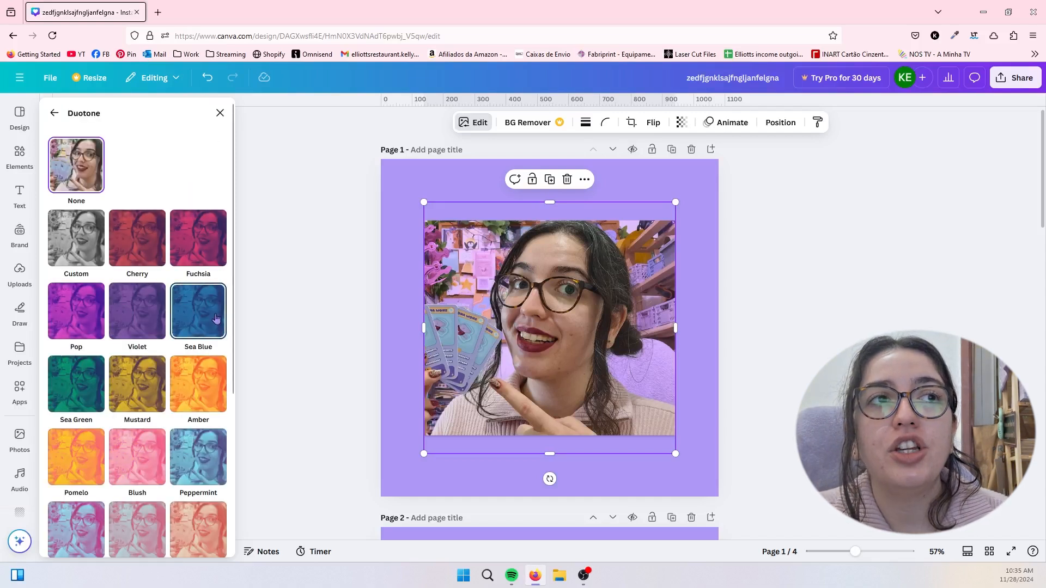
{"action": "left_click", "coordinate": [217, 319]}
{"action": "left_click", "coordinate": [141, 316]}
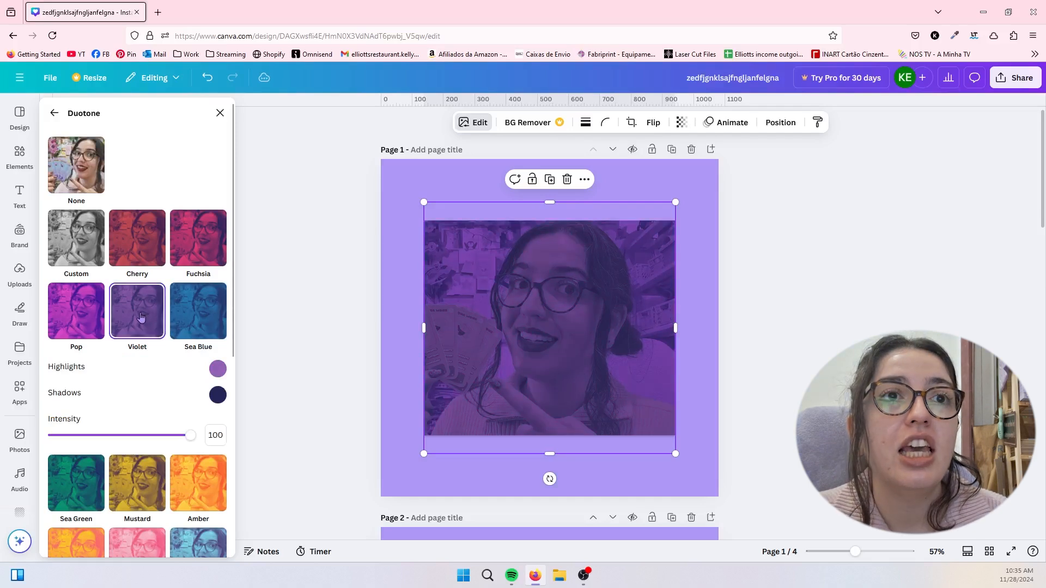
- Add the gold faceted star from the "star" graphics results over the photo and select it
{"action": "left_click", "coordinate": [19, 155]}
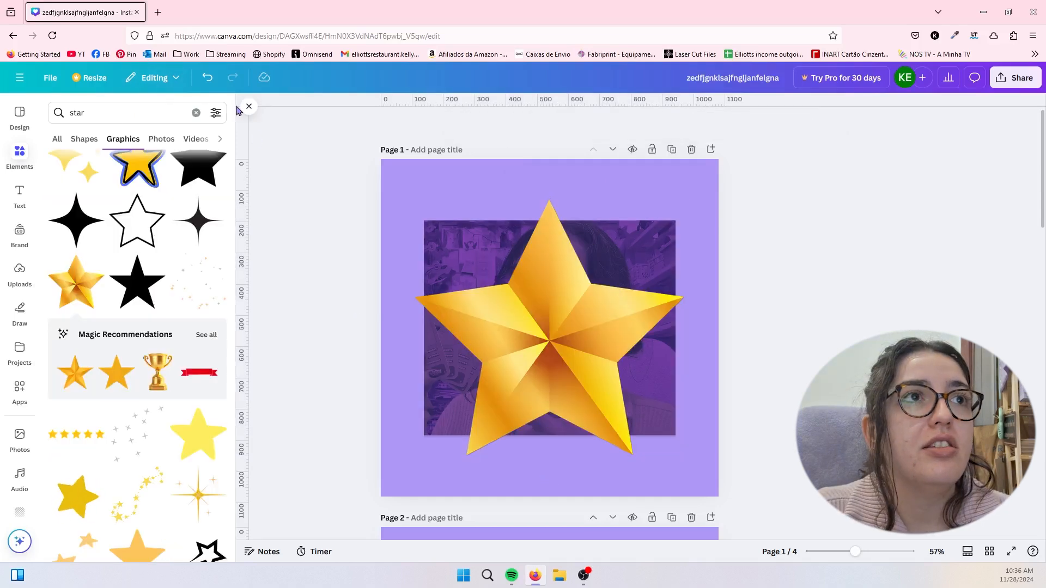
{"action": "left_click", "coordinate": [249, 106]}
{"action": "left_click", "coordinate": [610, 332]}
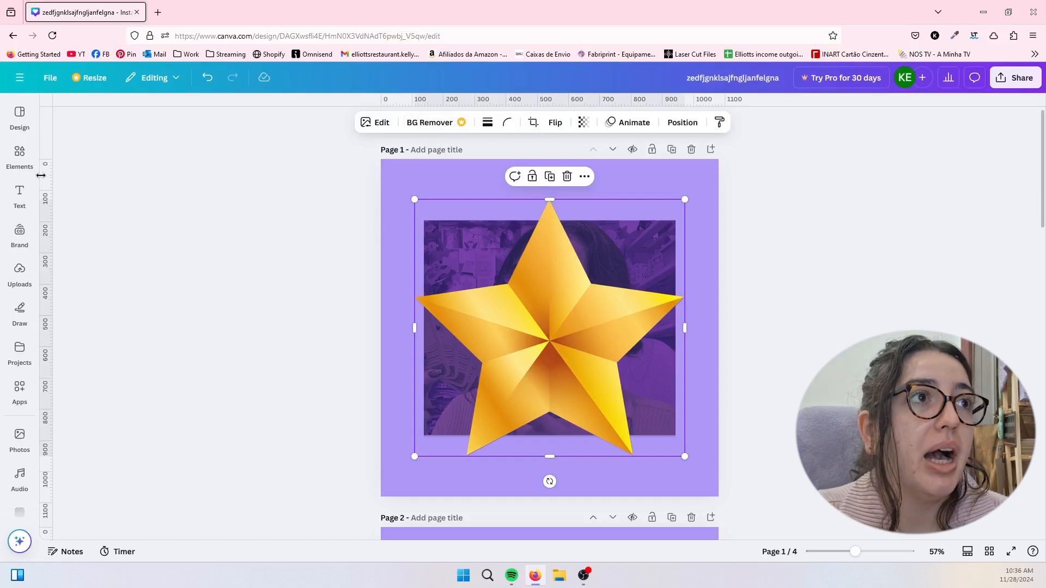
- Apply the Blush duotone to the star and set its Highlights color to #FFD6D9
{"action": "left_click", "coordinate": [380, 123]}
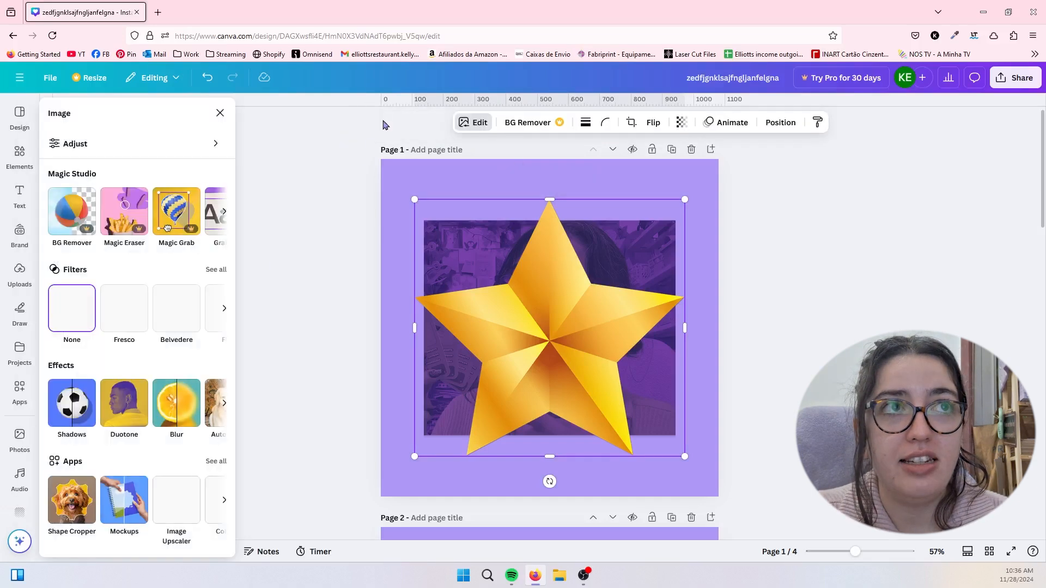
{"action": "left_click", "coordinate": [129, 418]}
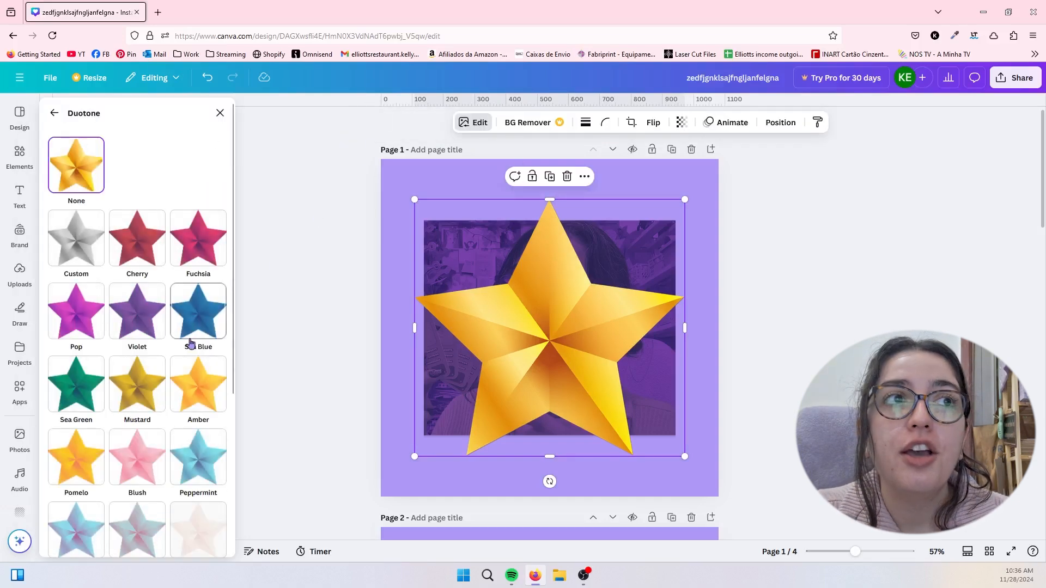
{"action": "scroll", "coordinate": [191, 343], "scroll_direction": "down", "scroll_amount": 2}
{"action": "left_click", "coordinate": [197, 363]}
{"action": "left_click", "coordinate": [140, 379]}
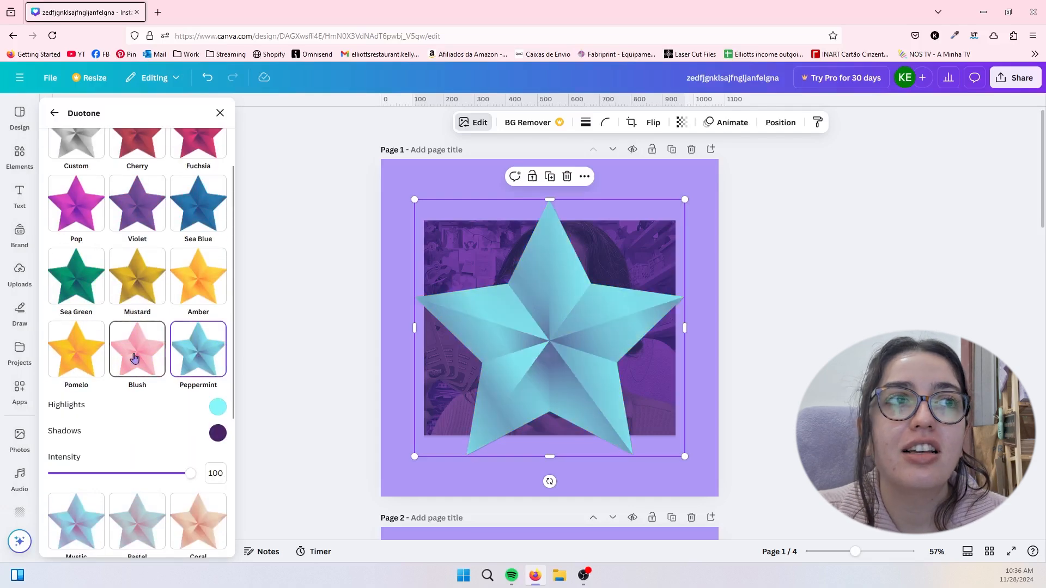
{"action": "left_click", "coordinate": [217, 408]}
{"action": "left_click_drag", "start_coordinate": [275, 455], "coordinate": [243, 416]}
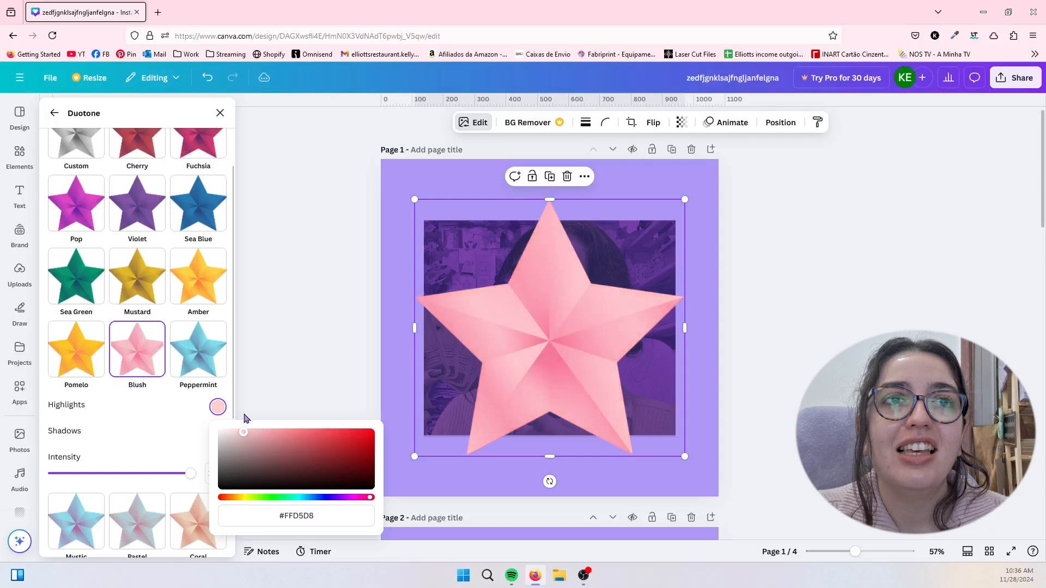
- Try further duotone presets on the star, including Dusk, and finish with Classic
{"action": "left_click", "coordinate": [196, 347]}
{"action": "left_click", "coordinate": [194, 272]}
{"action": "scroll", "coordinate": [150, 403], "scroll_direction": "down", "scroll_amount": 3}
{"action": "left_click", "coordinate": [143, 428]}
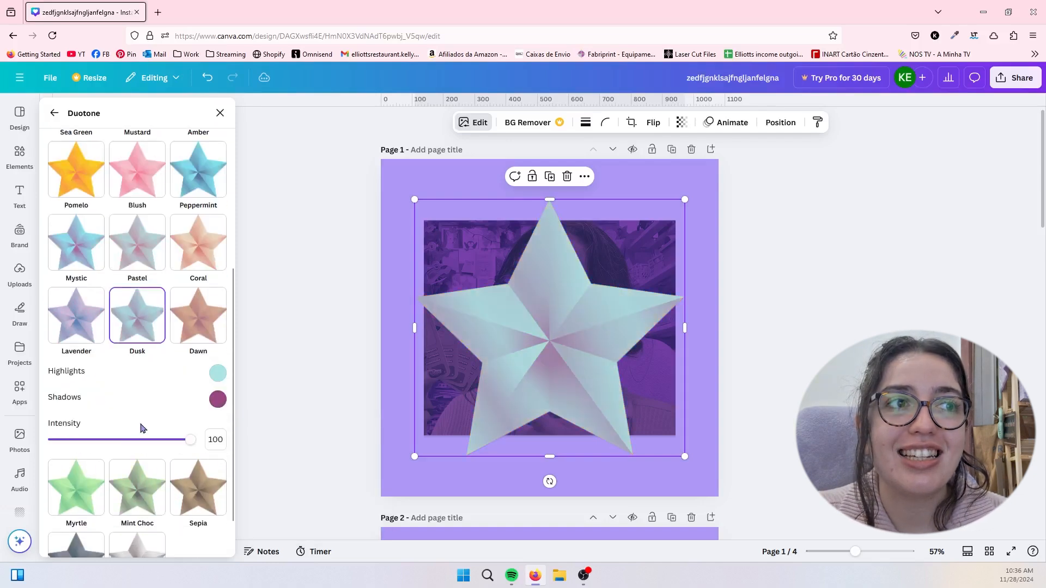
{"action": "scroll", "coordinate": [142, 428], "scroll_direction": "down", "scroll_amount": 2}
{"action": "left_click", "coordinate": [130, 516]}
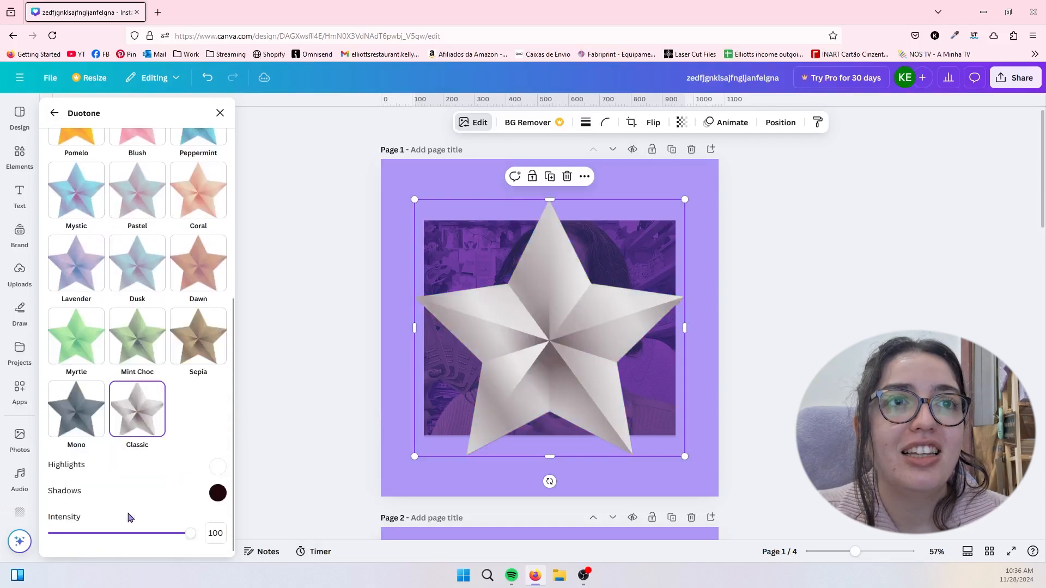
{"action": "left_click", "coordinate": [322, 373]}
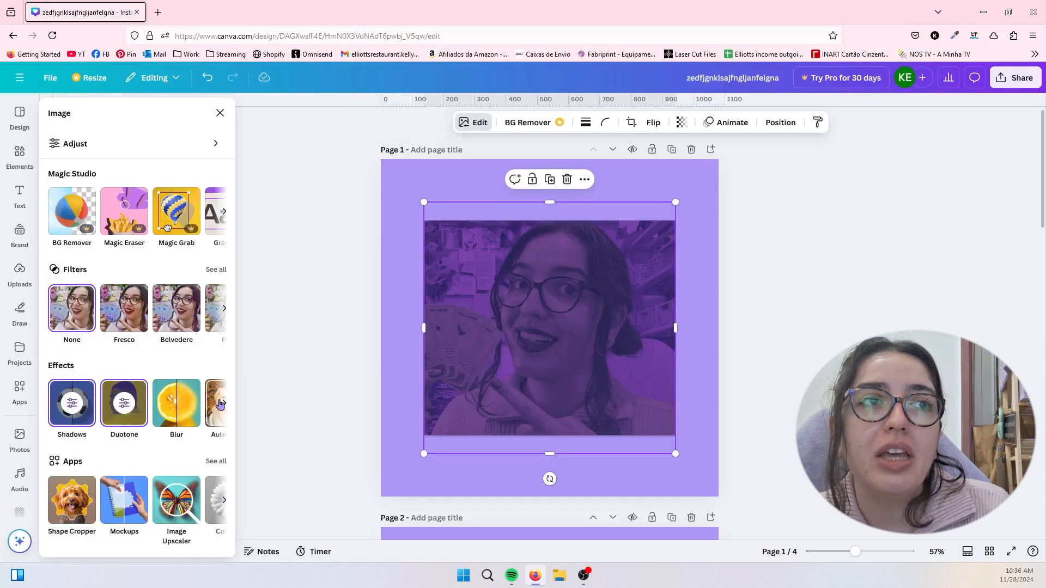
- Look through the photo's remaining effects, including Blur, Auto Focus and Face Retouch, and close the image tools
{"action": "left_click", "coordinate": [224, 405]}
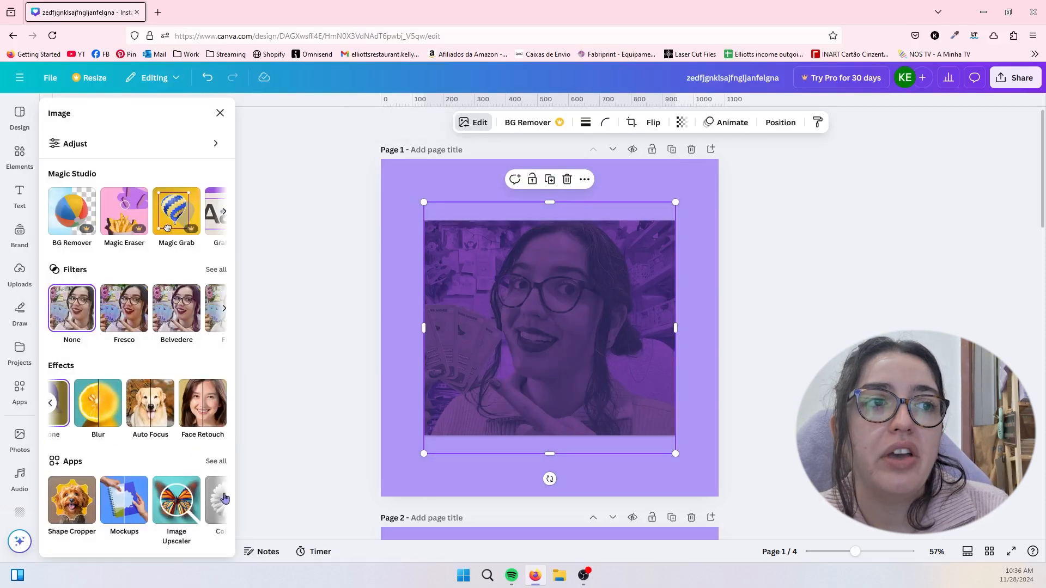
{"action": "left_click", "coordinate": [50, 403]}
{"action": "left_click", "coordinate": [320, 328]}
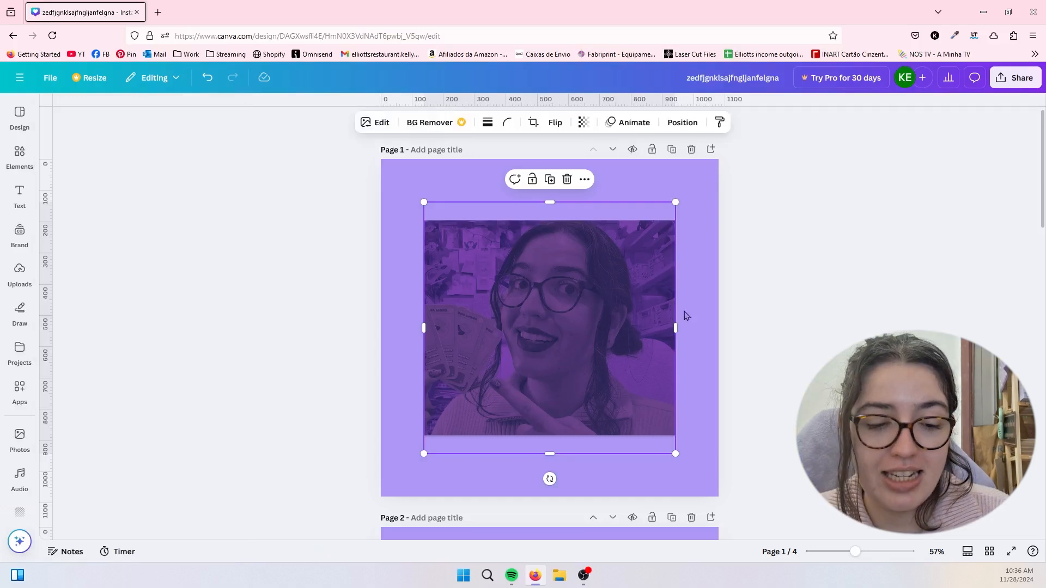
- Delete the photo from page 1
{"action": "left_click", "coordinate": [708, 335]}
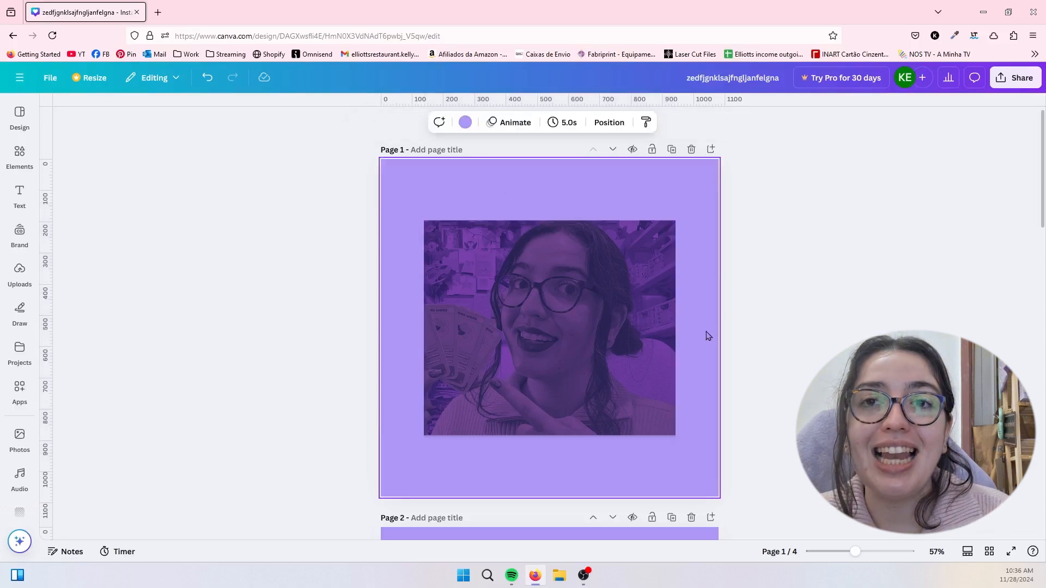
{"action": "left_click", "coordinate": [614, 347]}
{"action": "key", "text": "Delete"}
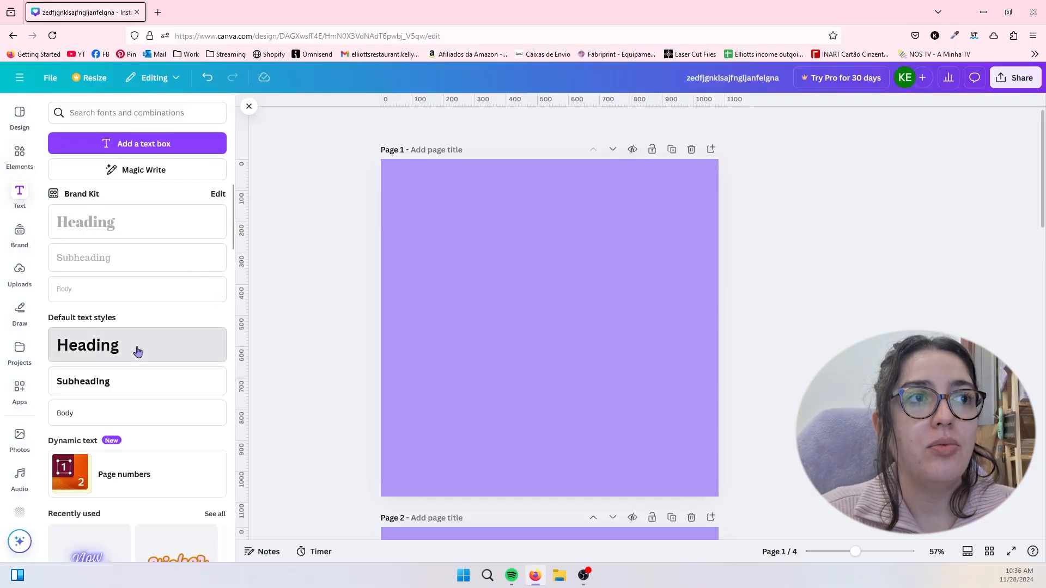
- Add a default-style heading to page 1 that reads "Kelly's Creations"
{"action": "left_click", "coordinate": [138, 352]}
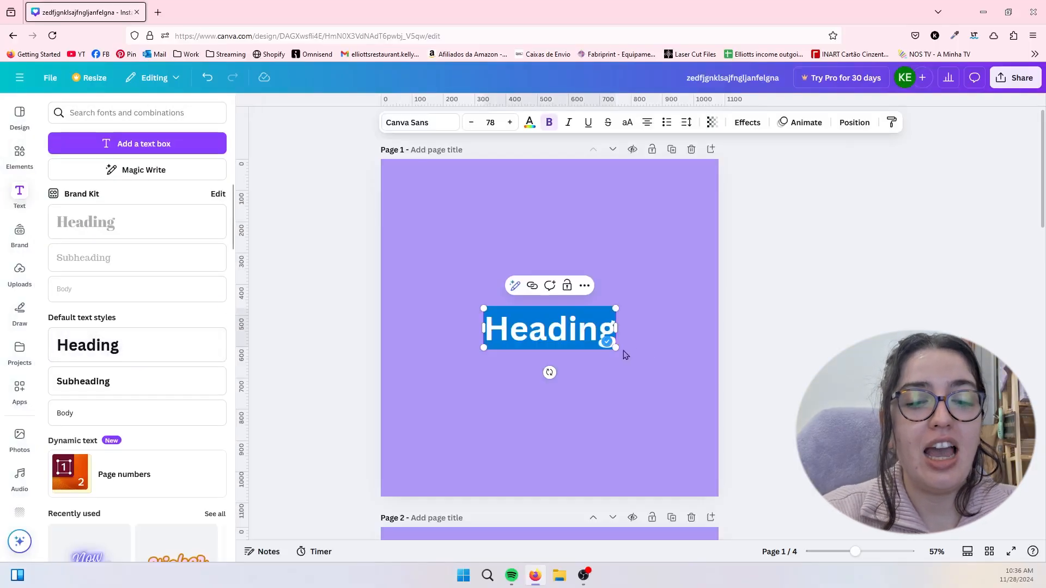
{"action": "type", "text": "Kelly'"}
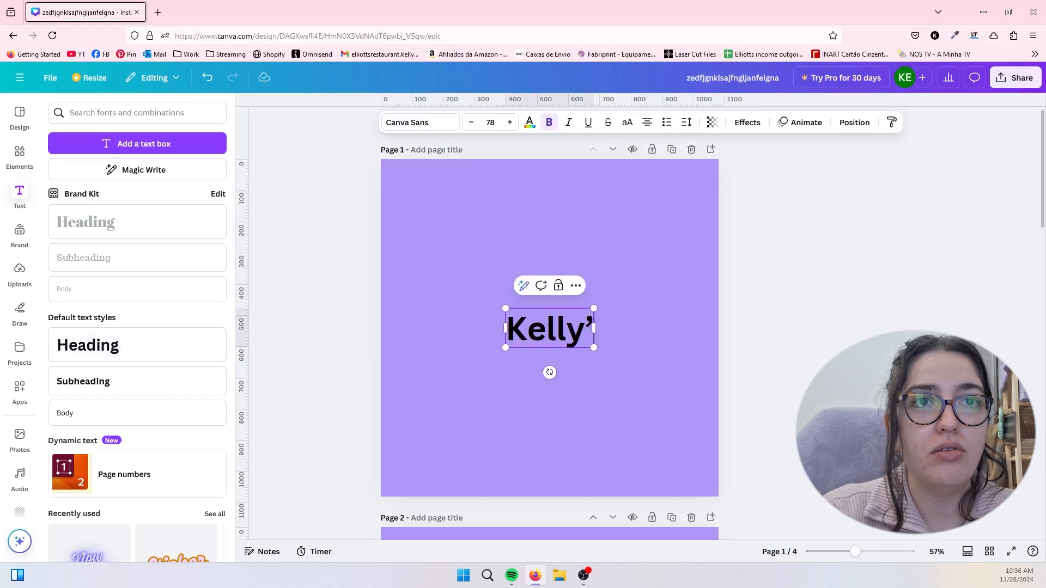
{"action": "type", "text": "s Creat"}
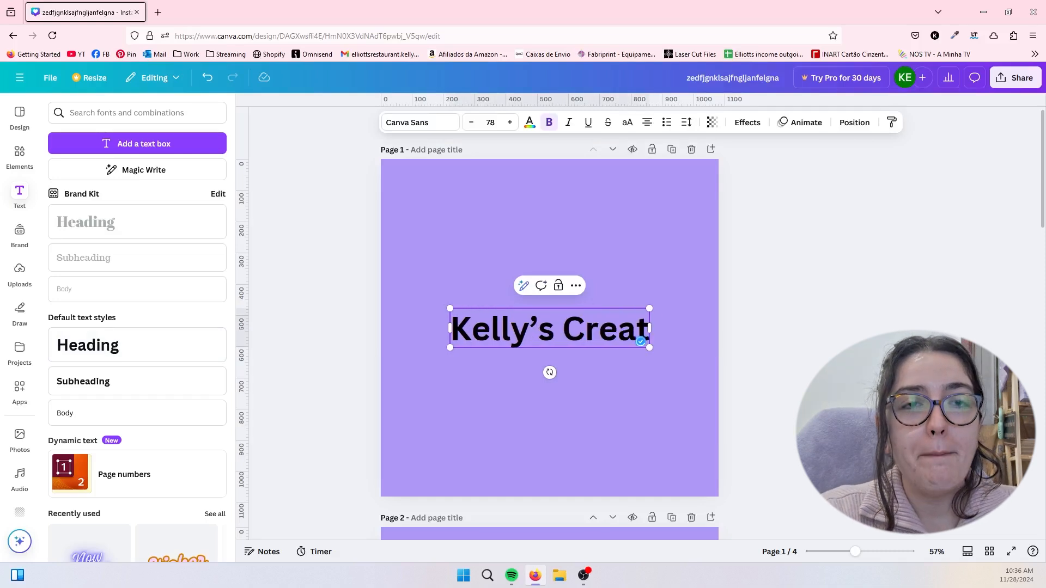
{"action": "type", "text": "ions"}
{"action": "key", "text": "Escape"}
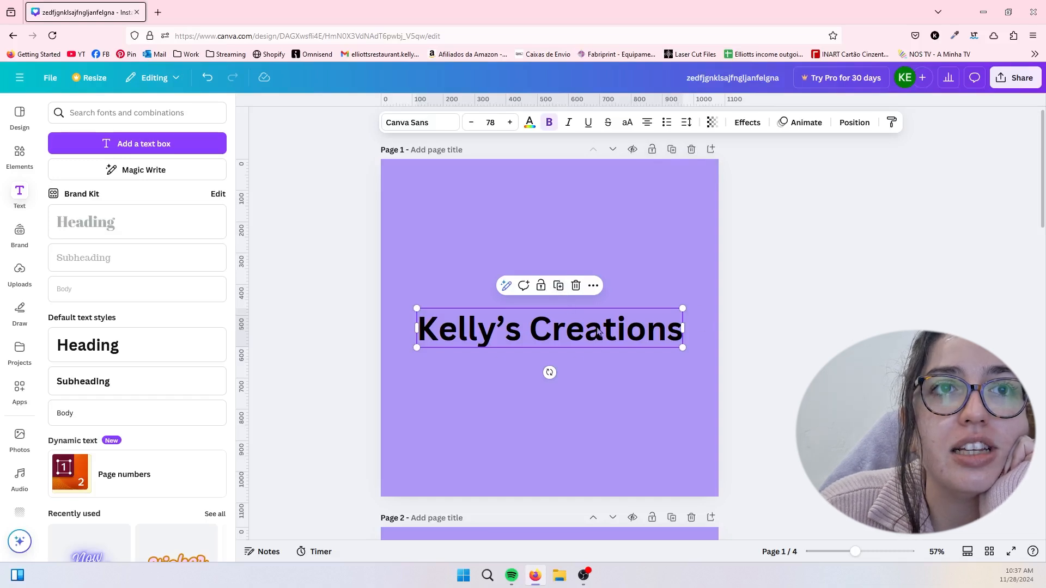
- Examine the additional options available for the heading, from copying and alignment to linking and translation
{"action": "left_click", "coordinate": [593, 285]}
{"action": "scroll", "coordinate": [651, 452], "scroll_direction": "down", "scroll_amount": 1}
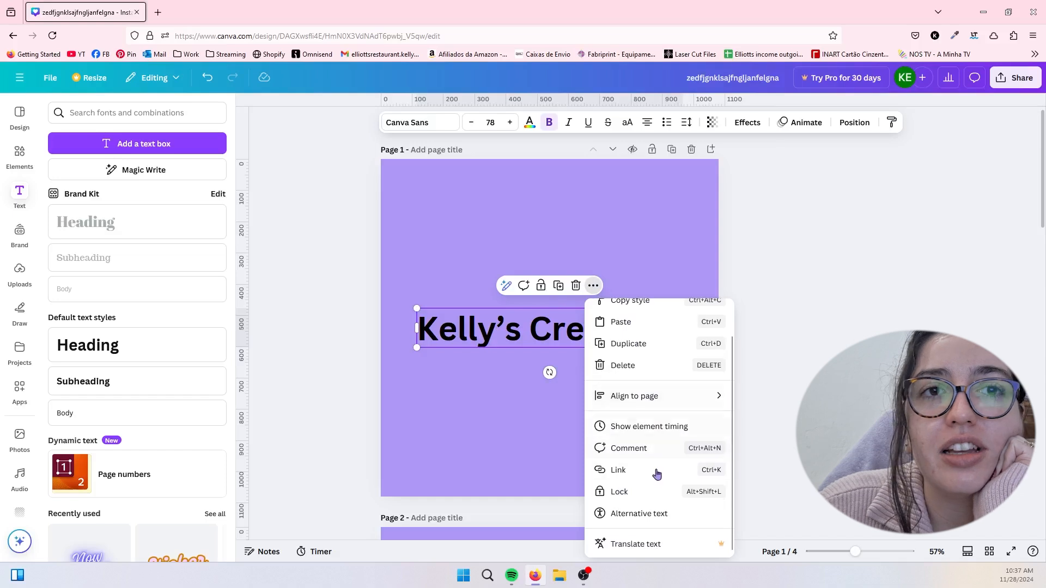
{"action": "scroll", "coordinate": [653, 480], "scroll_direction": "up", "scroll_amount": 1}
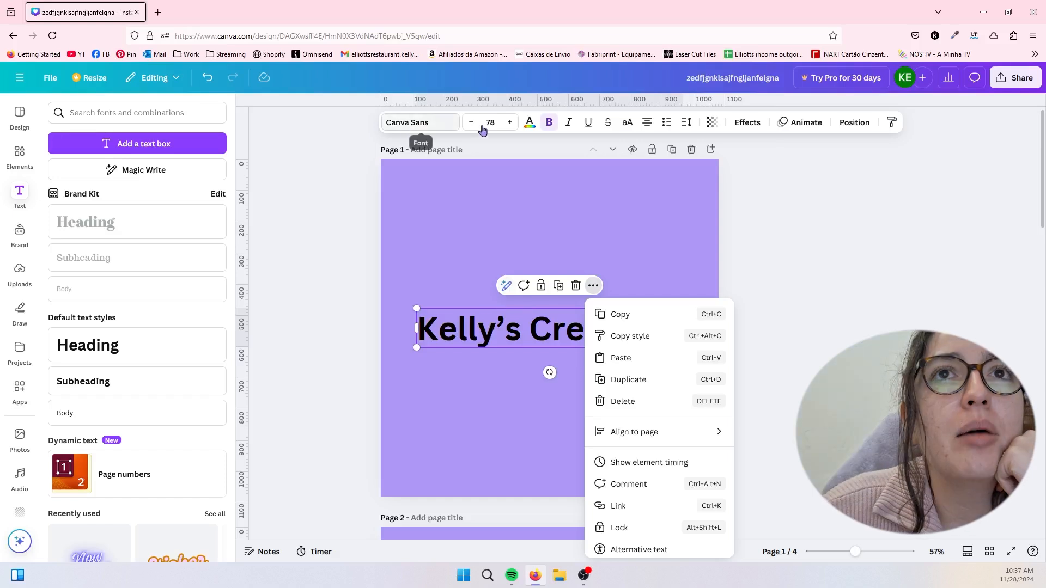
- Try the Fredoka and Wedges fonts on the page 1 heading and look through the font list
{"action": "left_click", "coordinate": [442, 131]}
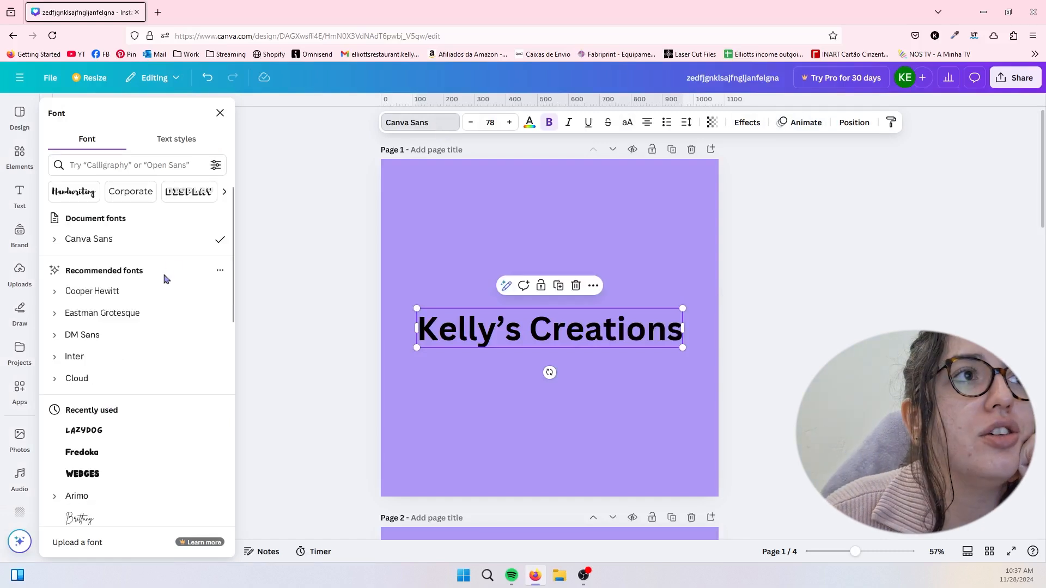
{"action": "scroll", "coordinate": [147, 327], "scroll_direction": "down", "scroll_amount": 2}
{"action": "left_click", "coordinate": [130, 346]}
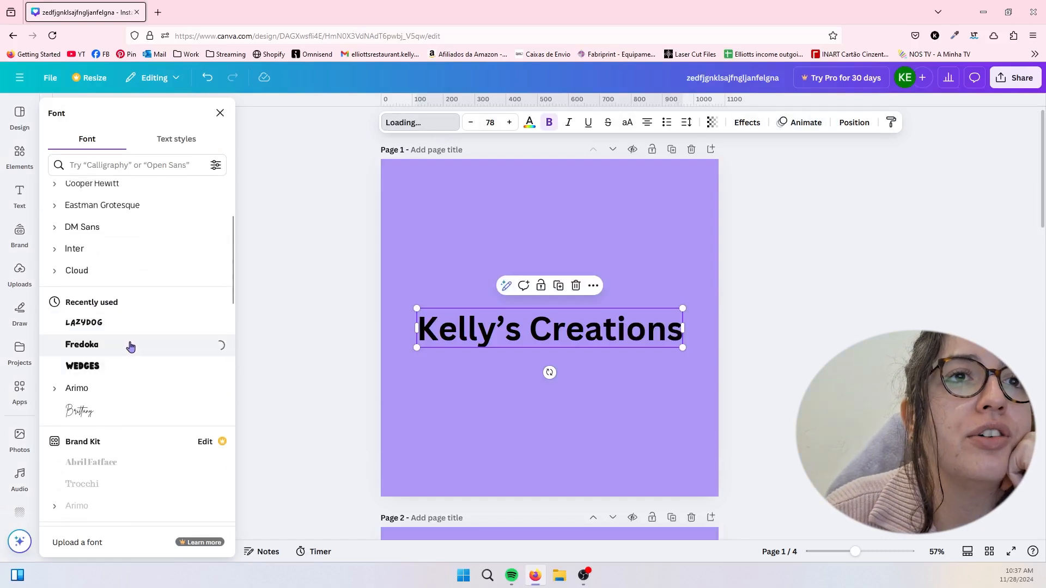
{"action": "right_click", "coordinate": [131, 345]}
{"action": "left_click", "coordinate": [80, 348]}
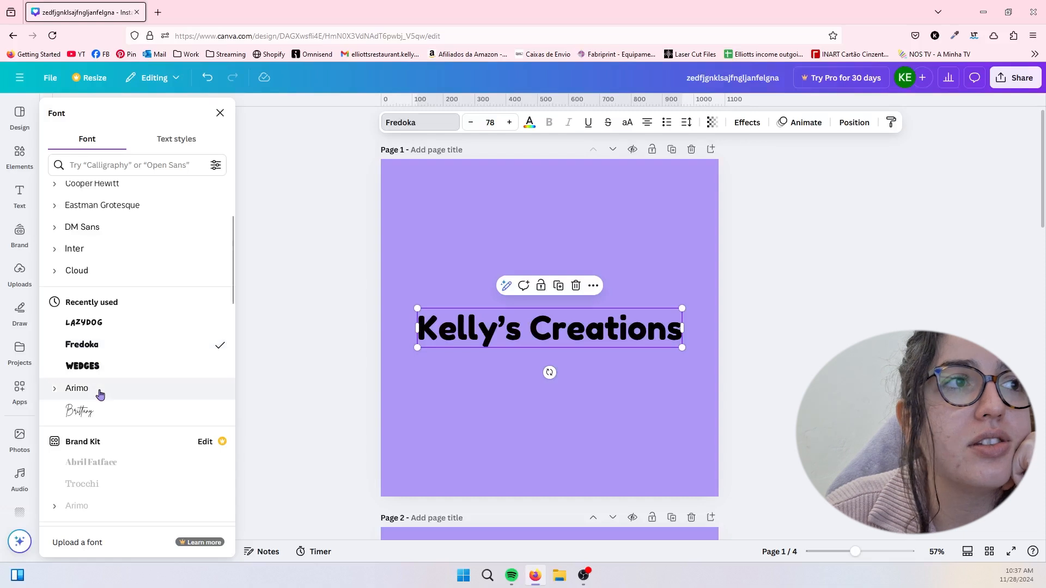
{"action": "left_click", "coordinate": [98, 366]}
{"action": "scroll", "coordinate": [100, 371], "scroll_direction": "down", "scroll_amount": 3}
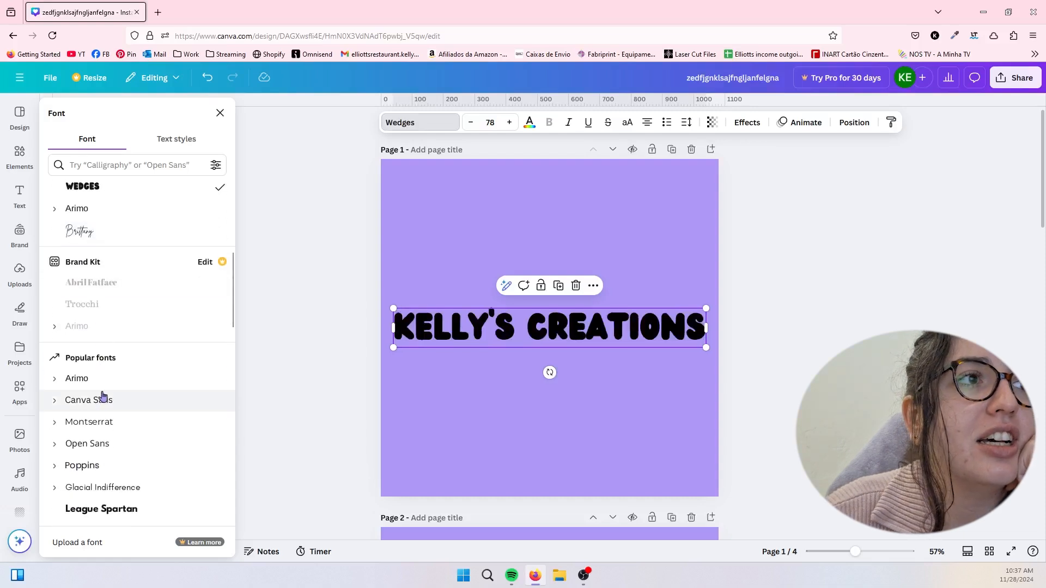
{"action": "scroll", "coordinate": [100, 397], "scroll_direction": "down", "scroll_amount": 3}
{"action": "scroll", "coordinate": [104, 396], "scroll_direction": "up", "scroll_amount": 8}
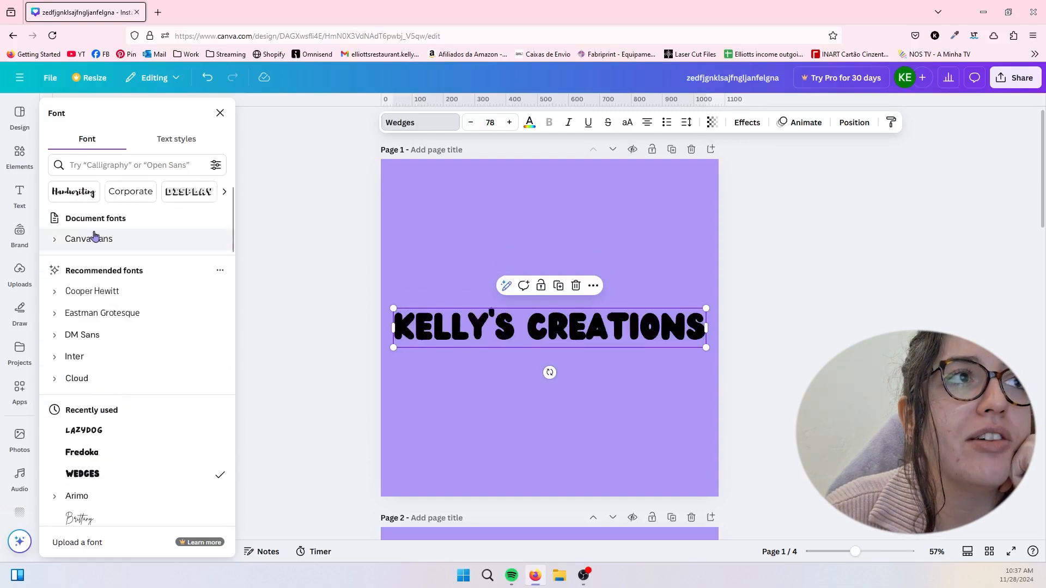
- Browse the font categories and try Brusher, Regular Brush and Caveat Brush from the Brush category on the heading
{"action": "left_click", "coordinate": [227, 192]}
{"action": "left_click", "coordinate": [228, 192]}
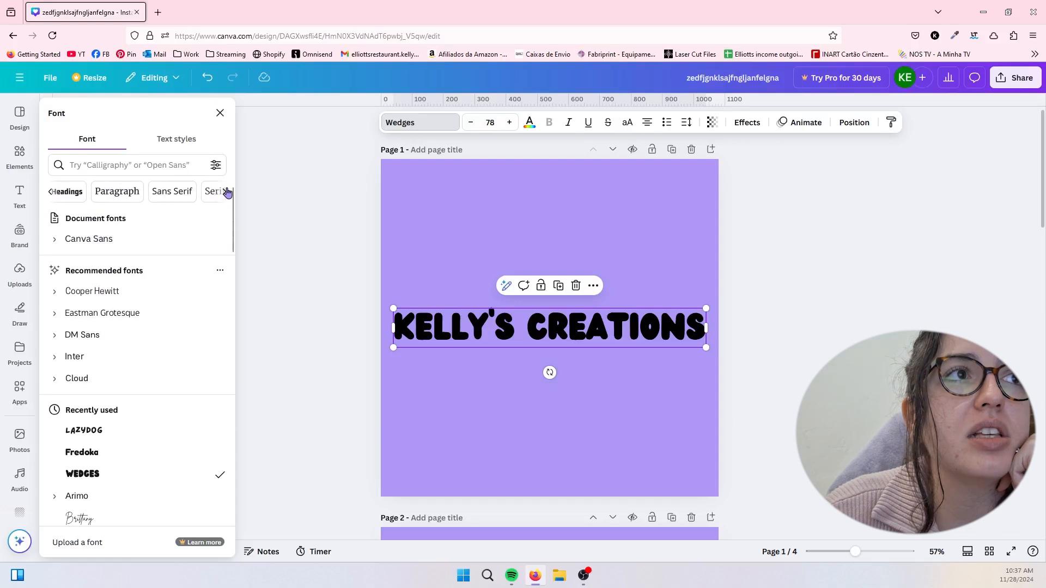
{"action": "left_click", "coordinate": [227, 192]}
{"action": "left_click", "coordinate": [227, 192]}
{"action": "left_click", "coordinate": [227, 192]}
{"action": "left_click", "coordinate": [227, 192]}
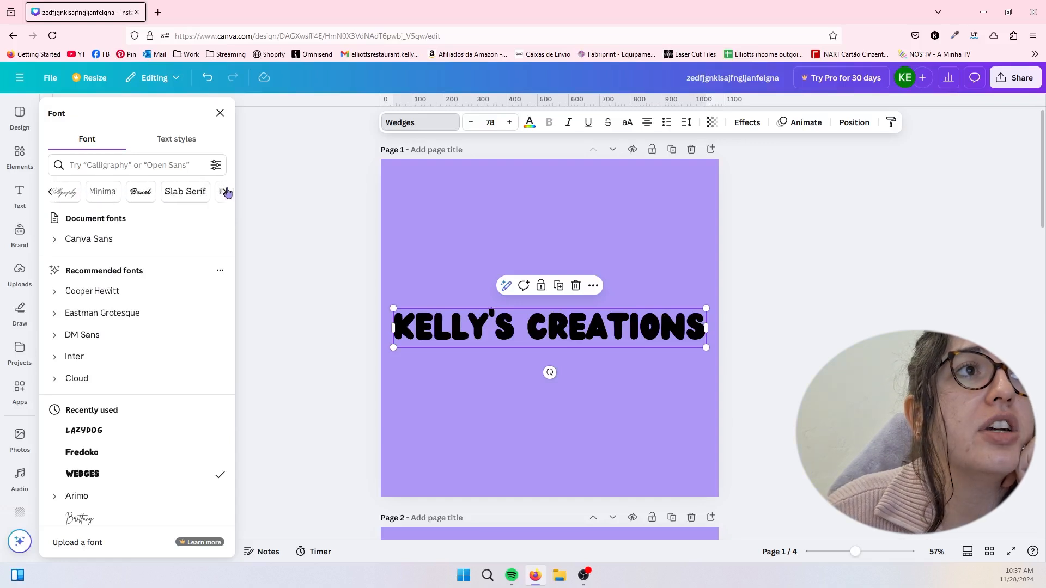
{"action": "left_click", "coordinate": [143, 192]}
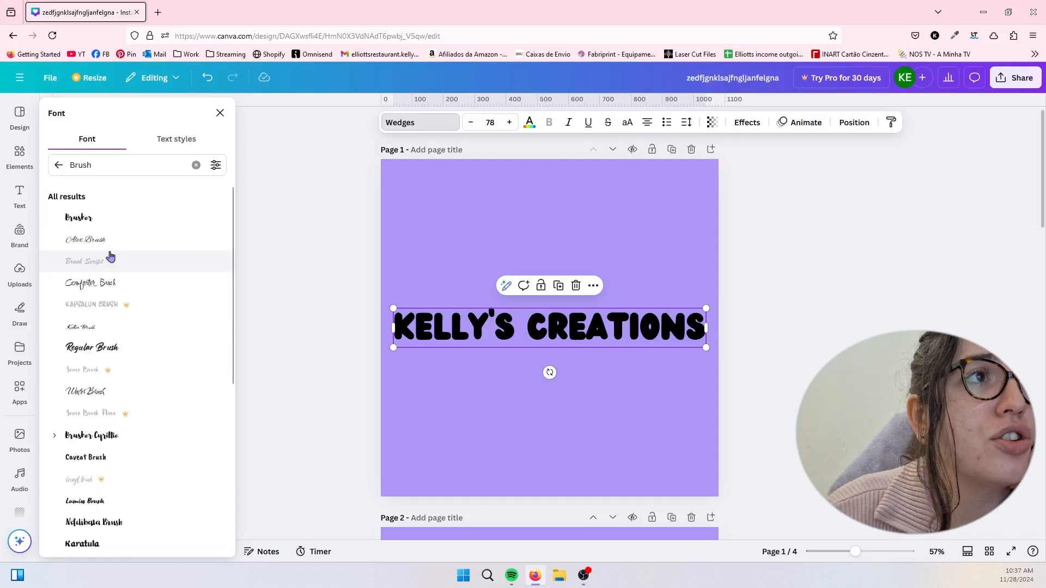
{"action": "left_click", "coordinate": [114, 223]}
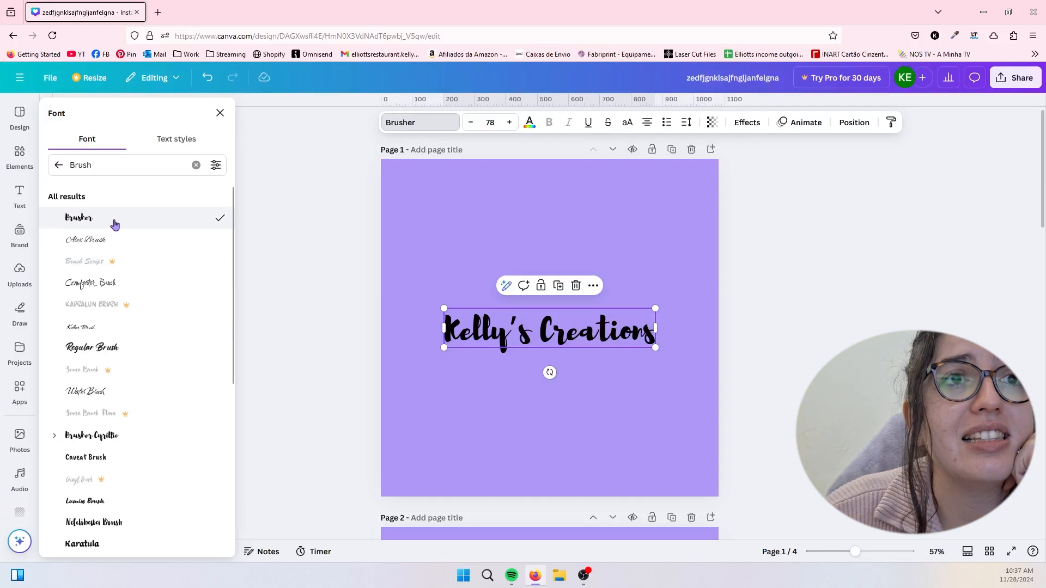
{"action": "left_click", "coordinate": [112, 348]}
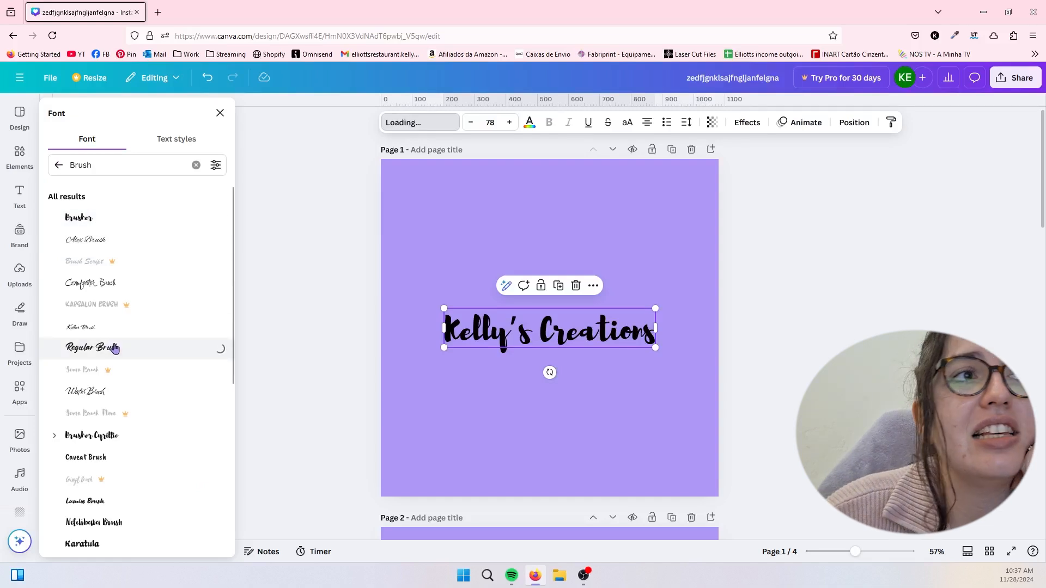
{"action": "scroll", "coordinate": [124, 431], "scroll_direction": "down", "scroll_amount": 2}
{"action": "left_click", "coordinate": [125, 384]}
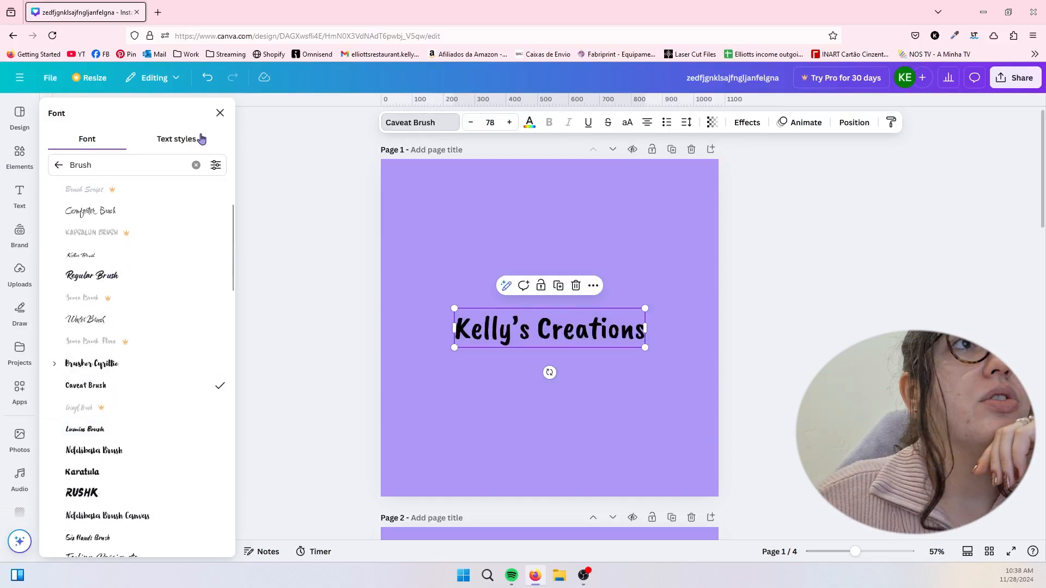
- Check the text styles available for the heading and set its font to Fredoka
{"action": "left_click", "coordinate": [201, 139]}
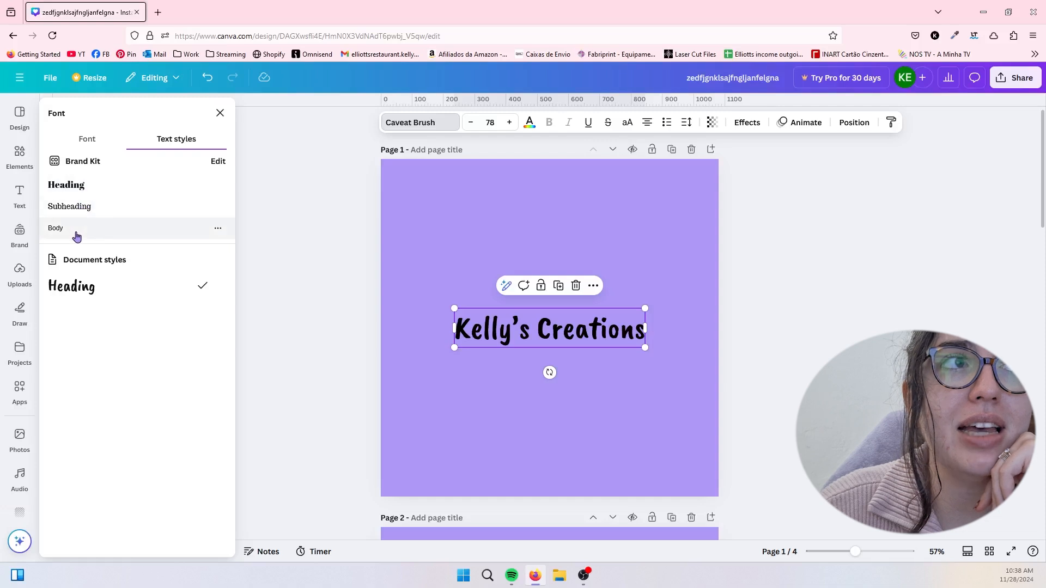
{"action": "left_click", "coordinate": [84, 140]}
{"action": "left_click", "coordinate": [108, 166]}
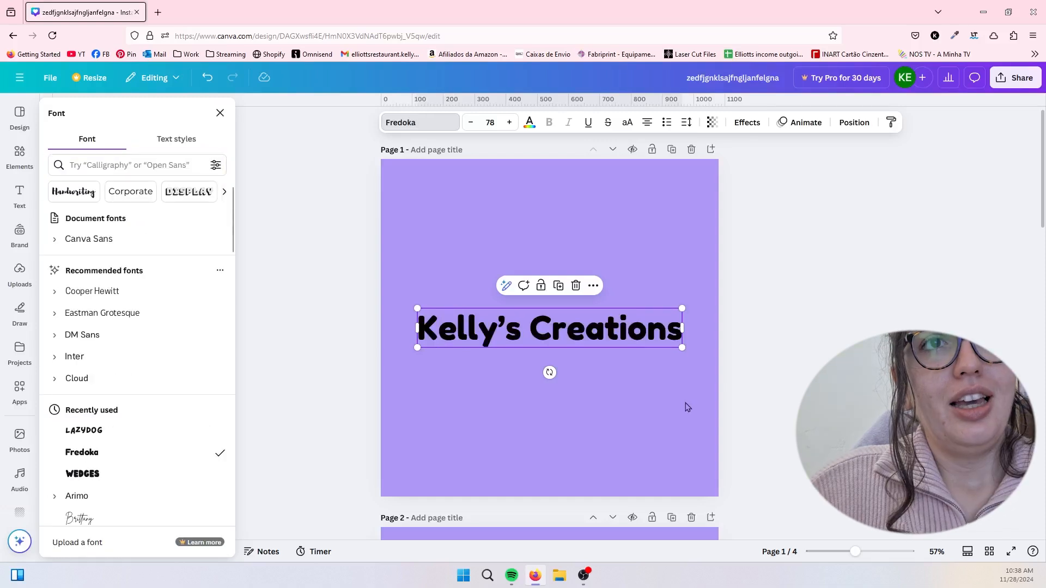
- Try nudging the heading's font size between 78 and 79 and look through the preset sizes
{"action": "left_click", "coordinate": [512, 123]}
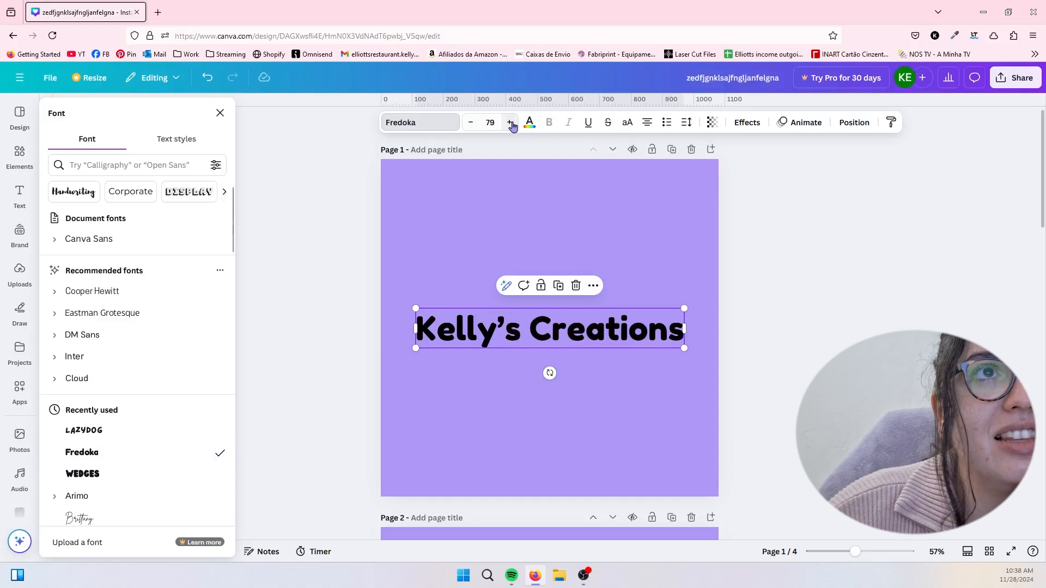
{"action": "left_click", "coordinate": [487, 123]}
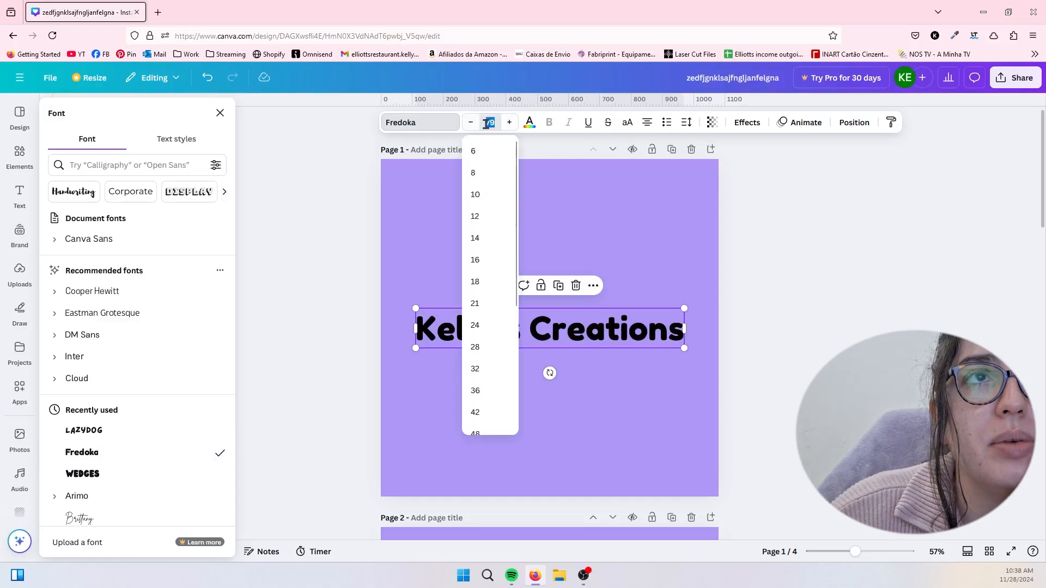
{"action": "scroll", "coordinate": [497, 253], "scroll_direction": "down", "scroll_amount": 3}
{"action": "left_click", "coordinate": [493, 122]}
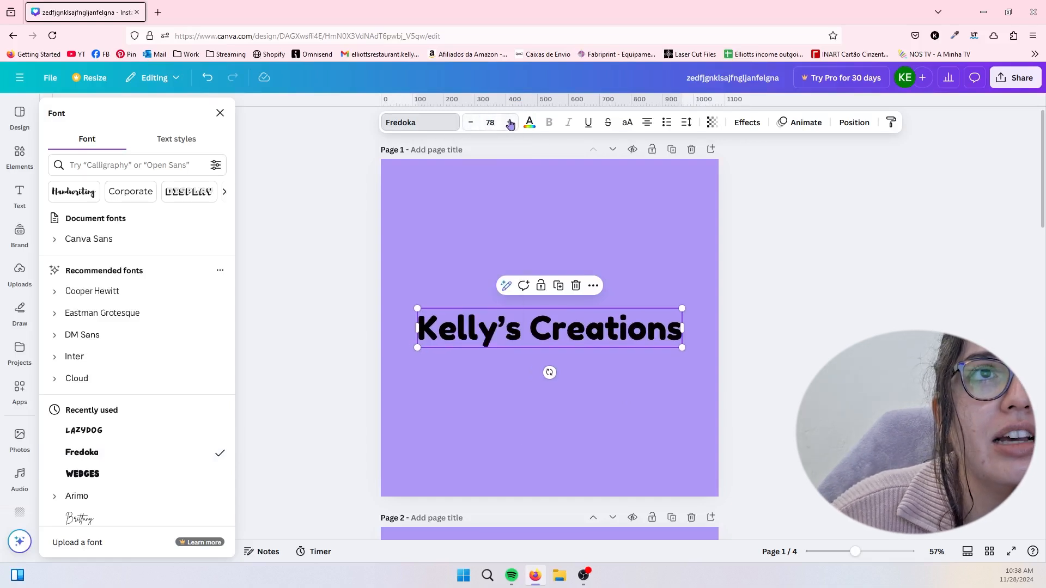
{"action": "left_click", "coordinate": [471, 124]}
{"action": "left_click", "coordinate": [512, 125]}
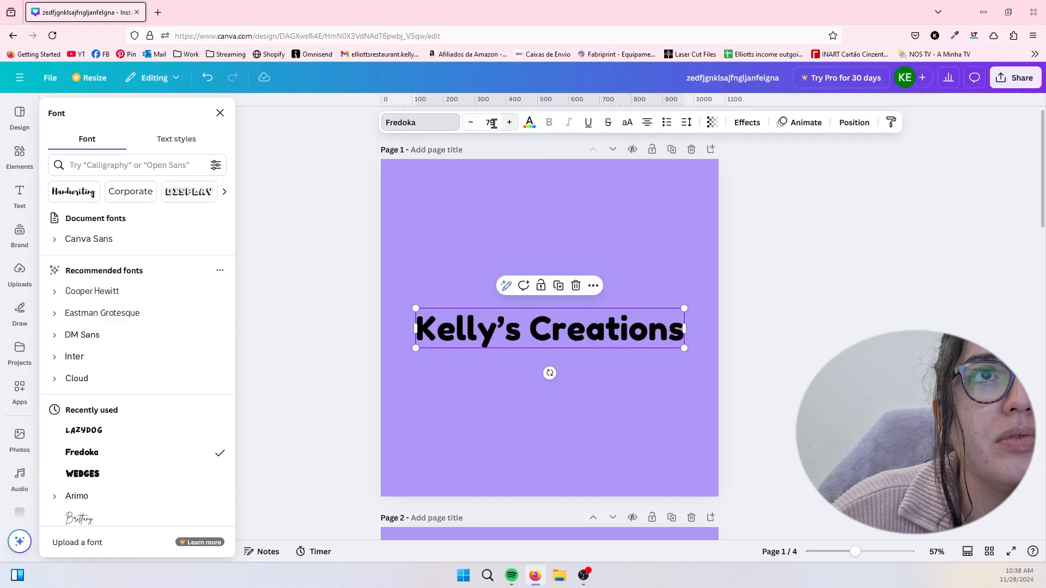
{"action": "left_click", "coordinate": [471, 124]}
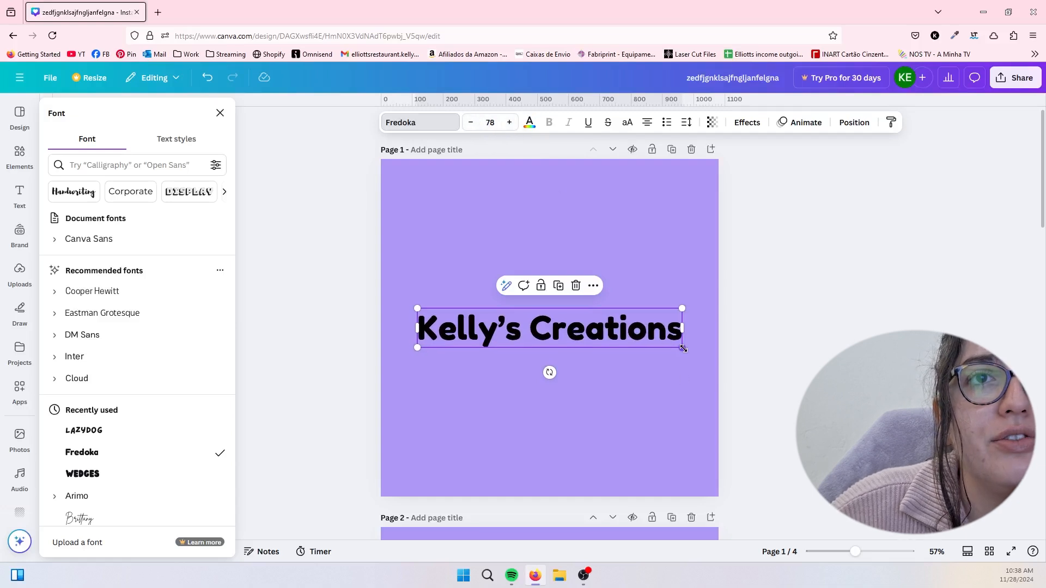
- Scale the heading up on the canvas to a font size of about 84.7
{"action": "left_click_drag", "start_coordinate": [683, 349], "coordinate": [699, 381]}
{"action": "left_click", "coordinate": [490, 123]}
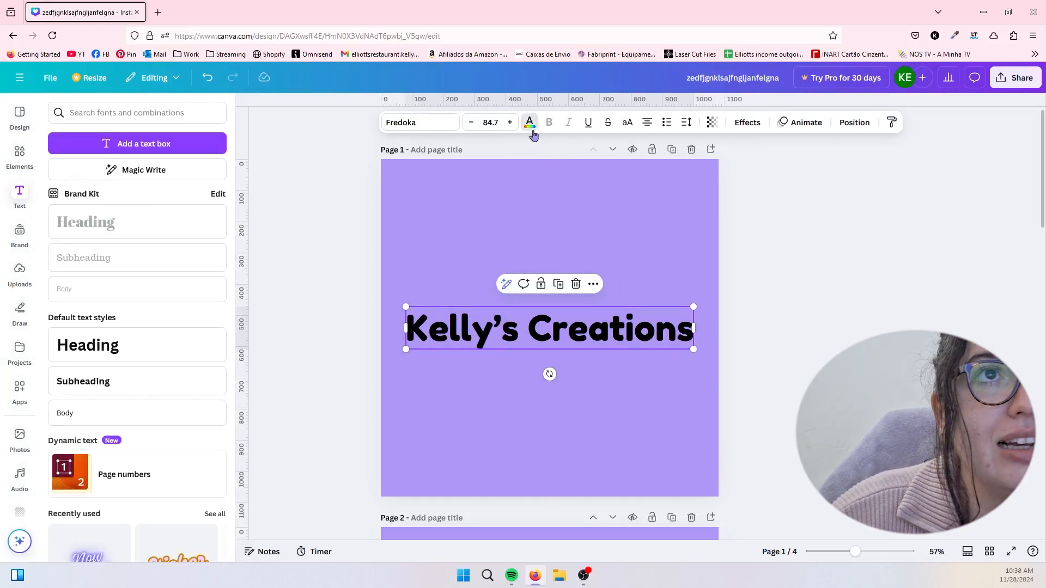
- Try the brand palette purple, white, and custom colors #725858 and #FF7575 on the heading text
{"action": "left_click", "coordinate": [532, 133]}
{"action": "left_click", "coordinate": [62, 277]}
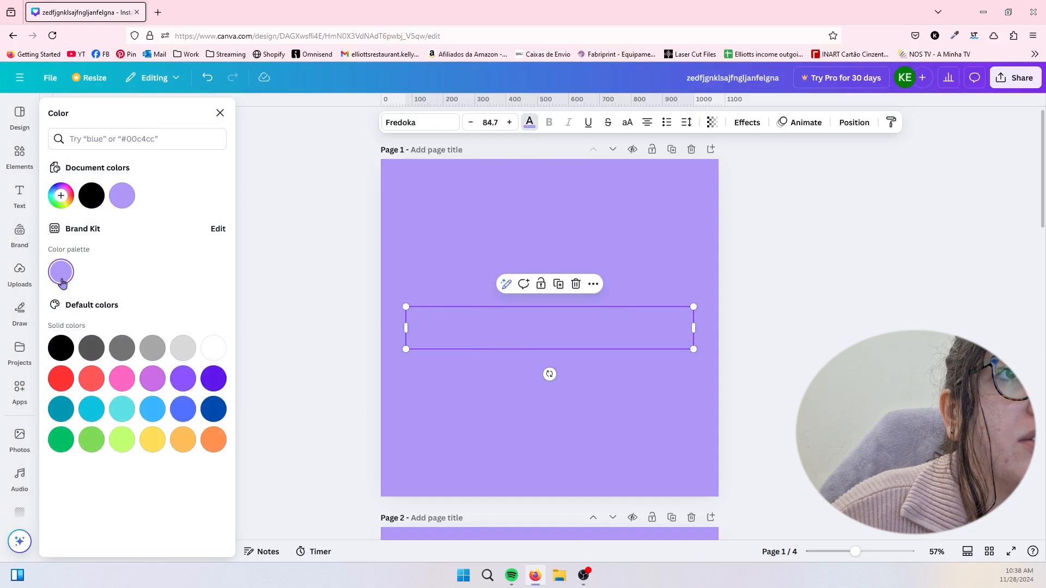
{"action": "left_click", "coordinate": [214, 348]}
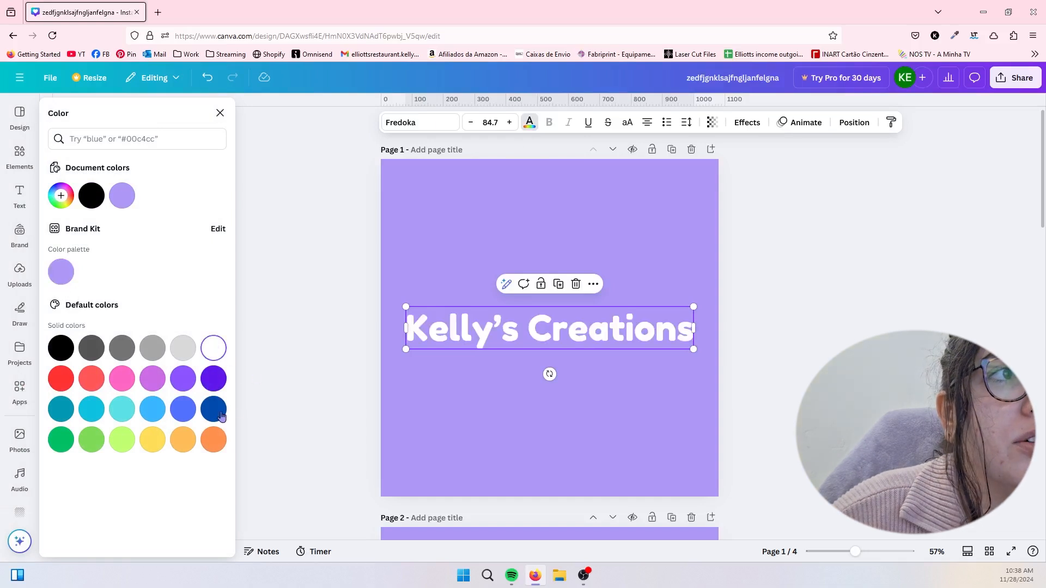
{"action": "left_click", "coordinate": [69, 203]}
{"action": "left_click", "coordinate": [92, 256]}
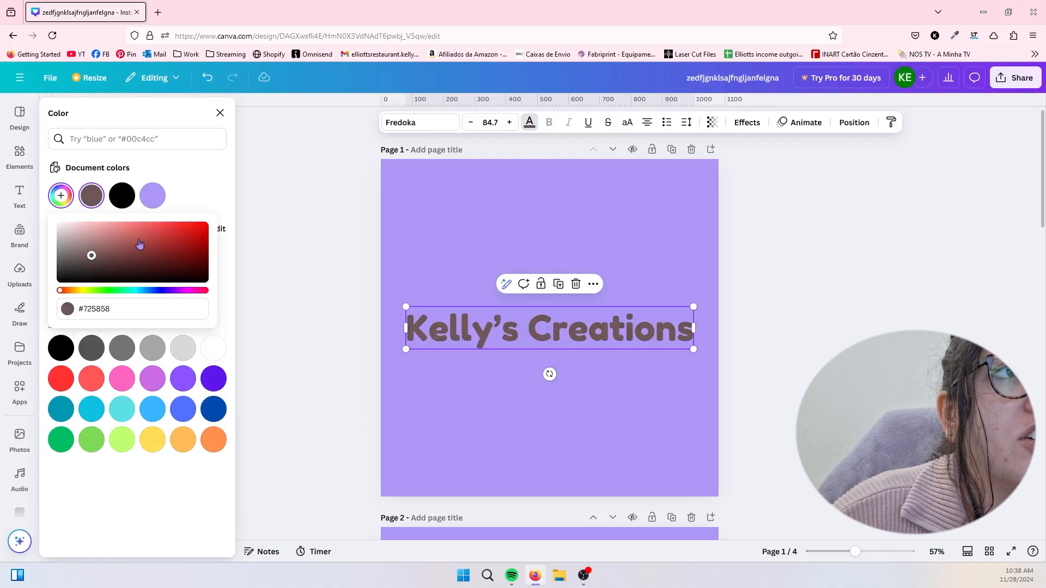
{"action": "mouse_move", "coordinate": [140, 243]}
{"action": "left_mouse_down"}
{"action": "mouse_move", "coordinate": [160, 230]}
{"action": "mouse_move", "coordinate": [141, 252]}
{"action": "mouse_move", "coordinate": [139, 225]}
{"action": "left_mouse_up"}
- Set the heading's text color to the hex code #AE98F6
{"action": "left_click", "coordinate": [119, 318]}
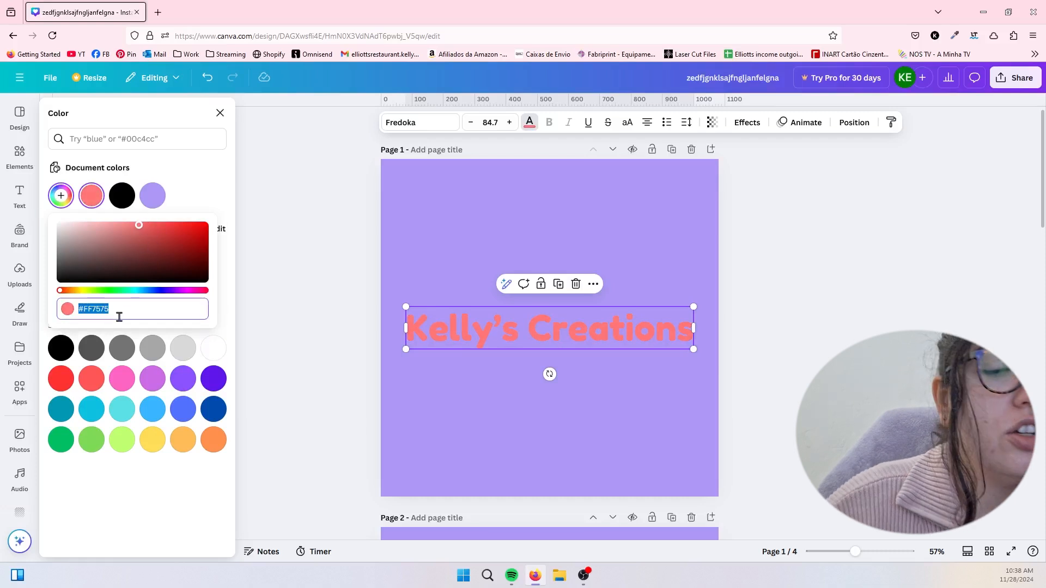
{"action": "type", "text": "#E98D6"}
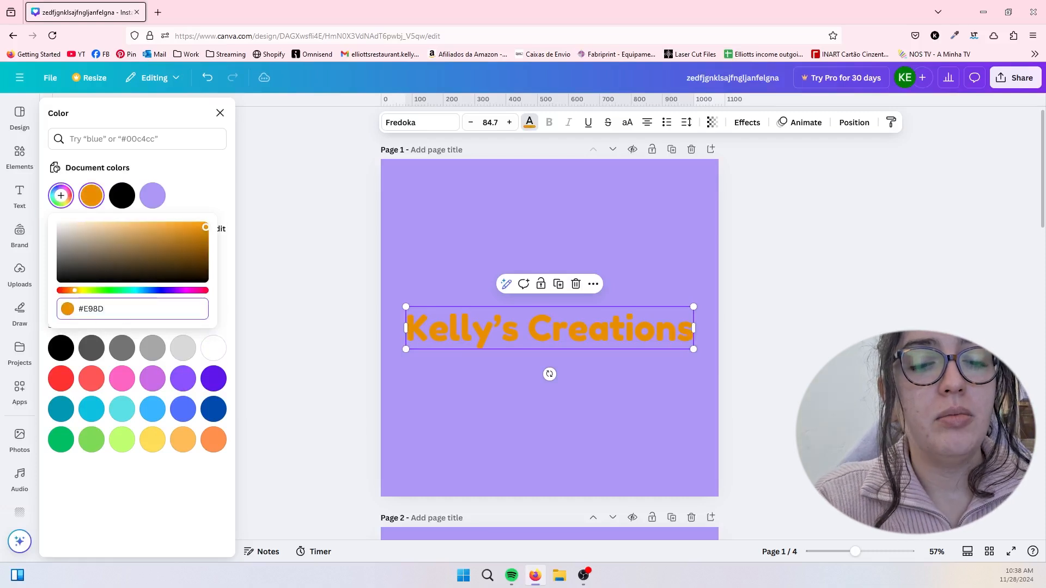
{"action": "key", "text": "BackSpace"}
{"action": "key", "text": "BackSpace"}
{"action": "key", "text": "BackSpace"}
{"action": "key", "text": "BackSpace"}
{"action": "key", "text": "BackSpace"}
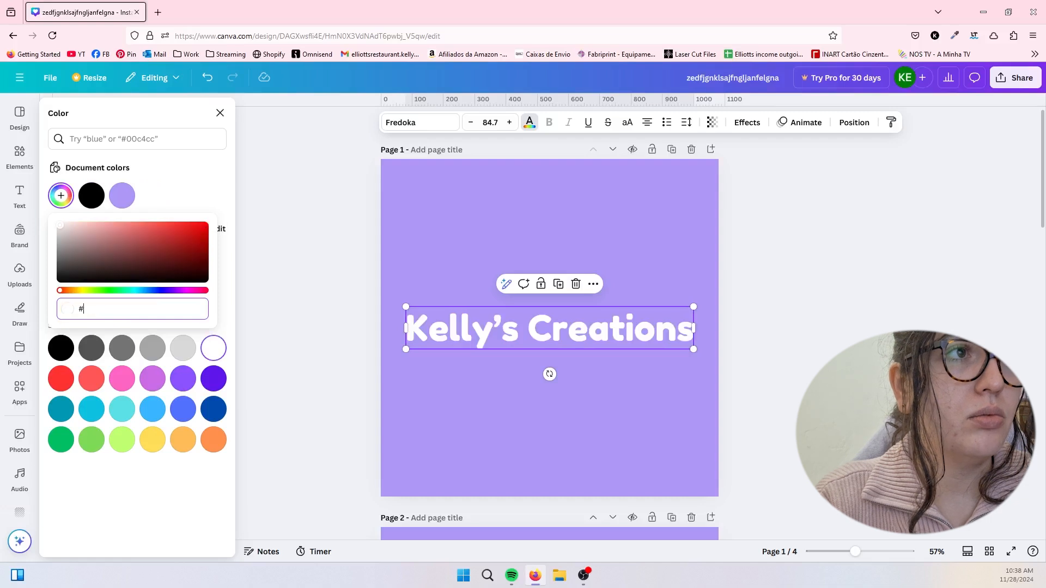
{"action": "type", "text": "AE98F6"}
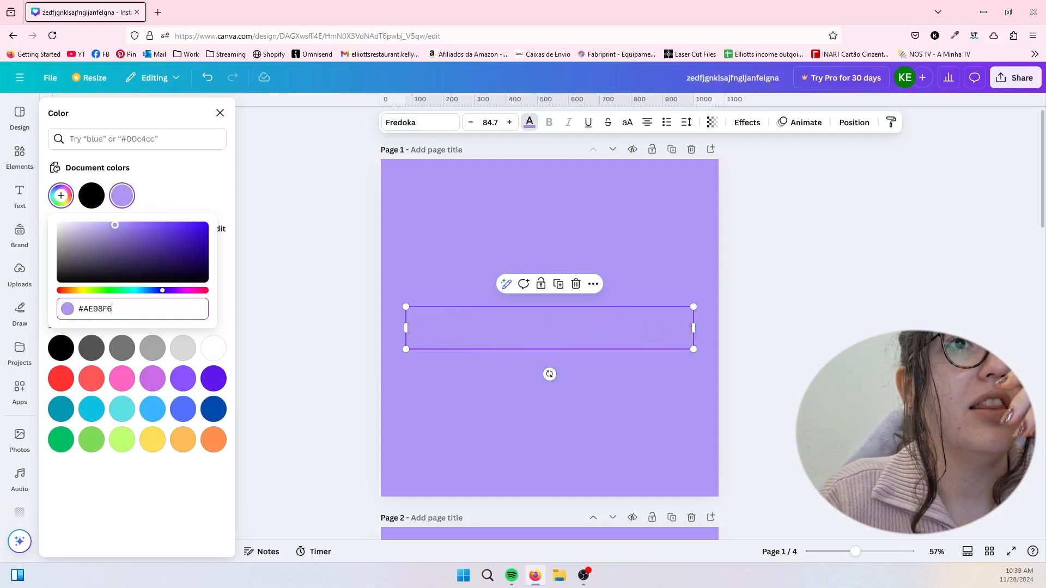
{"action": "key", "text": "Return"}
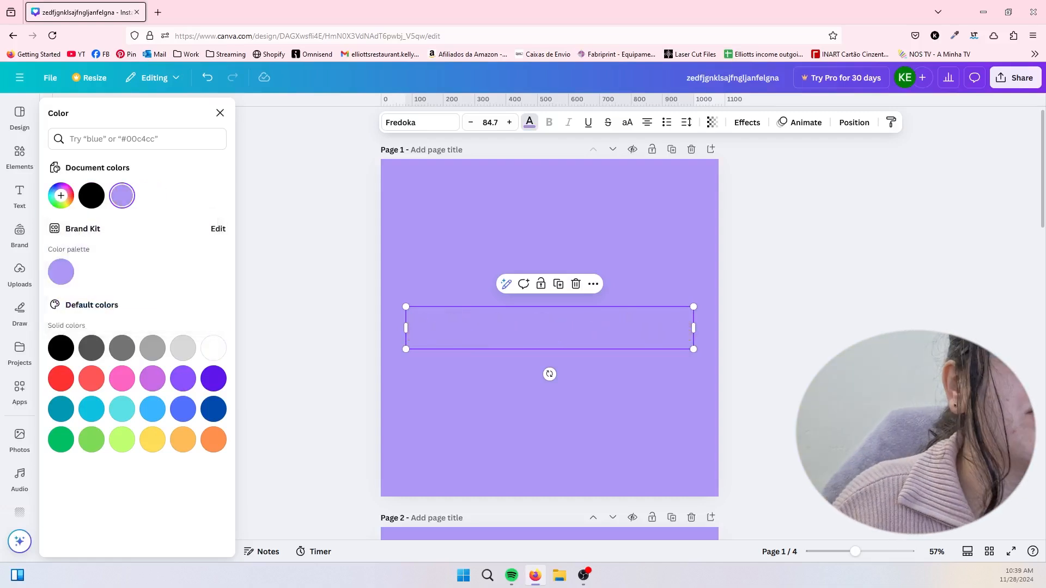
- Replace page 1's purple background with plain white while keeping the heading
{"action": "left_click", "coordinate": [472, 458]}
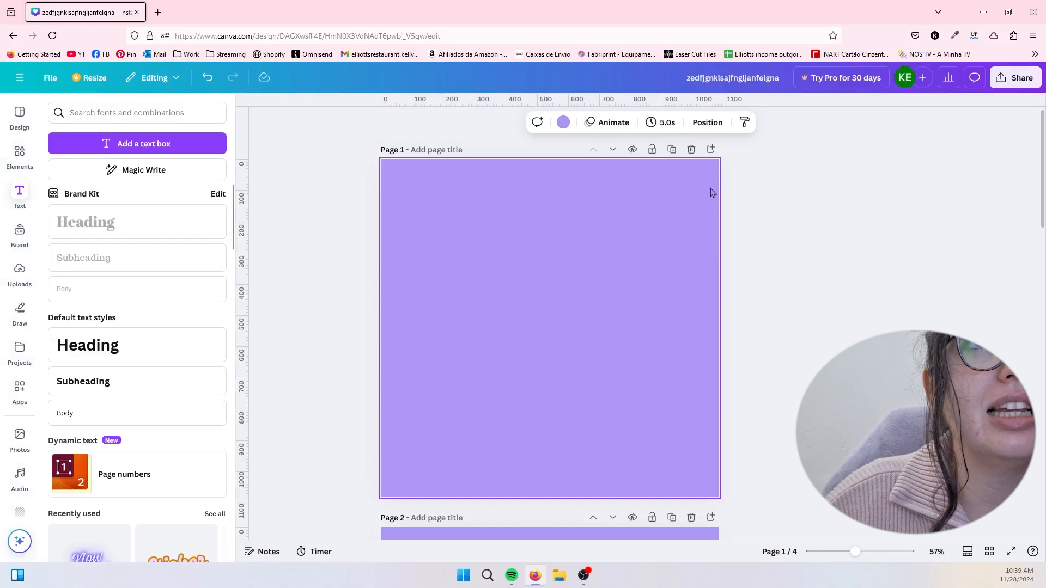
{"action": "left_click", "coordinate": [691, 150]}
{"action": "key", "text": "ctrl+z"}
- Try strikethrough on the middle part of the heading text, turn it off again and deselect the heading
{"action": "left_click_drag", "start_coordinate": [448, 329], "coordinate": [609, 330]}
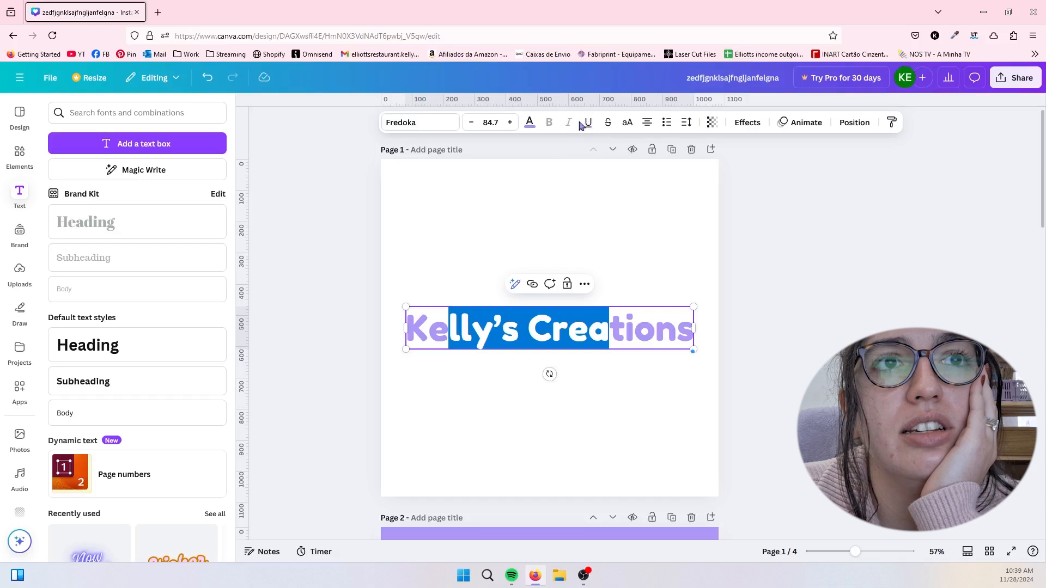
{"action": "left_click", "coordinate": [606, 122]}
{"action": "left_click", "coordinate": [606, 122]}
{"action": "left_click", "coordinate": [620, 262]}
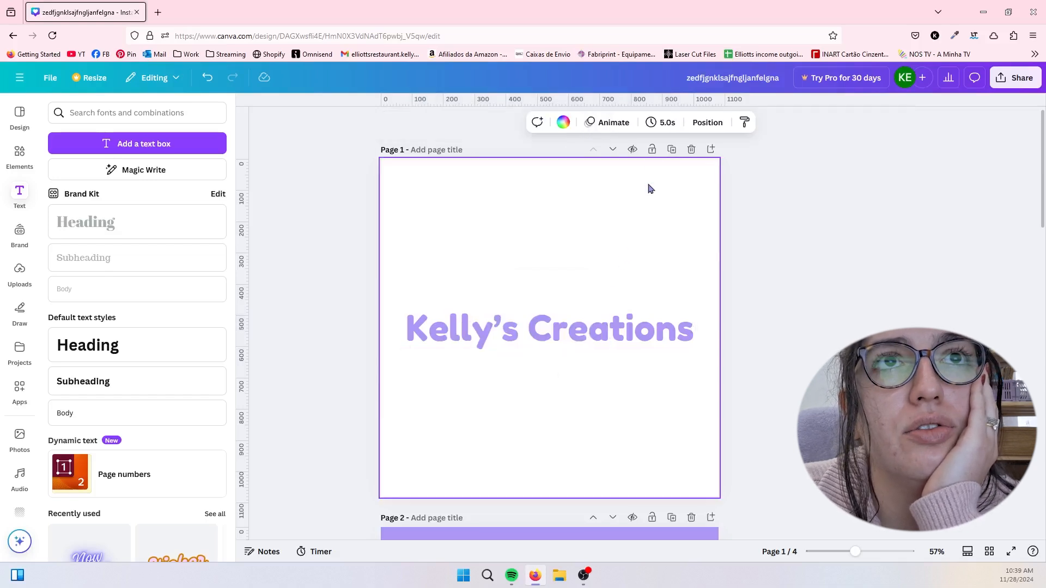
- Try uppercase on the whole heading and switch it back to mixed case
{"action": "left_click", "coordinate": [622, 330]}
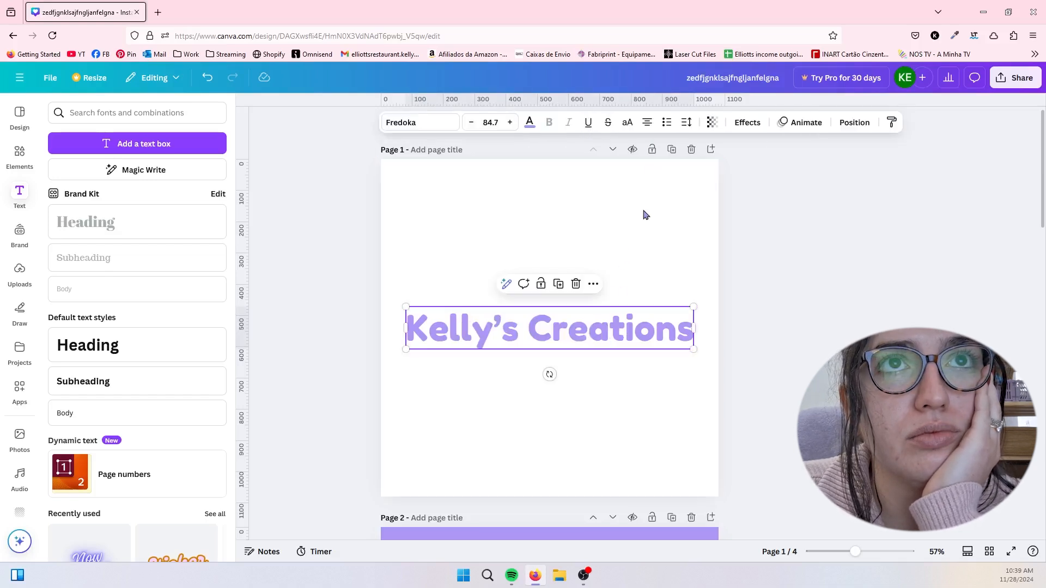
{"action": "left_click", "coordinate": [626, 122]}
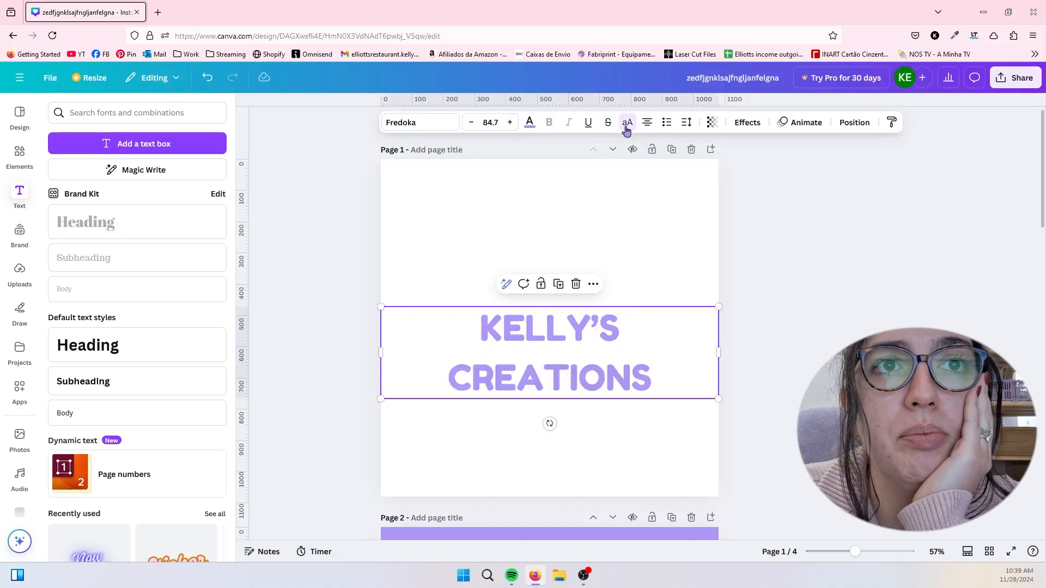
{"action": "left_click", "coordinate": [627, 127]}
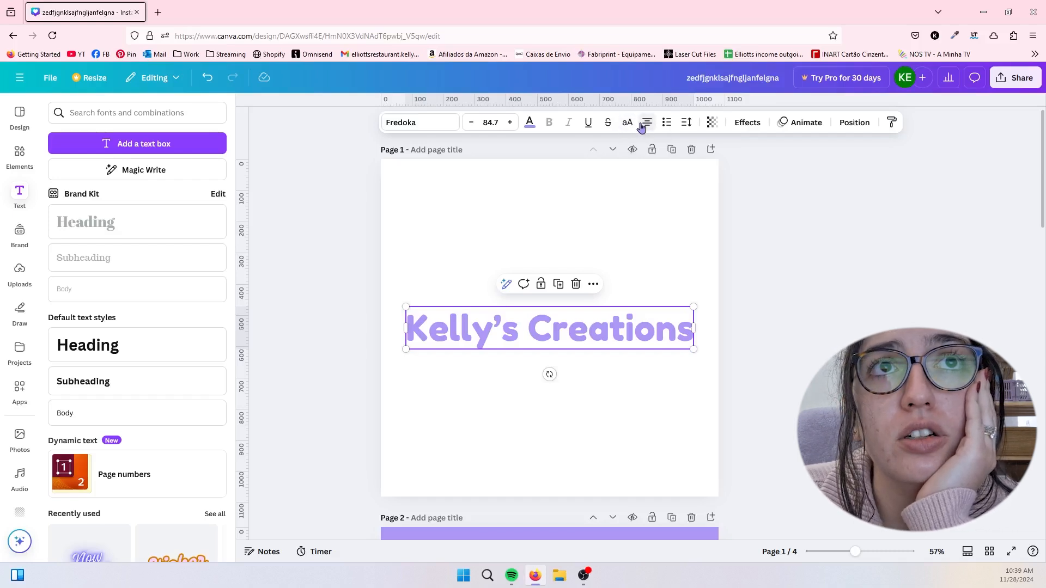
- Format the heading as a bulleted list and switch it to a numbered list
{"action": "left_click", "coordinate": [667, 123]}
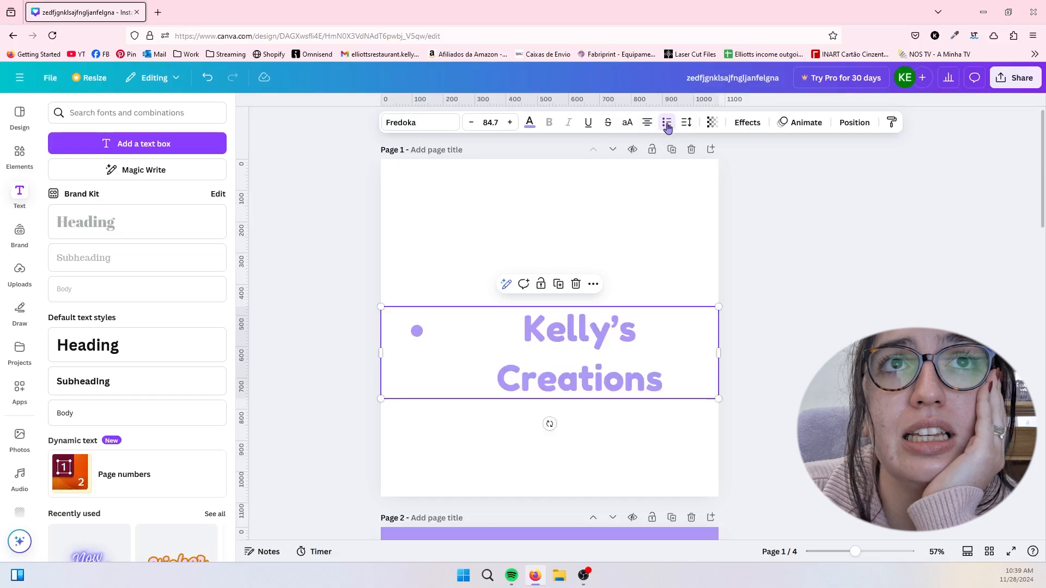
{"action": "left_click", "coordinate": [664, 124]}
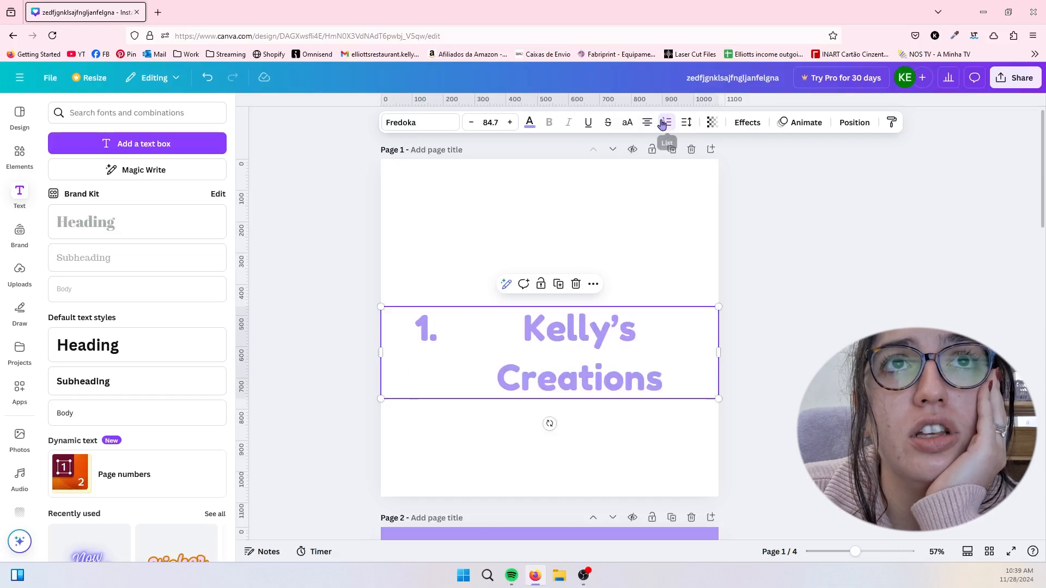
- Remove the list formatting from the heading and set its letter spacing to -4
{"action": "left_click", "coordinate": [666, 127]}
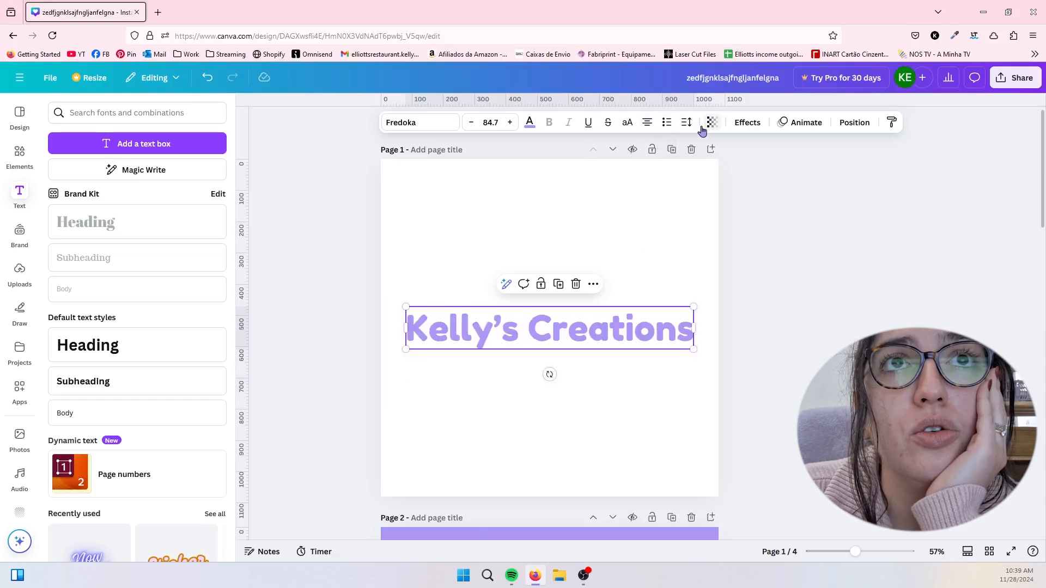
{"action": "left_click", "coordinate": [686, 123]}
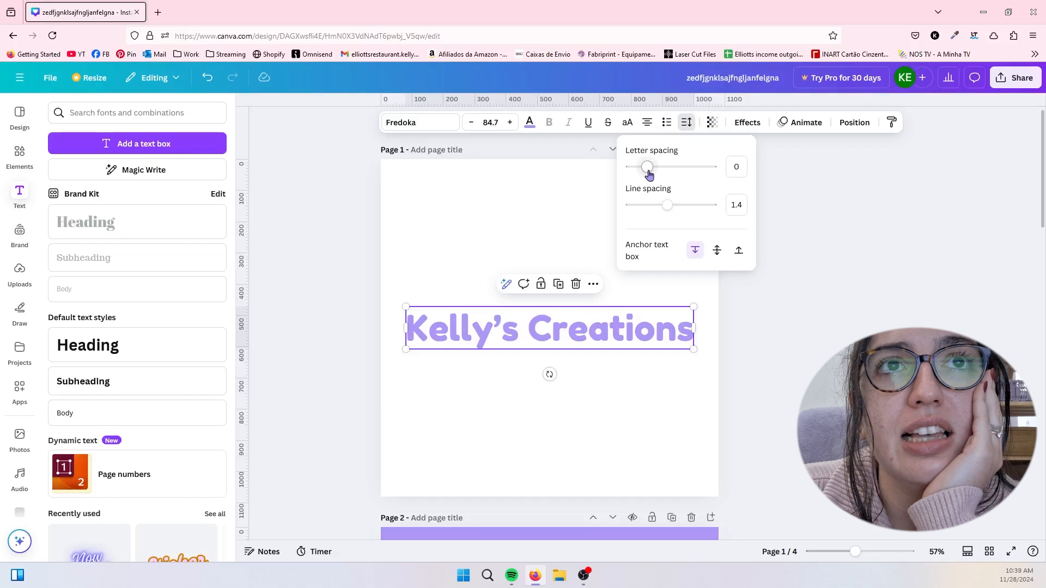
{"action": "mouse_move", "coordinate": [649, 175]}
{"action": "left_mouse_down"}
{"action": "mouse_move", "coordinate": [640, 169]}
{"action": "mouse_move", "coordinate": [679, 173]}
{"action": "mouse_move", "coordinate": [640, 177]}
{"action": "mouse_move", "coordinate": [647, 167]}
{"action": "left_mouse_up"}
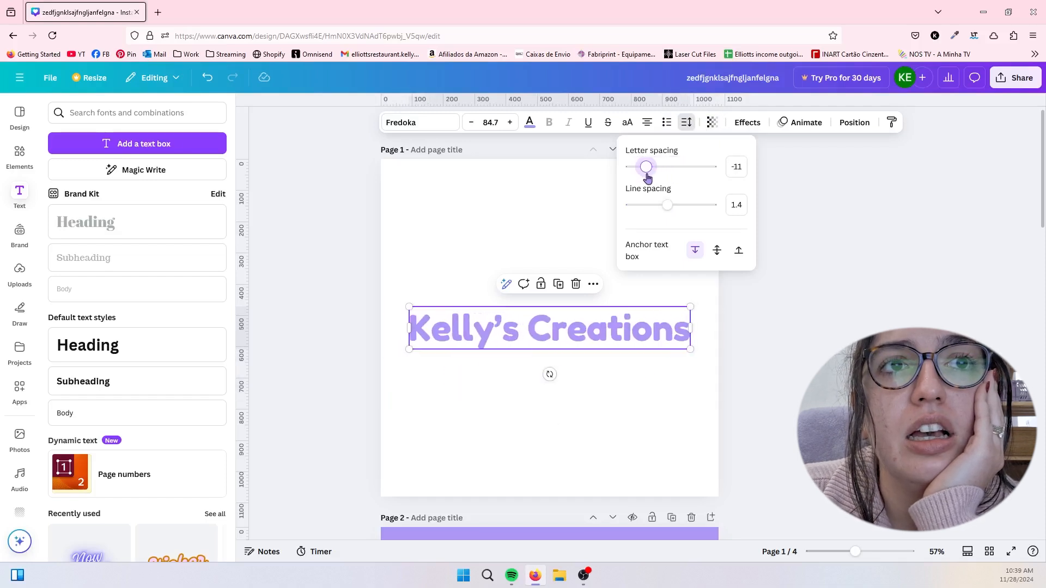
- Set the heading's transparency to 79
{"action": "left_click", "coordinate": [712, 122]}
{"action": "mouse_move", "coordinate": [737, 166]}
{"action": "left_mouse_down"}
{"action": "mouse_move", "coordinate": [684, 173]}
{"action": "mouse_move", "coordinate": [719, 168]}
{"action": "left_mouse_up"}
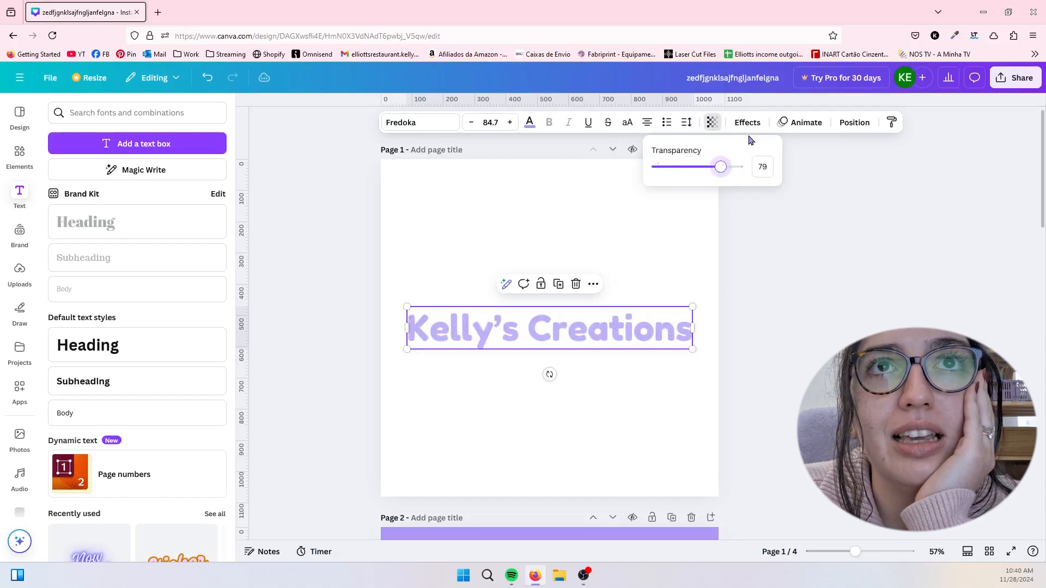
- Look through the text animation presets and the heading's arrange and layers settings
{"action": "left_click", "coordinate": [785, 124]}
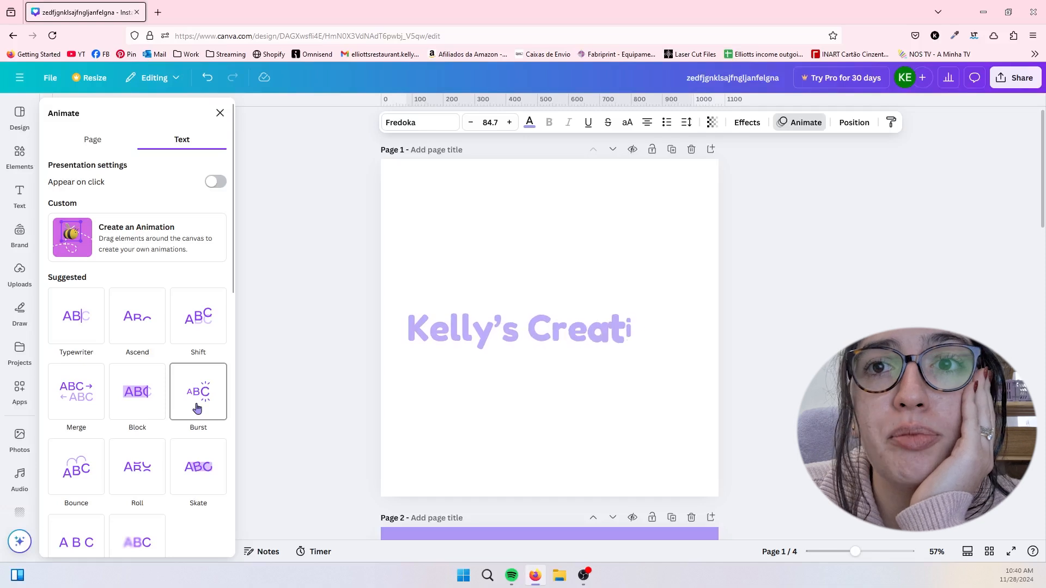
{"action": "scroll", "coordinate": [197, 408], "scroll_direction": "down", "scroll_amount": 2}
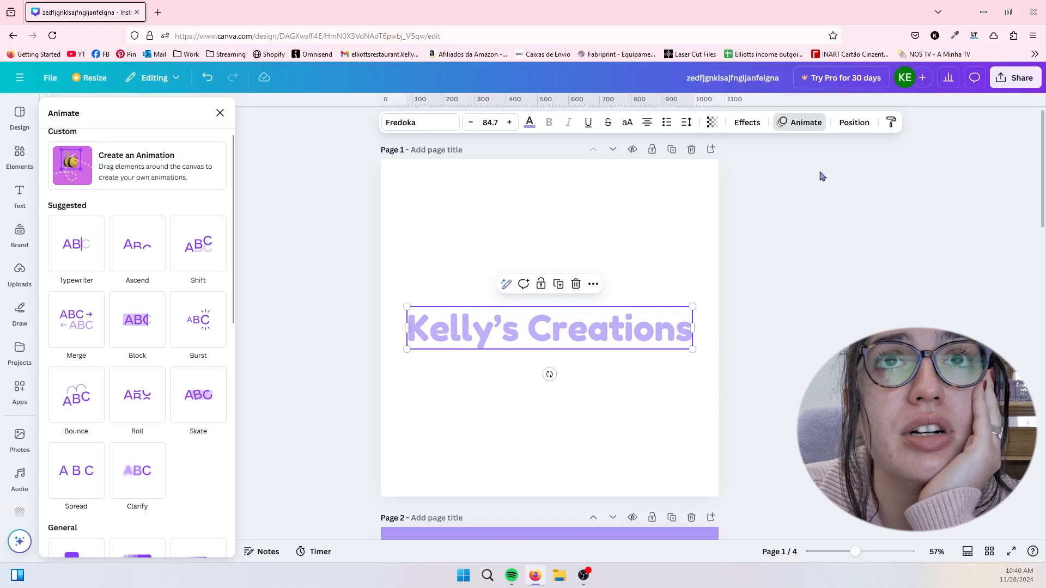
{"action": "left_click", "coordinate": [850, 124]}
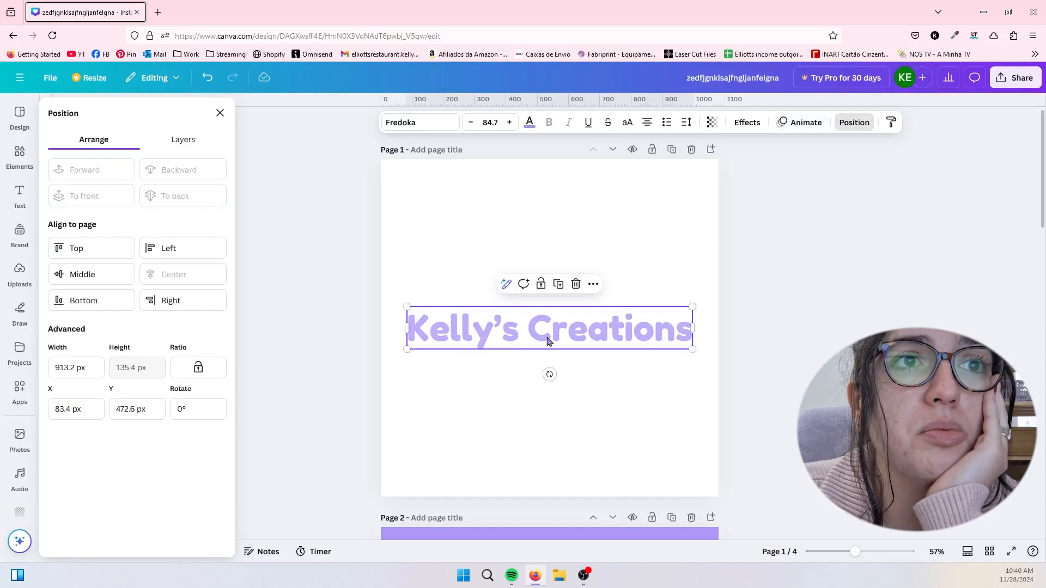
{"action": "left_click", "coordinate": [189, 148]}
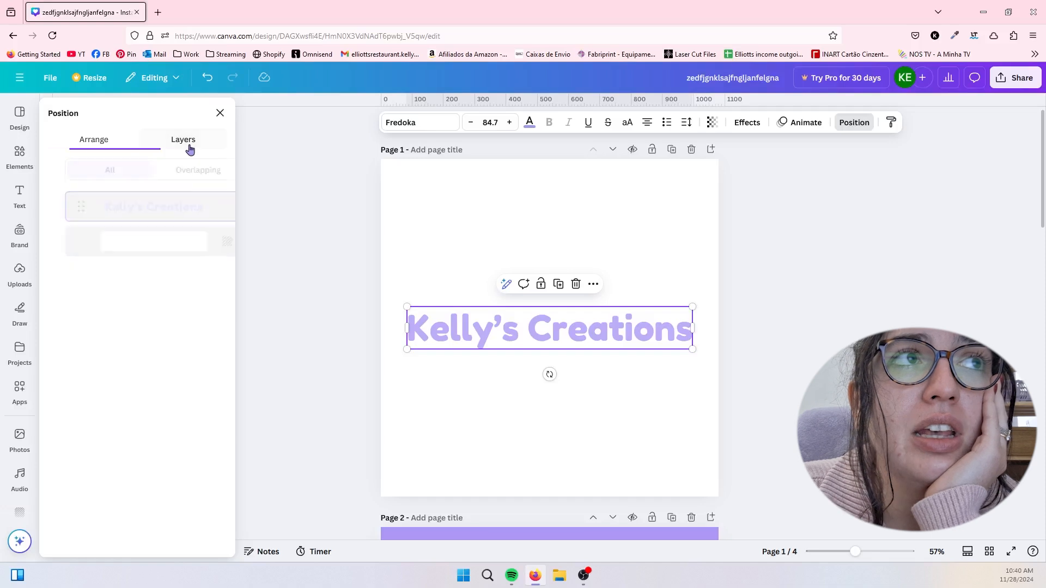
{"action": "left_click", "coordinate": [91, 144]}
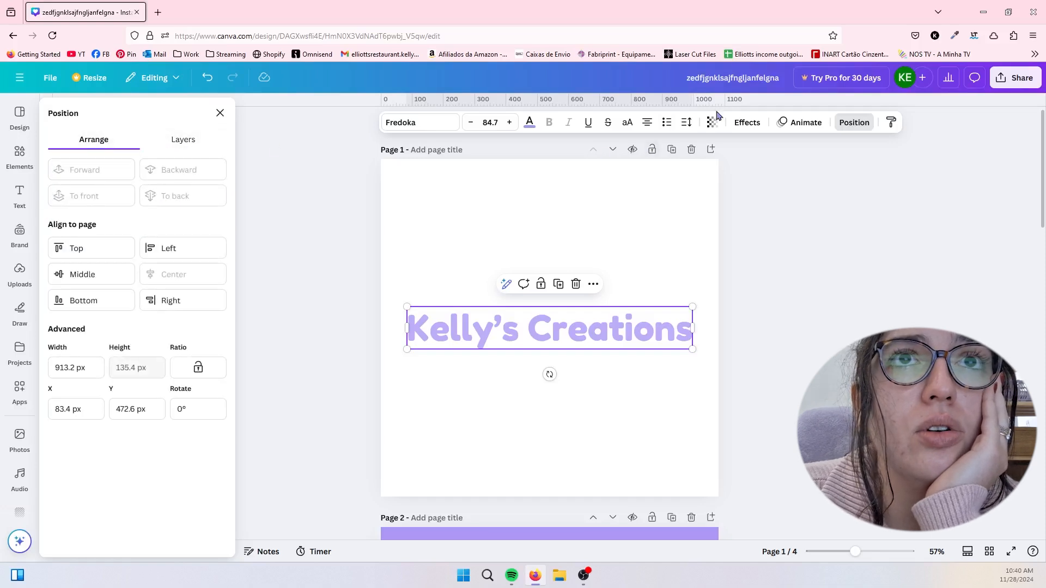
- Try the Shadow effect on the heading with altered transparency and direction, and switch to the Lift effect at intensity 54
{"action": "left_click", "coordinate": [755, 125]}
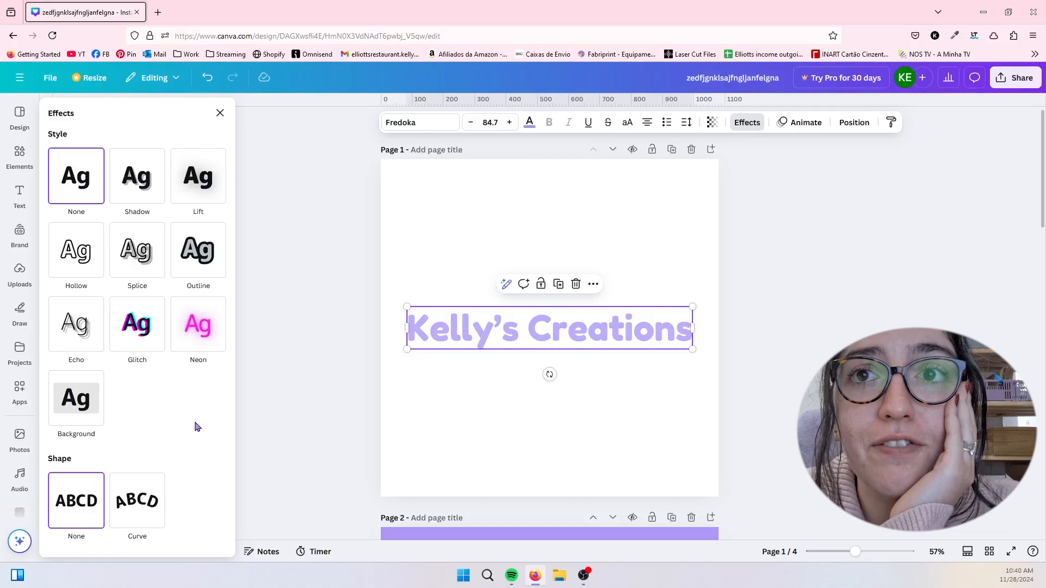
{"action": "left_click", "coordinate": [136, 195]}
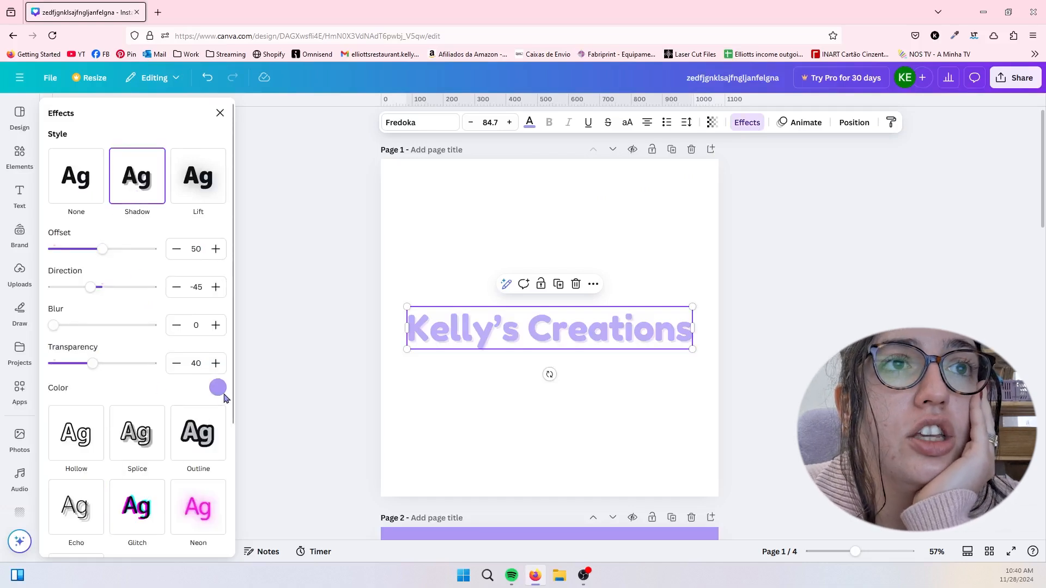
{"action": "mouse_move", "coordinate": [94, 363]}
{"action": "left_mouse_down"}
{"action": "mouse_move", "coordinate": [156, 364]}
{"action": "mouse_move", "coordinate": [103, 366]}
{"action": "left_mouse_up"}
{"action": "left_click_drag", "start_coordinate": [90, 288], "coordinate": [22, 272]}
{"action": "left_click", "coordinate": [193, 174]}
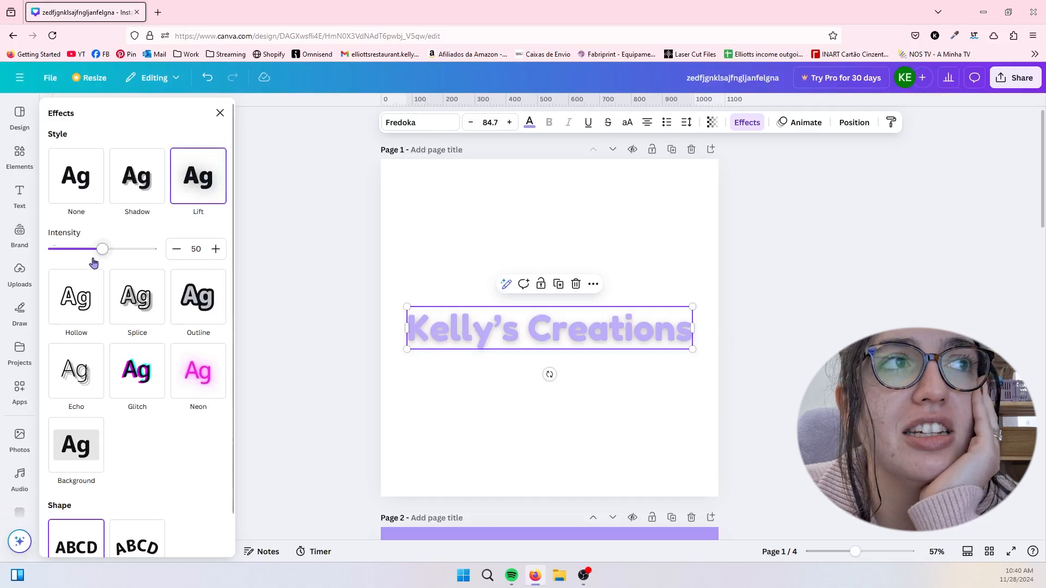
{"action": "mouse_move", "coordinate": [103, 249]}
{"action": "left_mouse_down"}
{"action": "mouse_move", "coordinate": [185, 243]}
{"action": "mouse_move", "coordinate": [51, 249]}
{"action": "mouse_move", "coordinate": [107, 250]}
{"action": "left_mouse_up"}
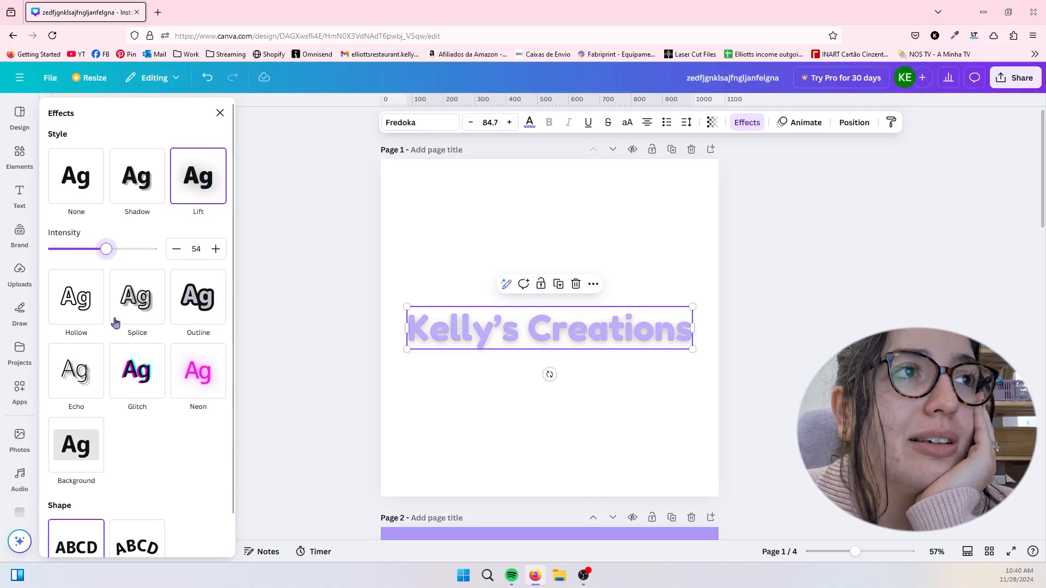
- Try the Hollow effect on the heading with a changed thickness, and the Splice effect with an offset of 0
{"action": "left_click", "coordinate": [88, 308]}
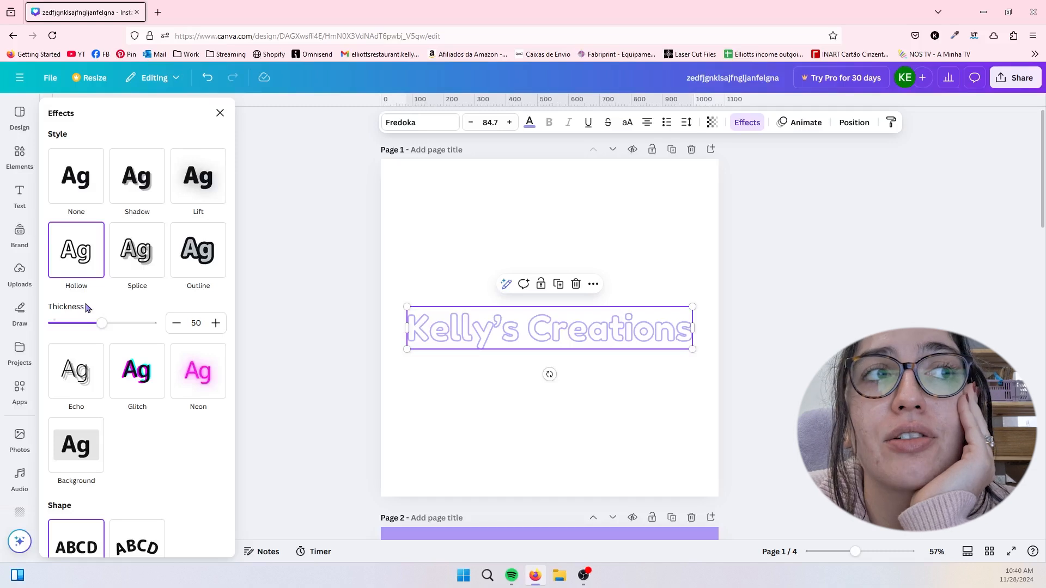
{"action": "left_click_drag", "start_coordinate": [102, 323], "coordinate": [65, 309]}
{"action": "left_click_drag", "start_coordinate": [204, 304], "coordinate": [179, 288]}
{"action": "left_click", "coordinate": [138, 256]}
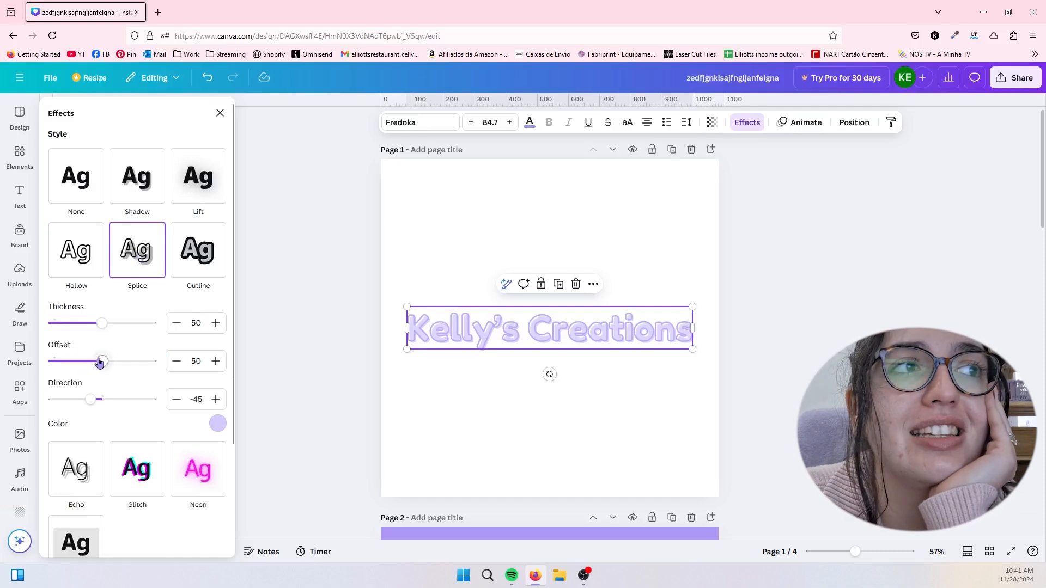
{"action": "left_click_drag", "start_coordinate": [99, 362], "coordinate": [18, 359]}
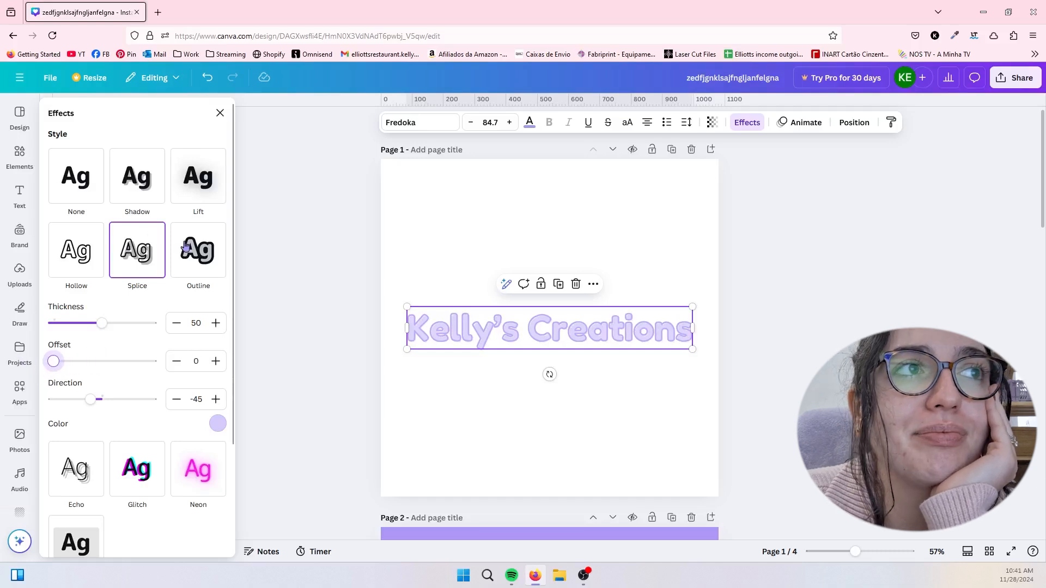
- Try the Outline effect on the heading at thickness 200, and the Echo effect with direction -38 and offset 100
{"action": "left_click", "coordinate": [194, 262]}
{"action": "left_click_drag", "start_coordinate": [80, 328], "coordinate": [203, 313]}
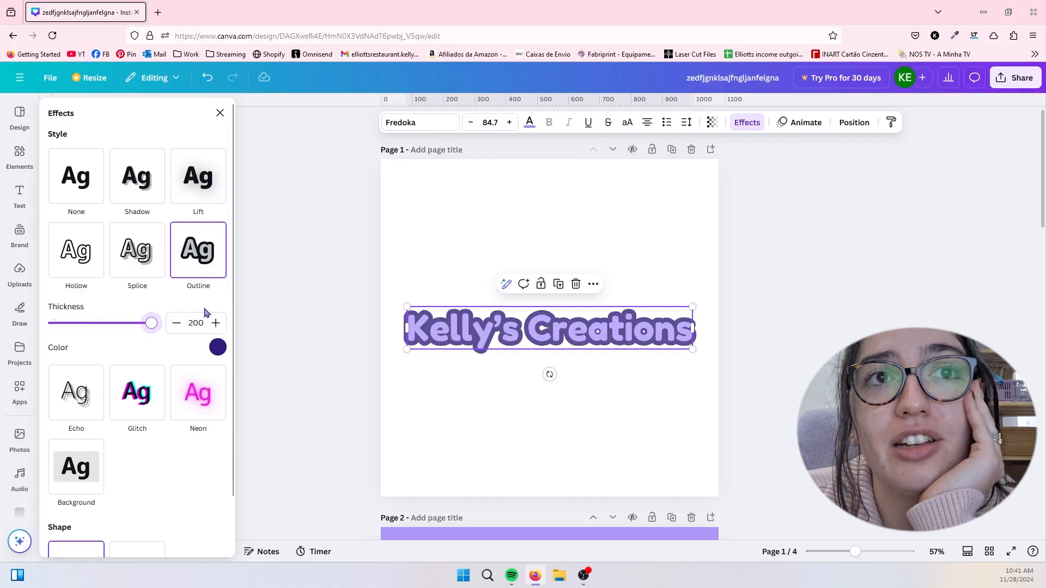
{"action": "left_click", "coordinate": [77, 414]}
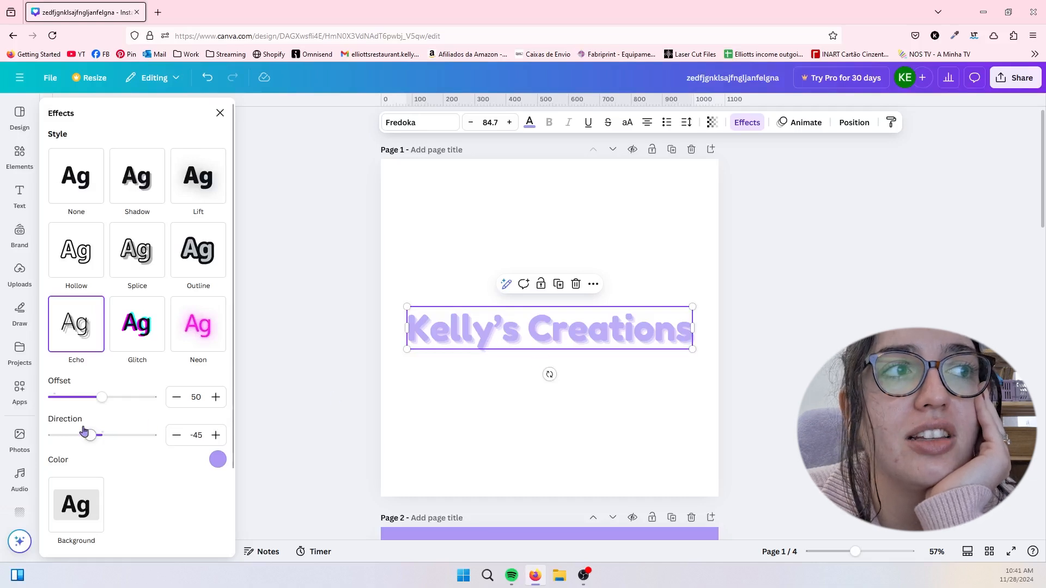
{"action": "mouse_move", "coordinate": [91, 435]}
{"action": "left_mouse_down"}
{"action": "mouse_move", "coordinate": [45, 437]}
{"action": "mouse_move", "coordinate": [121, 435]}
{"action": "mouse_move", "coordinate": [92, 435]}
{"action": "left_mouse_up"}
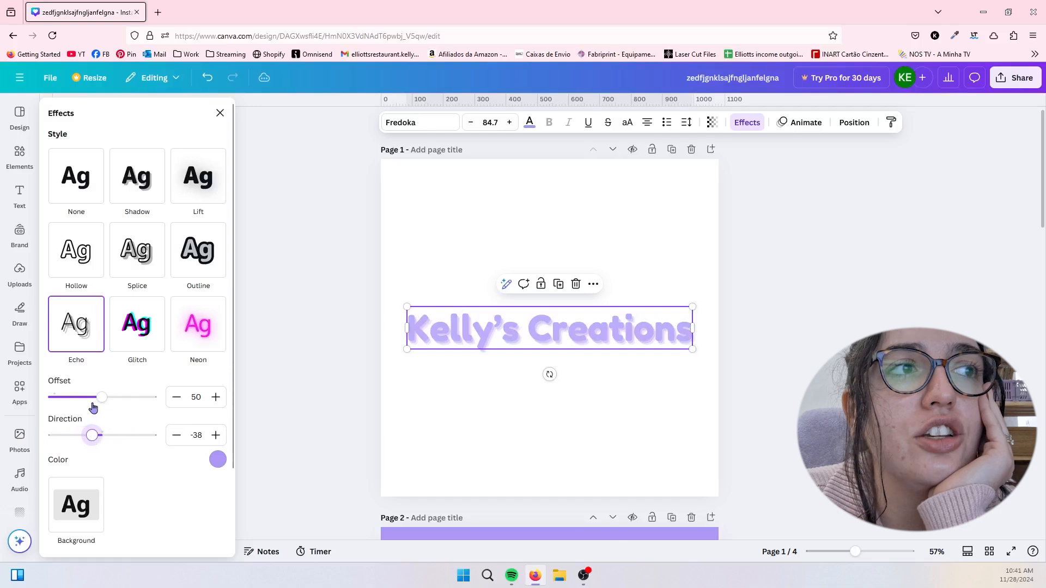
{"action": "left_click_drag", "start_coordinate": [102, 397], "coordinate": [229, 388]}
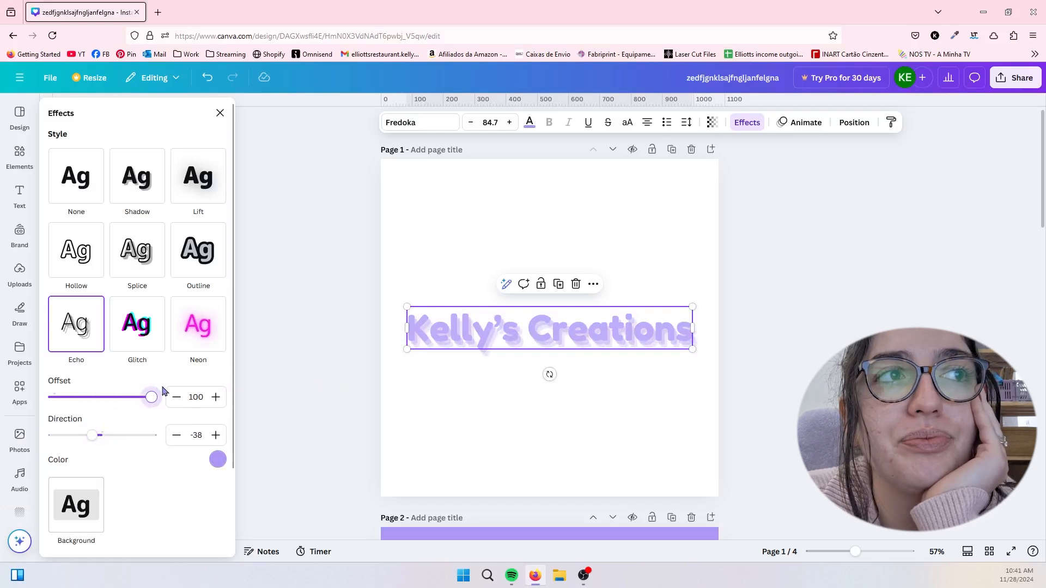
- Try the Glitch effect on the heading with offset 100 and direction 180
{"action": "left_click", "coordinate": [143, 342]}
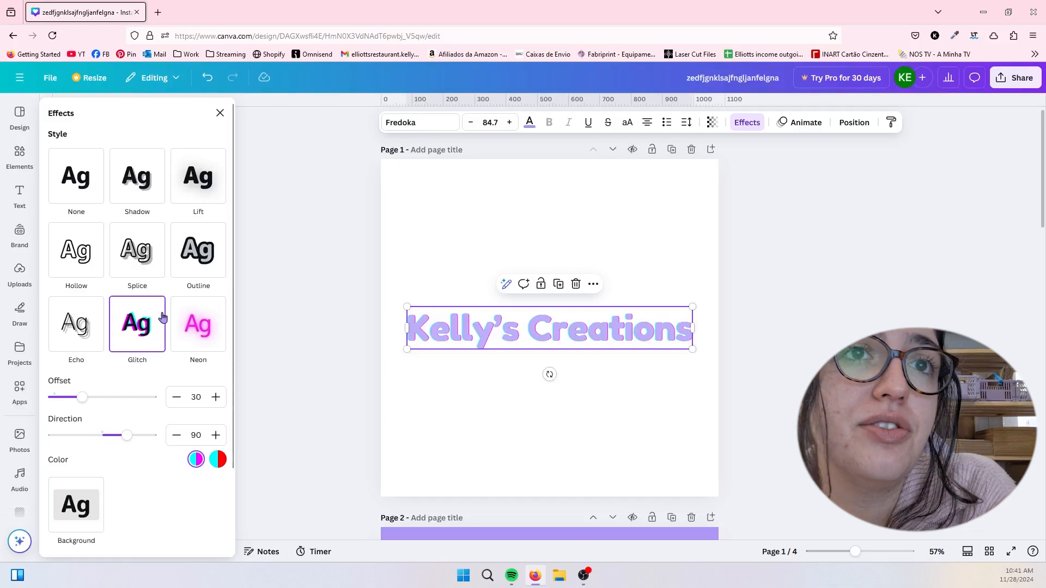
{"action": "left_click", "coordinate": [218, 460]}
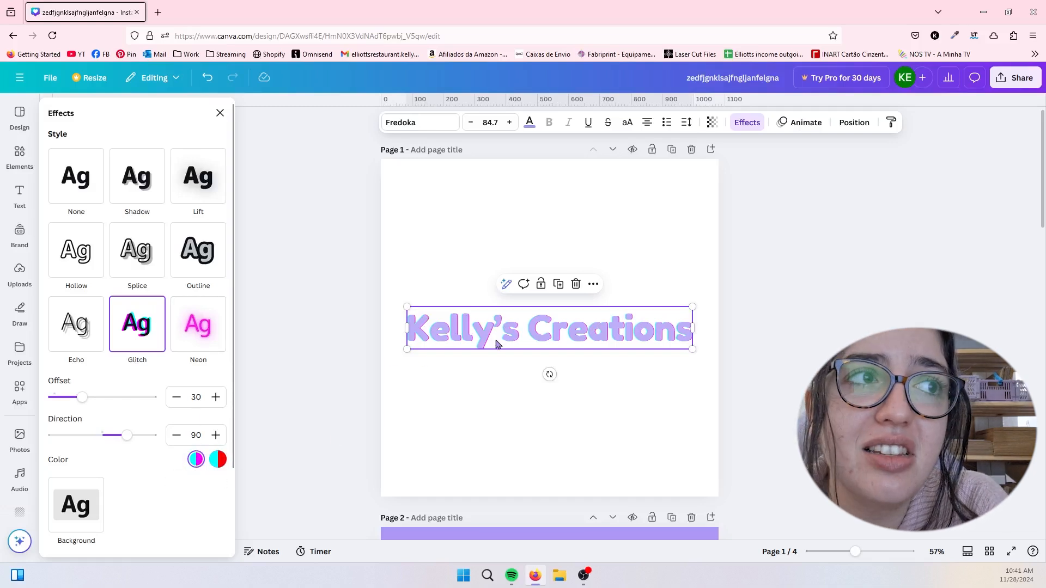
{"action": "left_click_drag", "start_coordinate": [81, 397], "coordinate": [152, 397]}
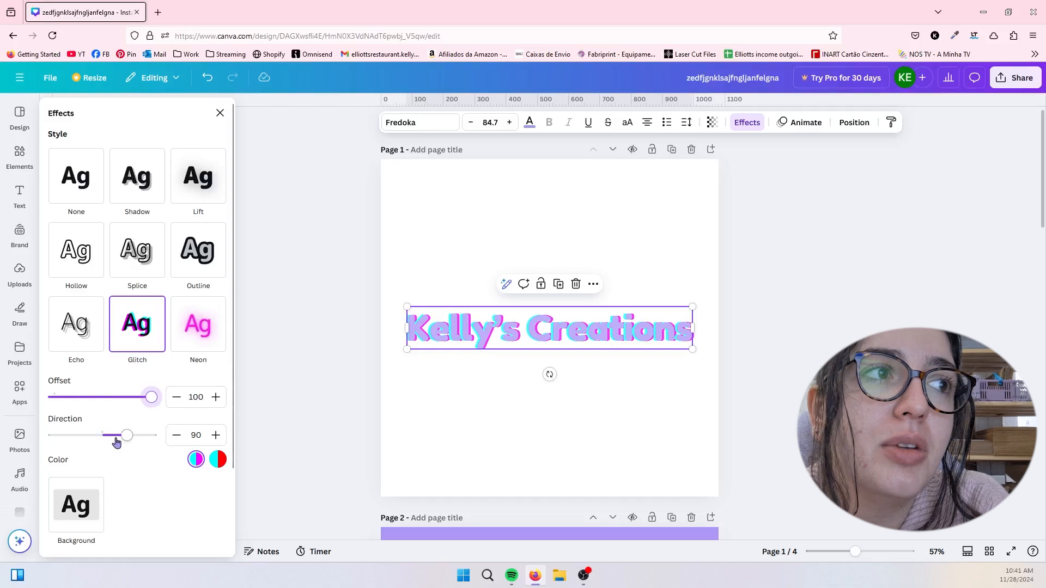
{"action": "left_click_drag", "start_coordinate": [134, 438], "coordinate": [207, 437]}
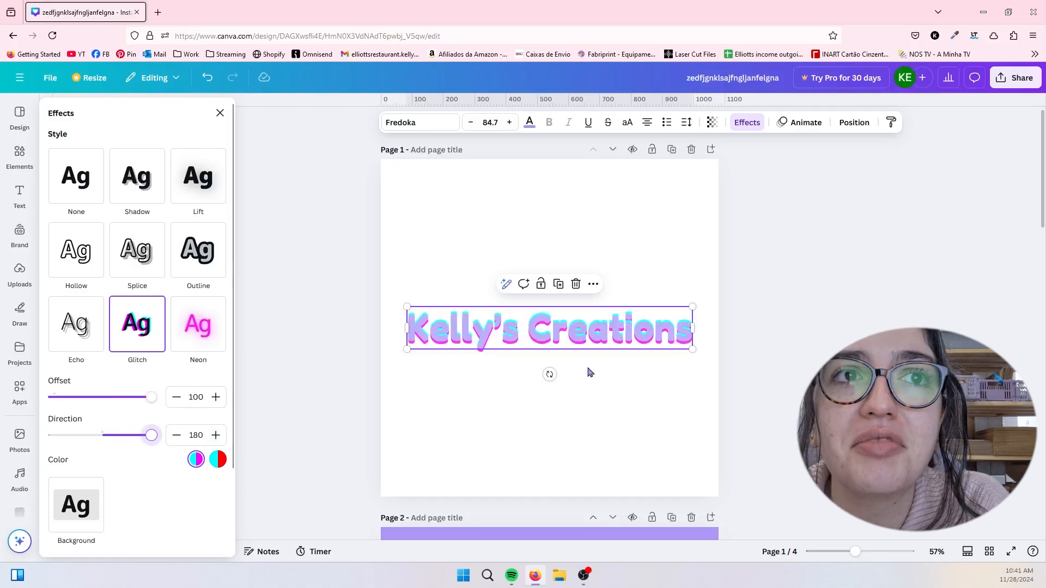
- Apply the Neon effect to the heading and try several default text colors, including yellow, orange, gray, red and green, settling on teal
{"action": "left_click", "coordinate": [221, 336]}
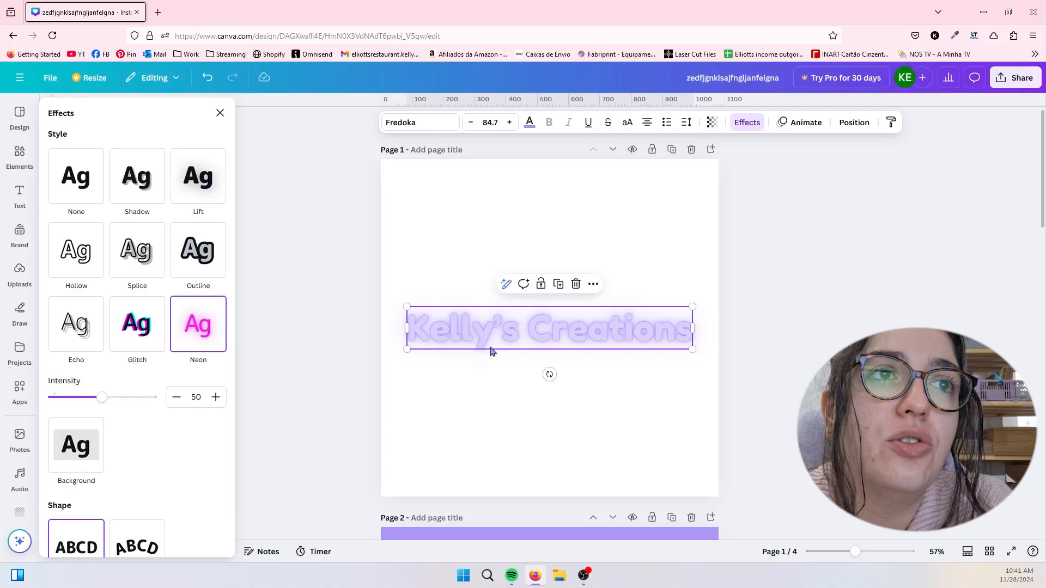
{"action": "left_click", "coordinate": [534, 126]}
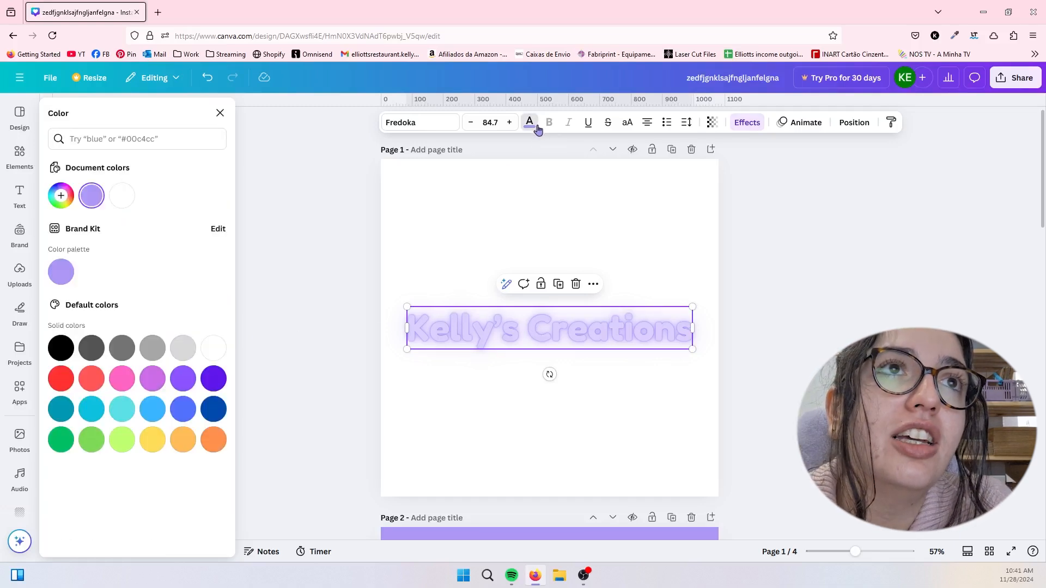
{"action": "left_click", "coordinate": [154, 442]}
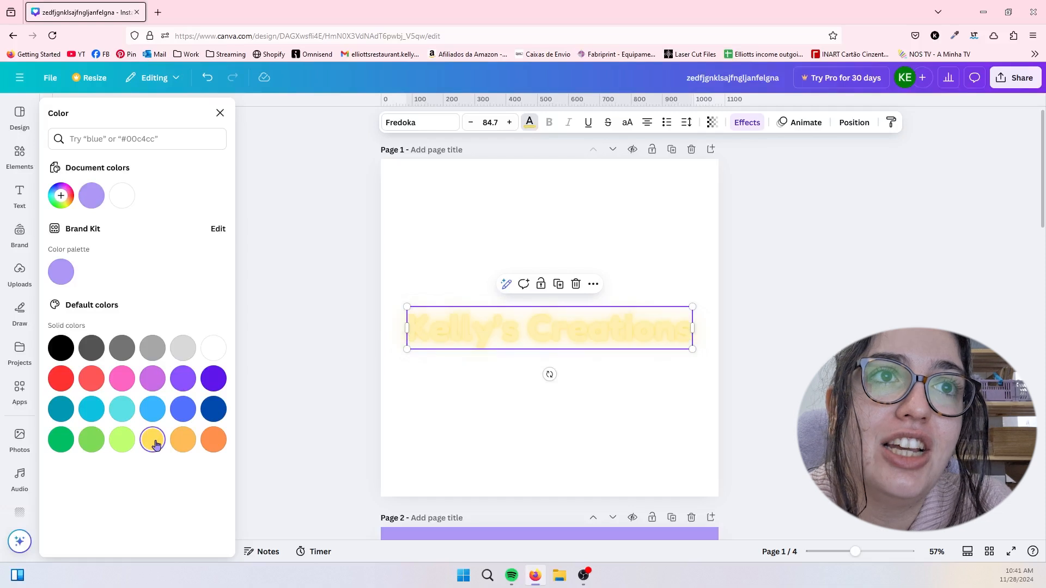
{"action": "left_click", "coordinate": [215, 441]}
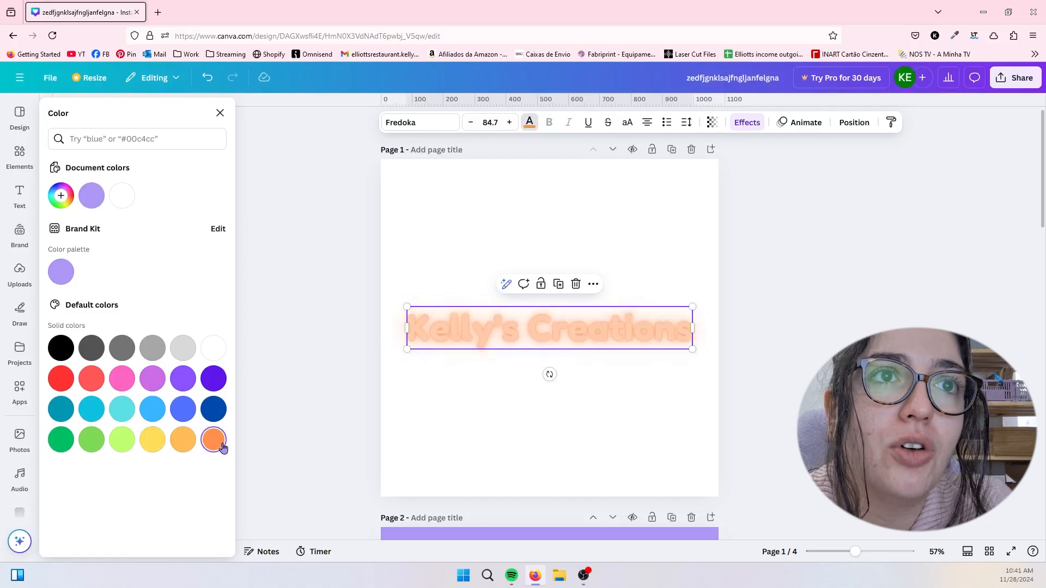
{"action": "left_click", "coordinate": [214, 410]}
{"action": "left_click", "coordinate": [183, 379]}
{"action": "left_click", "coordinate": [122, 355]}
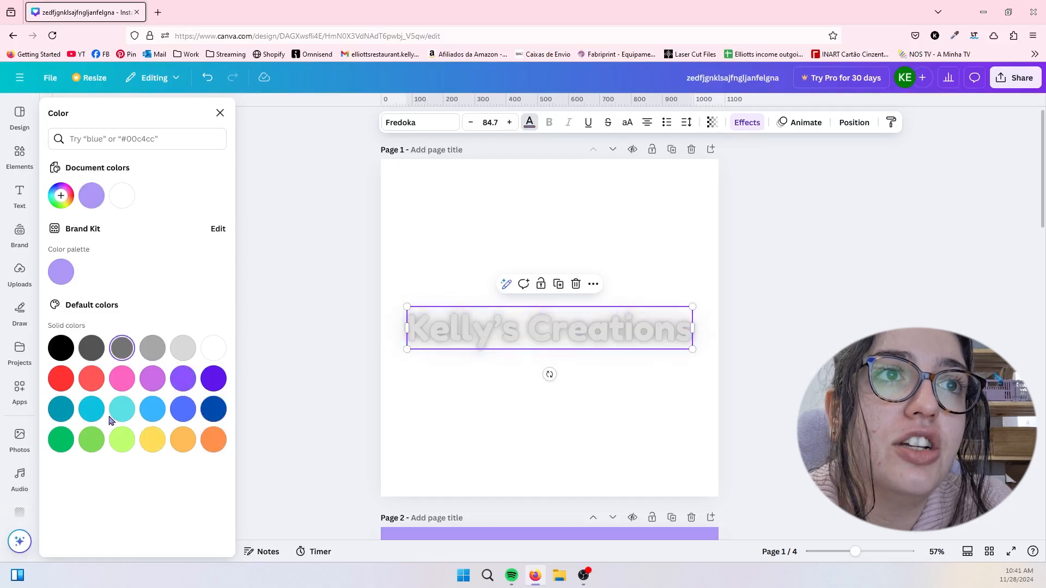
{"action": "left_click", "coordinate": [85, 385]}
{"action": "left_click", "coordinate": [61, 380]}
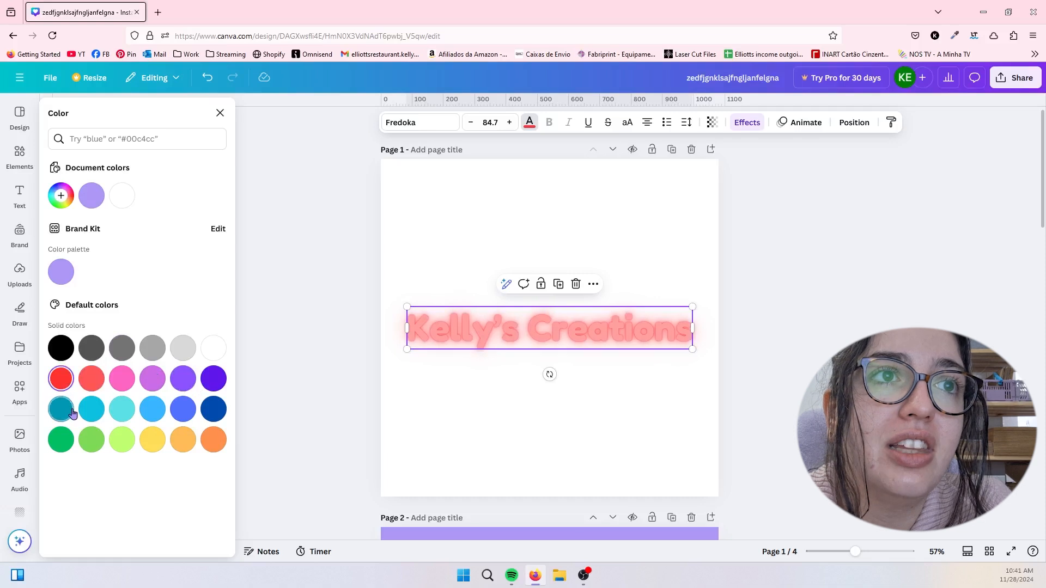
{"action": "left_click", "coordinate": [61, 410]}
{"action": "left_click", "coordinate": [99, 439]}
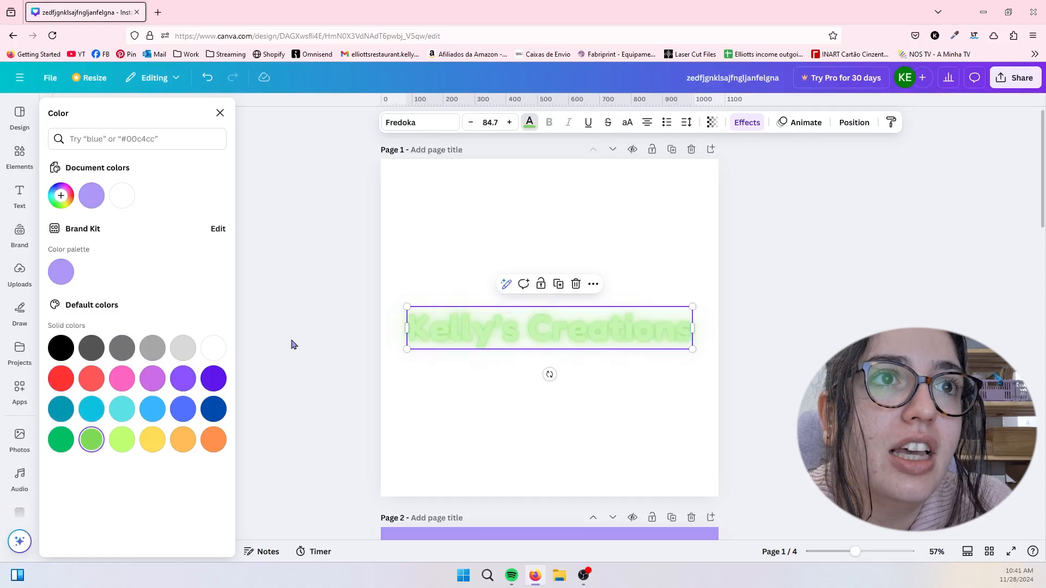
{"action": "left_click", "coordinate": [71, 407]}
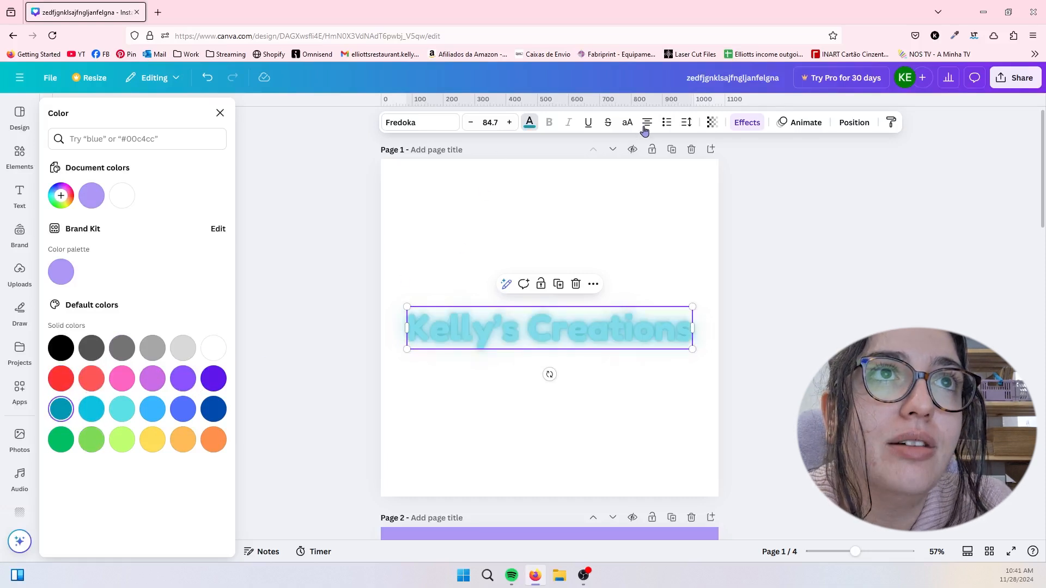
- Try the heading's Neon effect at intensity 1 and set it to 100
{"action": "left_click", "coordinate": [745, 122]}
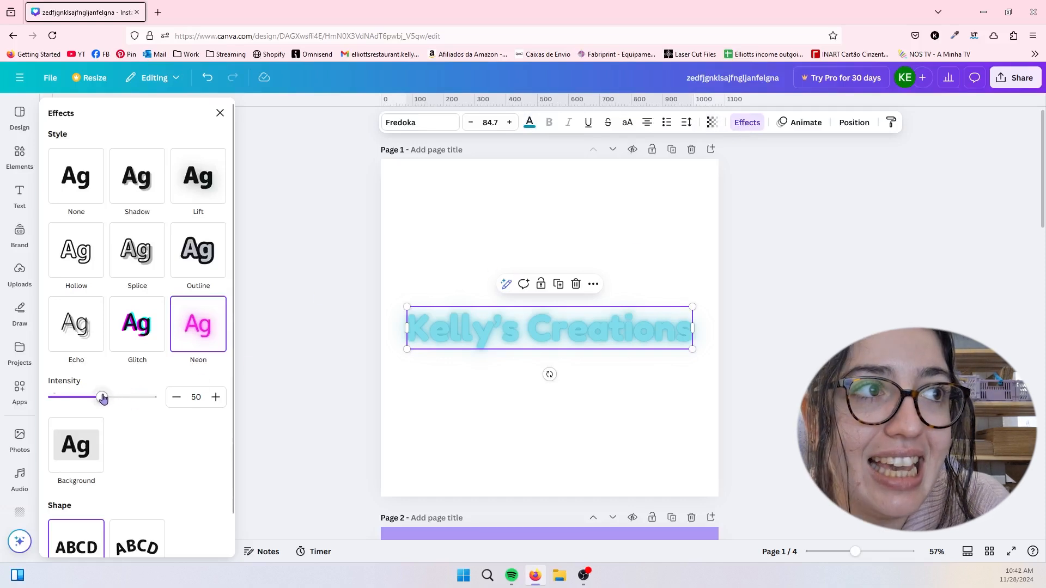
{"action": "left_click_drag", "start_coordinate": [102, 398], "coordinate": [2, 394]}
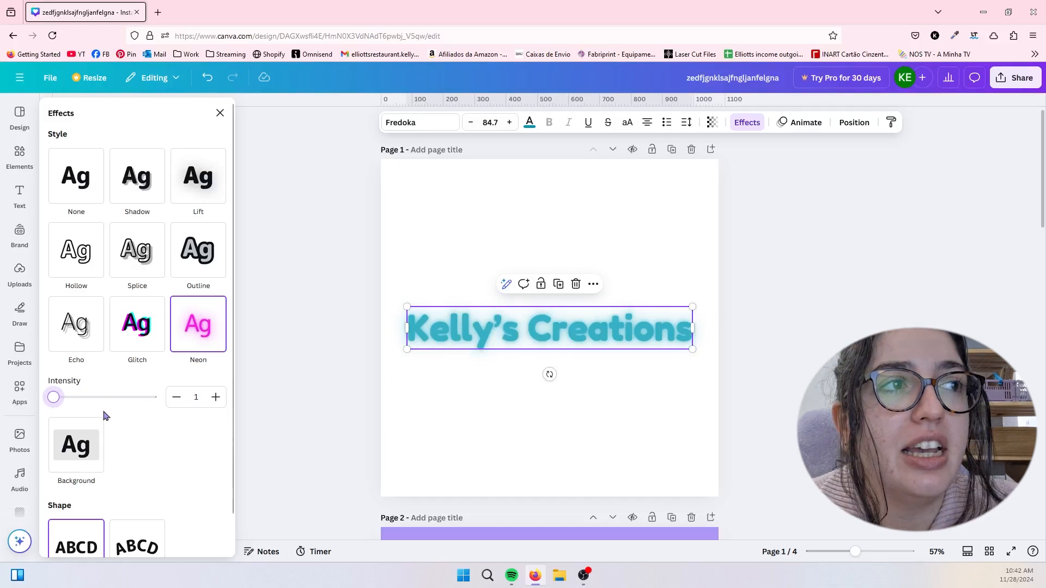
{"action": "left_click_drag", "start_coordinate": [54, 397], "coordinate": [220, 389]}
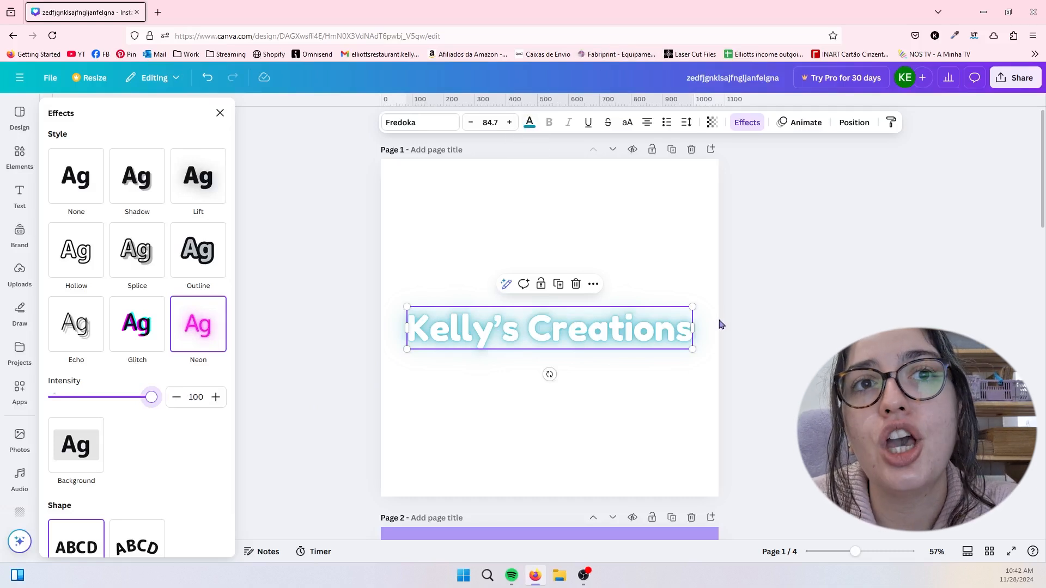
- Apply the Background effect to the heading and try the purple document color as its background color
{"action": "scroll", "coordinate": [82, 416], "scroll_direction": "down", "scroll_amount": 1}
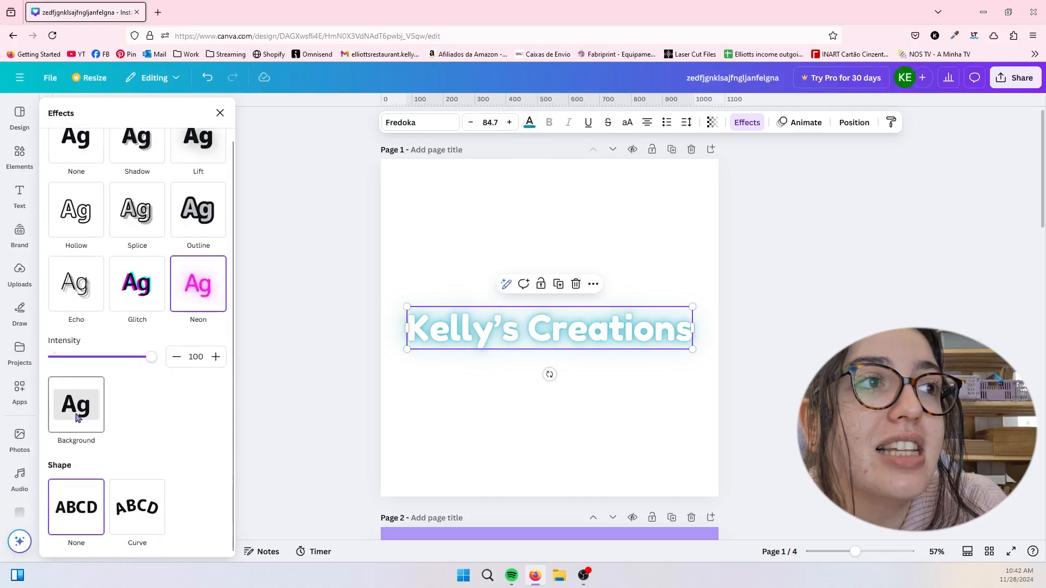
{"action": "left_click", "coordinate": [81, 417]}
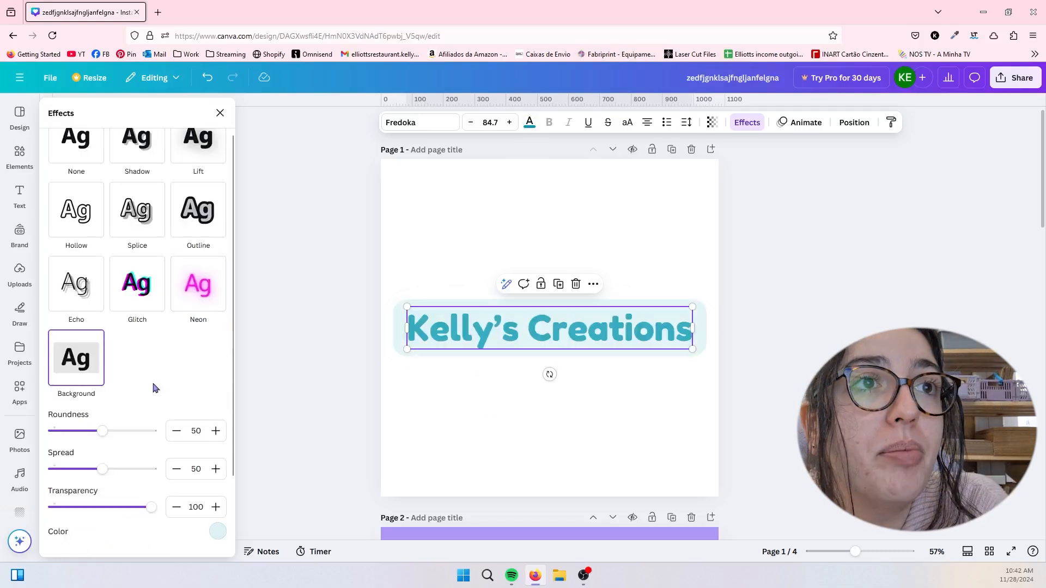
{"action": "left_click", "coordinate": [215, 536]}
{"action": "left_click", "coordinate": [129, 359]}
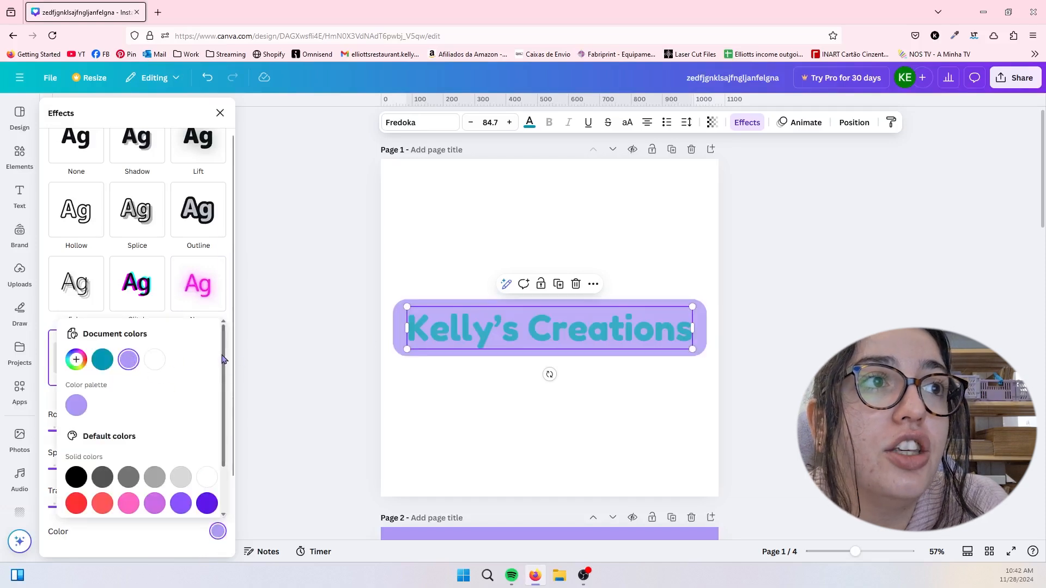
{"action": "scroll", "coordinate": [131, 414], "scroll_direction": "down", "scroll_amount": 1}
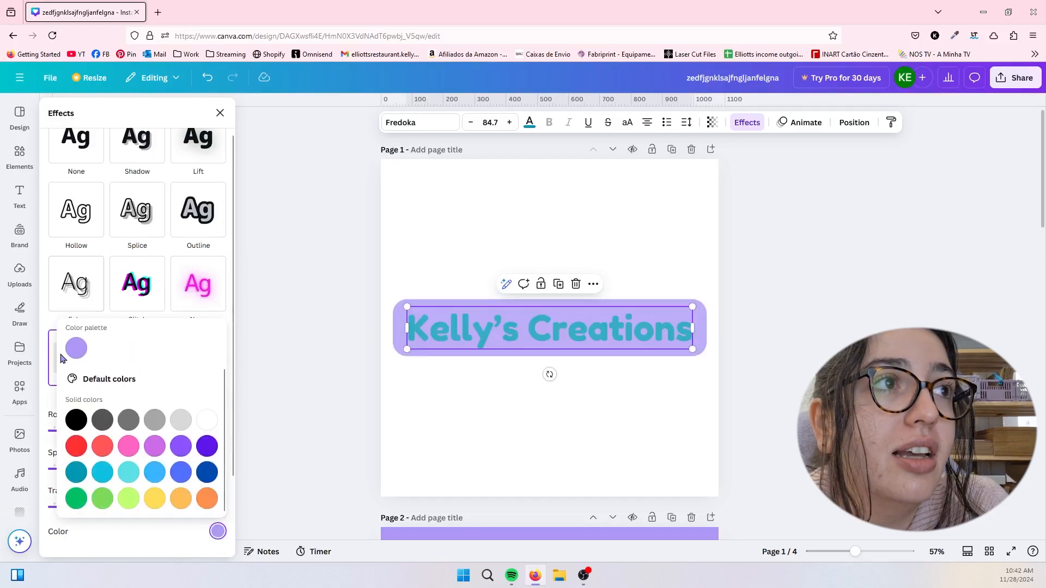
- Set the heading background's roundness to 86, try spread 0 before setting it to 44, and lower its transparency to 78
{"action": "left_click_drag", "start_coordinate": [101, 431], "coordinate": [139, 429]}
{"action": "left_click_drag", "start_coordinate": [103, 470], "coordinate": [44, 463]}
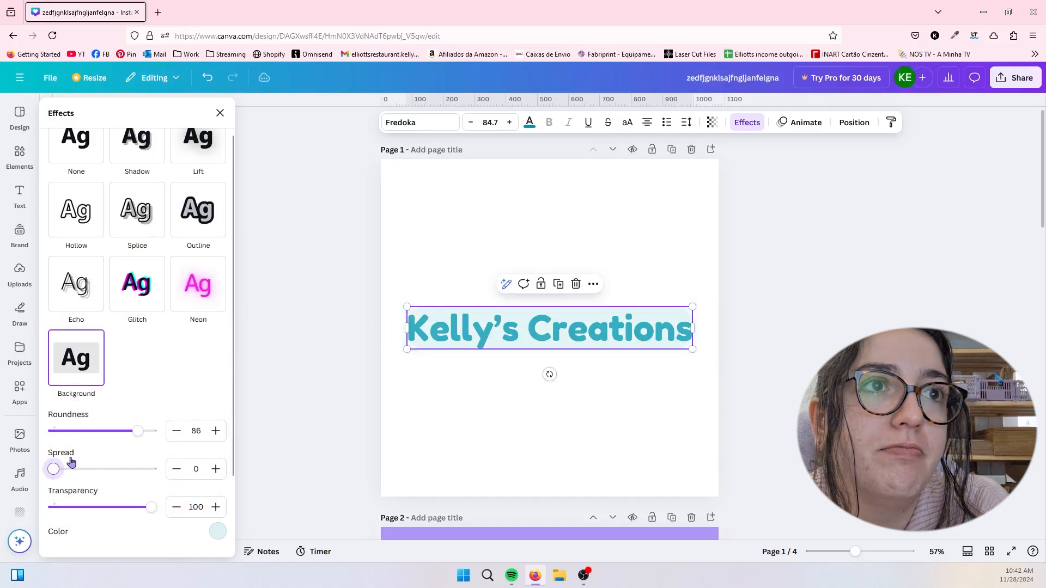
{"action": "left_click", "coordinate": [97, 469]}
{"action": "left_click_drag", "start_coordinate": [160, 508], "coordinate": [129, 507]}
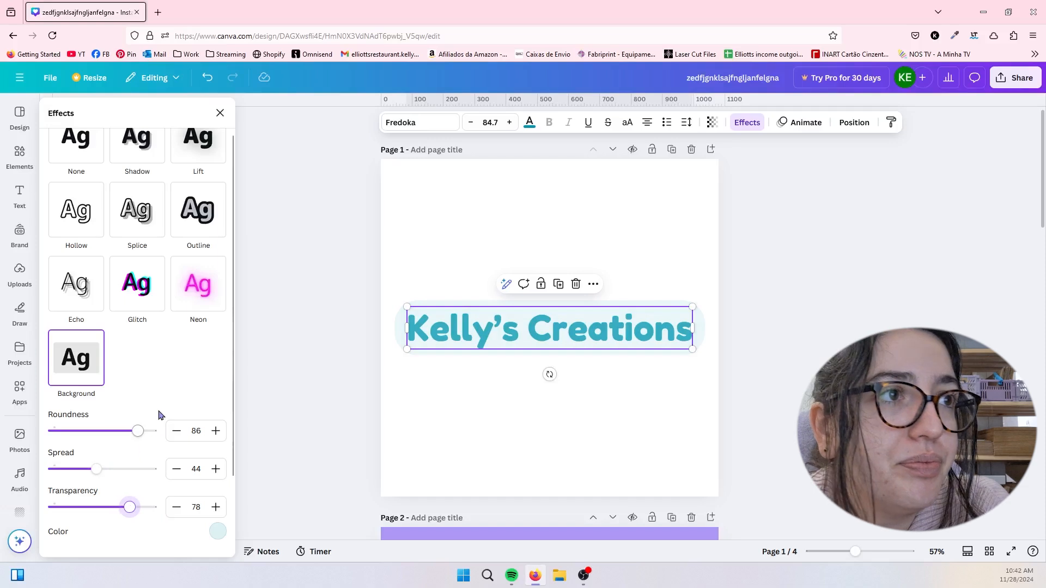
- Apply the Curve shape to the heading and move it into the upper half of page 1
{"action": "scroll", "coordinate": [144, 480], "scroll_direction": "down", "scroll_amount": 2}
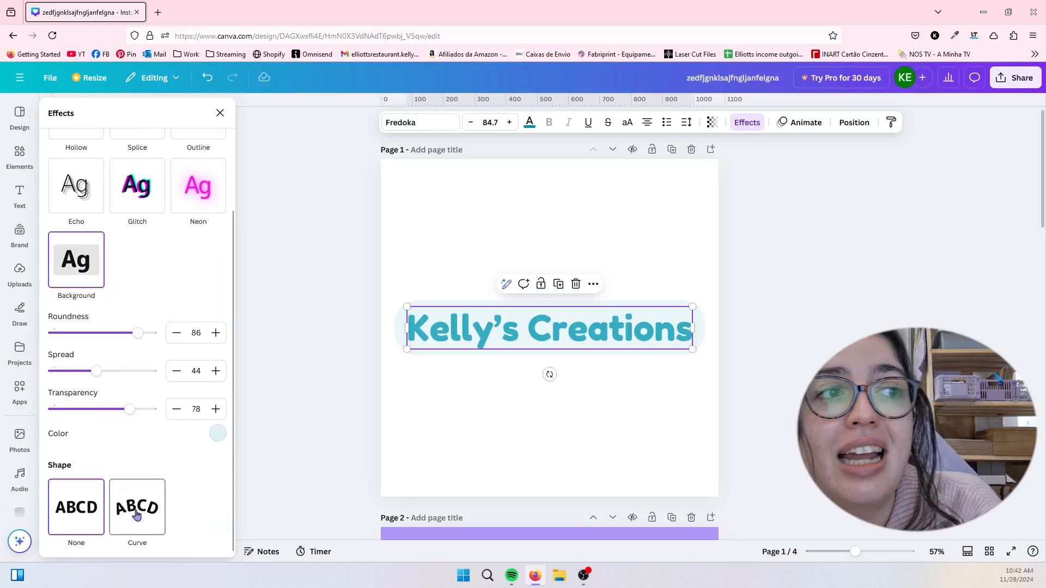
{"action": "left_click", "coordinate": [137, 516]}
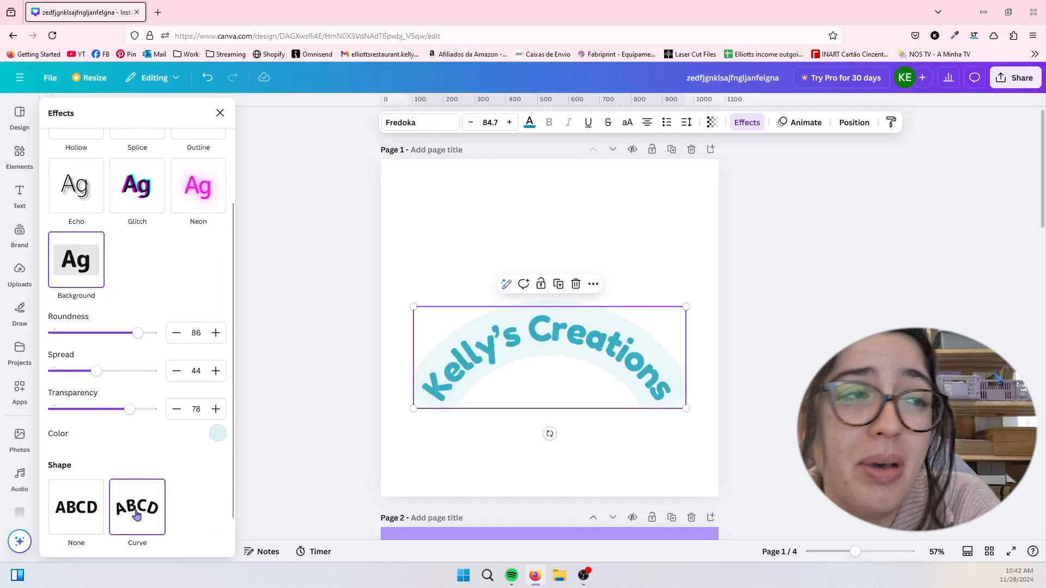
{"action": "scroll", "coordinate": [551, 376], "scroll_direction": "down", "scroll_amount": 3}
{"action": "scroll", "coordinate": [548, 385], "scroll_direction": "up", "scroll_amount": 3}
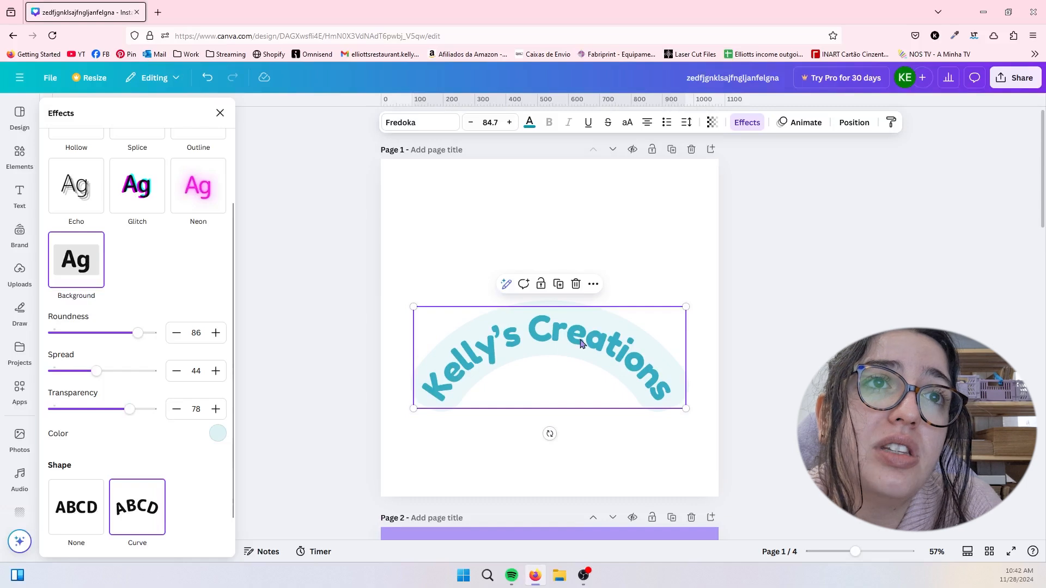
{"action": "left_click_drag", "start_coordinate": [580, 338], "coordinate": [580, 238]}
- Try the heading's curve at 100, set it to -31, and move the heading down near the page's lower edge
{"action": "scroll", "coordinate": [137, 408], "scroll_direction": "down", "scroll_amount": 1}
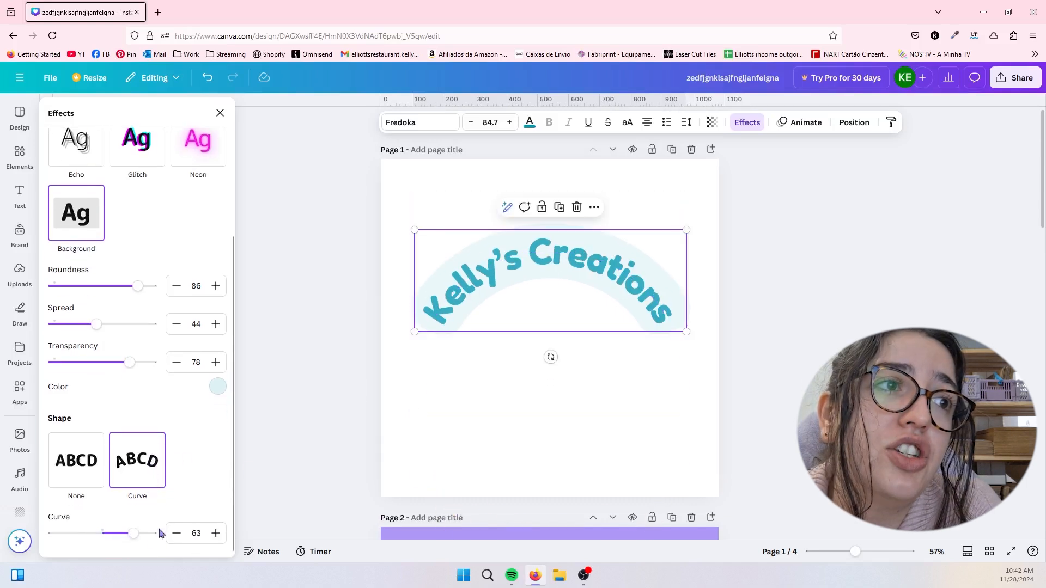
{"action": "left_click_drag", "start_coordinate": [139, 534], "coordinate": [225, 521]}
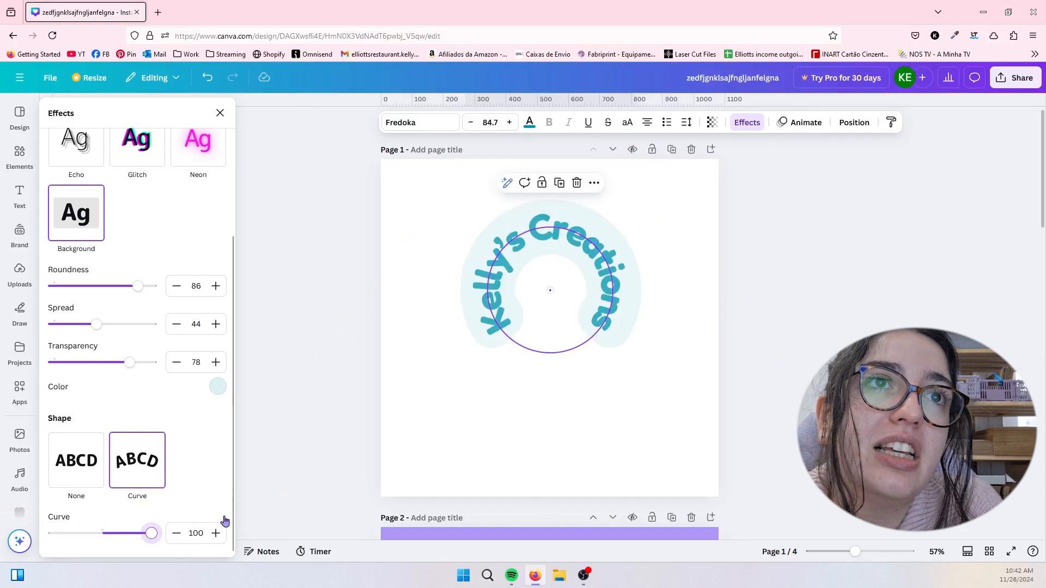
{"action": "left_click_drag", "start_coordinate": [128, 532], "coordinate": [87, 532]}
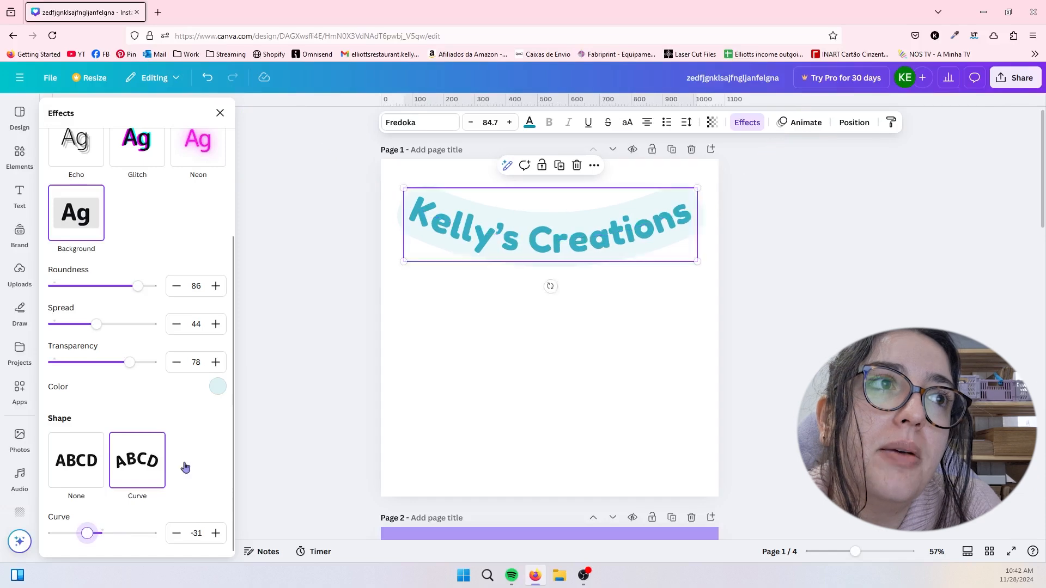
{"action": "left_click_drag", "start_coordinate": [462, 259], "coordinate": [463, 451]}
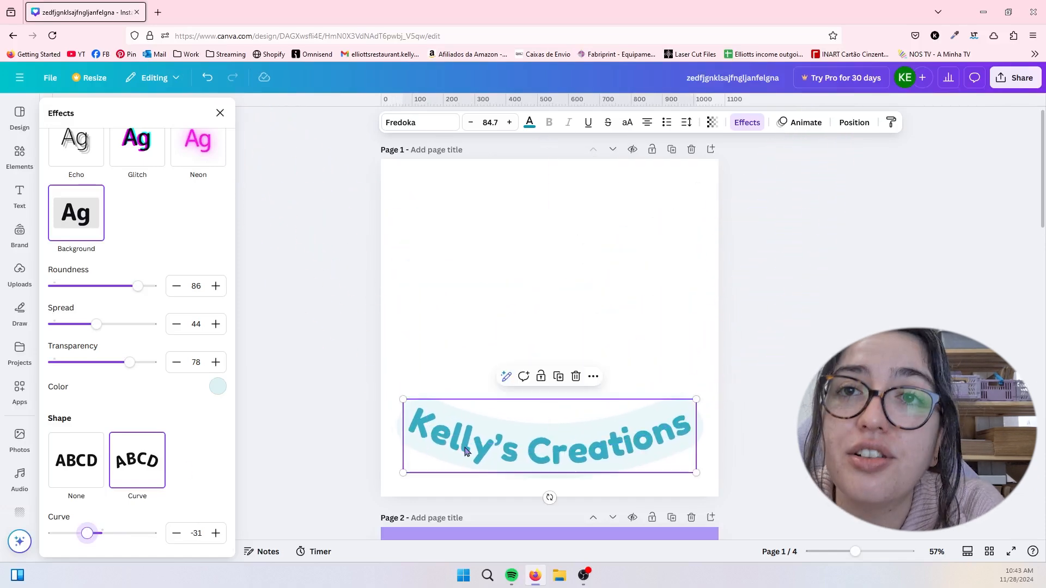
{"action": "left_click", "coordinate": [528, 339]}
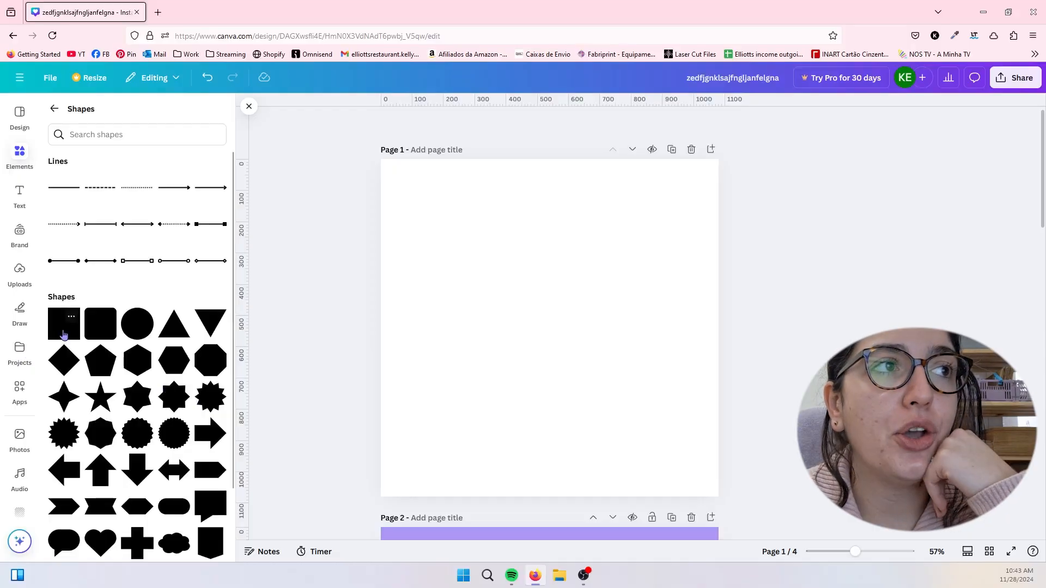
- Add a square from the full shapes collection to the empty page 1, plus a second square the same way
{"action": "left_click", "coordinate": [63, 324]}
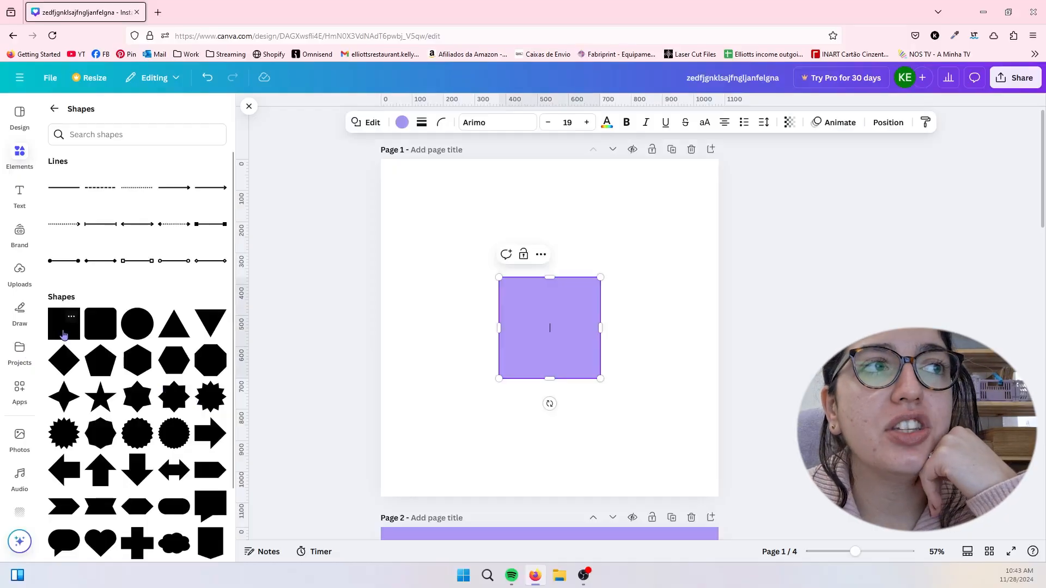
{"action": "left_click", "coordinate": [55, 111]}
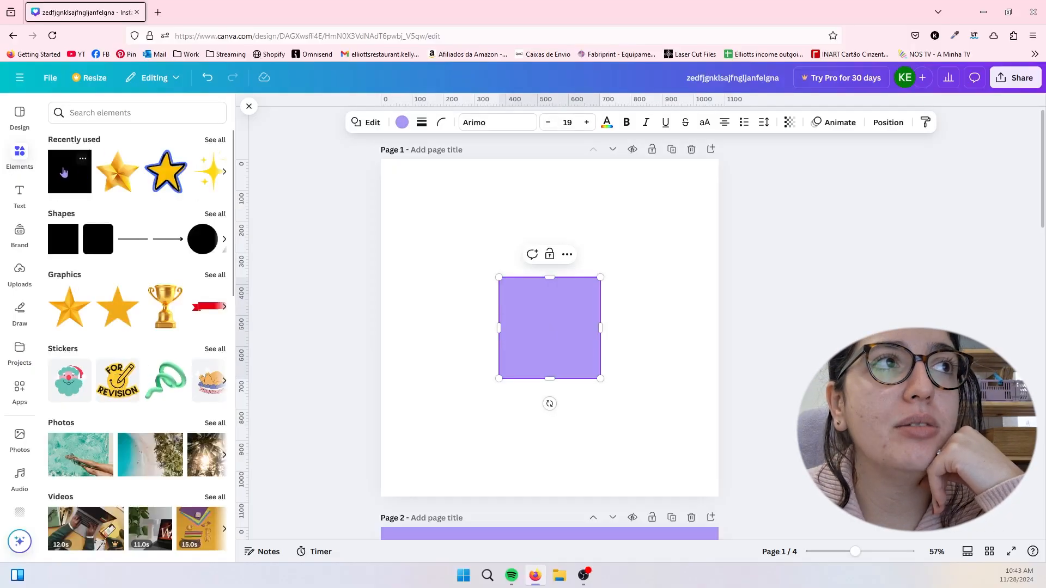
{"action": "left_click", "coordinate": [217, 214]}
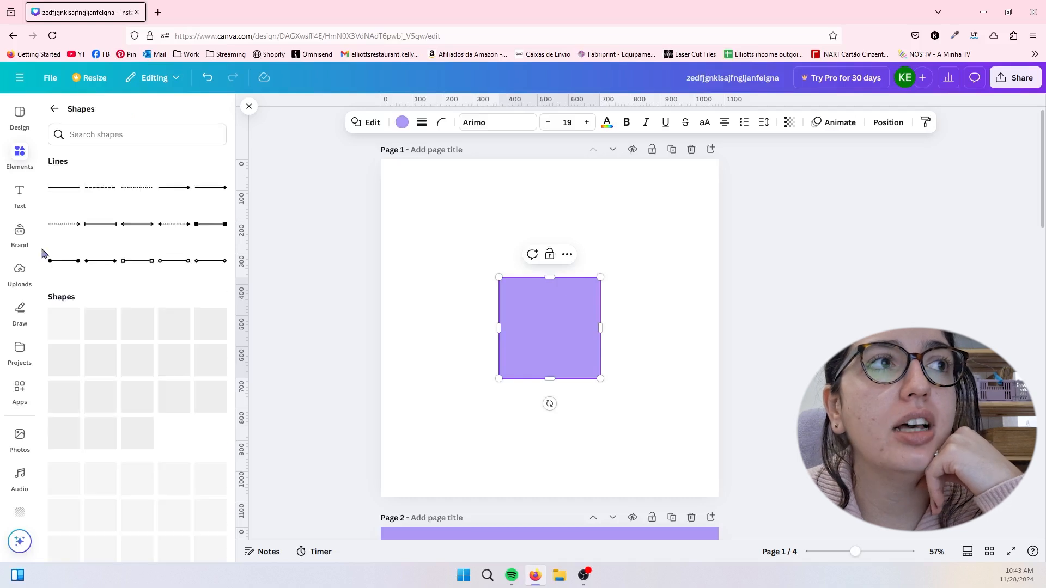
{"action": "left_click", "coordinate": [61, 336]}
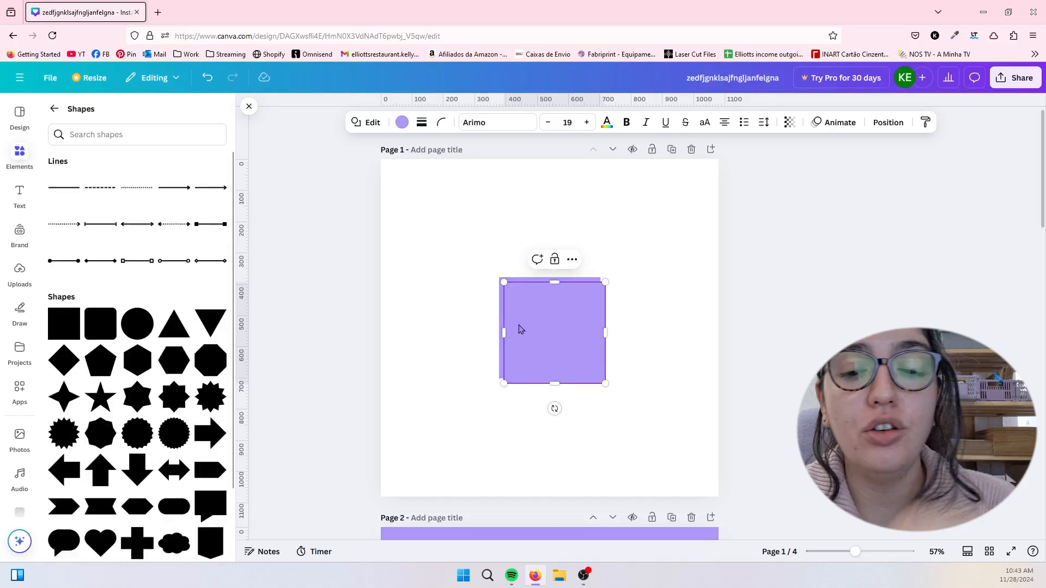
{"action": "double_click", "coordinate": [520, 328]}
- Search the elements for "squ" and try the quick-add Rectangle suggestion
{"action": "left_click", "coordinate": [55, 109]}
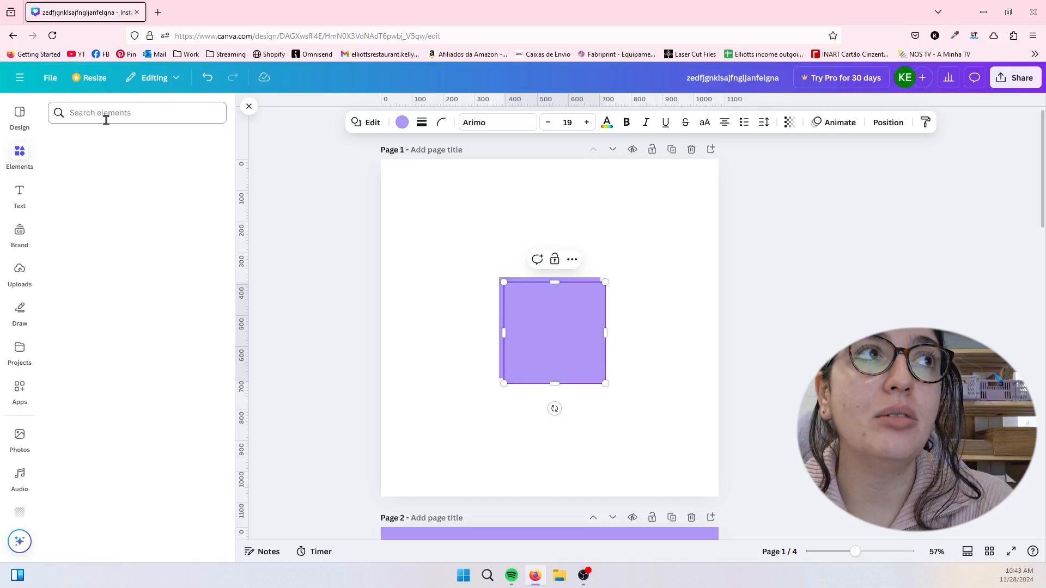
{"action": "left_click", "coordinate": [107, 120]}
{"action": "type", "text": "squ"}
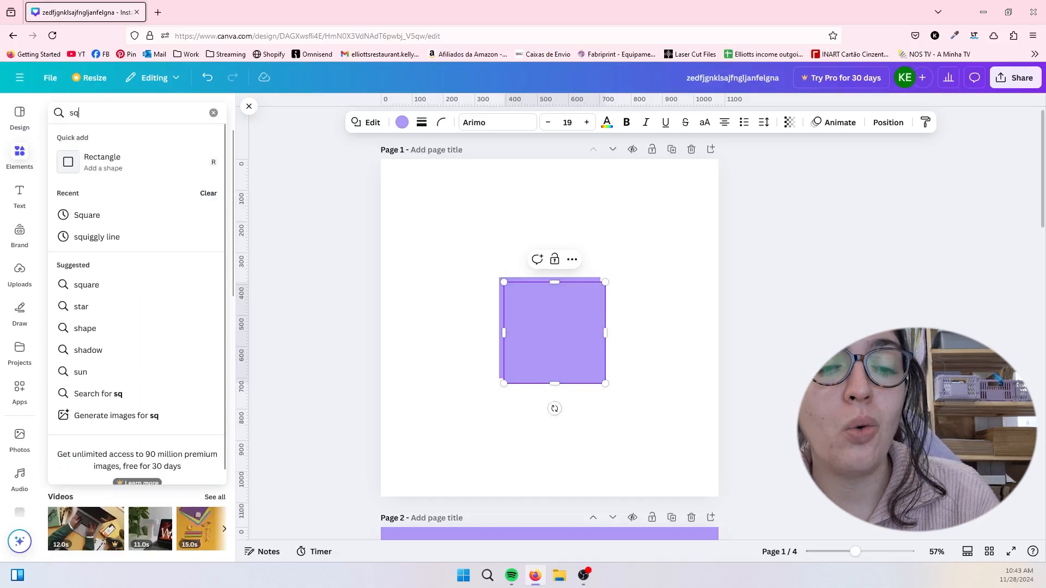
{"action": "left_click", "coordinate": [120, 177]}
{"action": "key", "text": "Escape"}
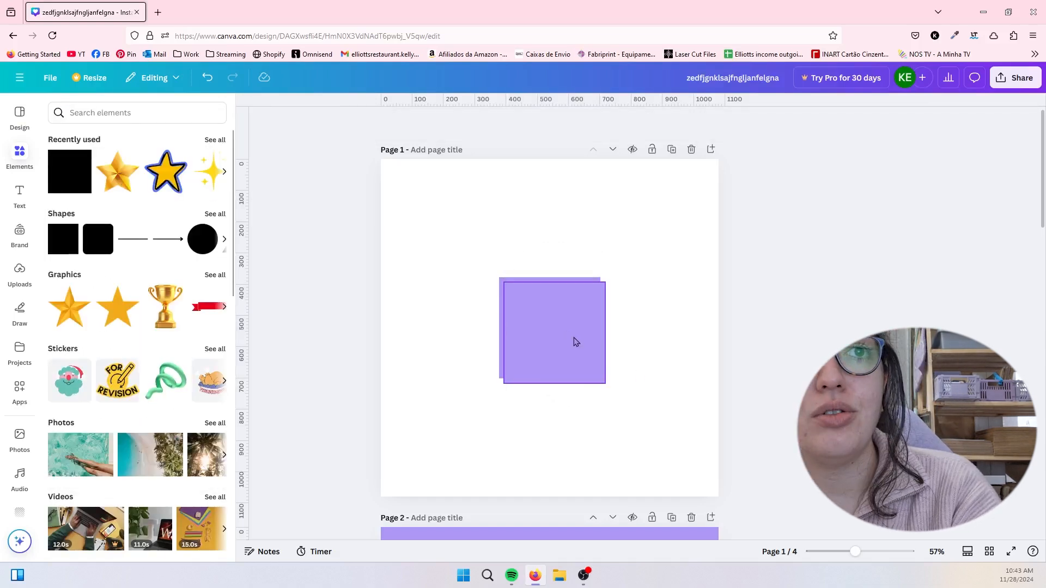
- Delete the front one of the two overlapping squares
{"action": "left_click", "coordinate": [574, 337]}
{"action": "key", "text": "Delete"}
{"action": "left_click", "coordinate": [574, 338]}
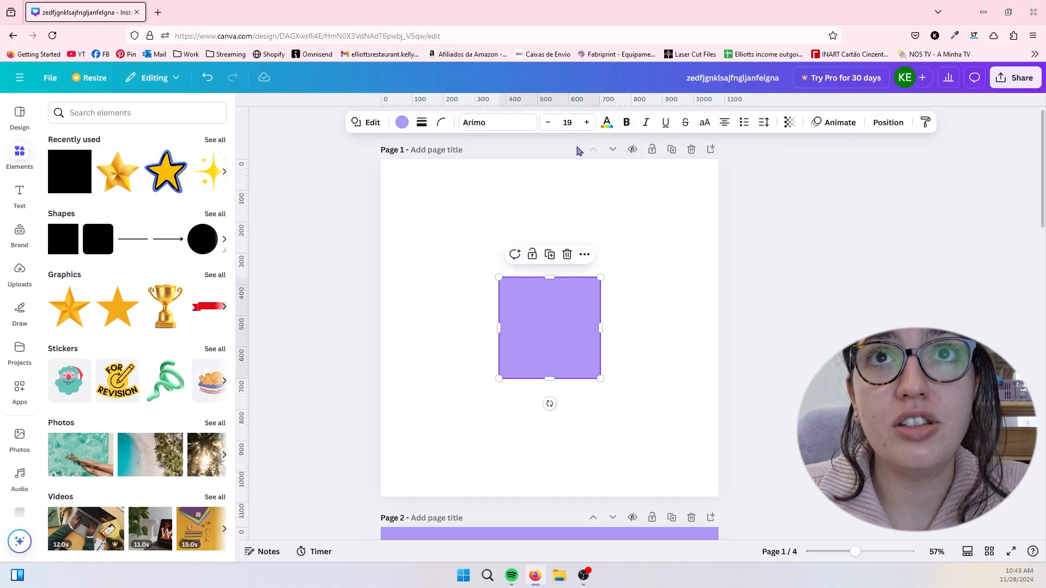
- Try other shapes for the remaining square, including a parallelogram, rounded square and circle, and settle on the diamond
{"action": "left_click", "coordinate": [370, 129]}
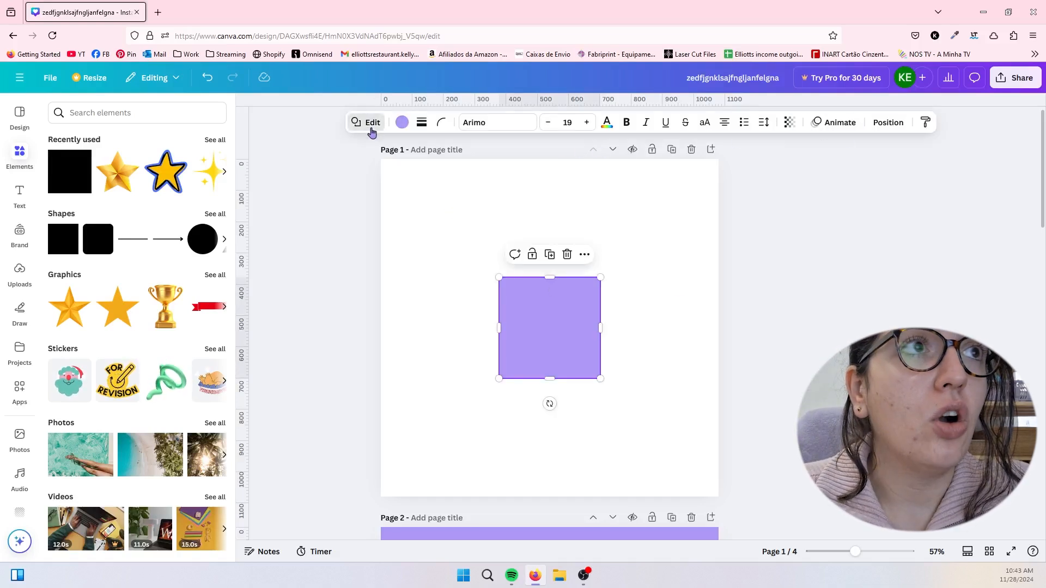
{"action": "scroll", "coordinate": [155, 376], "scroll_direction": "down", "scroll_amount": 5}
{"action": "scroll", "coordinate": [156, 389], "scroll_direction": "down", "scroll_amount": 5}
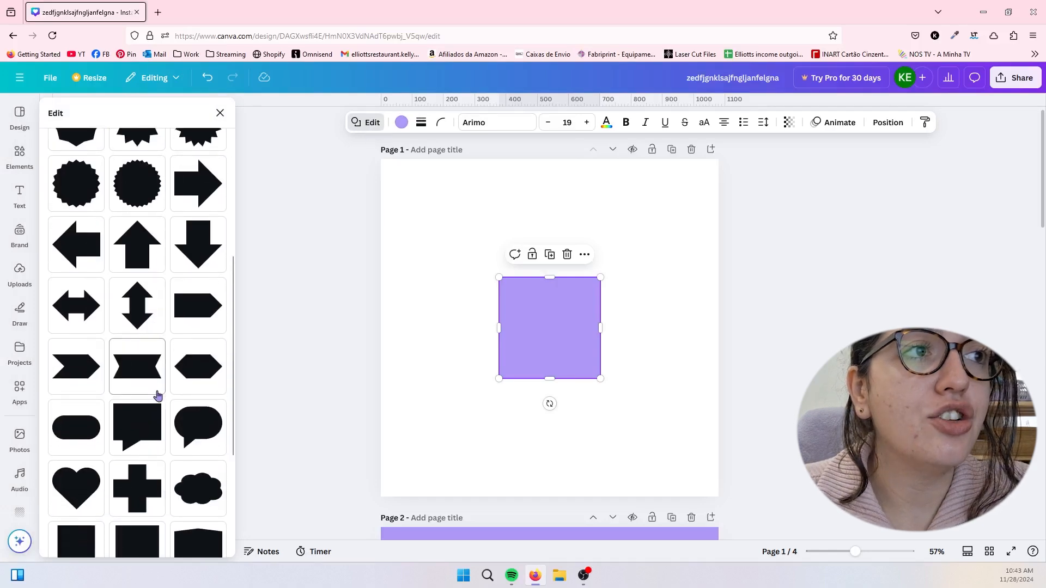
{"action": "left_click", "coordinate": [158, 395]}
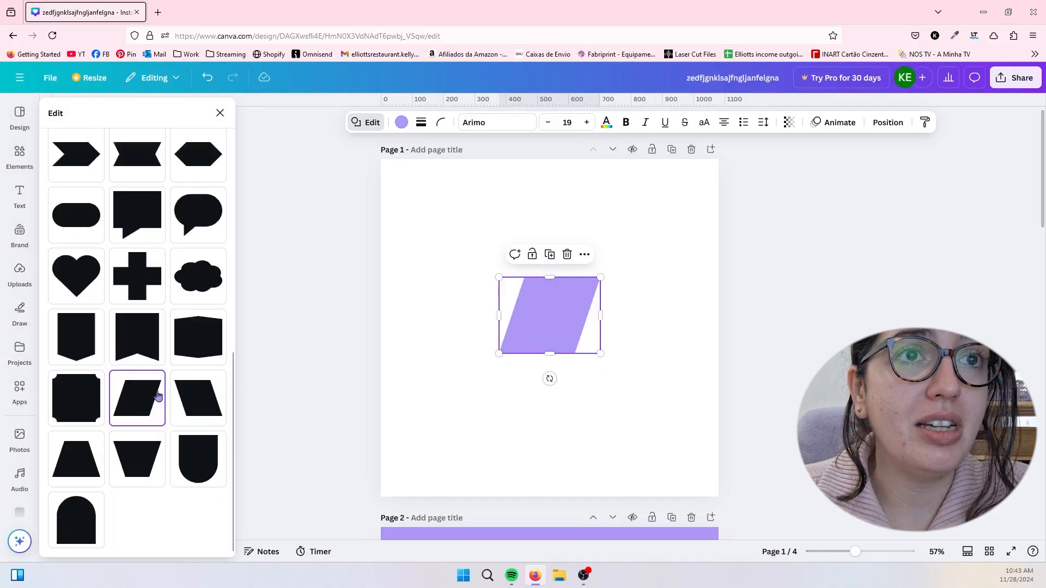
{"action": "left_click", "coordinate": [191, 461]}
{"action": "scroll", "coordinate": [163, 355], "scroll_direction": "up", "scroll_amount": 10}
{"action": "left_click", "coordinate": [132, 147]}
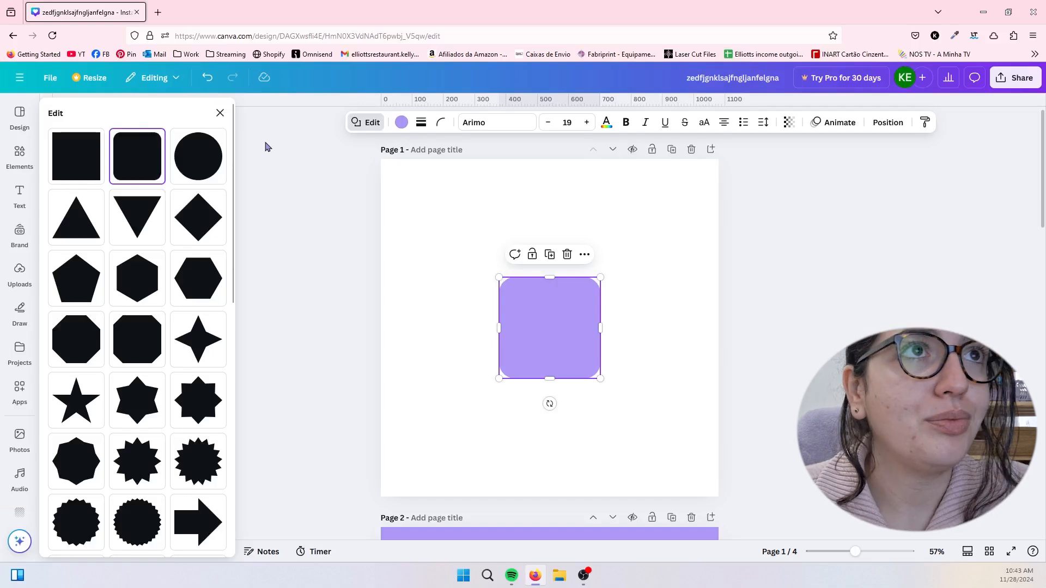
{"action": "left_click", "coordinate": [216, 163]}
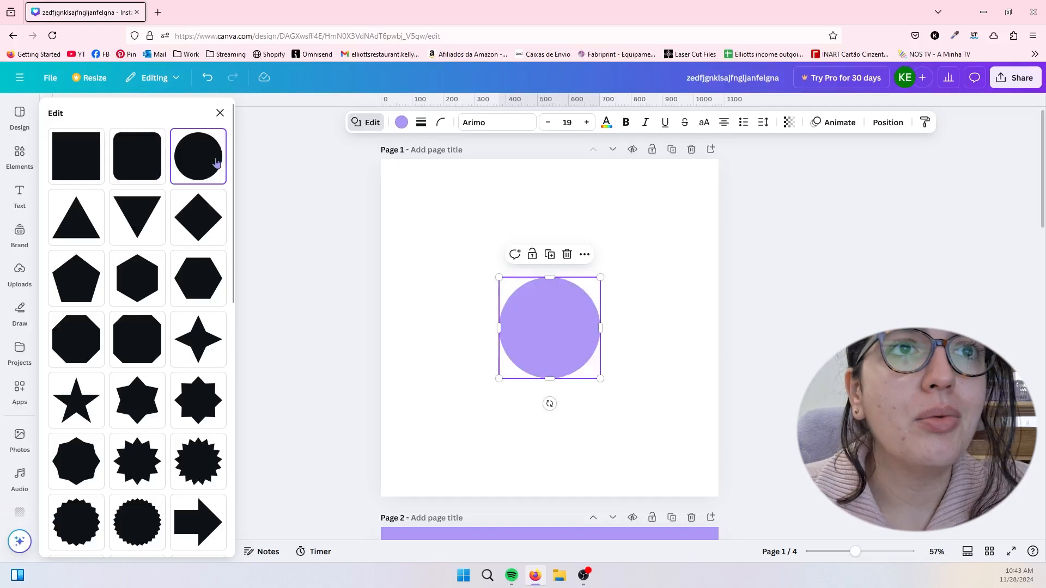
{"action": "left_click", "coordinate": [204, 242]}
- Fill the diamond with the default orchid purple and give it a border of weight 15, trying dashed styles before choosing dotted
{"action": "left_click", "coordinate": [401, 122]}
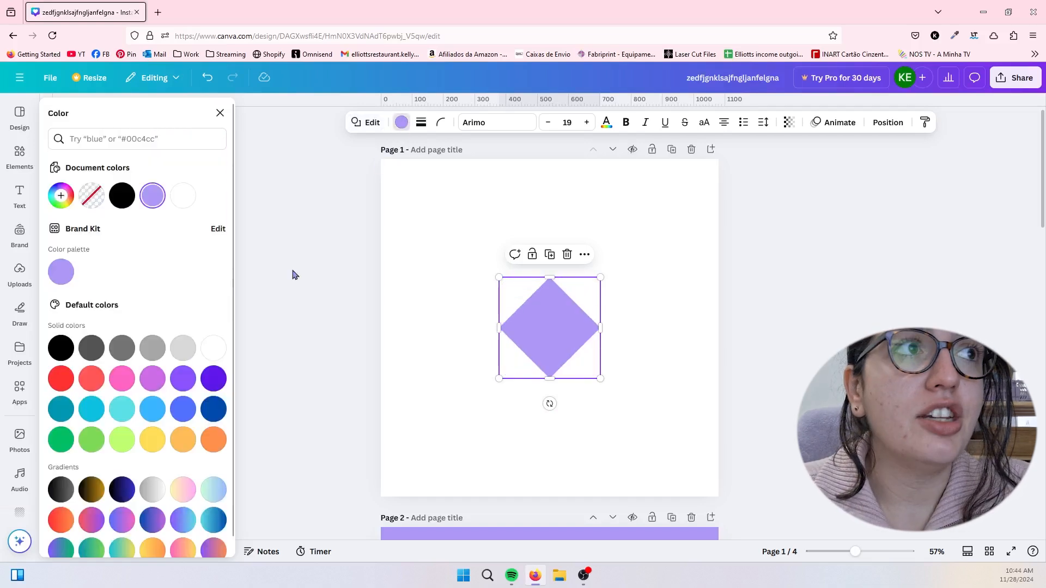
{"action": "left_click", "coordinate": [152, 378]}
{"action": "left_click", "coordinate": [421, 122]}
{"action": "mouse_move", "coordinate": [354, 193]}
{"action": "left_mouse_down"}
{"action": "mouse_move", "coordinate": [418, 192]}
{"action": "mouse_move", "coordinate": [368, 193]}
{"action": "left_mouse_up"}
{"action": "left_click", "coordinate": [422, 154]}
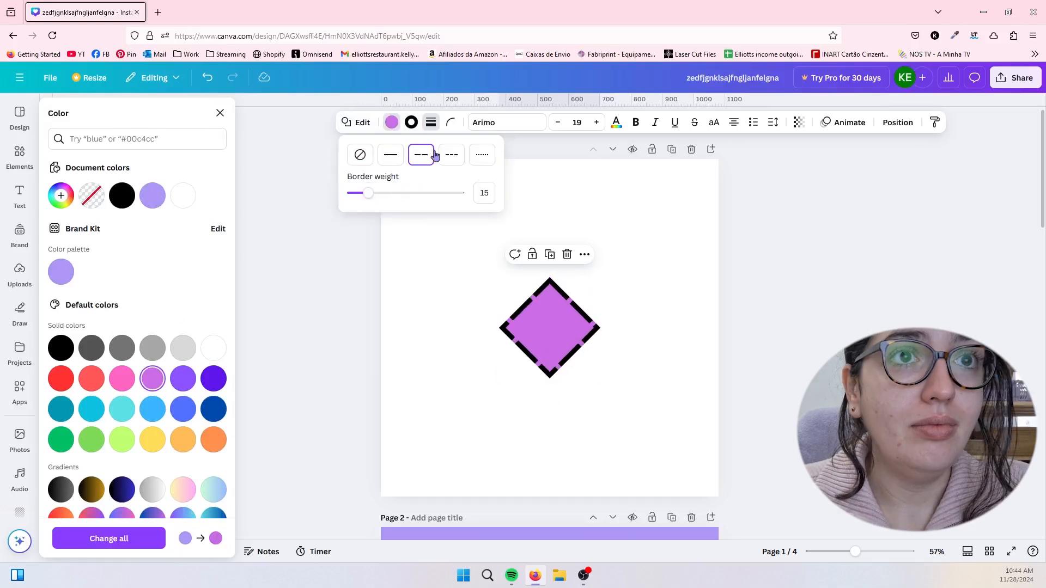
{"action": "left_click", "coordinate": [452, 154]}
{"action": "left_click", "coordinate": [479, 155]}
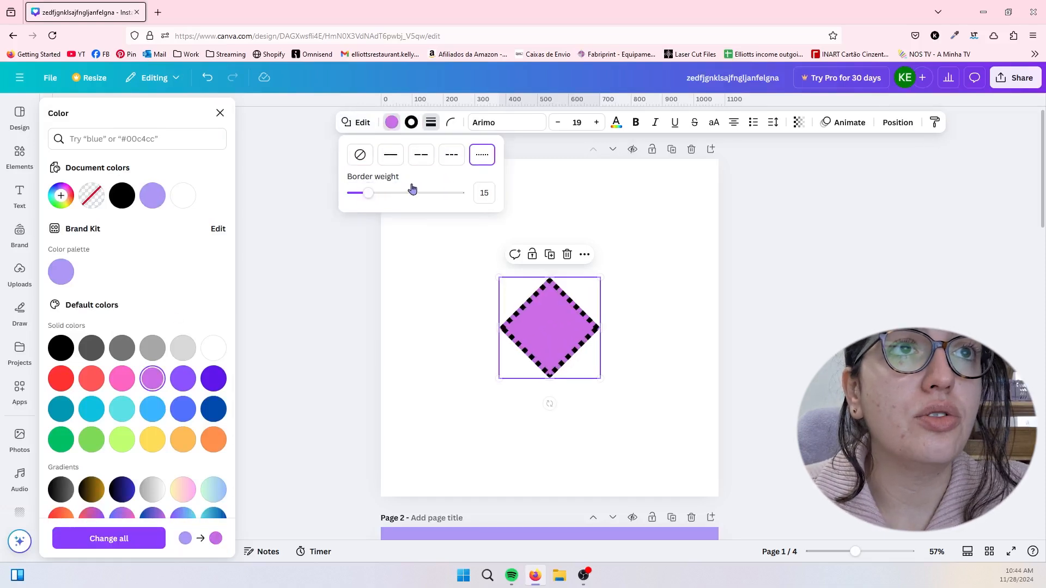
- Increase the diamond's border weight to 33 and change the border color to white
{"action": "left_click", "coordinate": [384, 195]}
{"action": "left_click", "coordinate": [431, 122]}
{"action": "left_click", "coordinate": [412, 122]}
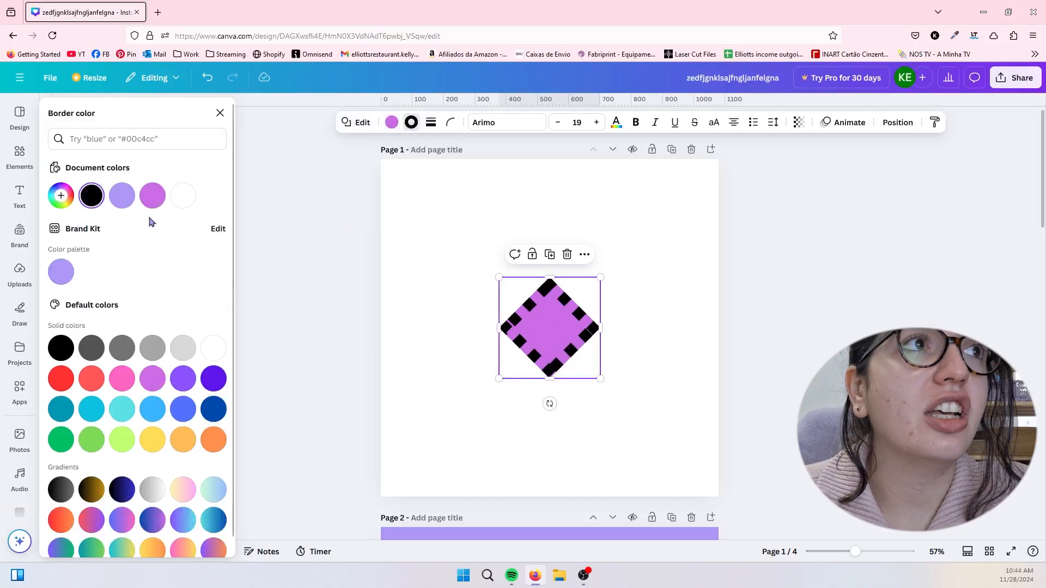
{"action": "left_click", "coordinate": [183, 196]}
- Round the diamond's corners to 100 and activate text entry inside the shape
{"action": "left_click", "coordinate": [431, 122]}
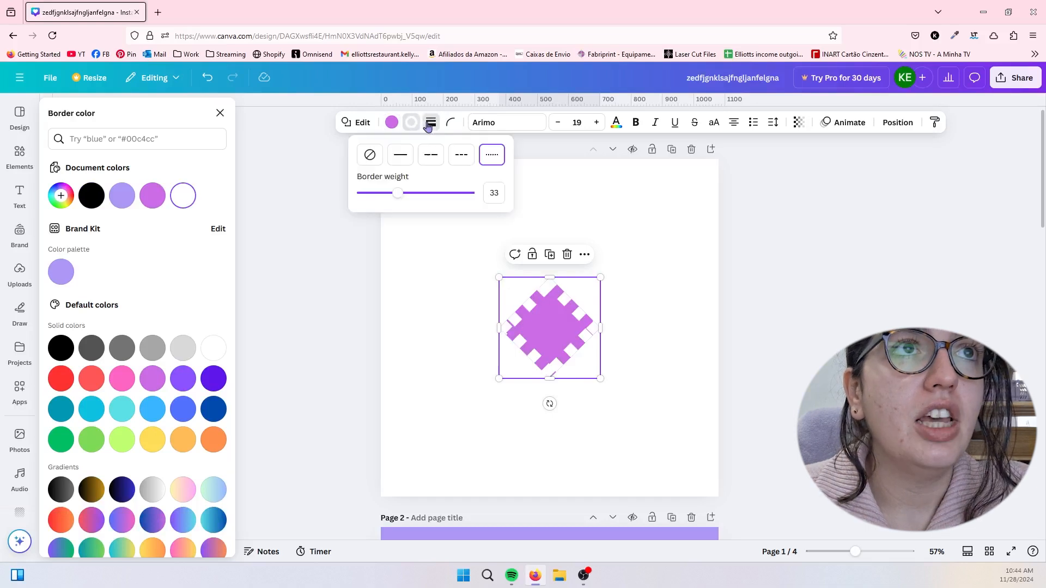
{"action": "left_click", "coordinate": [448, 124]}
{"action": "left_click_drag", "start_coordinate": [395, 170], "coordinate": [530, 189]}
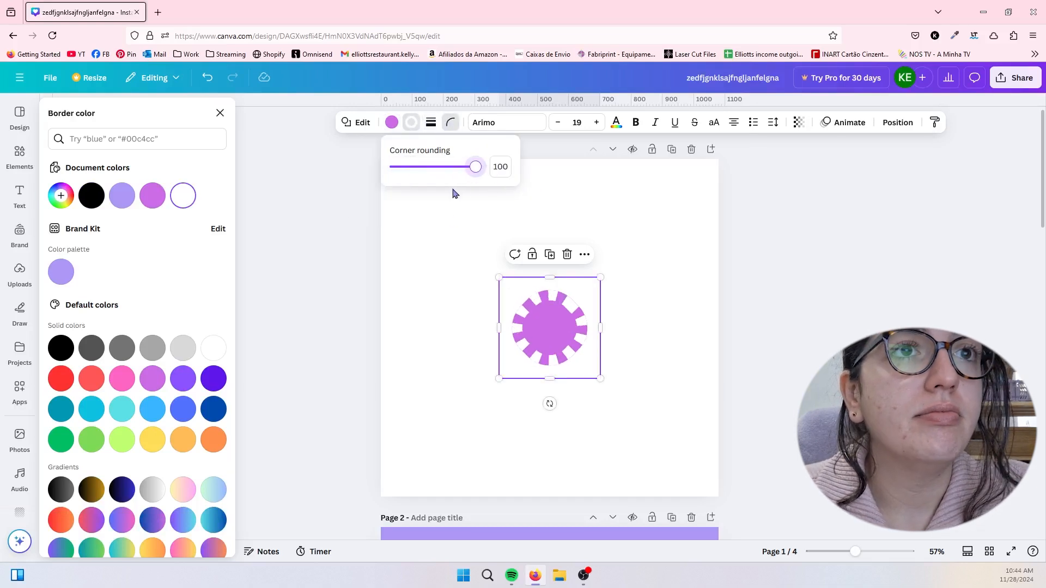
{"action": "left_click_drag", "start_coordinate": [471, 168], "coordinate": [436, 169]}
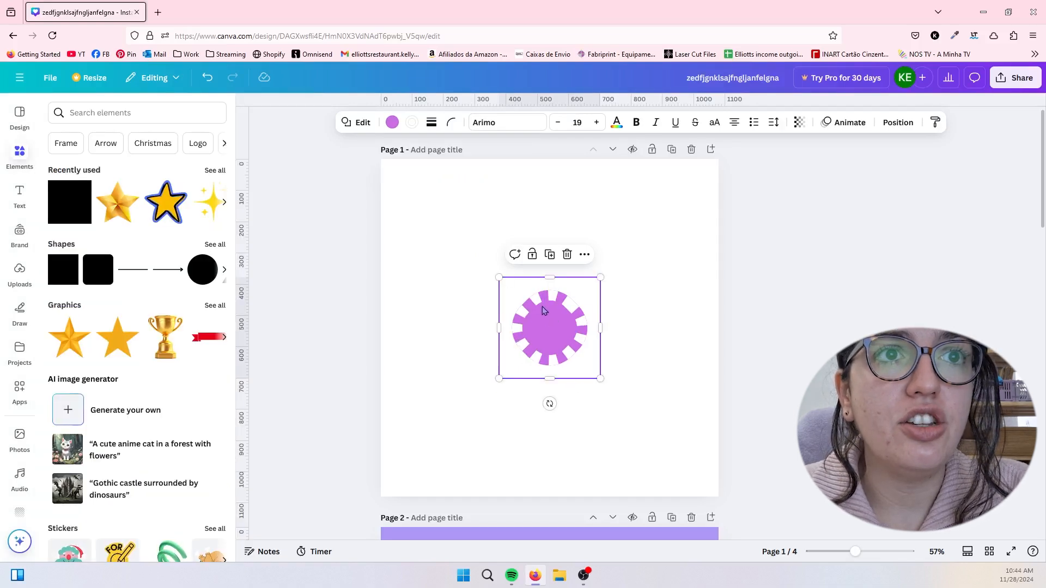
{"action": "left_click", "coordinate": [548, 326]}
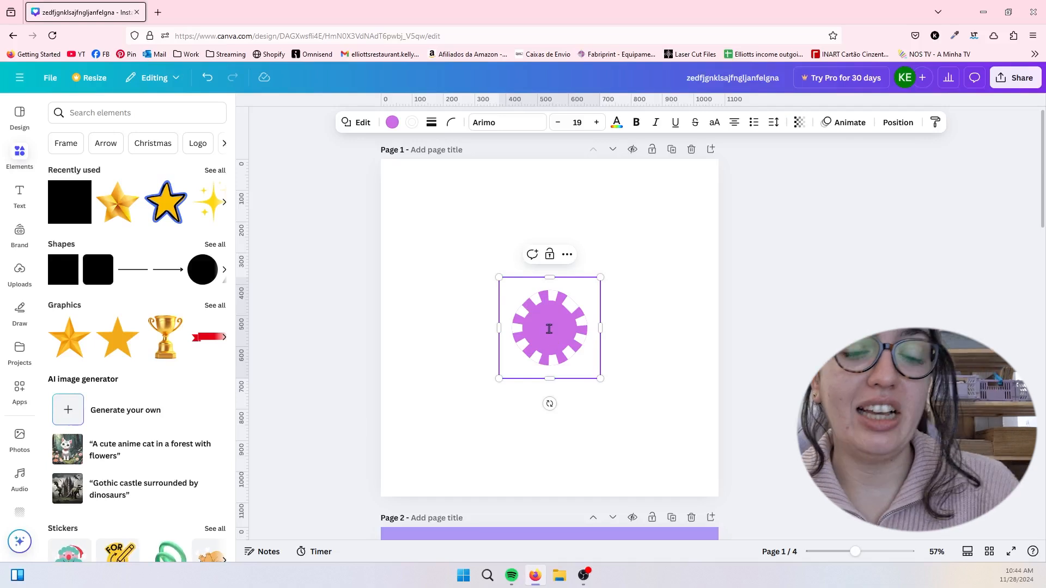
- Enter the sample text "gdsfsdfsdfs" inside the shape and set its font to Fredoka
{"action": "type", "text": "gdsfsdfsdfs"}
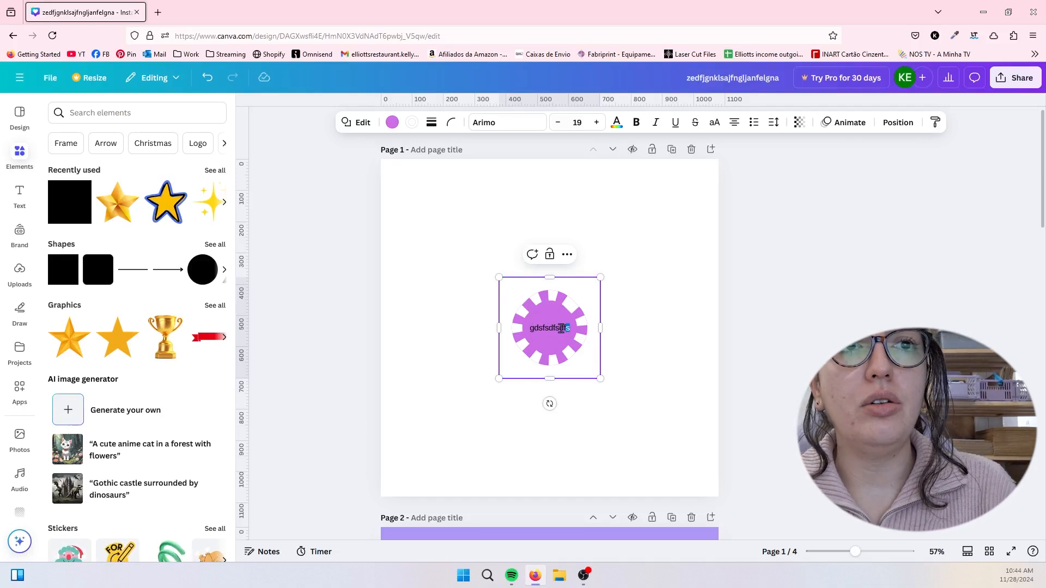
{"action": "left_click_drag", "start_coordinate": [561, 329], "coordinate": [518, 328]}
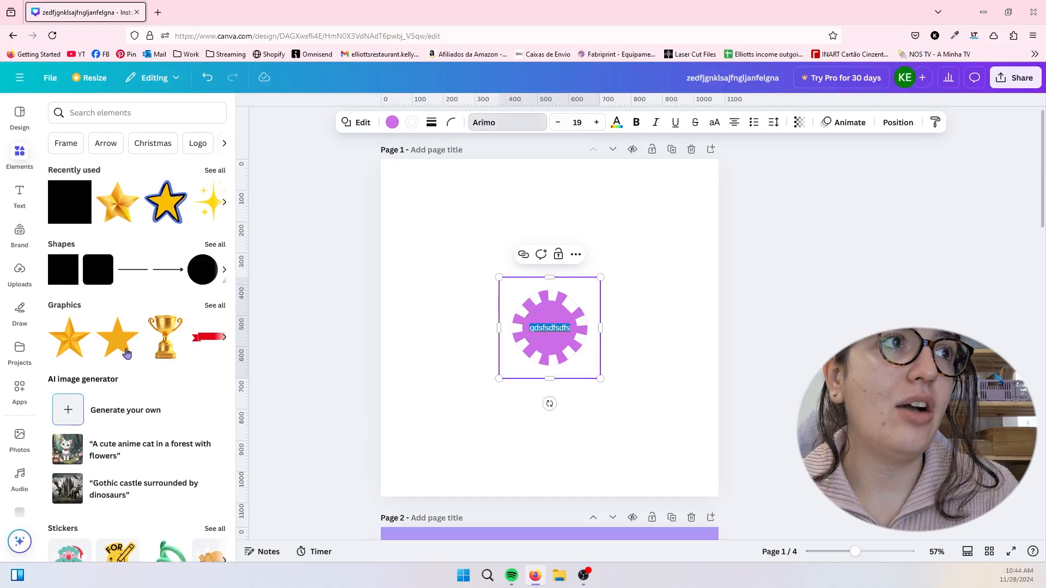
{"action": "left_click", "coordinate": [118, 298]}
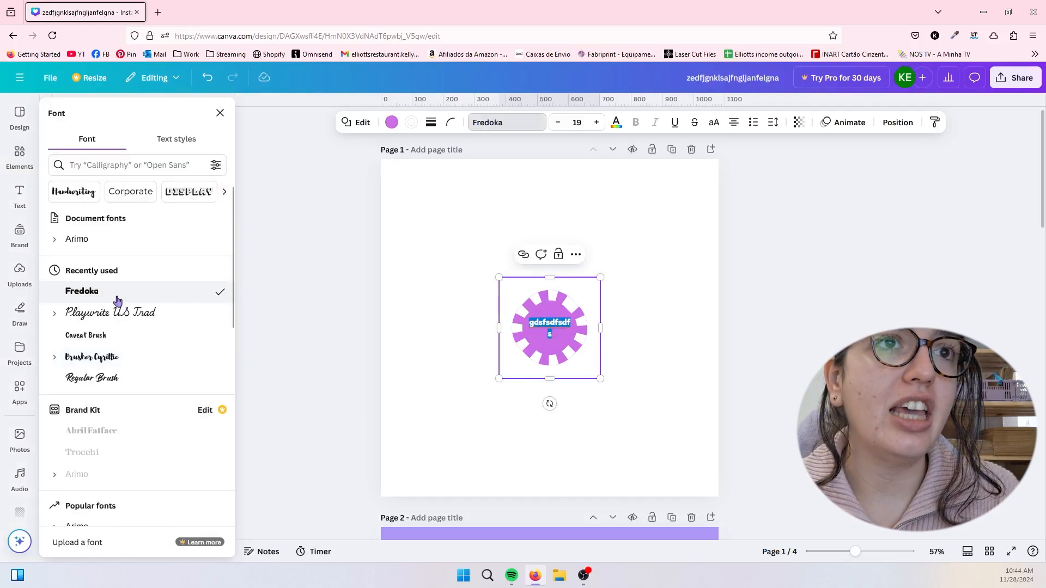
- Reduce the shape text's size to 17 and color it white
{"action": "left_click", "coordinate": [557, 122]}
{"action": "left_click", "coordinate": [557, 123]}
{"action": "left_click", "coordinate": [625, 124]}
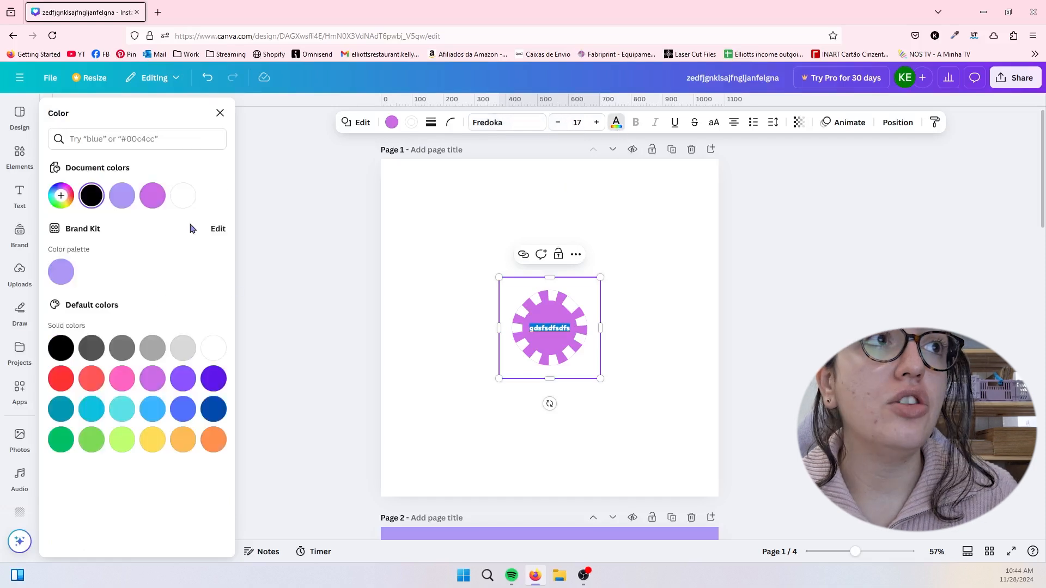
{"action": "left_click", "coordinate": [188, 199]}
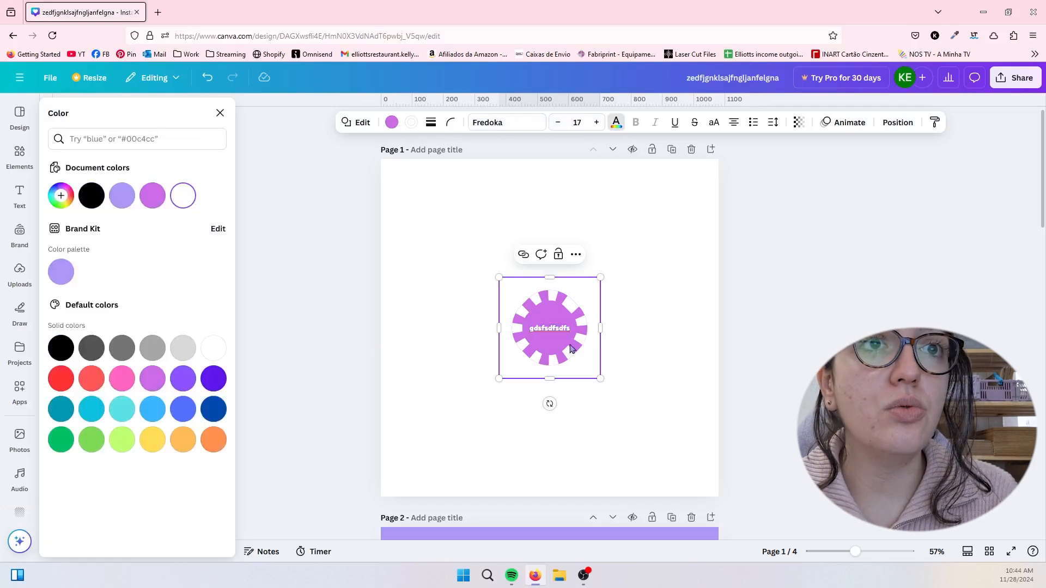
{"action": "left_click", "coordinate": [565, 413]}
- Move the purple shape together with its text across the page and activate its text for editing
{"action": "left_click", "coordinate": [545, 349]}
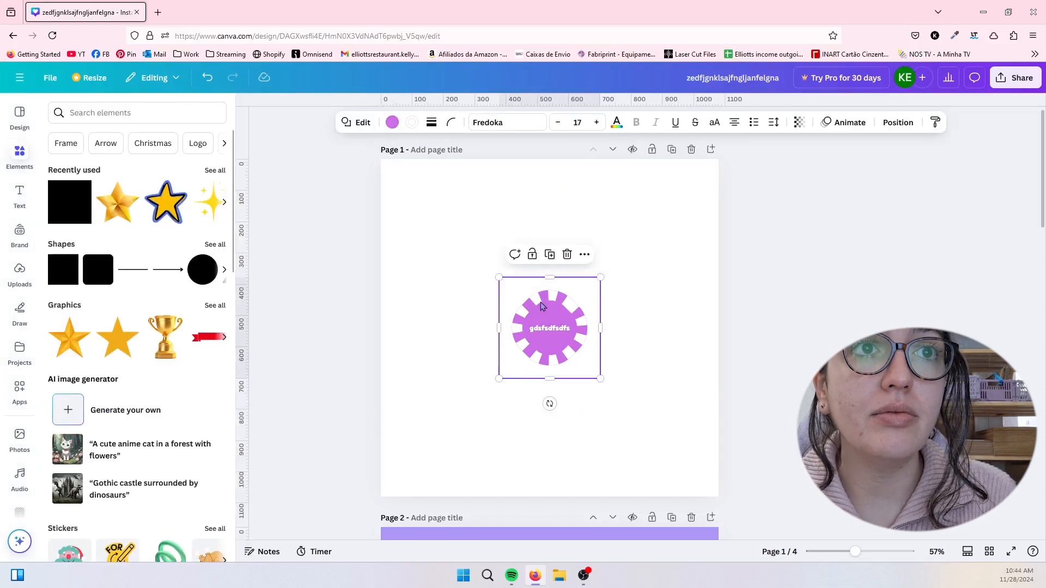
{"action": "left_click_drag", "start_coordinate": [543, 307], "coordinate": [587, 313]}
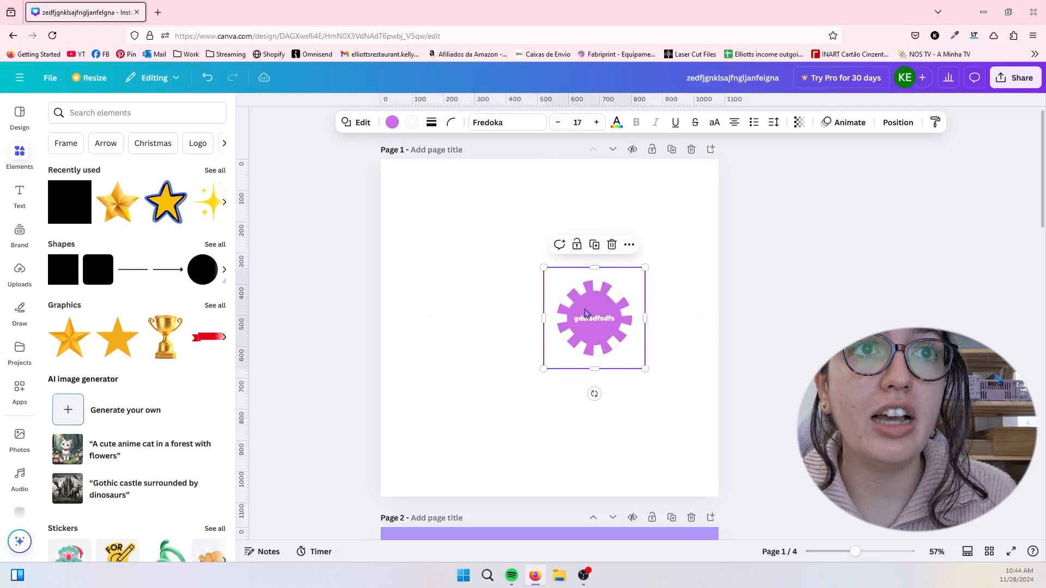
{"action": "double_click", "coordinate": [587, 318]}
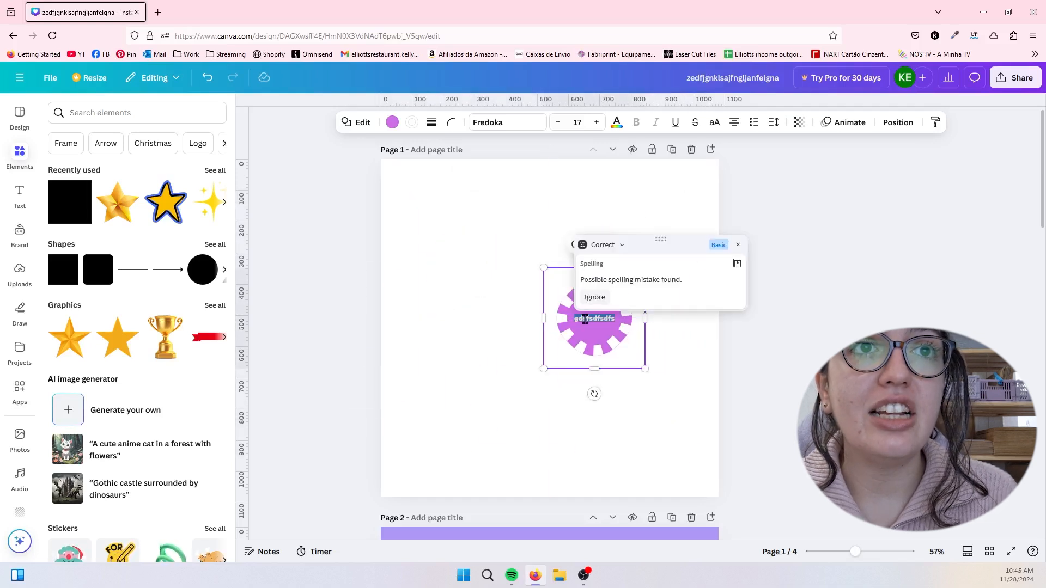
{"action": "left_click", "coordinate": [663, 357]}
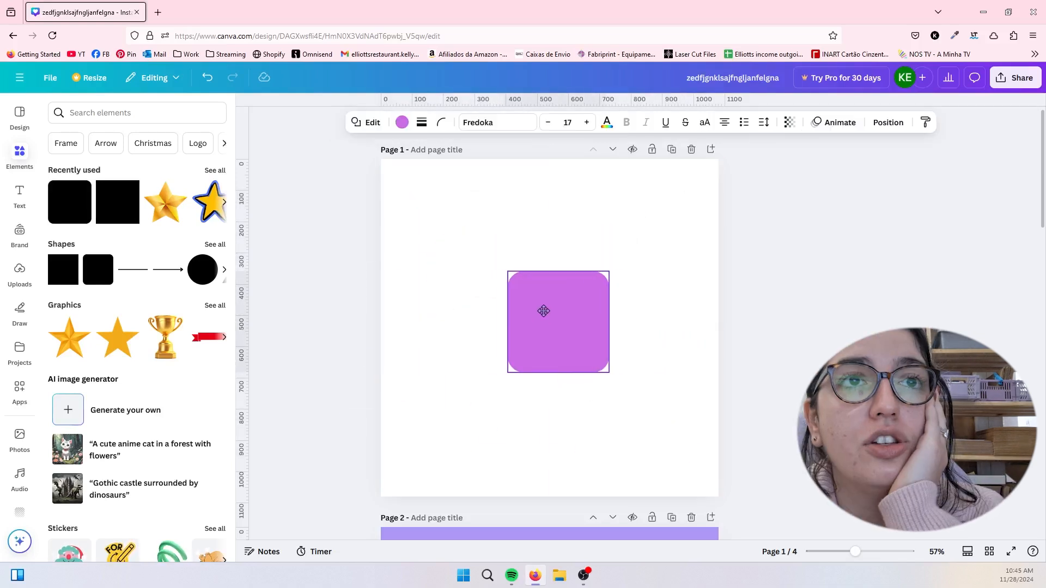
{"action": "left_click_drag", "start_coordinate": [544, 308], "coordinate": [524, 312]}
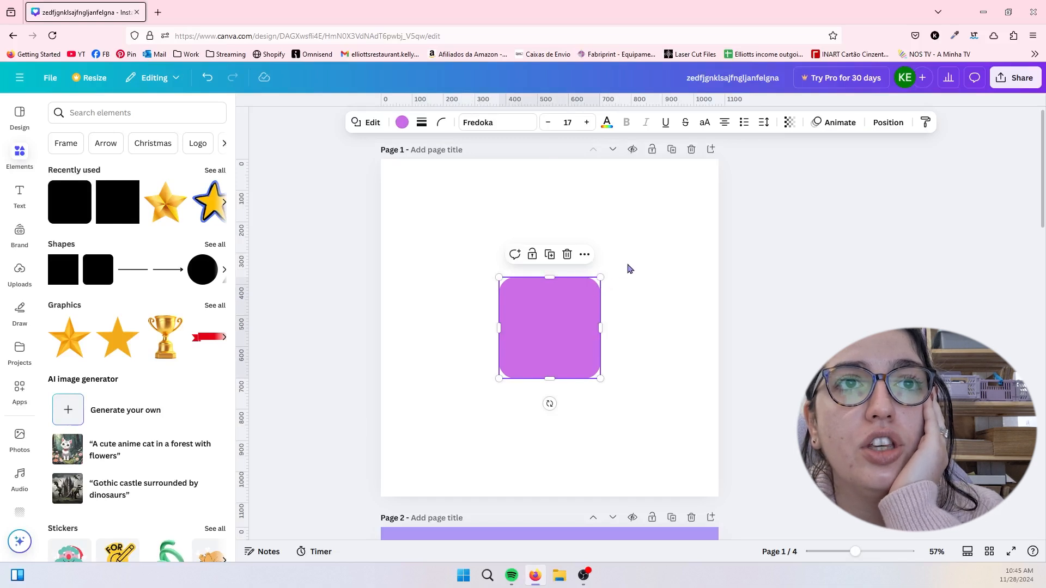
- Stretch the rounded purple square wider, flatten it into a thin bar, and reshape it into an upright rectangle
{"action": "left_click_drag", "start_coordinate": [600, 278], "coordinate": [634, 221]}
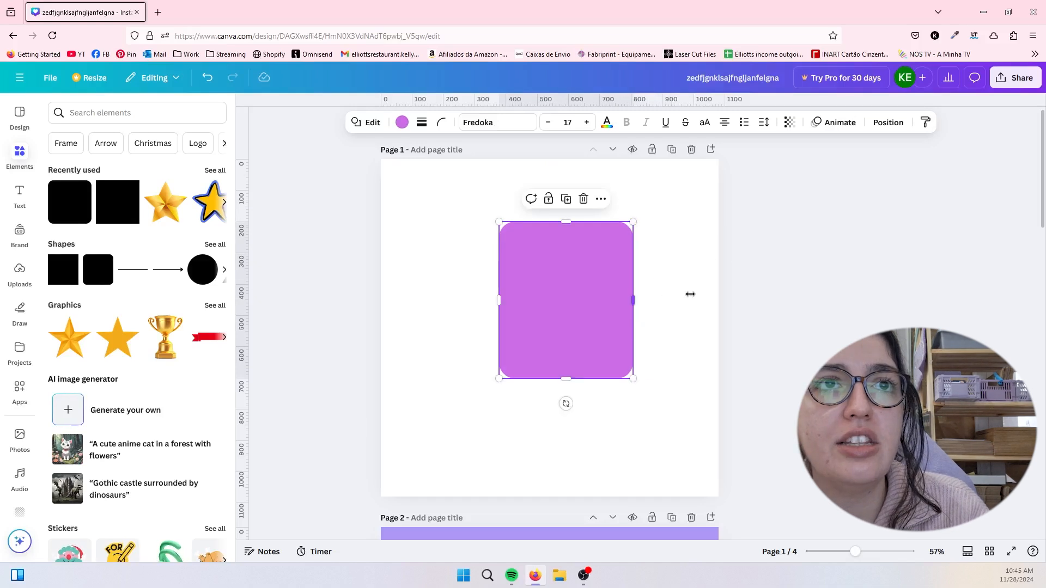
{"action": "left_click_drag", "start_coordinate": [689, 294], "coordinate": [725, 299]}
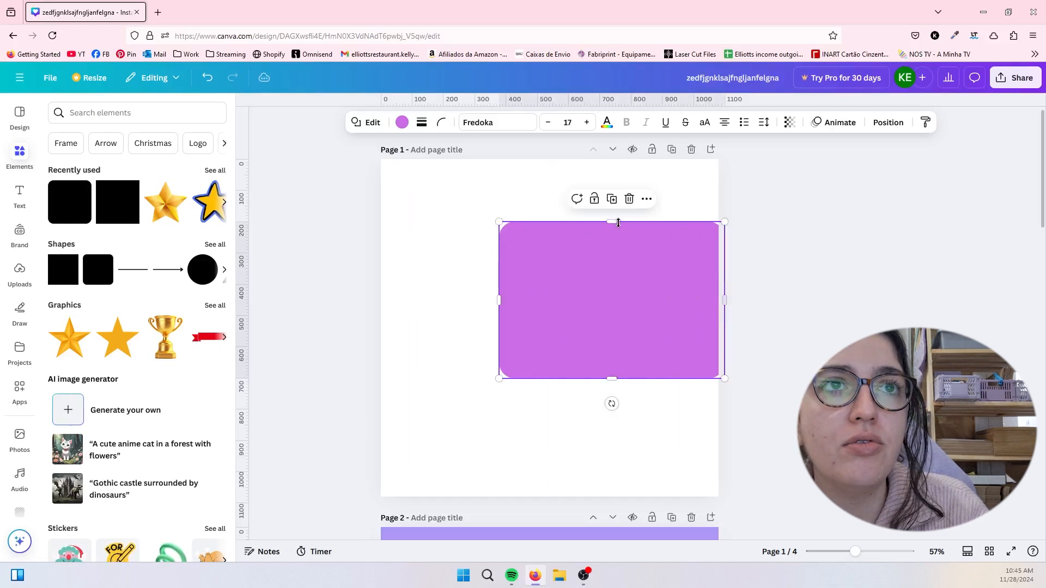
{"action": "left_click", "coordinate": [612, 218]}
{"action": "left_click_drag", "start_coordinate": [612, 229], "coordinate": [534, 256]}
{"action": "left_click_drag", "start_coordinate": [537, 304], "coordinate": [587, 344]}
{"action": "left_click", "coordinate": [589, 285]}
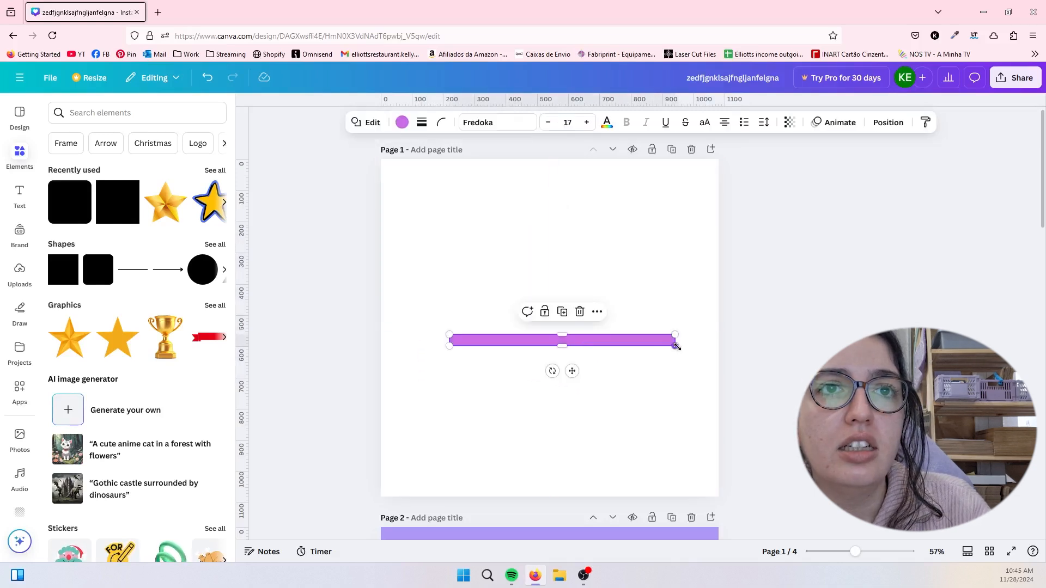
{"action": "left_click_drag", "start_coordinate": [675, 334], "coordinate": [552, 202]}
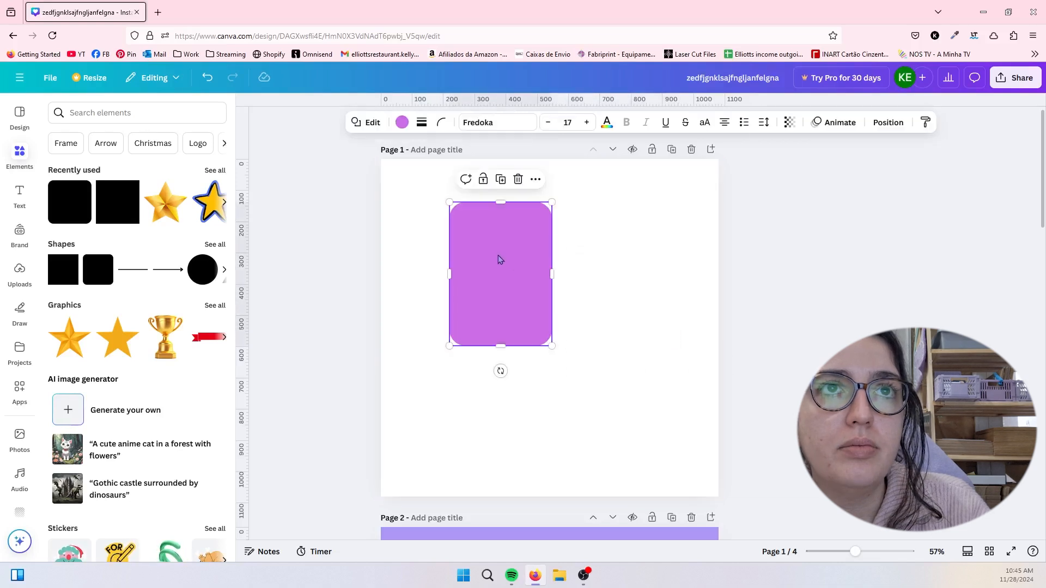
- Delete the rounded rectangle and add a new square to page 1
{"action": "key", "text": "Delete"}
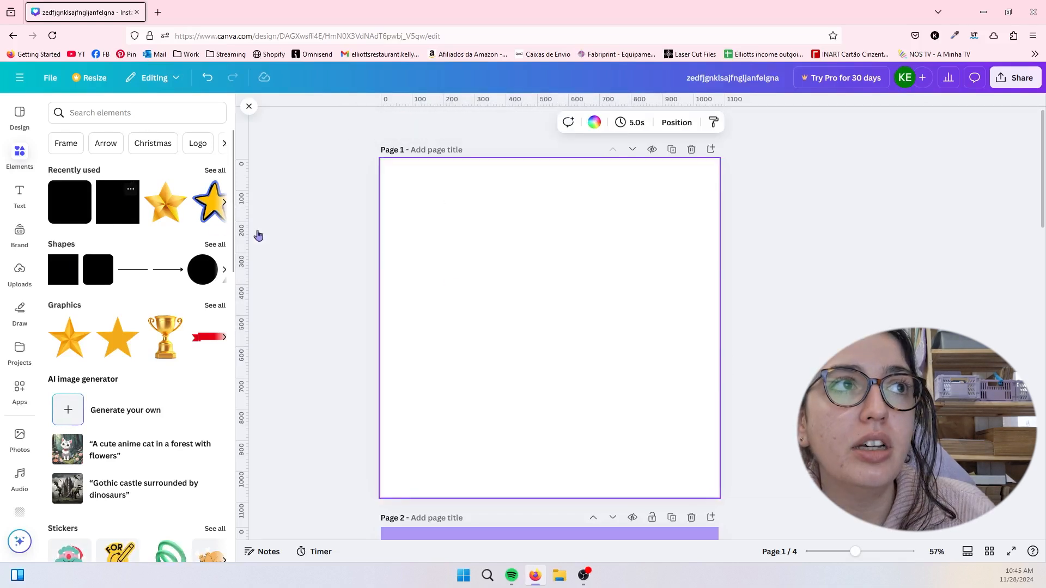
{"action": "key", "text": "r"}
{"action": "left_click", "coordinate": [616, 330]}
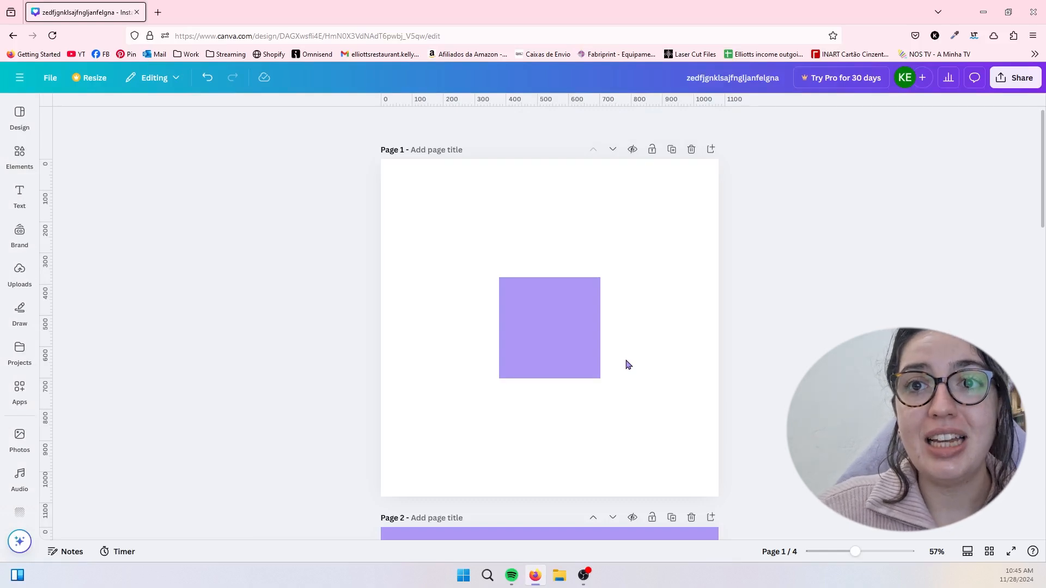
- Move the square to the page's upper-left area and duplicate it three times to form a two-by-two grid
{"action": "left_click_drag", "start_coordinate": [550, 343], "coordinate": [464, 254]}
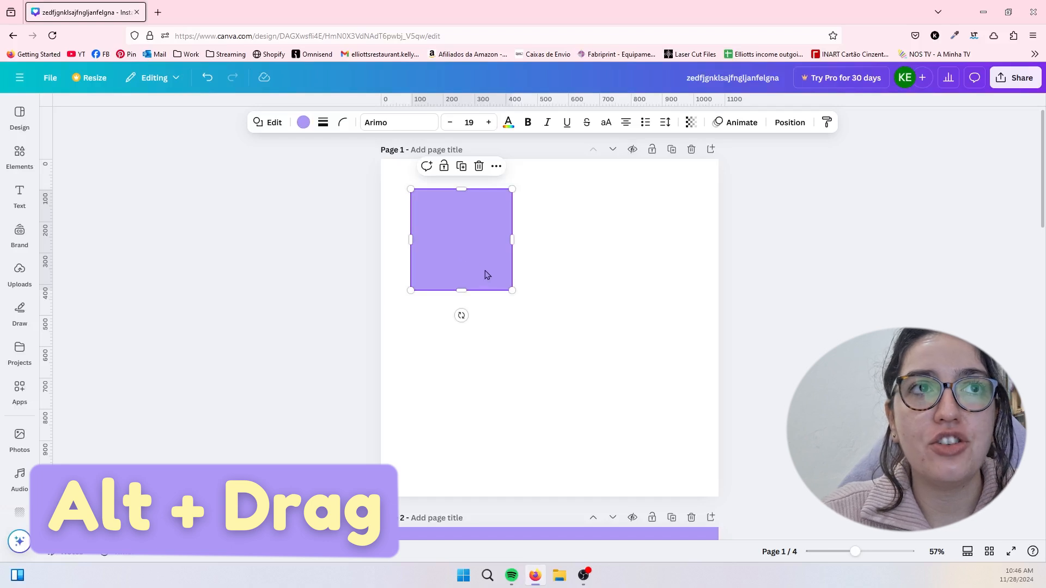
{"action": "left_click_drag", "start_coordinate": [486, 274], "coordinate": [589, 250]}
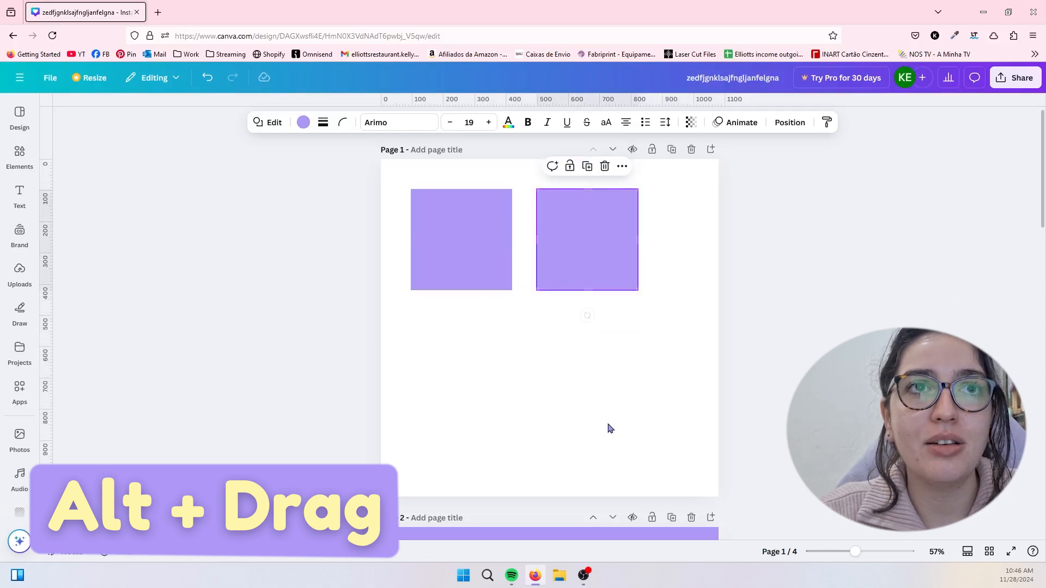
{"action": "left_click_drag", "start_coordinate": [467, 243], "coordinate": [459, 376]}
{"action": "left_click", "coordinate": [484, 248]}
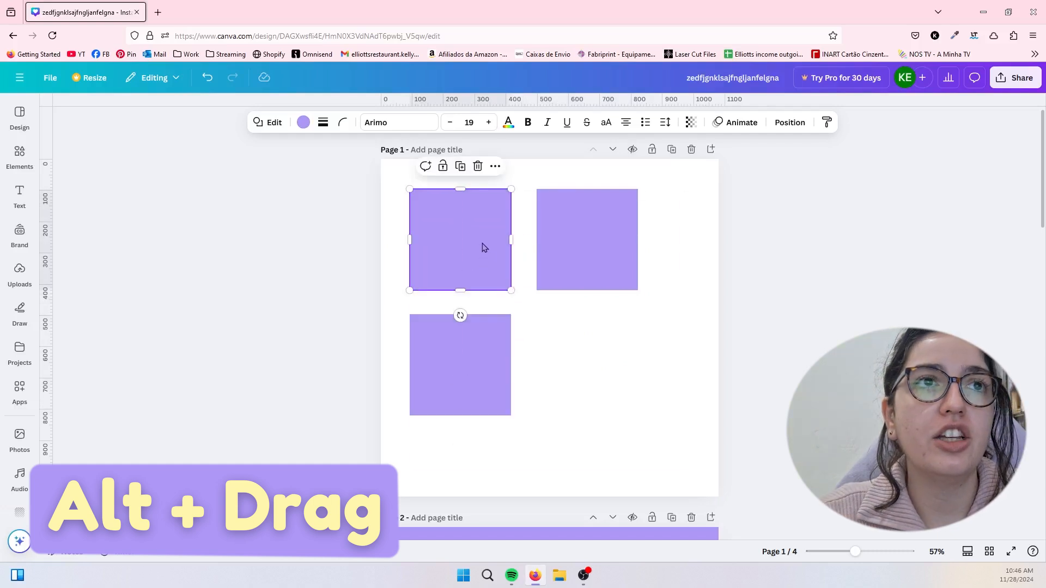
{"action": "left_click_drag", "start_coordinate": [484, 248], "coordinate": [616, 371]}
{"action": "left_click", "coordinate": [684, 327]}
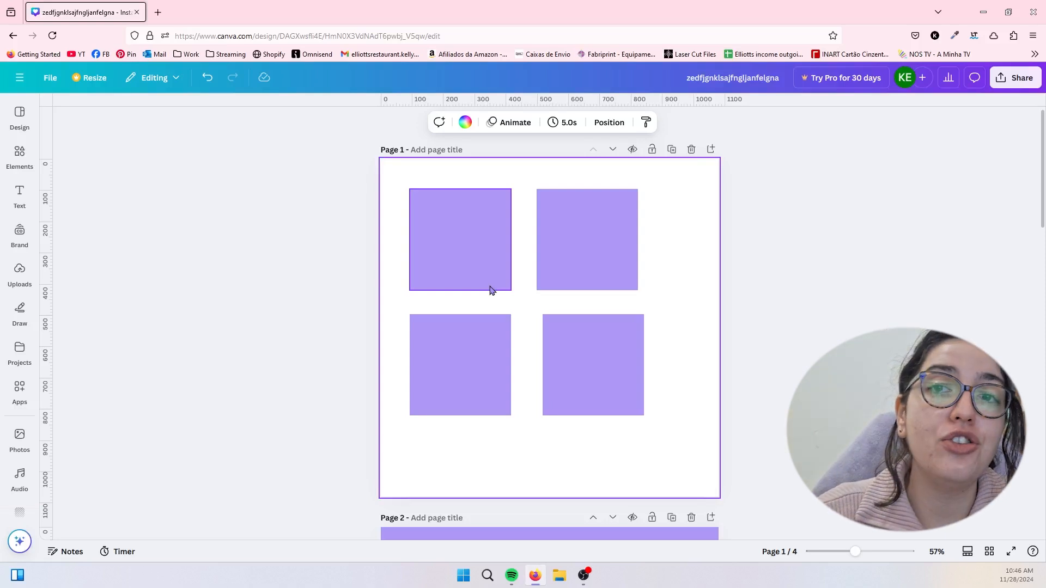
- Align the lower-right square with the one above it and try selecting both lower squares together
{"action": "left_click", "coordinate": [480, 353]}
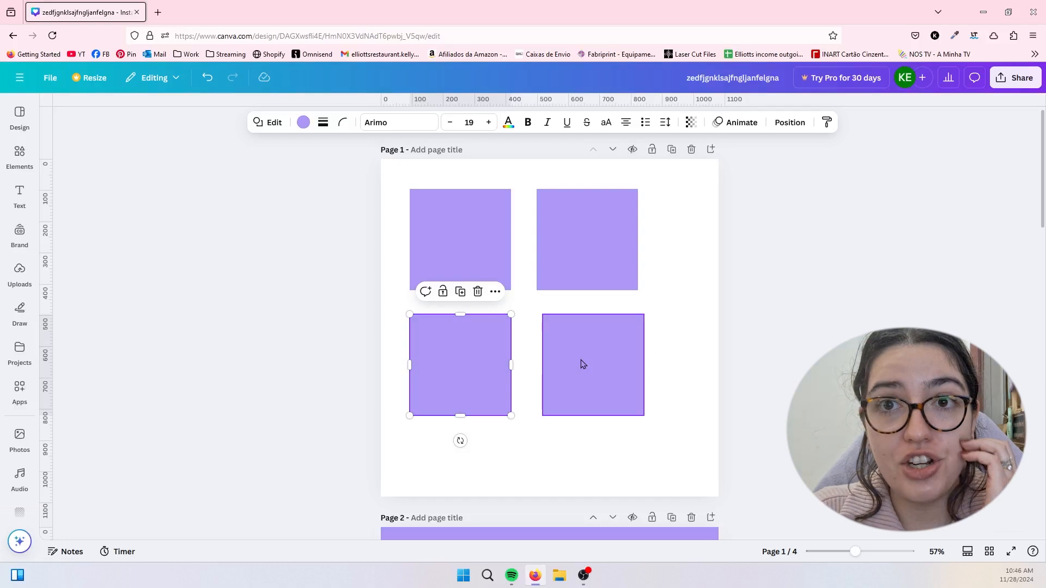
{"action": "left_click", "coordinate": [619, 359]}
{"action": "mouse_move", "coordinate": [616, 359]}
{"action": "left_mouse_down"}
{"action": "mouse_move", "coordinate": [583, 362]}
{"action": "mouse_move", "coordinate": [661, 362]}
{"action": "mouse_move", "coordinate": [549, 367]}
{"action": "mouse_move", "coordinate": [656, 355]}
{"action": "mouse_move", "coordinate": [598, 355]}
{"action": "mouse_move", "coordinate": [633, 388]}
{"action": "mouse_move", "coordinate": [630, 353]}
{"action": "mouse_move", "coordinate": [610, 351]}
{"action": "left_mouse_up"}
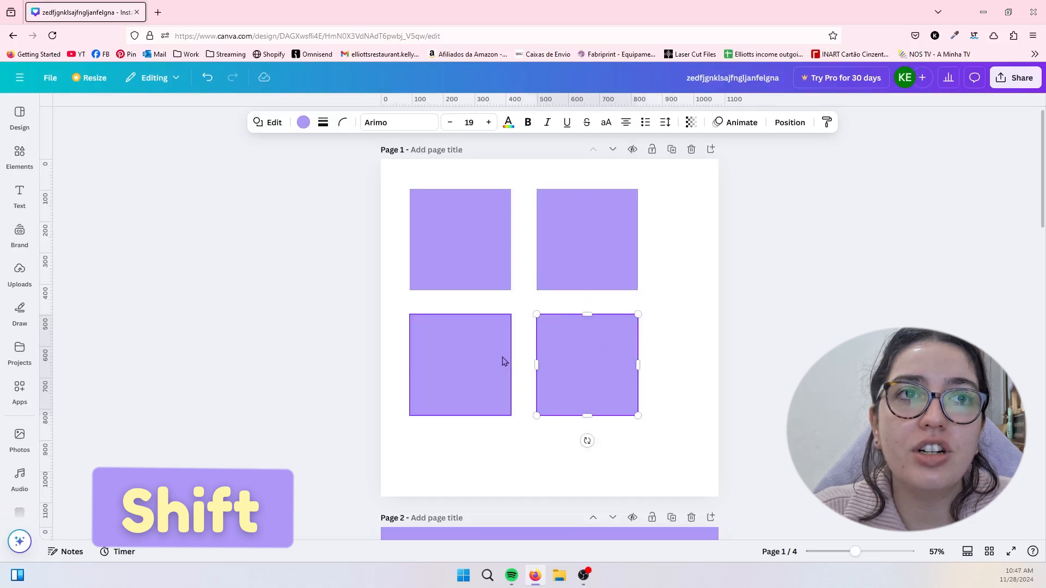
{"action": "mouse_move", "coordinate": [485, 362]}
{"action": "left_mouse_down"}
{"action": "mouse_move", "coordinate": [501, 359]}
{"action": "mouse_move", "coordinate": [495, 331]}
{"action": "mouse_move", "coordinate": [464, 355]}
{"action": "mouse_move", "coordinate": [533, 355]}
{"action": "mouse_move", "coordinate": [489, 341]}
{"action": "mouse_move", "coordinate": [487, 318]}
{"action": "mouse_move", "coordinate": [481, 360]}
{"action": "mouse_move", "coordinate": [486, 294]}
{"action": "mouse_move", "coordinate": [584, 290]}
{"action": "mouse_move", "coordinate": [414, 436]}
{"action": "mouse_move", "coordinate": [482, 335]}
{"action": "mouse_move", "coordinate": [482, 364]}
{"action": "left_mouse_up"}
{"action": "left_click", "coordinate": [642, 395]}
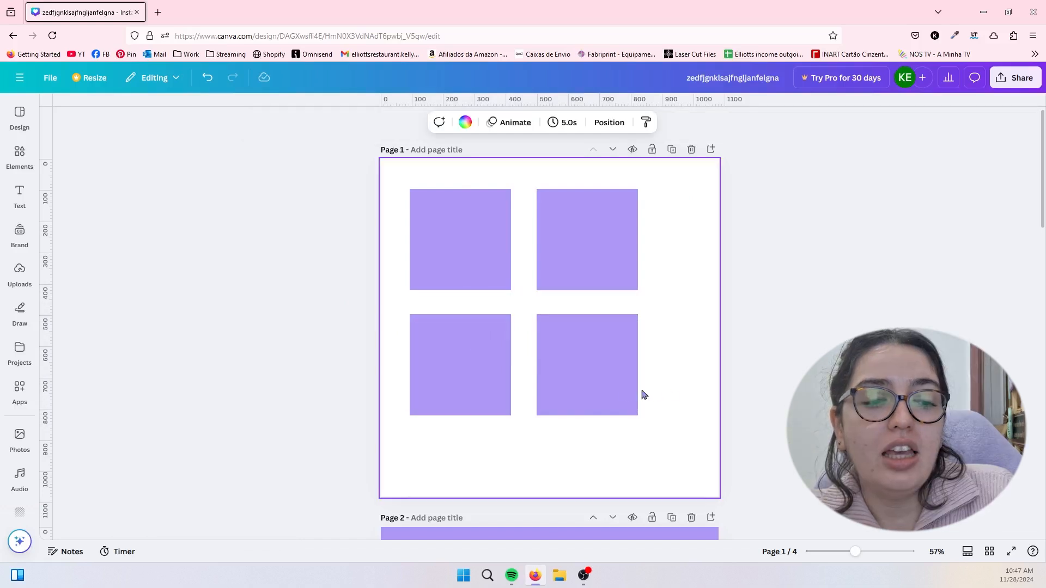
- Copy and paste the lower-right square twice, deleting the first pasted copy and undoing the second paste
{"action": "left_click", "coordinate": [598, 387]}
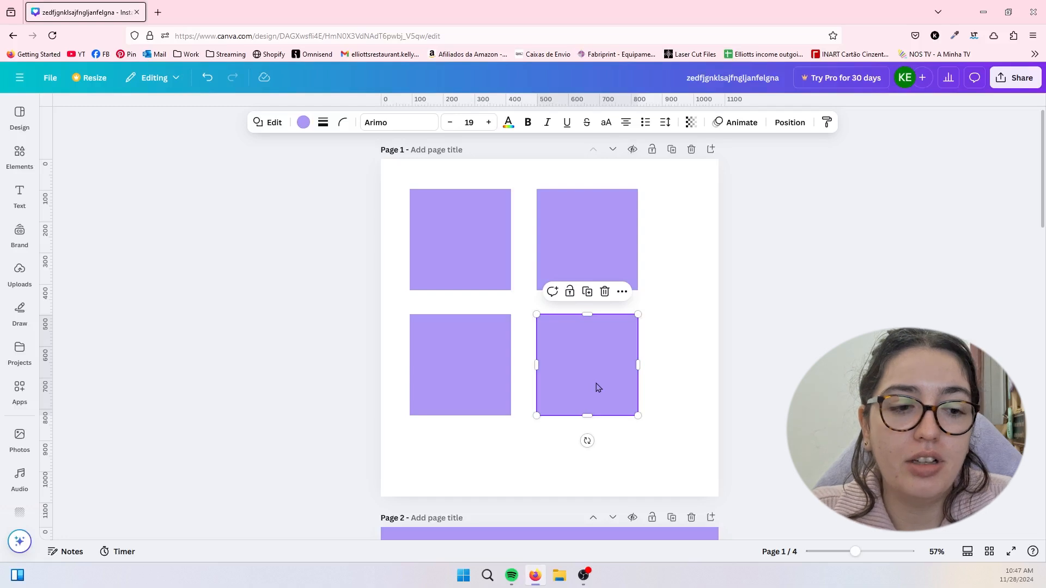
{"action": "left_click", "coordinate": [533, 453]}
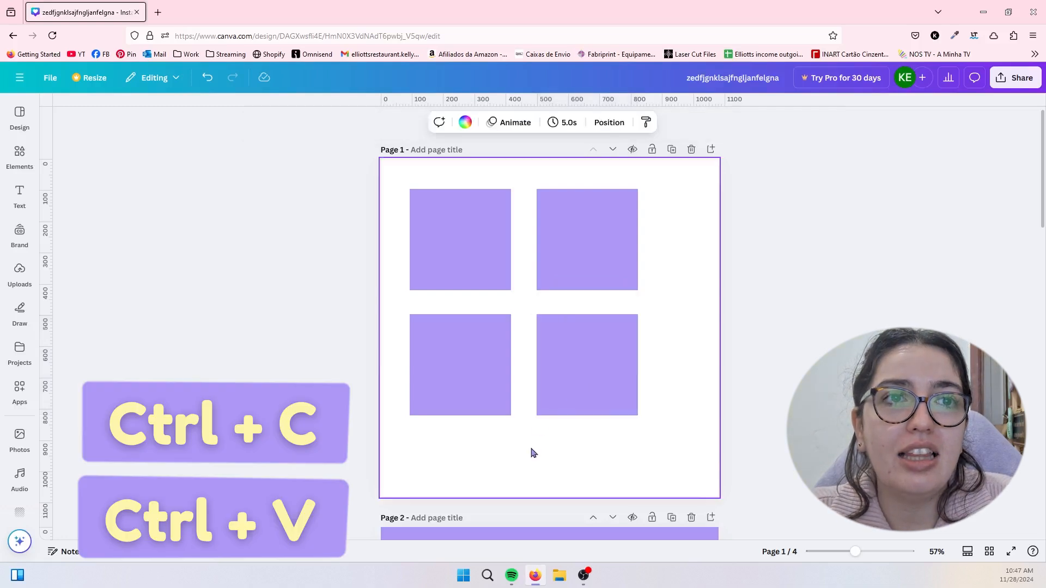
{"action": "key", "text": "ctrl+v"}
{"action": "left_click_drag", "start_coordinate": [589, 387], "coordinate": [570, 386]}
{"action": "key", "text": "Delete"}
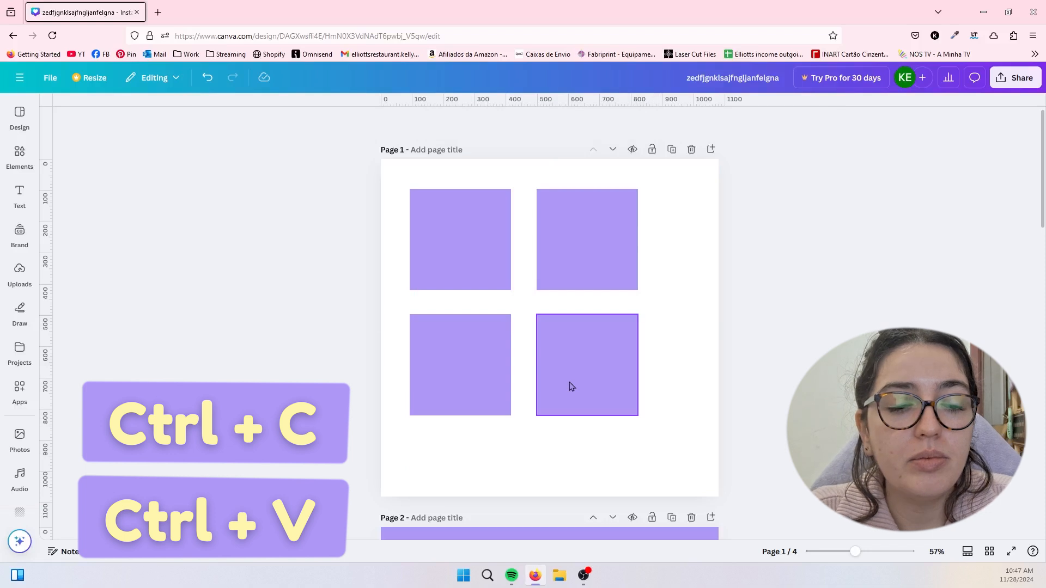
{"action": "key", "text": "ctrl+v"}
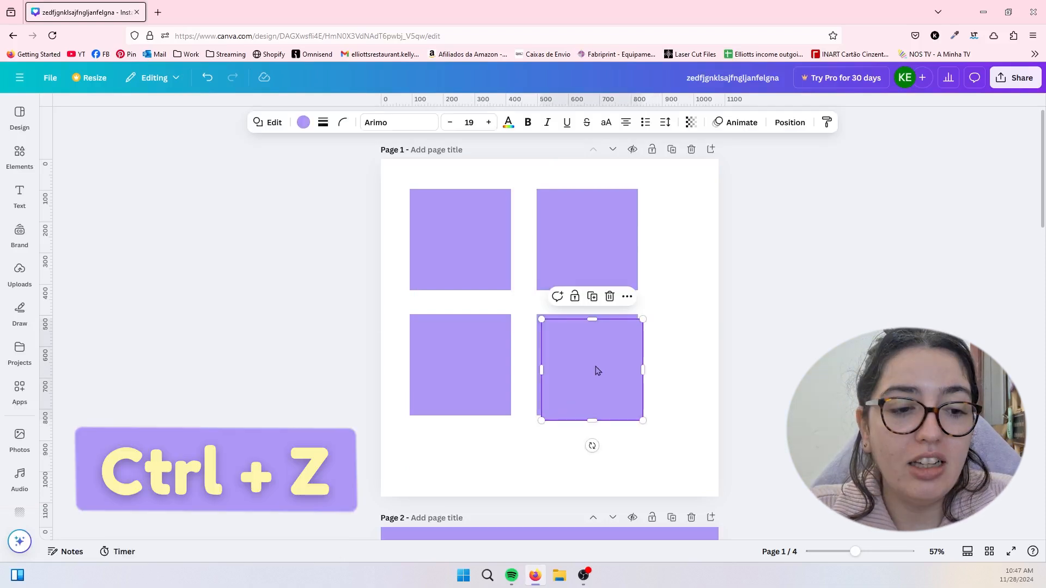
{"action": "key", "text": "ctrl+z"}
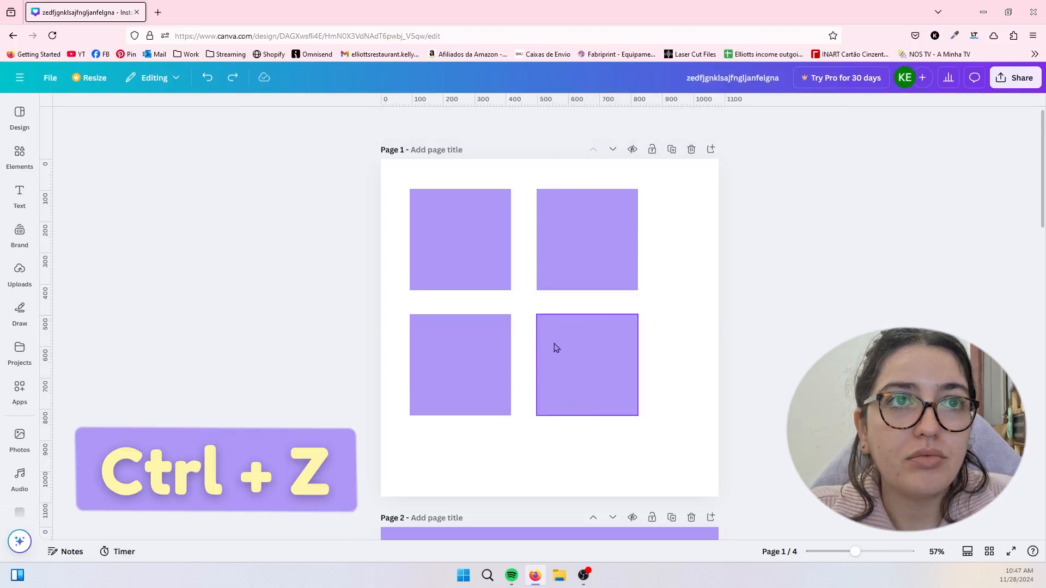
- Stretch the upper-right square slightly downward and deselect all squares
{"action": "left_click", "coordinate": [539, 288]}
{"action": "mouse_move", "coordinate": [537, 290]}
{"action": "left_mouse_down"}
{"action": "mouse_move", "coordinate": [575, 313]}
{"action": "mouse_move", "coordinate": [518, 304]}
{"action": "mouse_move", "coordinate": [537, 305]}
{"action": "mouse_move", "coordinate": [582, 241]}
{"action": "mouse_move", "coordinate": [540, 308]}
{"action": "mouse_move", "coordinate": [539, 266]}
{"action": "mouse_move", "coordinate": [593, 297]}
{"action": "mouse_move", "coordinate": [530, 290]}
{"action": "mouse_move", "coordinate": [548, 282]}
{"action": "mouse_move", "coordinate": [514, 294]}
{"action": "mouse_move", "coordinate": [472, 203]}
{"action": "mouse_move", "coordinate": [649, 452]}
{"action": "mouse_move", "coordinate": [491, 89]}
{"action": "mouse_move", "coordinate": [579, 227]}
{"action": "mouse_move", "coordinate": [451, 350]}
{"action": "mouse_move", "coordinate": [619, 220]}
{"action": "mouse_move", "coordinate": [565, 262]}
{"action": "mouse_move", "coordinate": [543, 299]}
{"action": "mouse_move", "coordinate": [528, 257]}
{"action": "mouse_move", "coordinate": [594, 304]}
{"action": "mouse_move", "coordinate": [556, 213]}
{"action": "mouse_move", "coordinate": [551, 294]}
{"action": "mouse_move", "coordinate": [557, 290]}
{"action": "mouse_move", "coordinate": [536, 293]}
{"action": "left_mouse_up"}
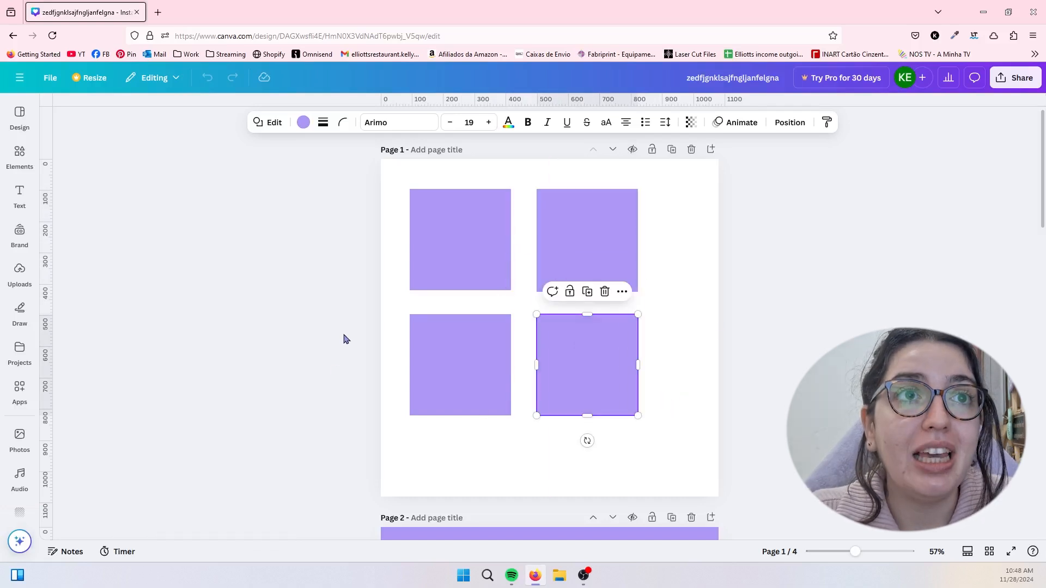
{"action": "left_click", "coordinate": [536, 395]}
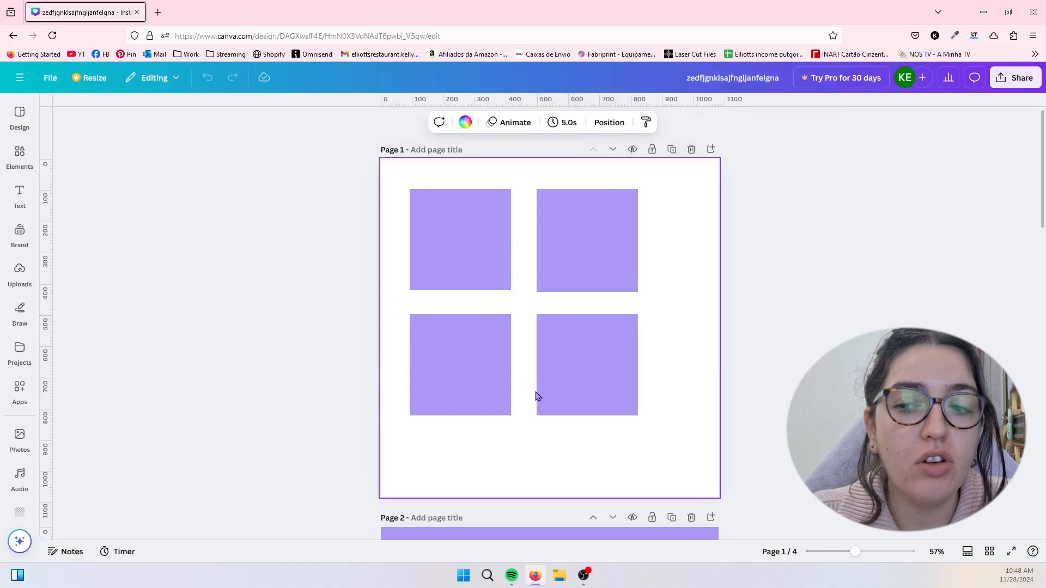
- Zoom the canvas in on the squares and out to several pages, and reset the browser's page zoom
{"action": "scroll", "coordinate": [537, 396], "scroll_direction": "up", "scroll_amount": 5}
{"action": "scroll", "coordinate": [538, 396], "scroll_direction": "down", "scroll_amount": 6}
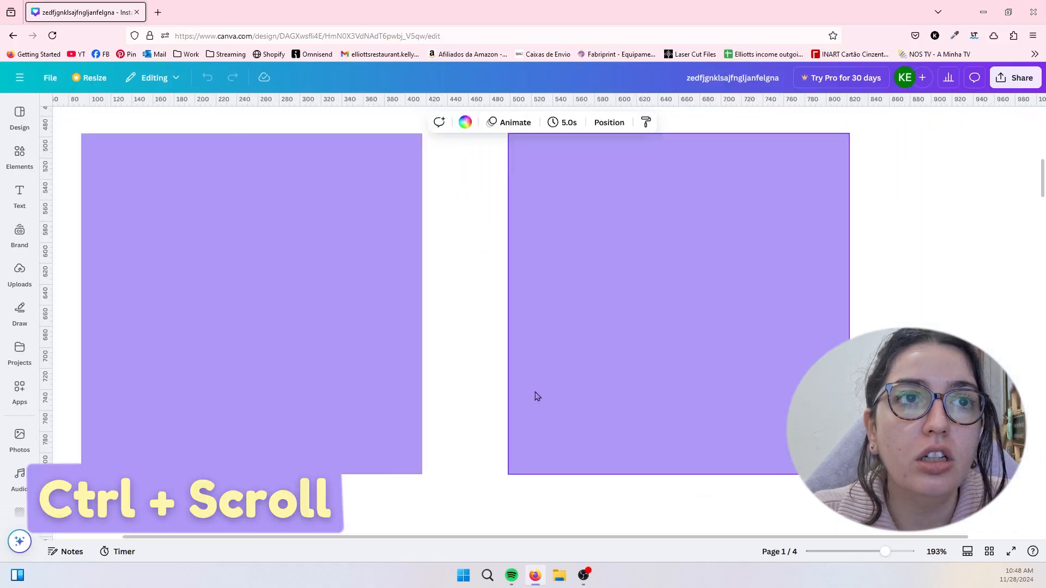
{"action": "scroll", "coordinate": [536, 399], "scroll_direction": "down", "scroll_amount": 3}
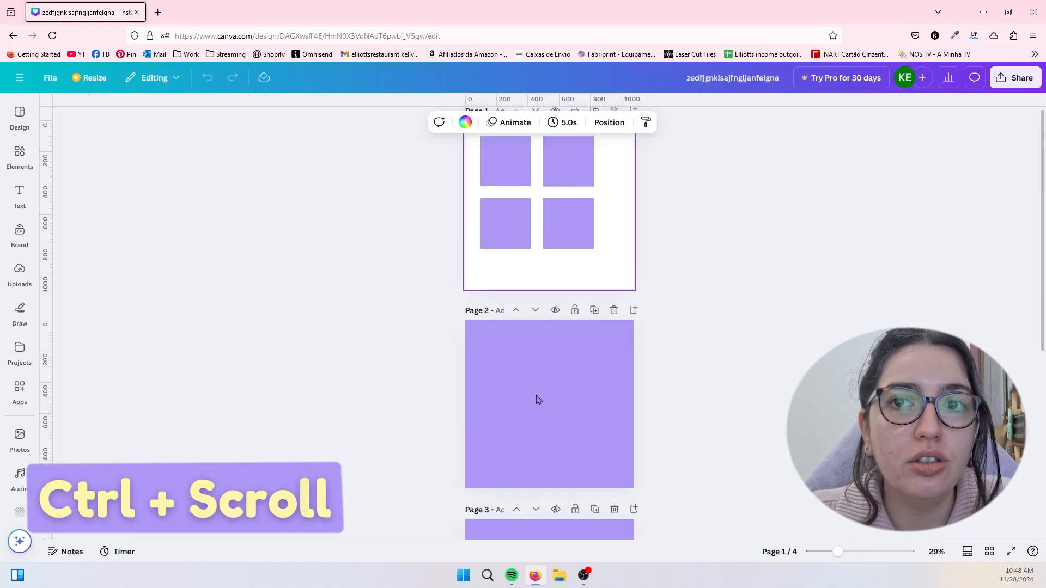
{"action": "scroll", "coordinate": [535, 400], "scroll_direction": "up", "scroll_amount": 2}
{"action": "scroll", "coordinate": [610, 278], "scroll_direction": "up", "scroll_amount": 3}
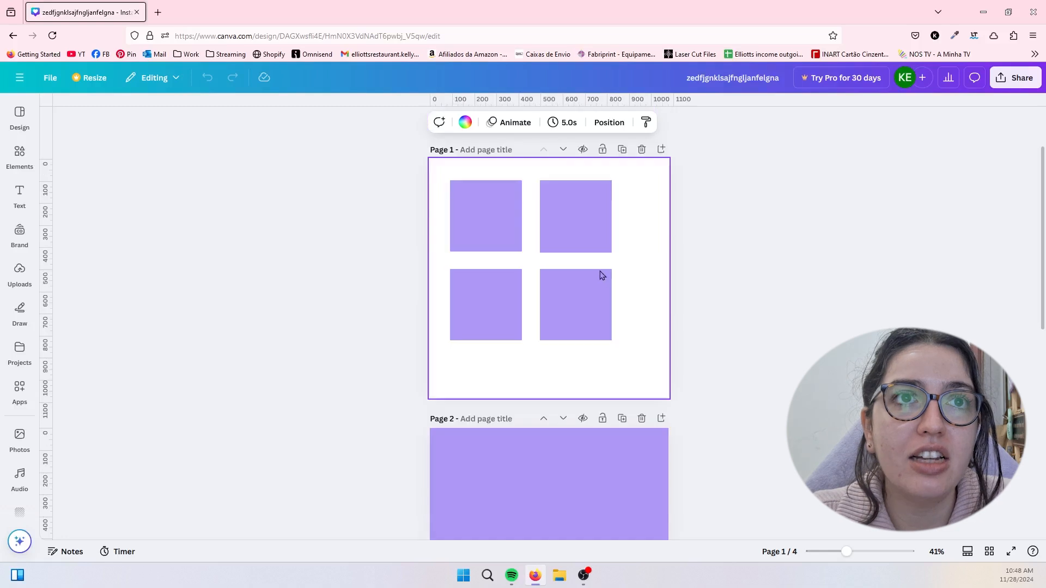
{"action": "scroll", "coordinate": [601, 274], "scroll_direction": "up", "scroll_amount": 3}
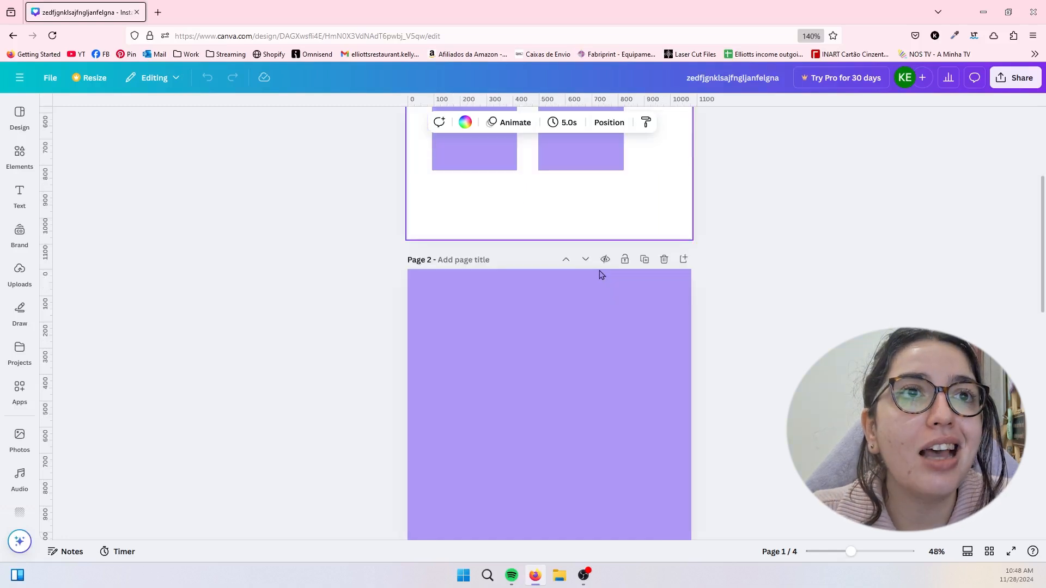
{"action": "scroll", "coordinate": [601, 275], "scroll_direction": "down", "scroll_amount": 3}
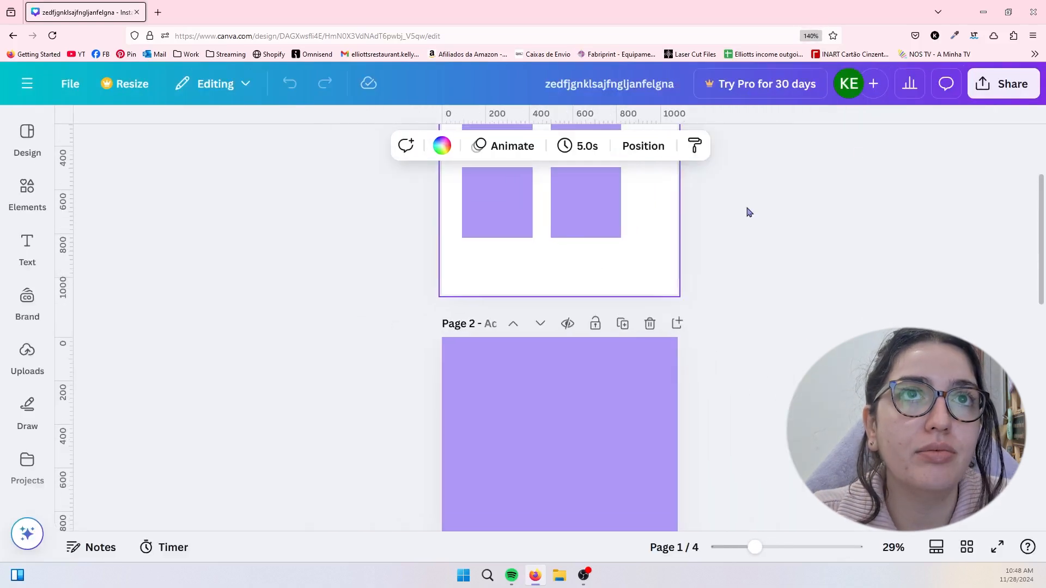
{"action": "key", "text": "ctrl+0"}
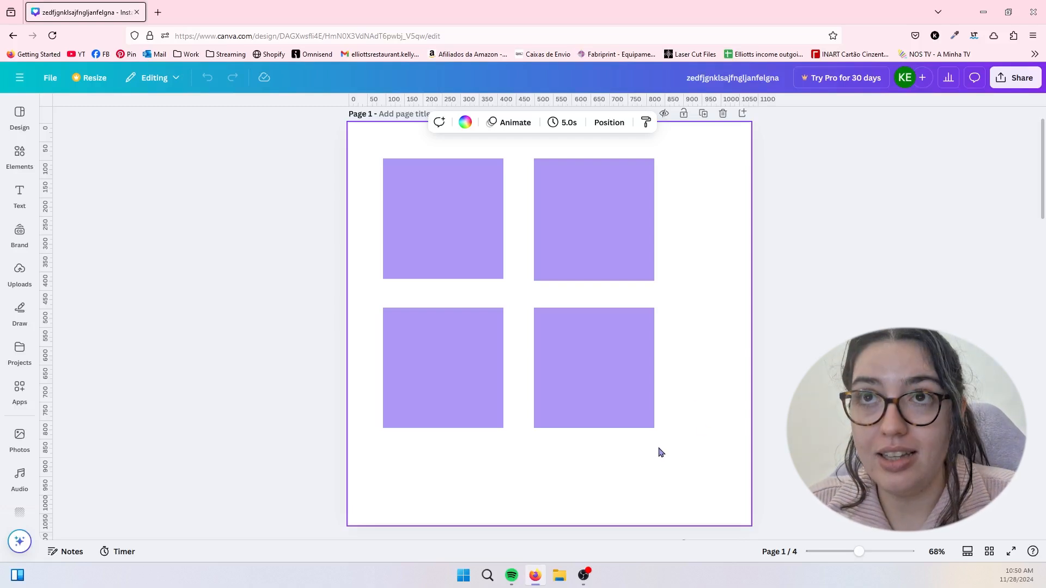
- Open the design's download settings and review the available file types, keeping PNG
{"action": "left_click", "coordinate": [1018, 78]}
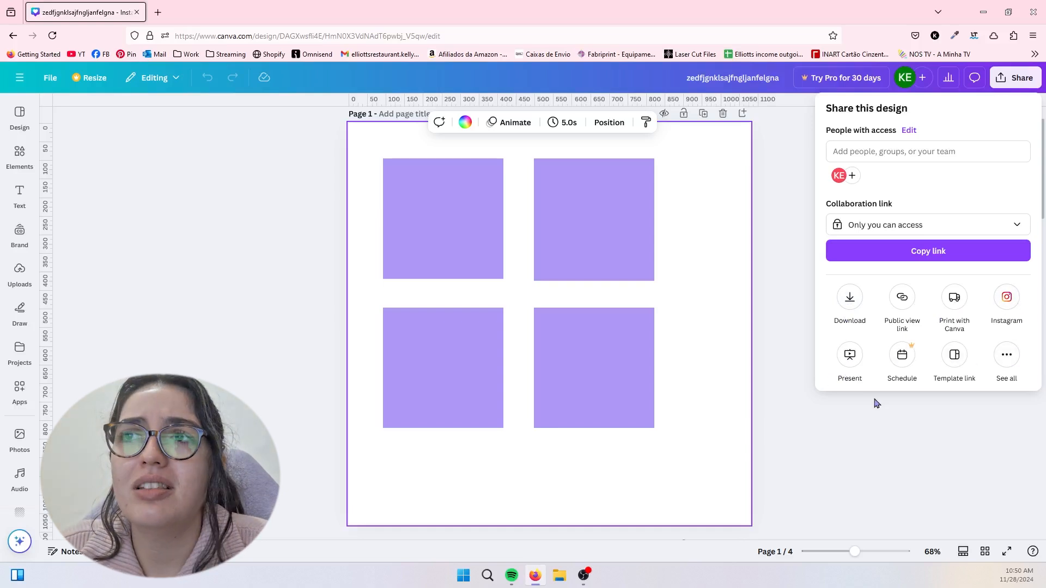
{"action": "left_click", "coordinate": [852, 303]}
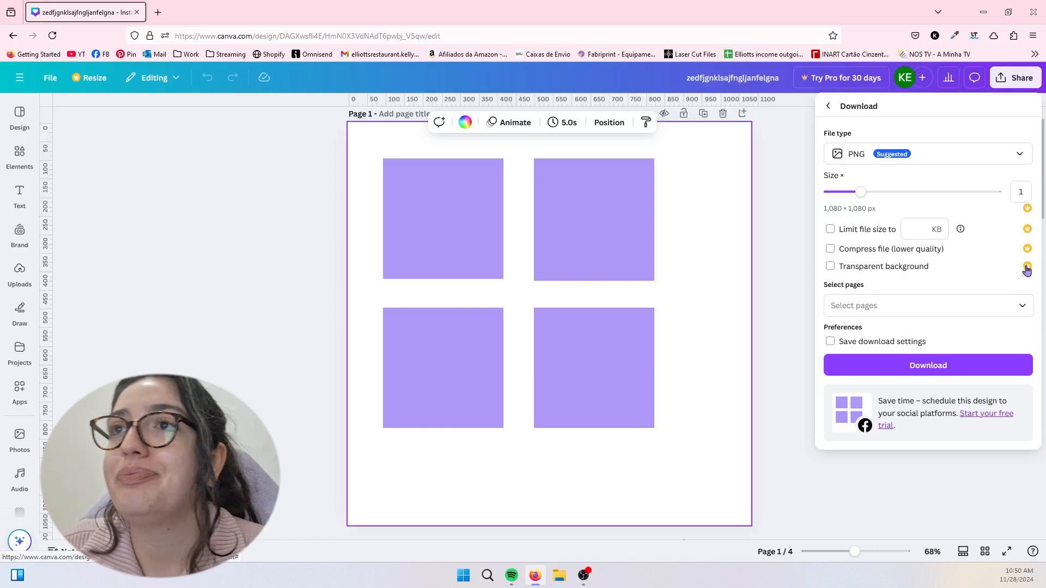
{"action": "left_click", "coordinate": [916, 152]}
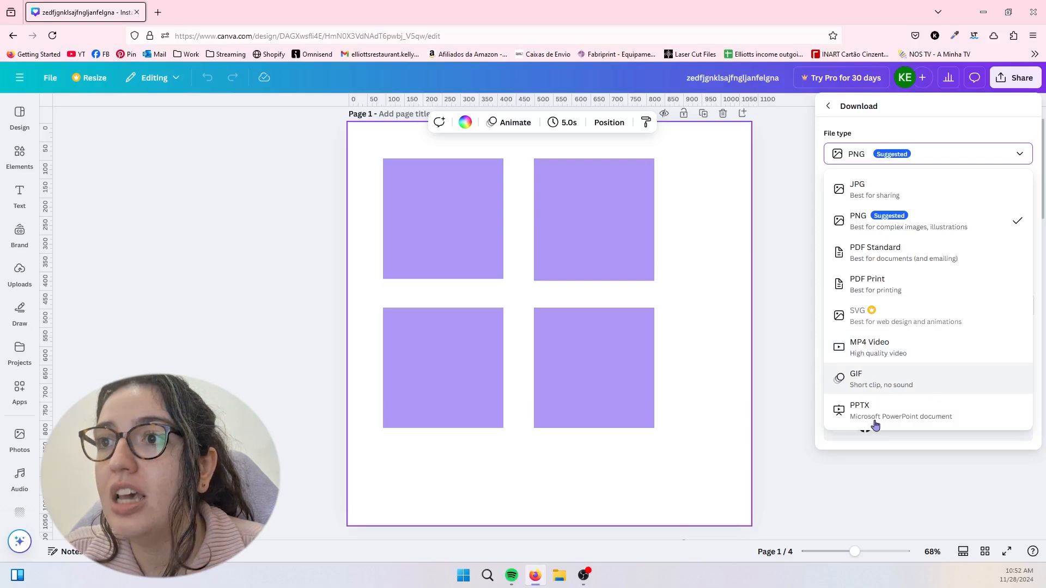
{"action": "left_click", "coordinate": [886, 152]}
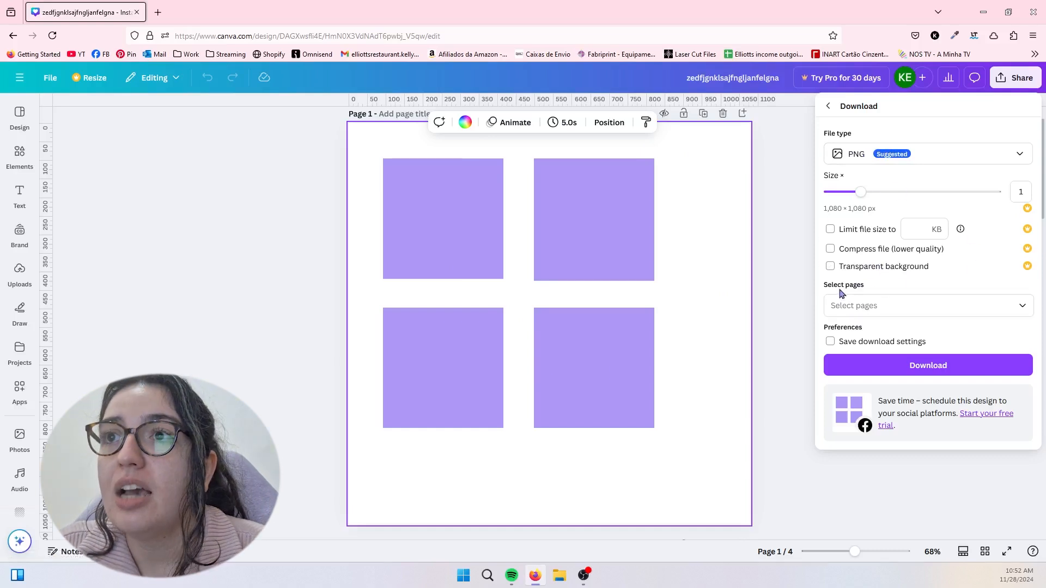
- Clear the all-pages selection for the download and include only the current page, Page 1
{"action": "left_click", "coordinate": [898, 311]}
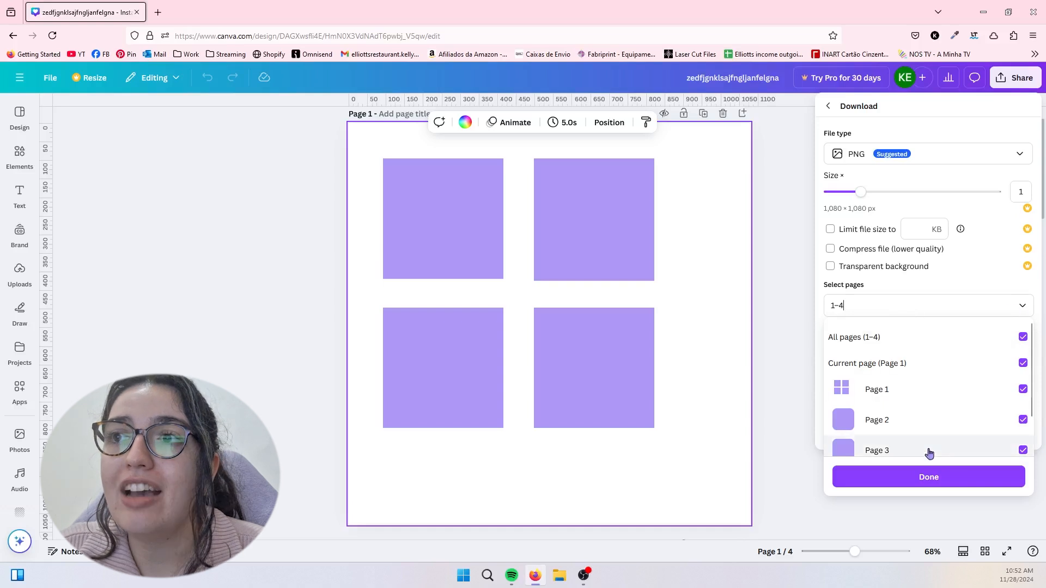
{"action": "left_click", "coordinate": [1015, 310]}
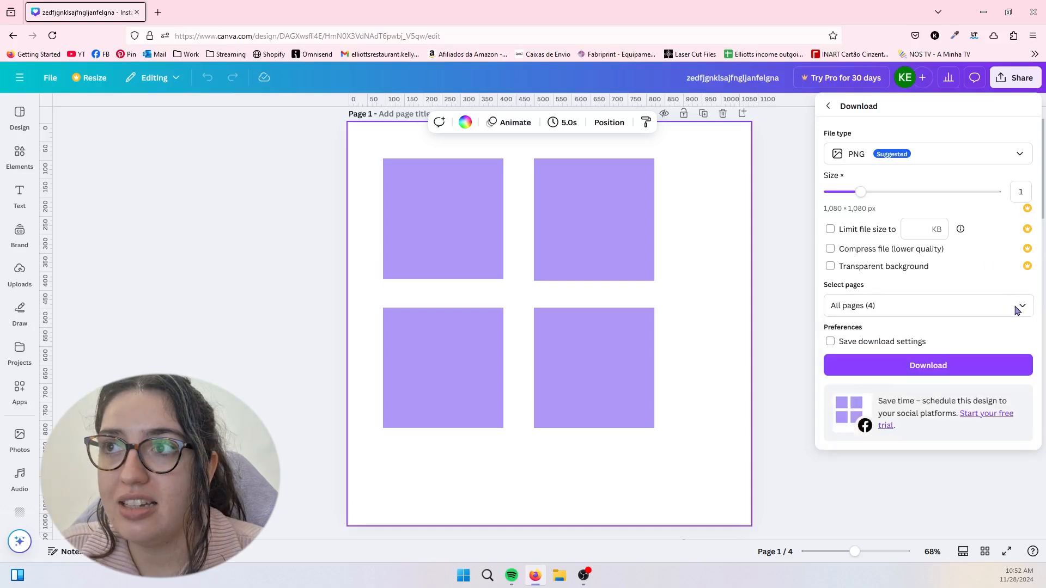
{"action": "left_click", "coordinate": [1024, 311]}
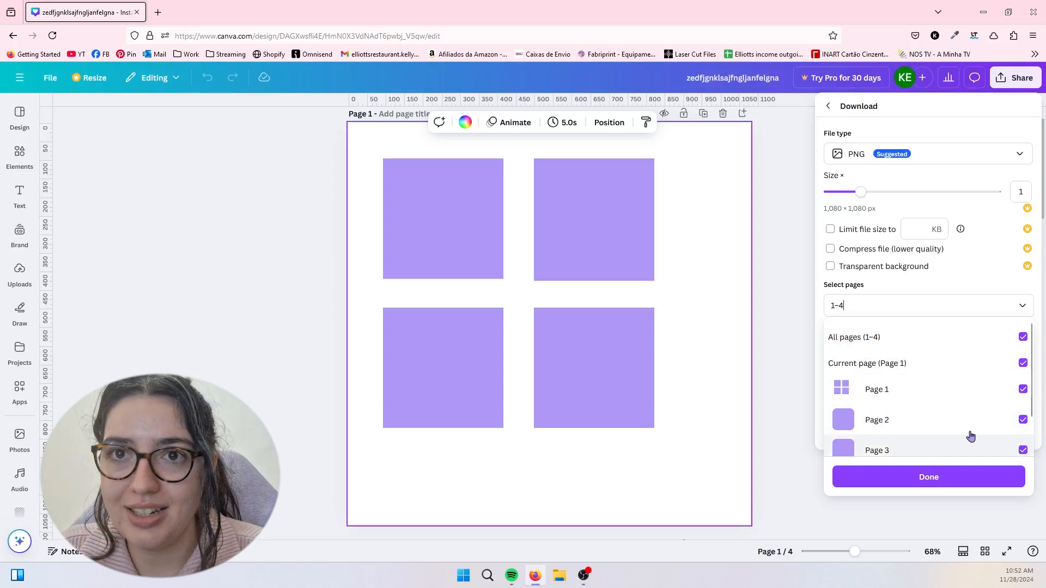
{"action": "left_click", "coordinate": [1024, 337]}
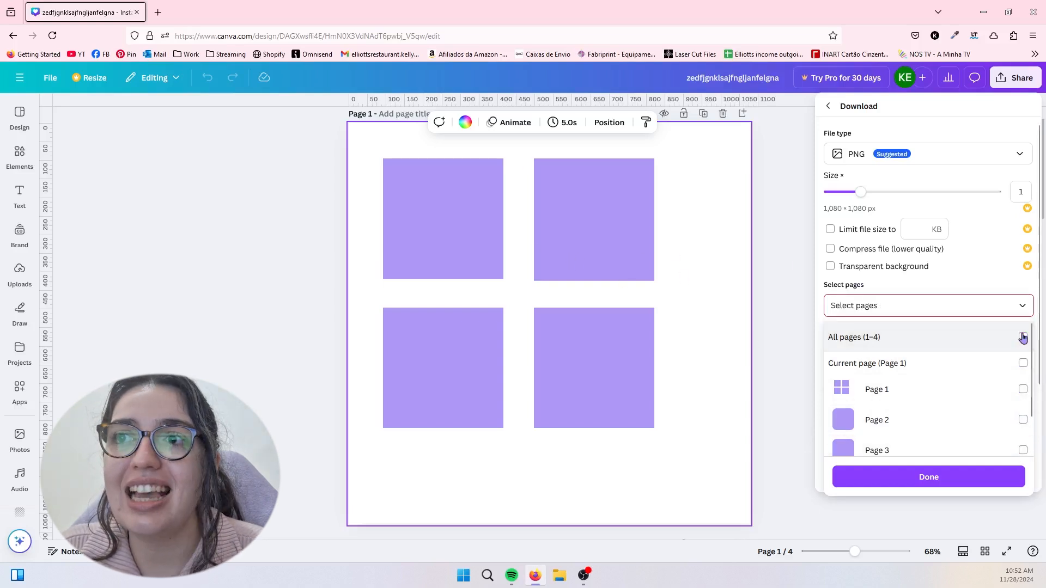
{"action": "left_click", "coordinate": [1023, 363]}
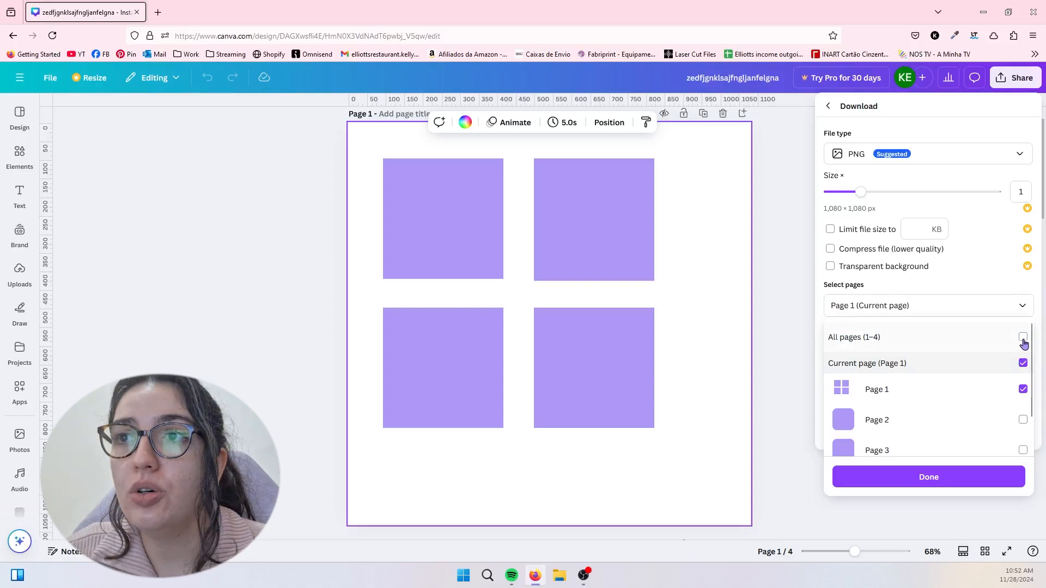
- Toggle the download selection of all pages on and off, and choose only the current page again
{"action": "left_click", "coordinate": [1024, 338]}
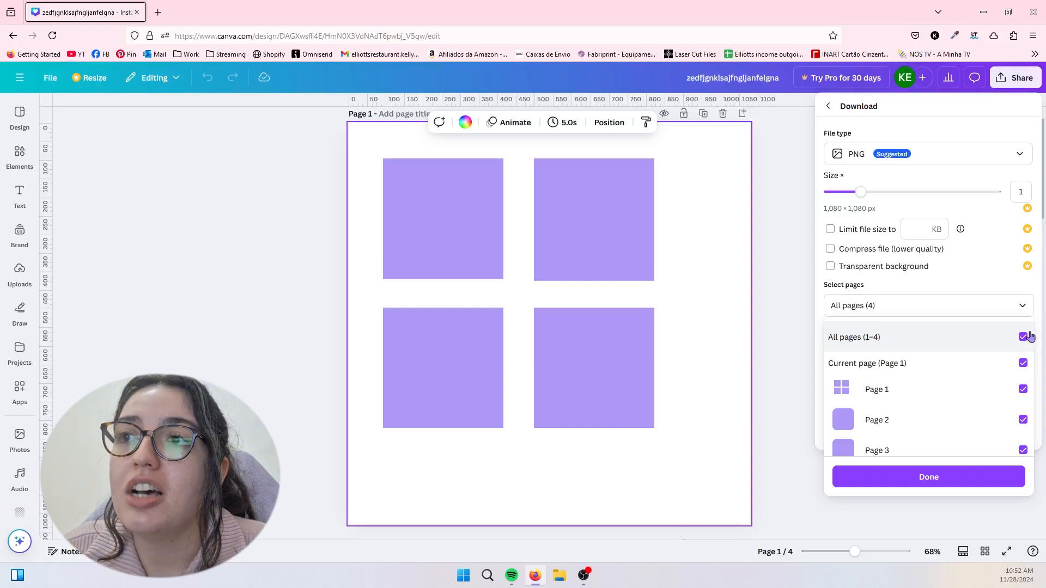
{"action": "left_click", "coordinate": [1023, 338]}
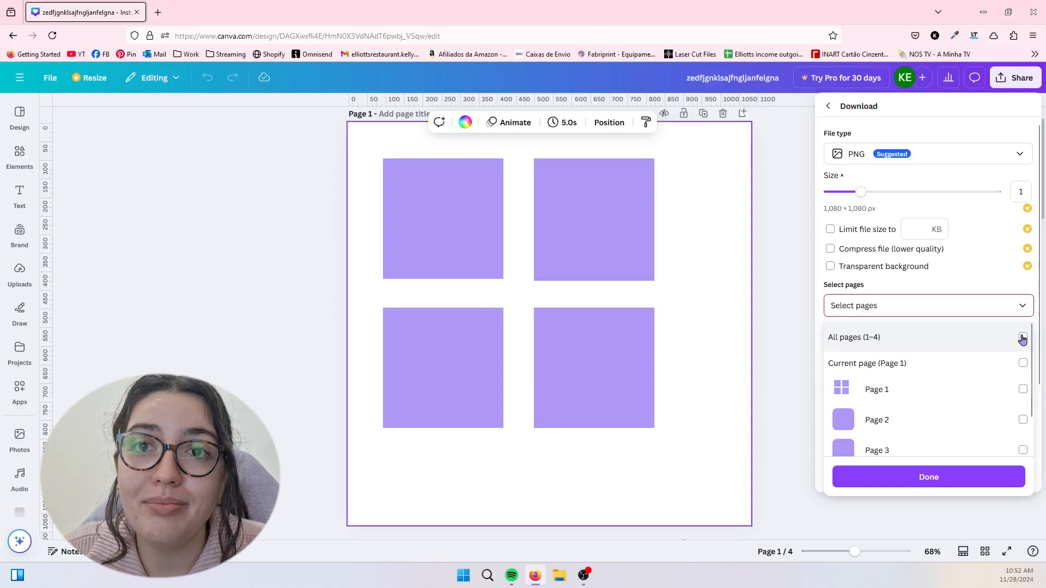
{"action": "left_click", "coordinate": [1023, 338]}
{"action": "left_click", "coordinate": [1023, 337]}
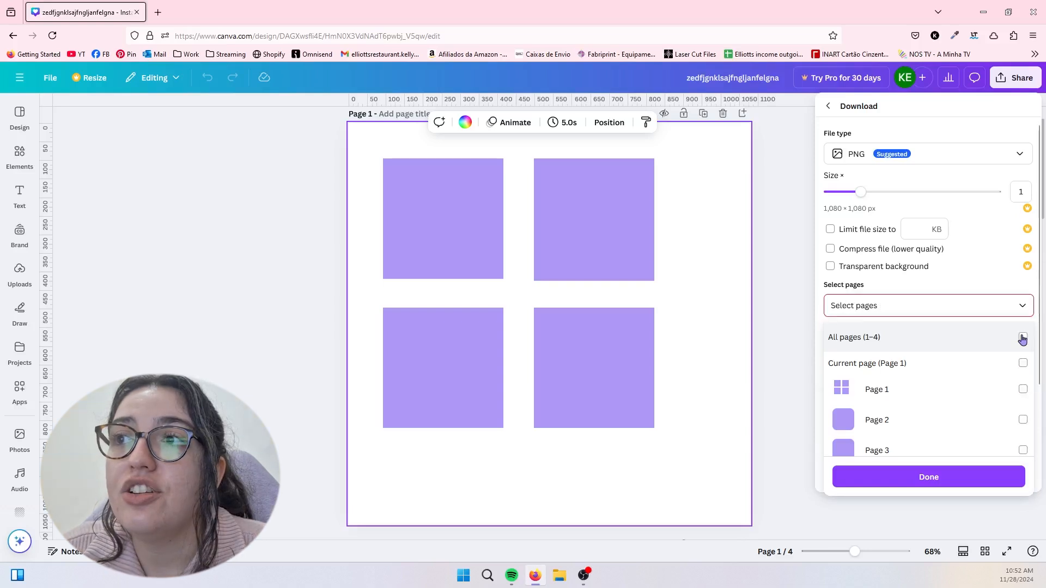
{"action": "left_click", "coordinate": [1024, 365]}
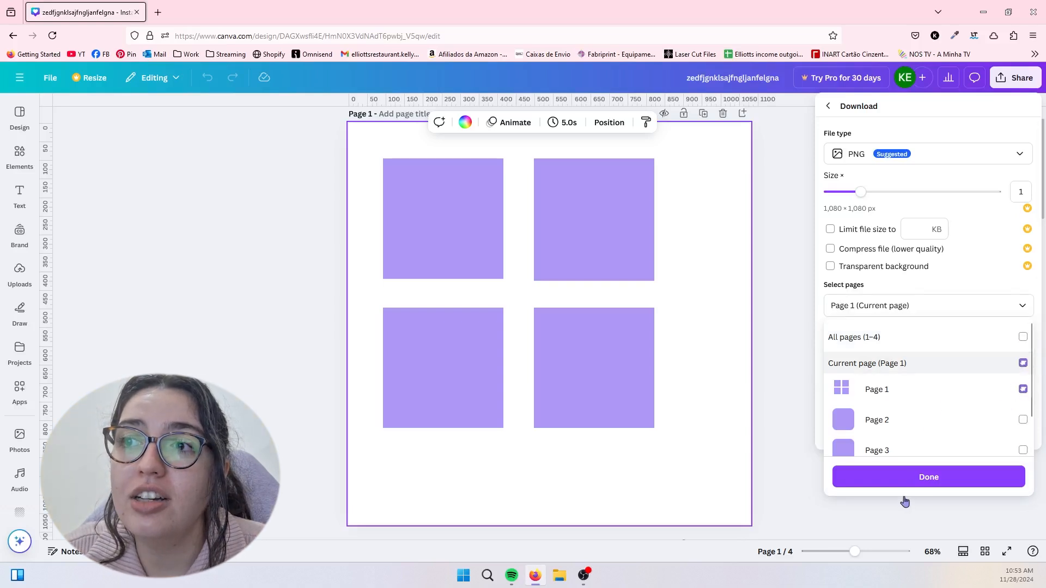
- Confirm the page selection and download Page 1 as a PNG
{"action": "left_click", "coordinate": [915, 478]}
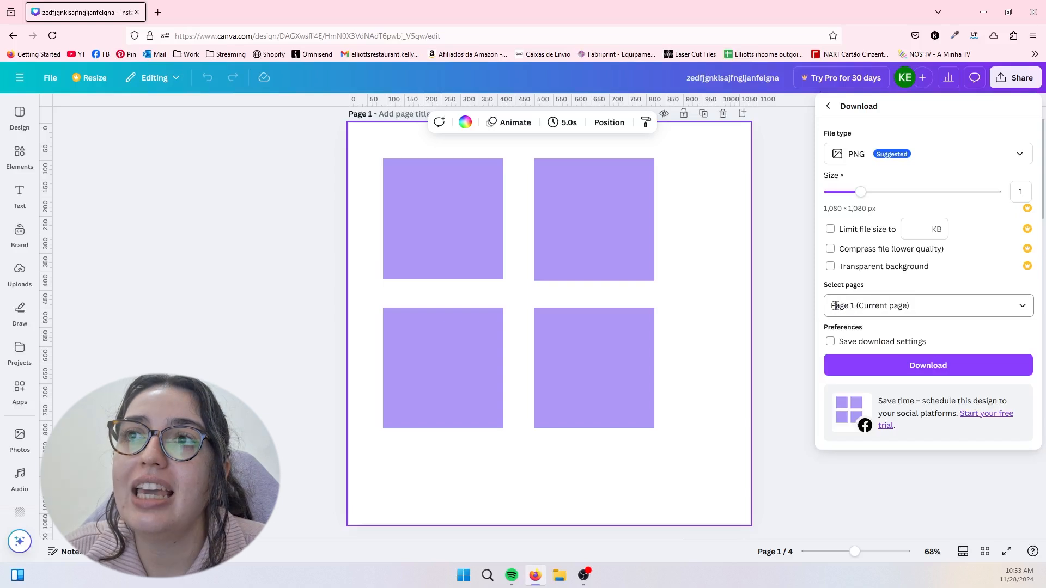
{"action": "left_click", "coordinate": [874, 367]}
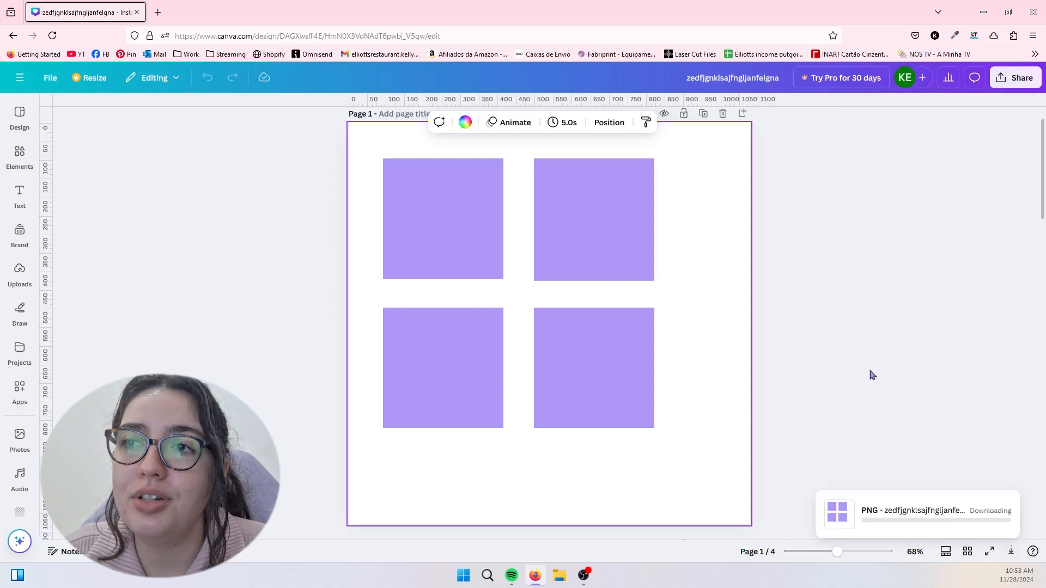